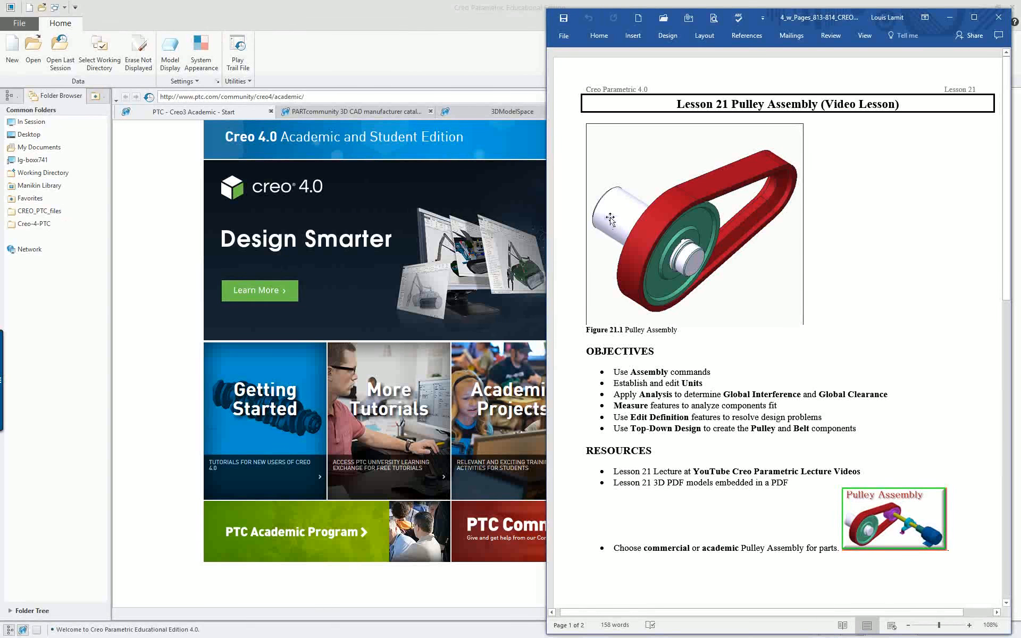
click(488, 60)
click(676, 97)
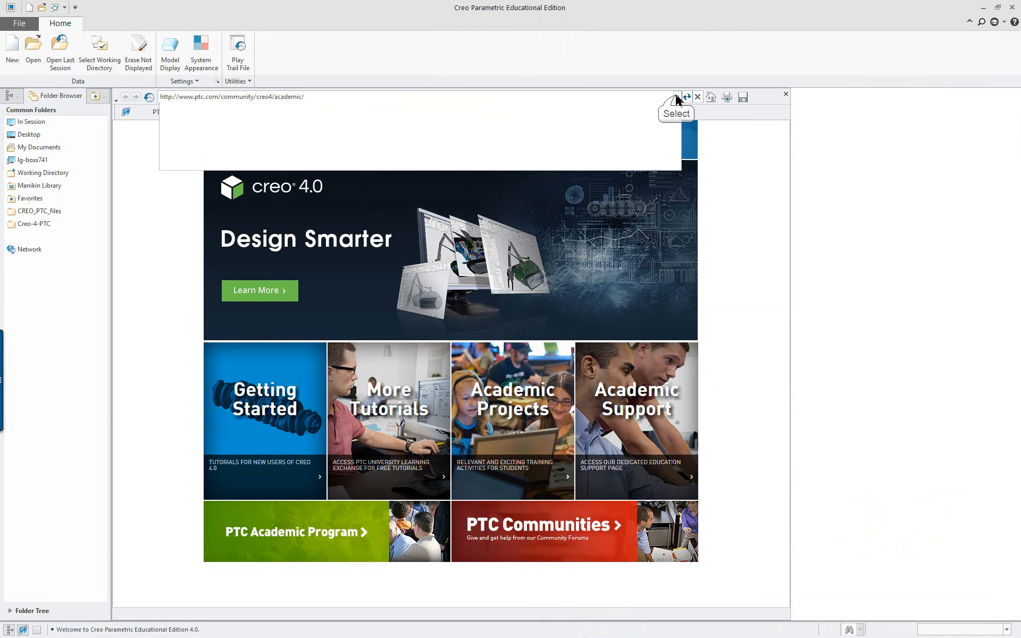
click(283, 154)
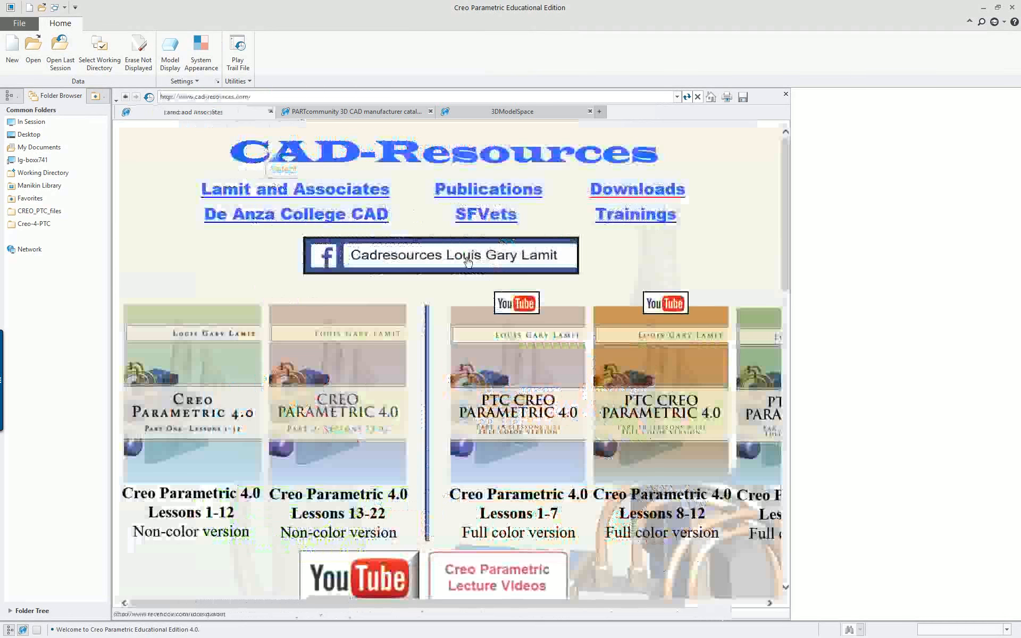
scroll(573, 299, down, 10)
scroll(574, 303, up, 4)
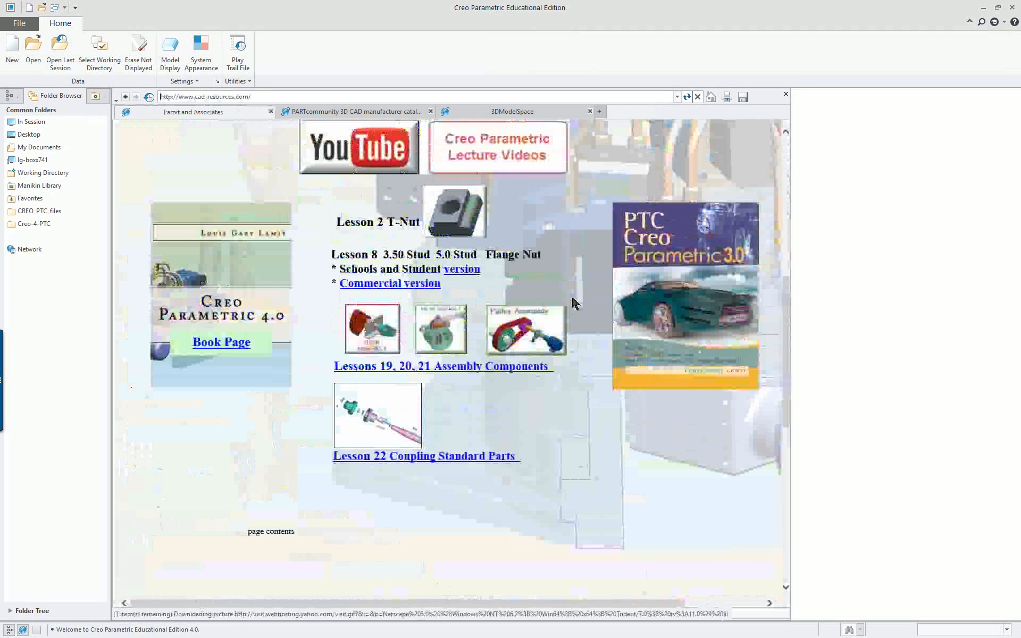
Step: Open the Pulley Assembly download pulley.zip and extract its pulley folder to the desktop, then return to the CAD program
click(519, 331)
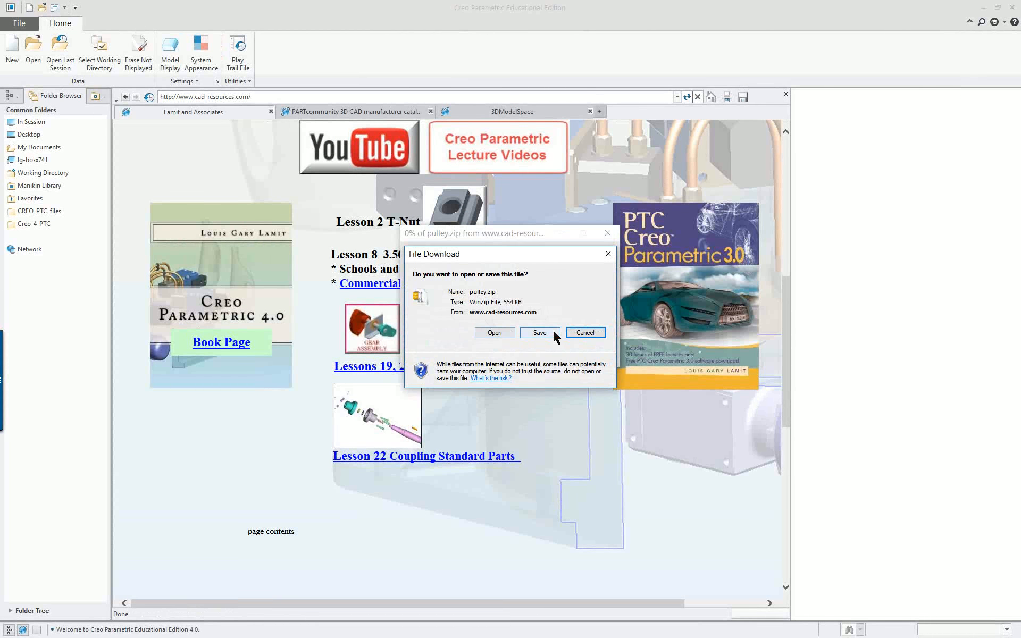
click(495, 332)
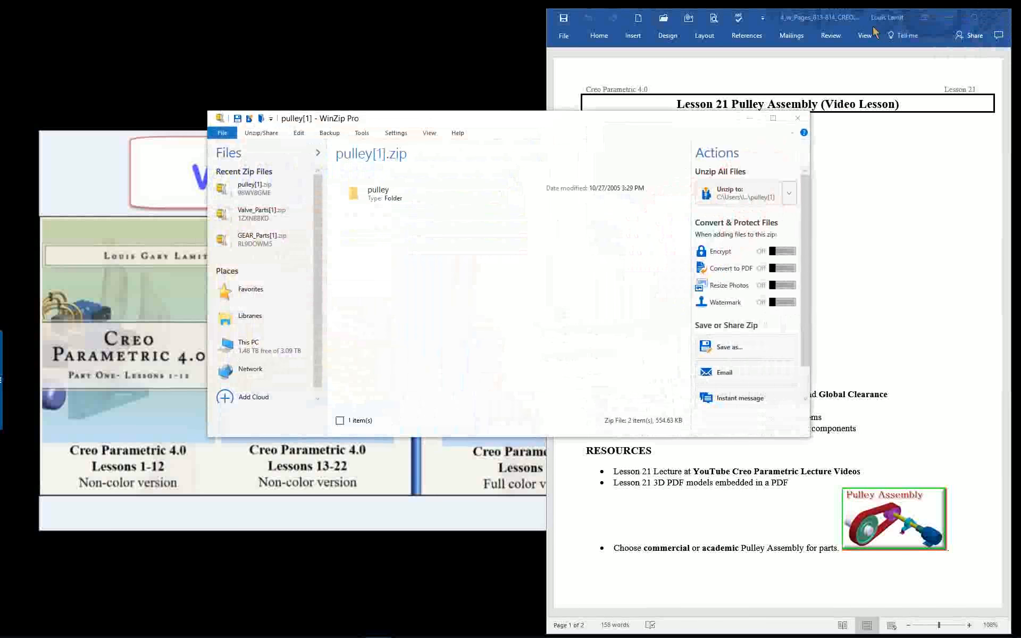
click(340, 193)
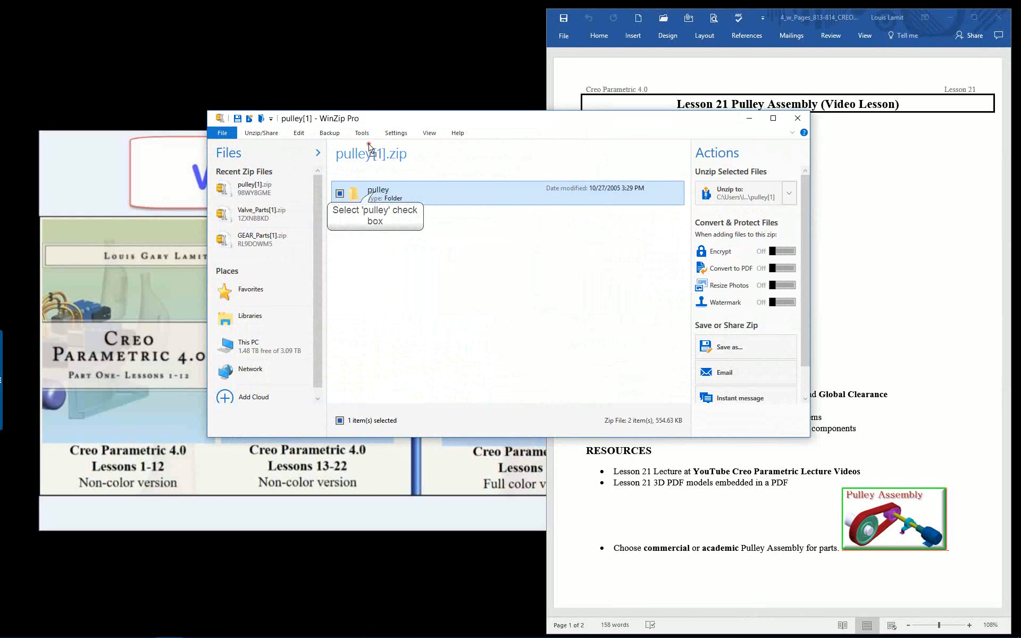
drag(371, 149, 327, 66)
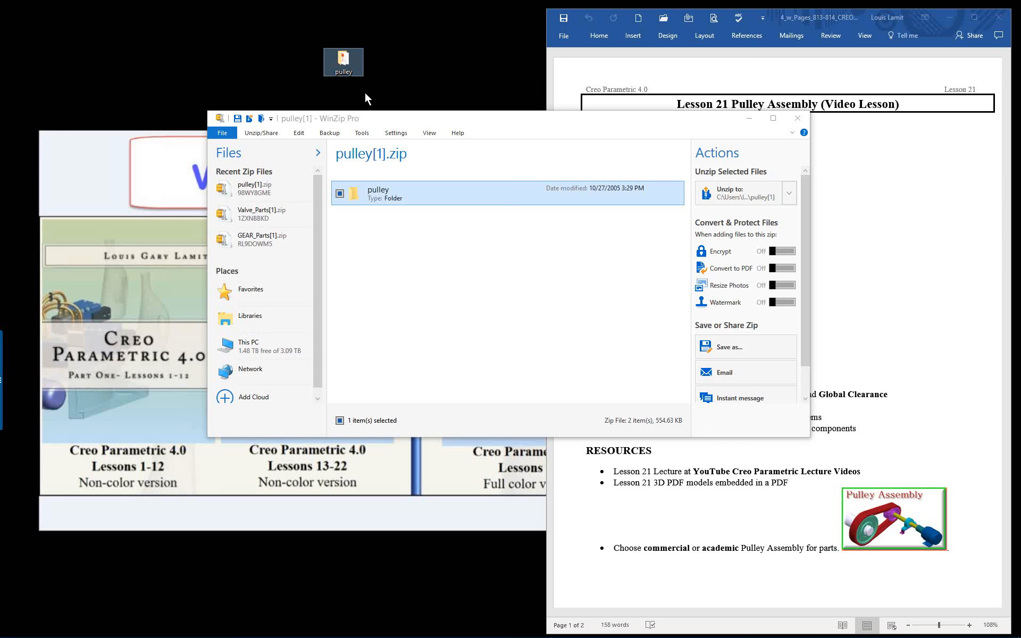
click(797, 118)
key(alt+Tab)
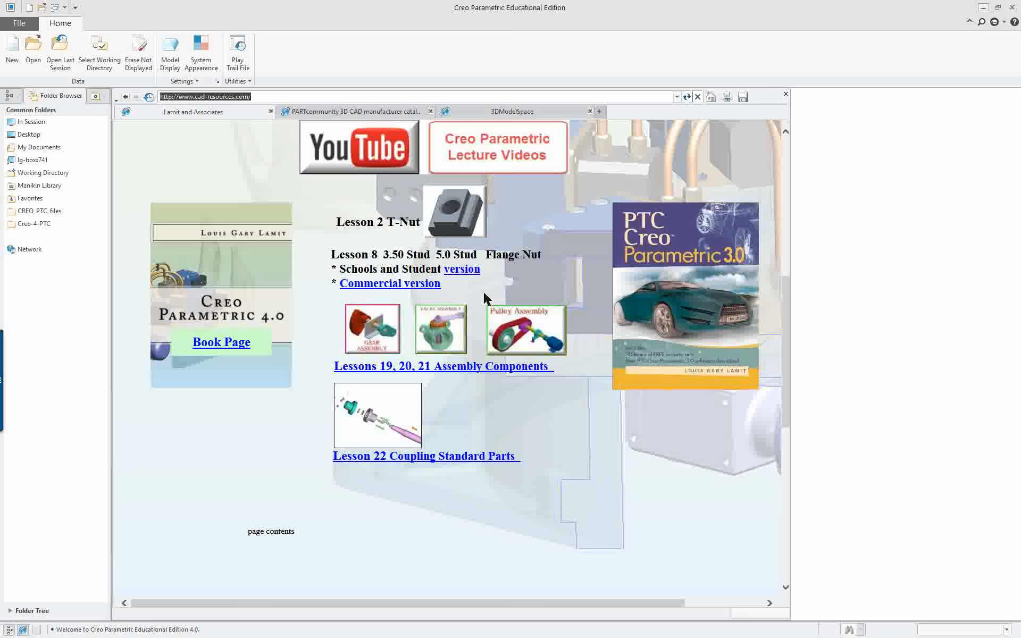
click(33, 45)
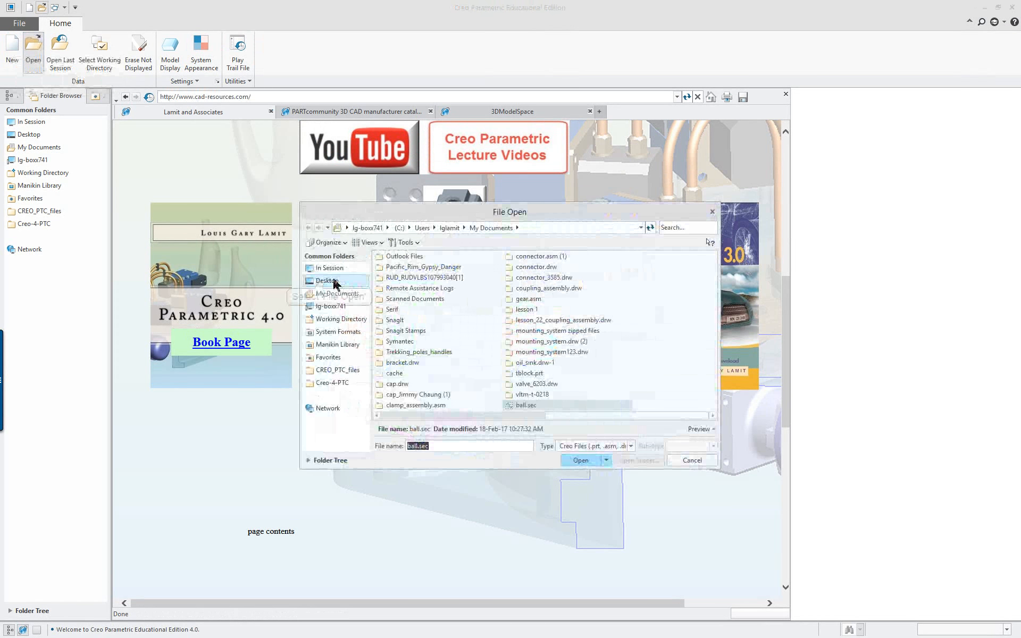
click(329, 281)
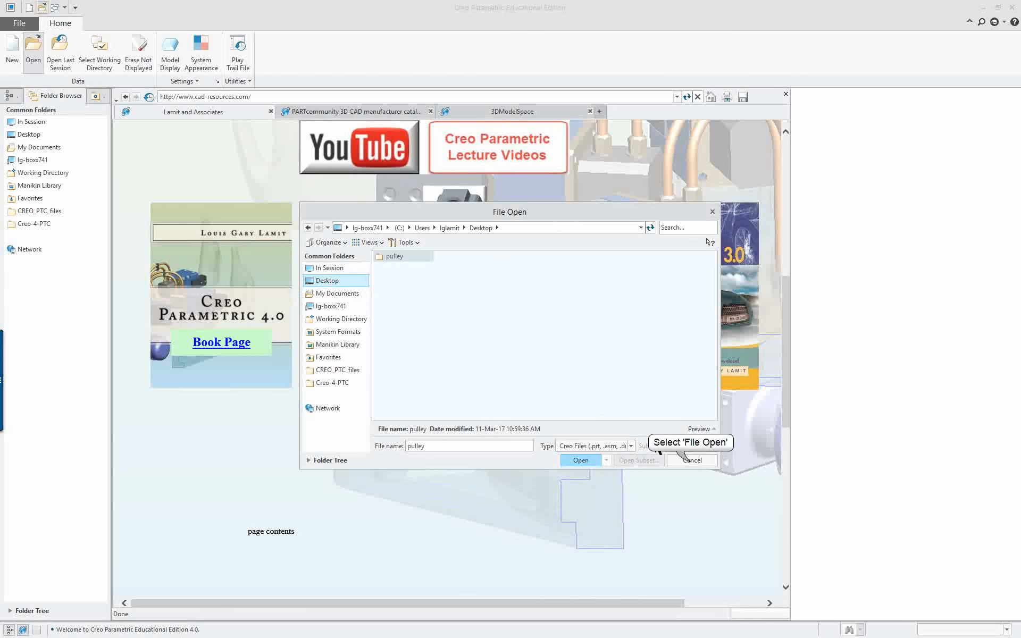
click(692, 461)
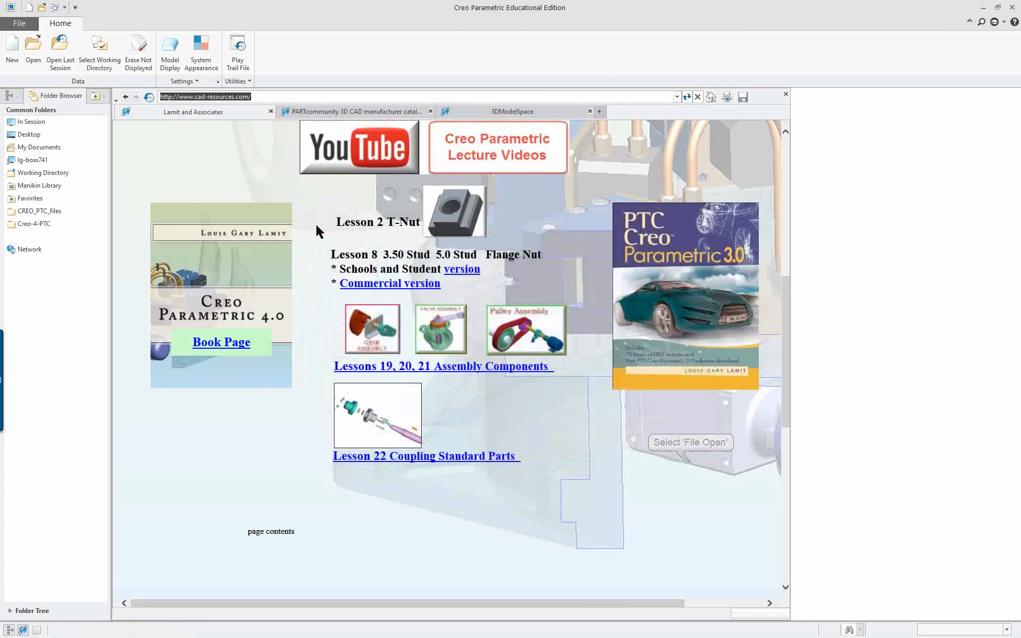
Step: Set the working directory to the pulley folder on the desktop
click(92, 51)
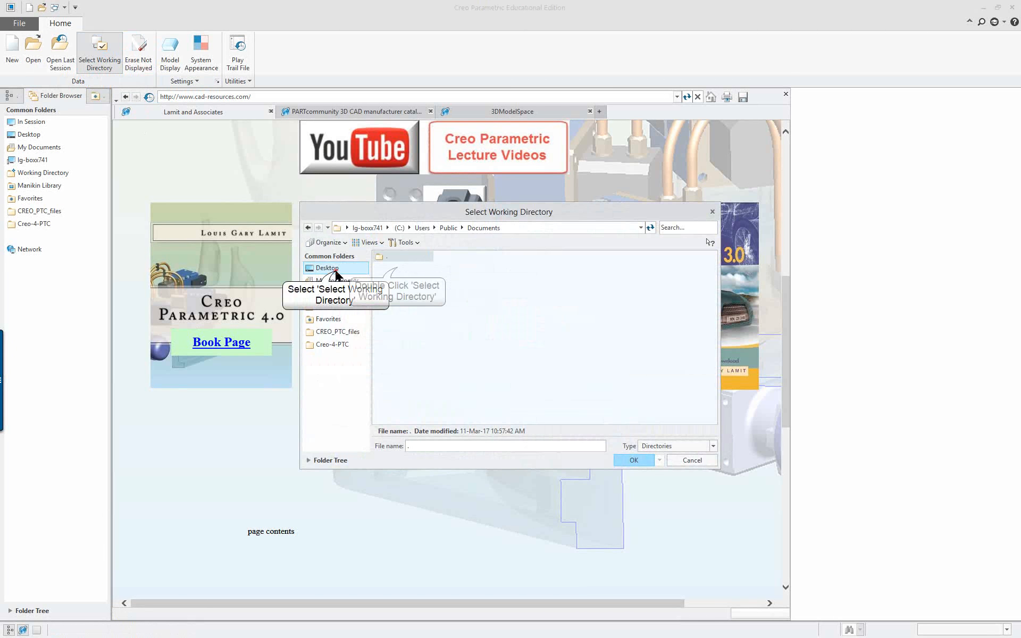
double_click(396, 268)
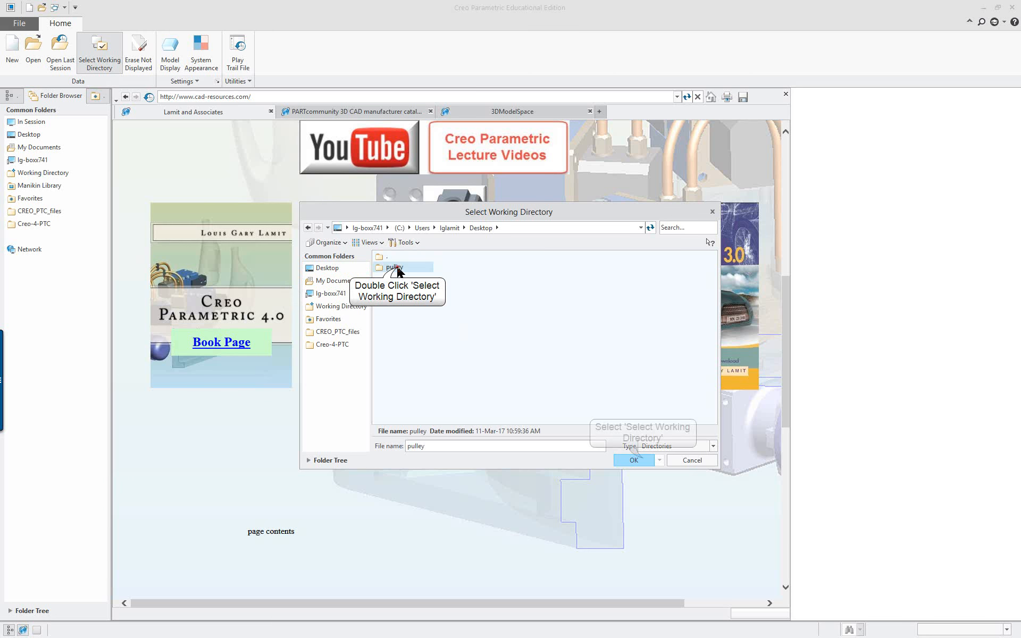
click(636, 459)
Step: Open the part cylinder_rod.prt from the working directory
click(57, 50)
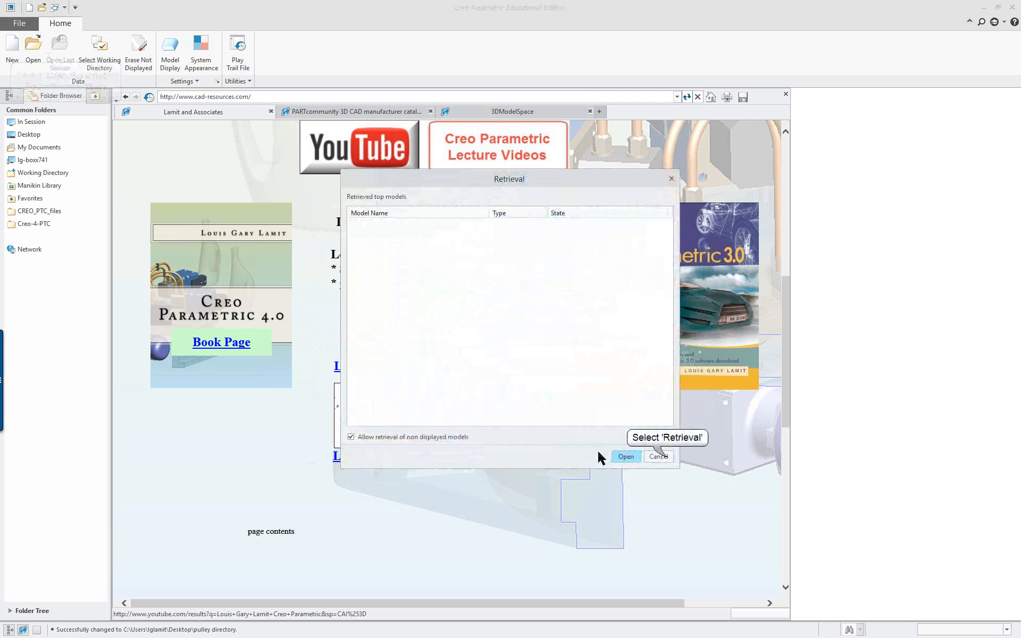
click(658, 456)
click(33, 48)
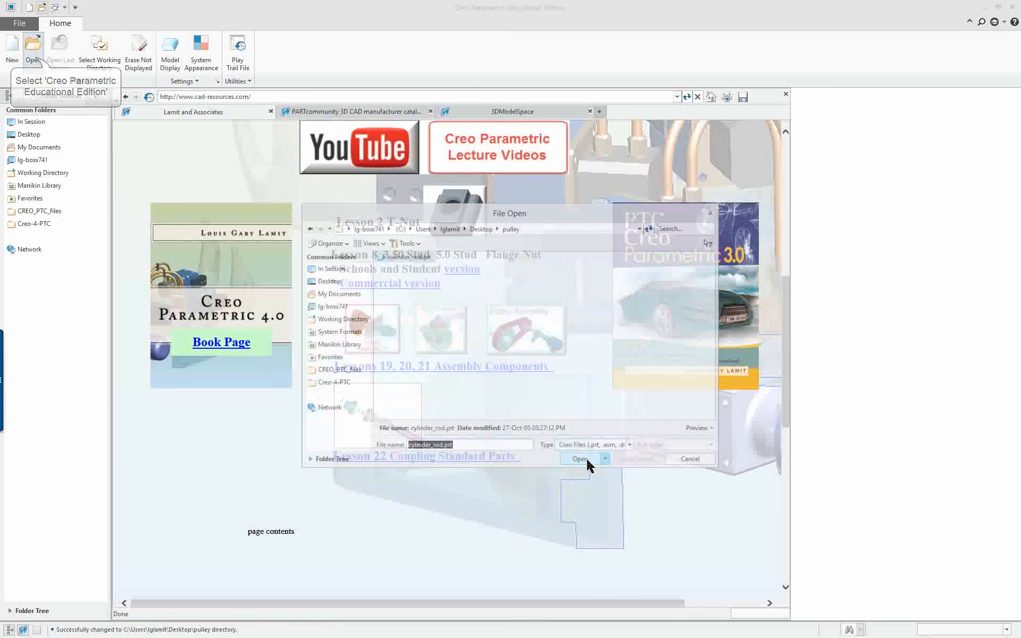
double_click(421, 257)
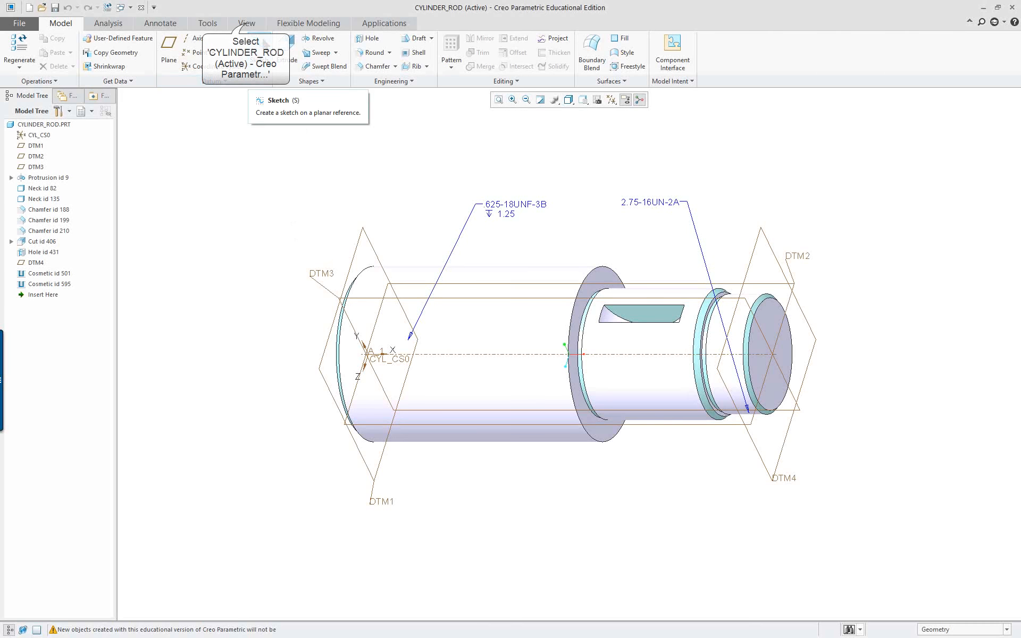
Step: Edit the rod's ref_color37 model appearance to a grey-blue color with red about 155.5 and blue about 191.2
click(249, 24)
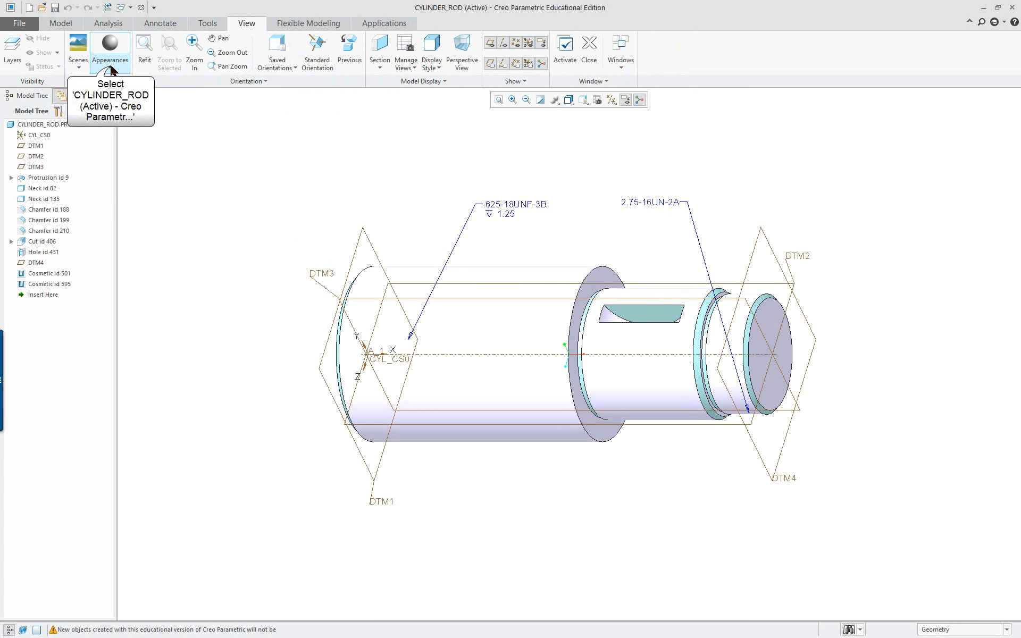
click(109, 59)
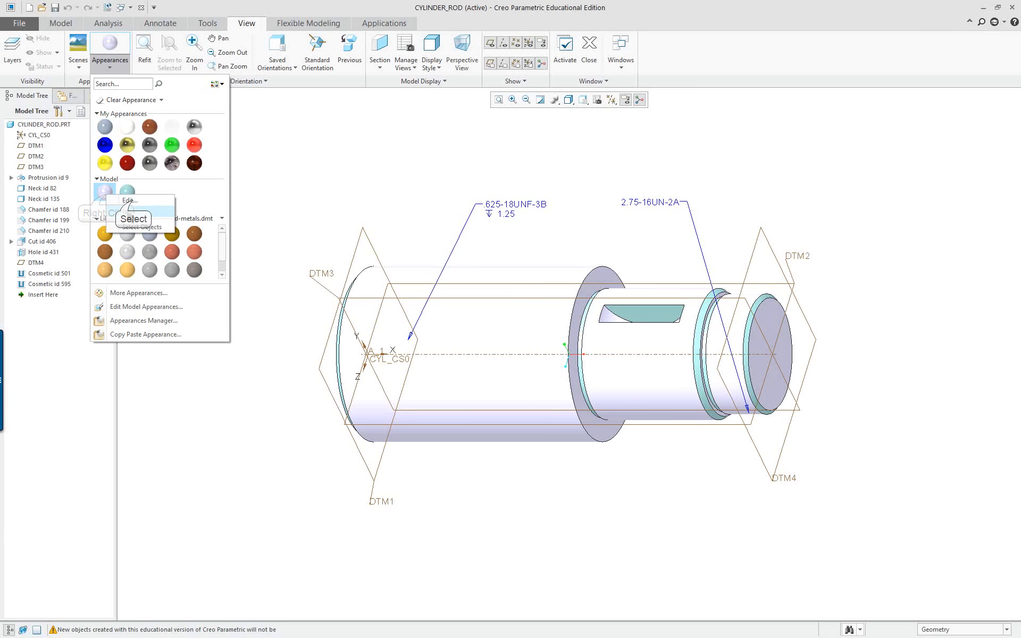
click(130, 199)
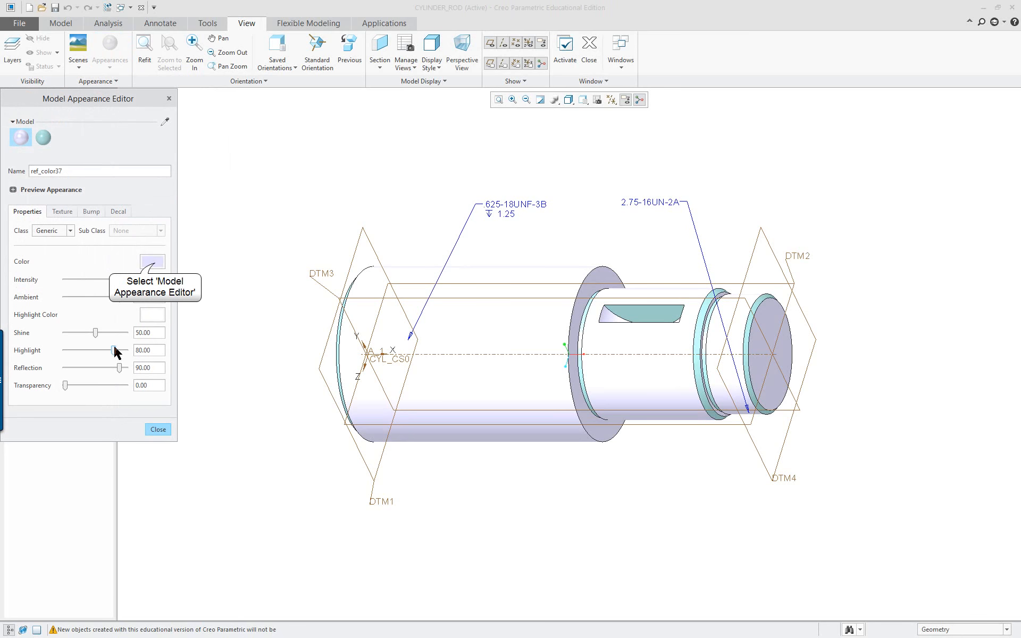
click(153, 262)
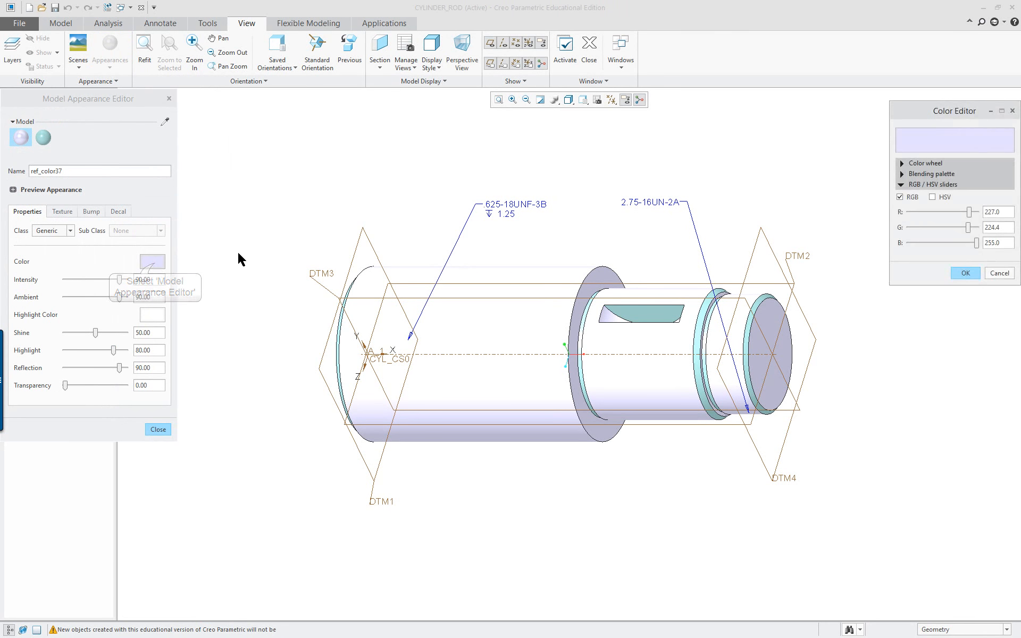
click(960, 243)
click(953, 227)
click(949, 212)
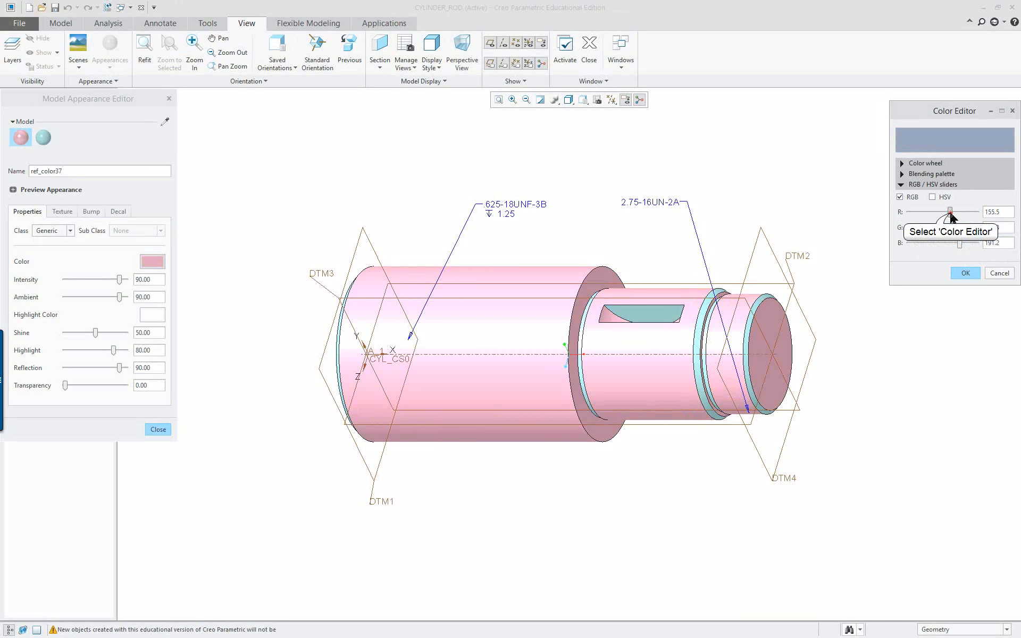
click(963, 274)
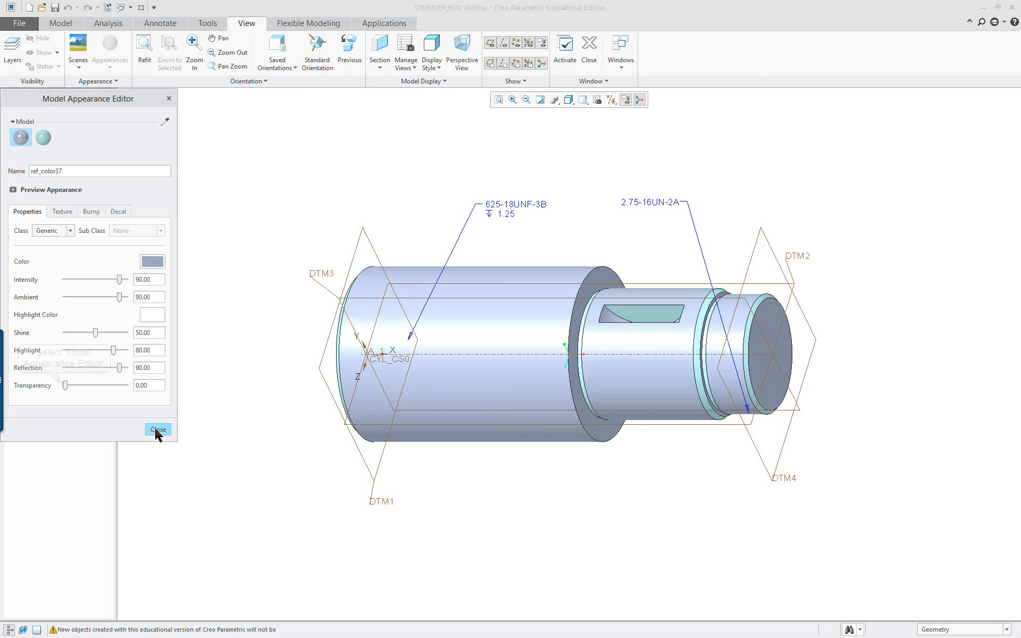
Step: Set the transparency of the rod's ref_color37 appearance to about 11 and finish editing the appearance
drag(65, 385, 73, 390)
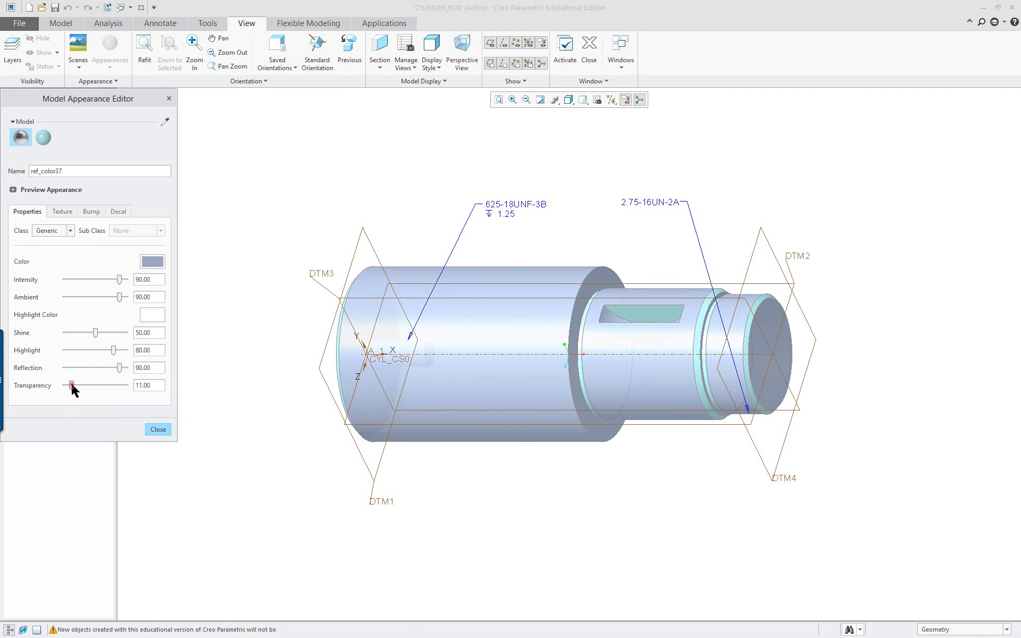
click(159, 430)
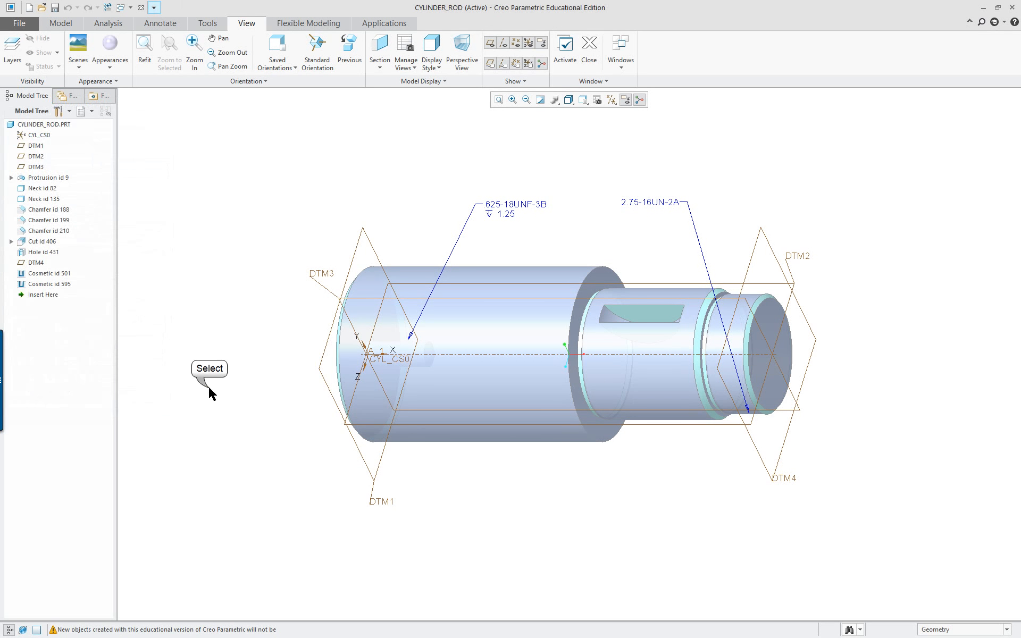
mouse_move(499, 476)
middle_down()
mouse_move(479, 483)
mouse_move(499, 485)
middle_up()
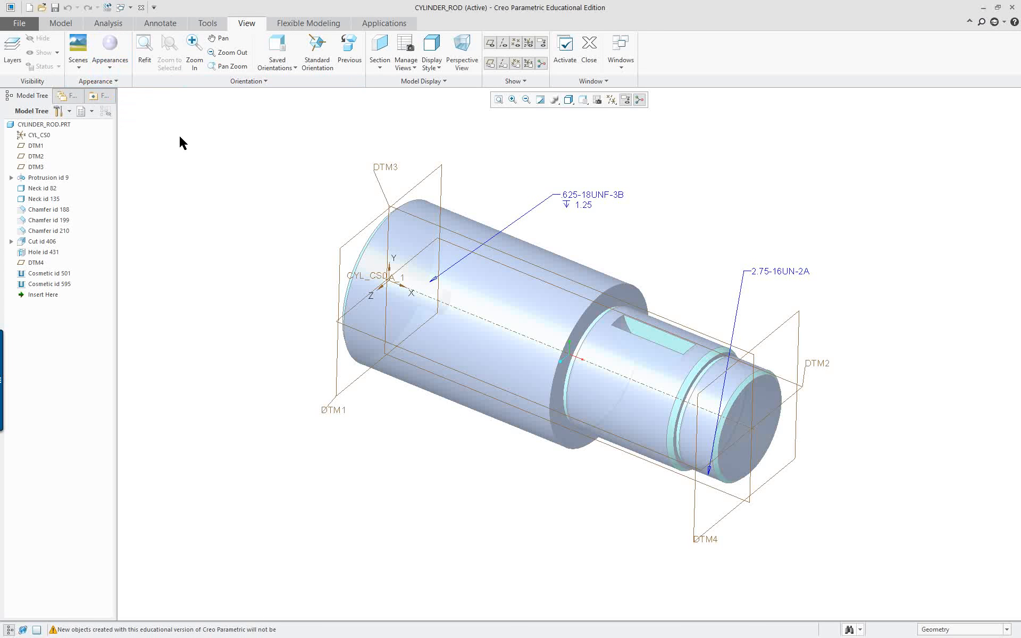
Step: Close the rod part and create a new design assembly with the default name asm0001 and the default template
click(141, 7)
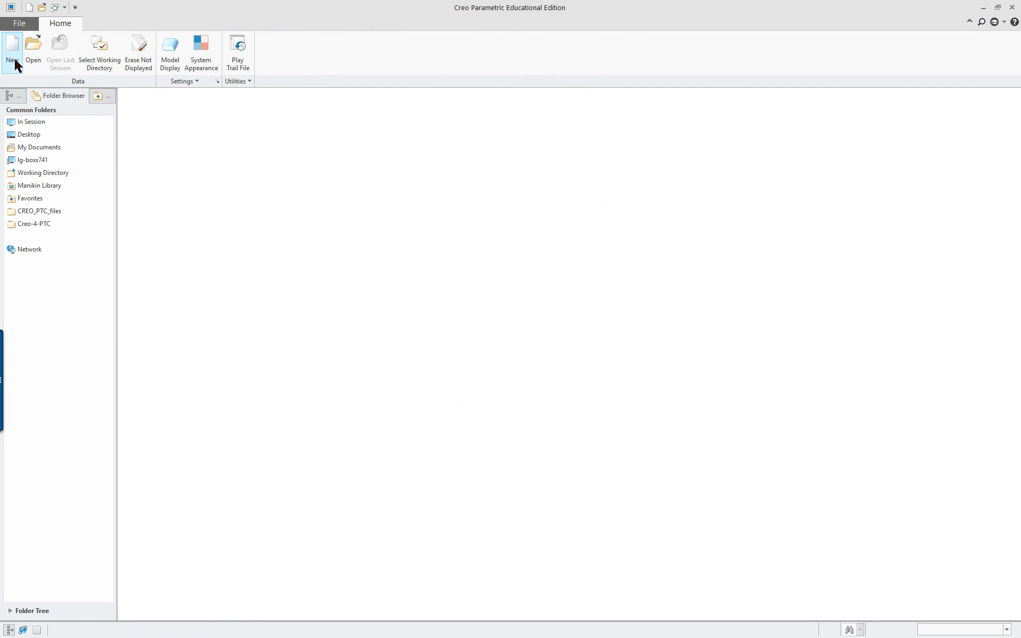
key(ctrl+n)
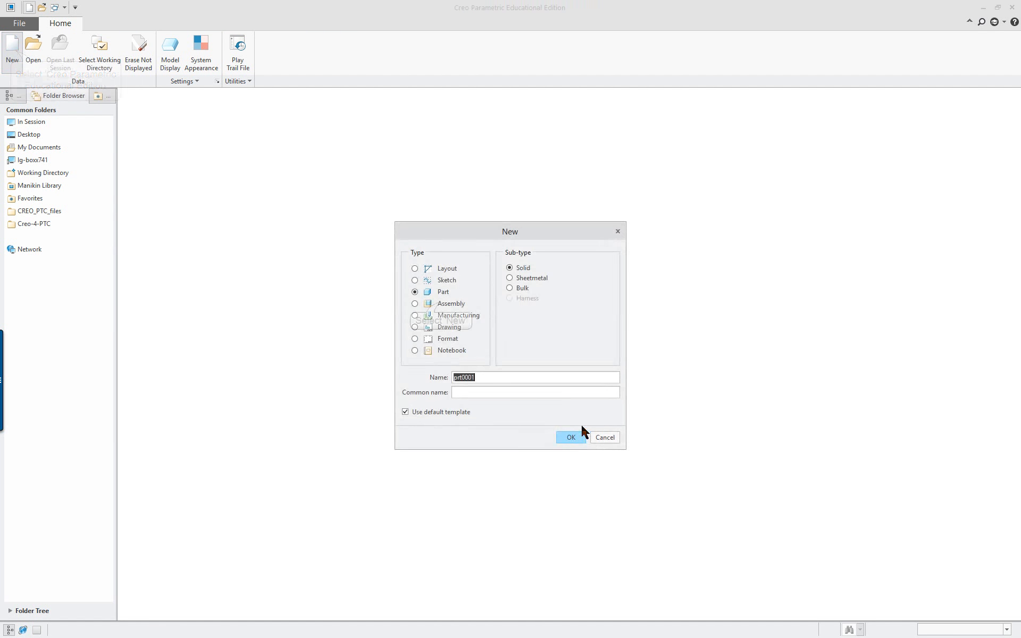
click(441, 305)
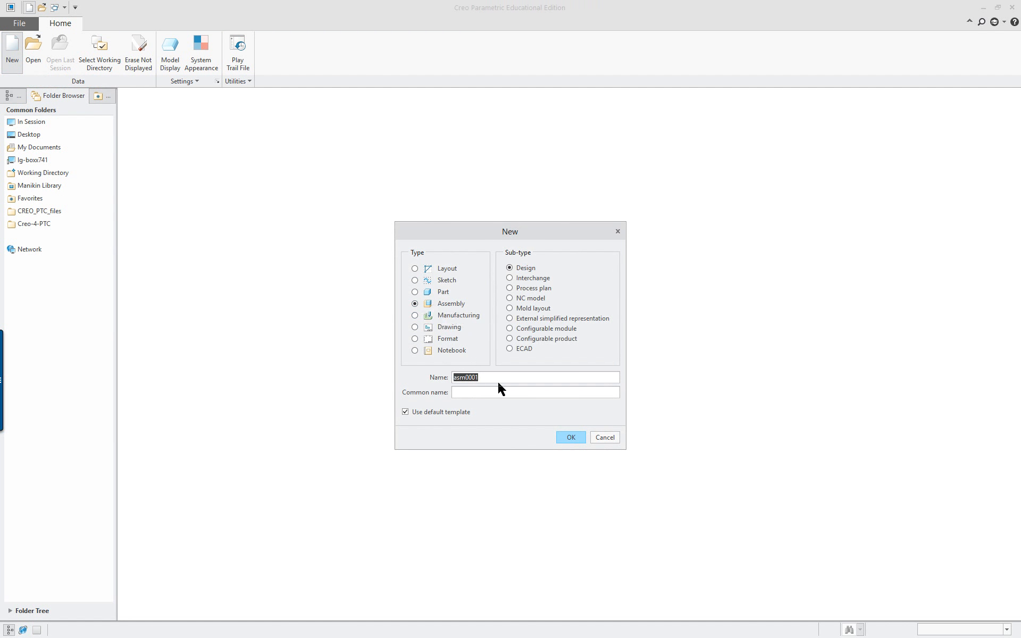
click(572, 437)
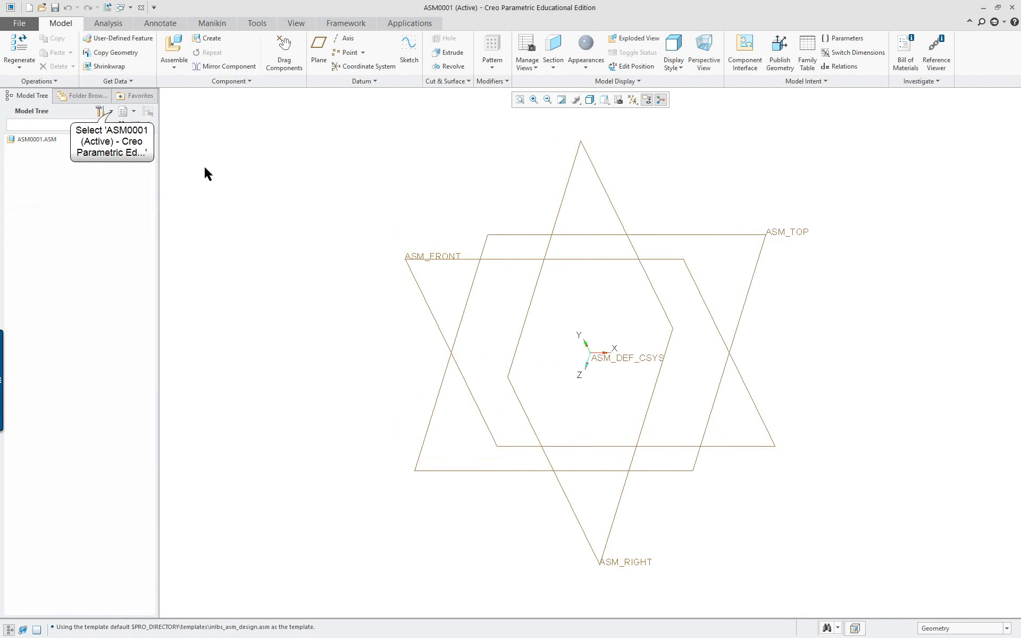
Step: Show features, placement folder, annotations, suppressed objects, envelope components, copied references and auto round members in the assembly's model tree
click(111, 113)
click(119, 137)
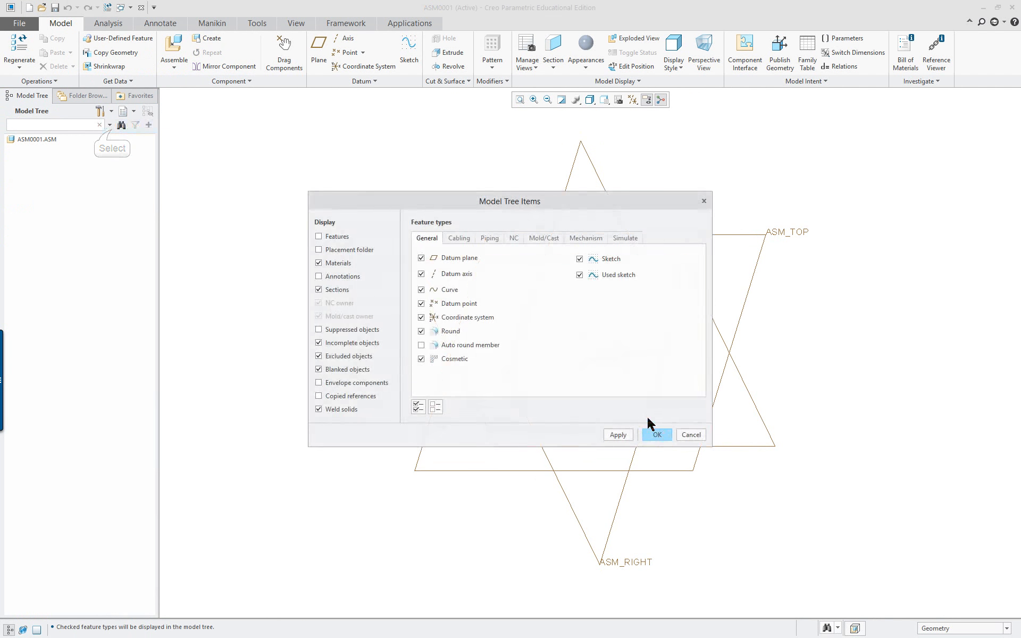
click(365, 395)
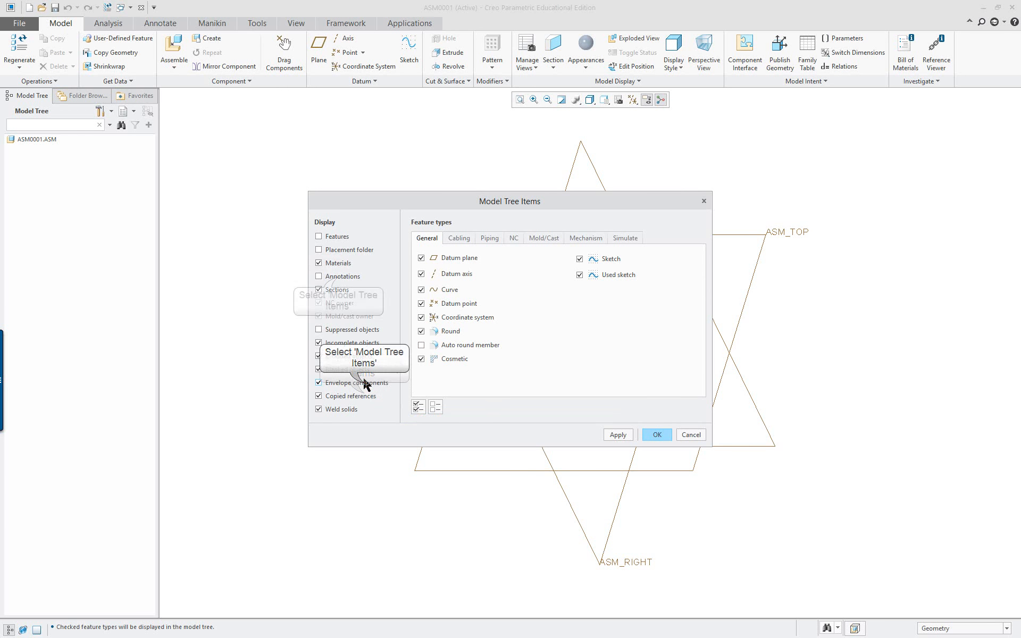
click(365, 383)
click(343, 277)
click(348, 250)
click(337, 237)
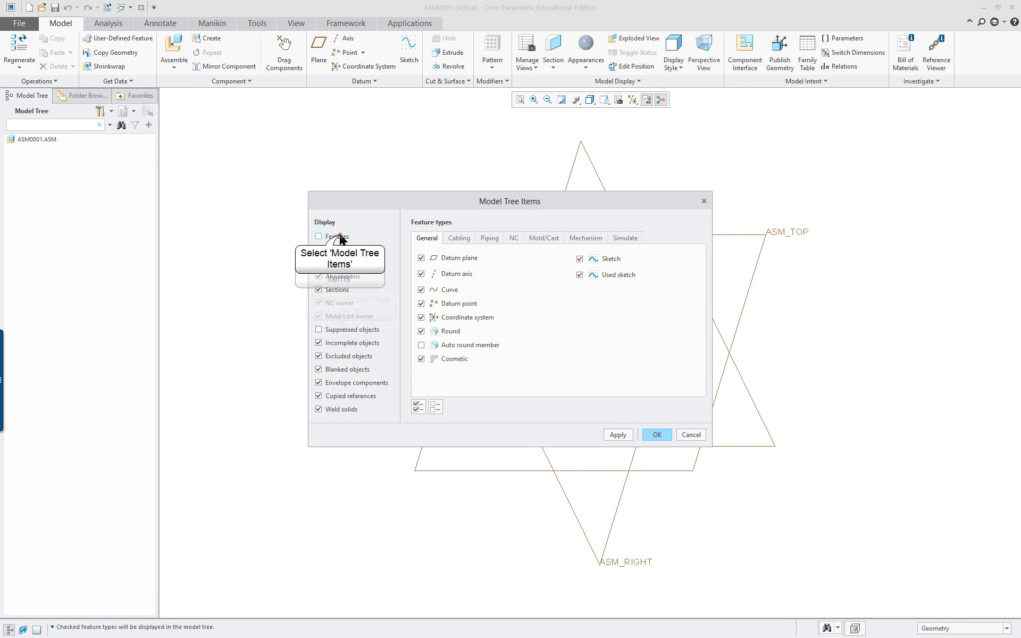
click(337, 290)
click(421, 345)
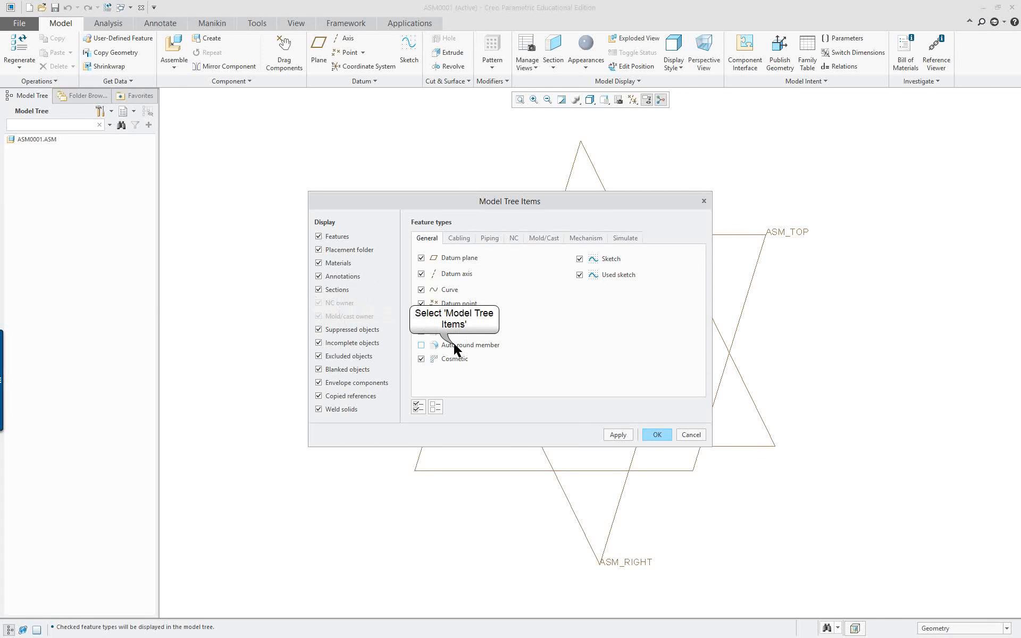
click(656, 435)
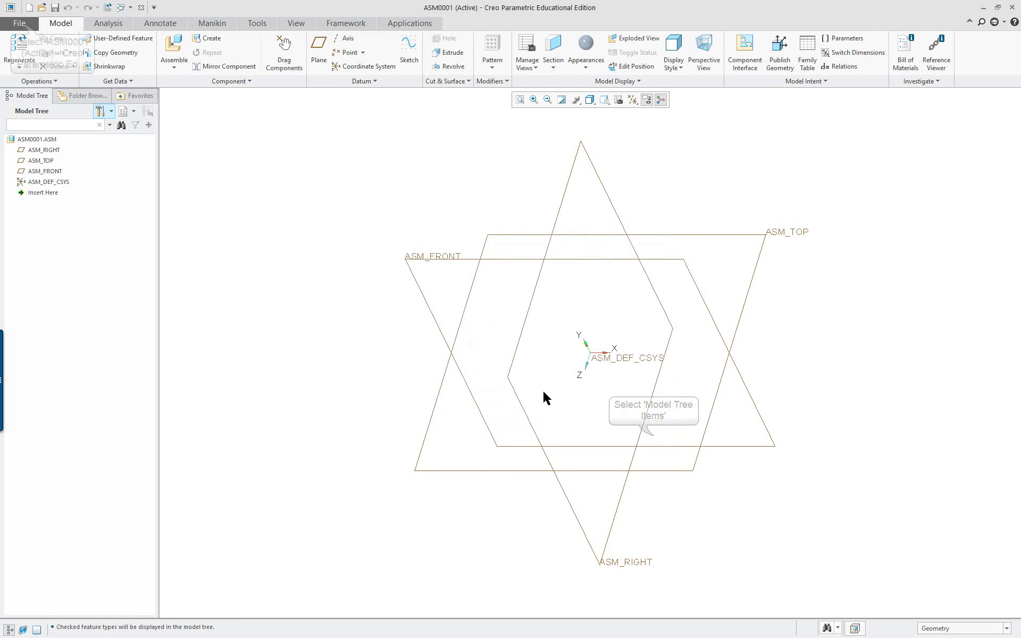
Step: Import the configuration file creo_textbook.pro from the Creo-4-PTC folder and apply it to the current session without saving the settings
click(21, 25)
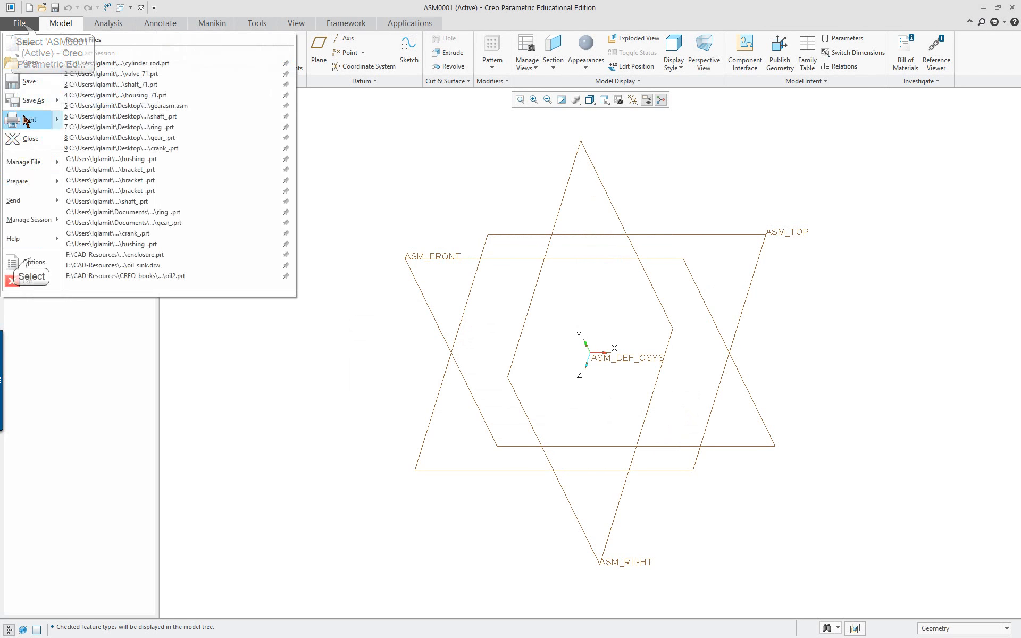
click(31, 266)
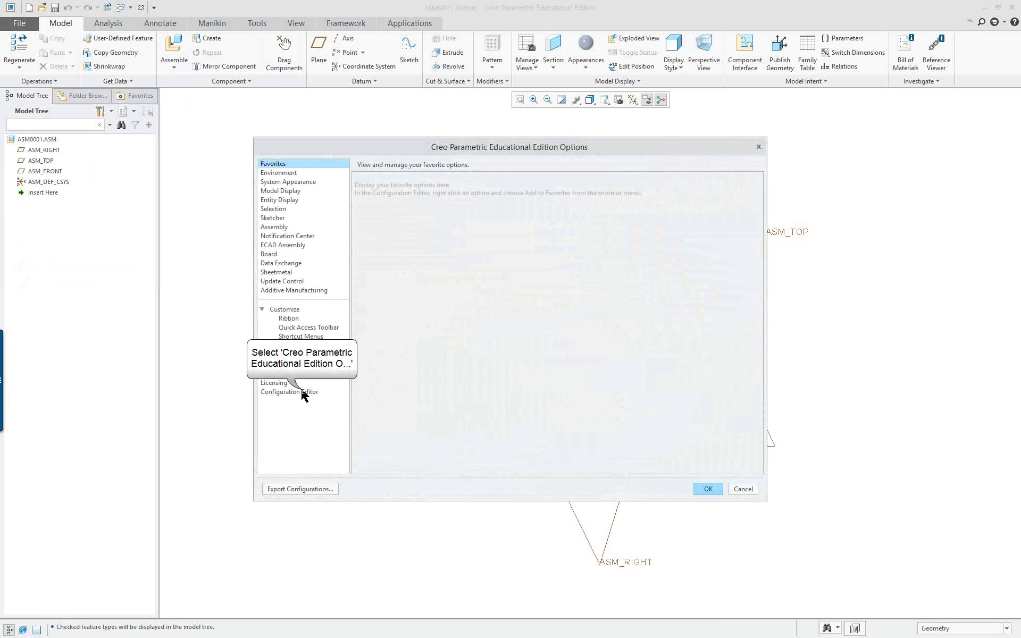
click(298, 391)
click(731, 467)
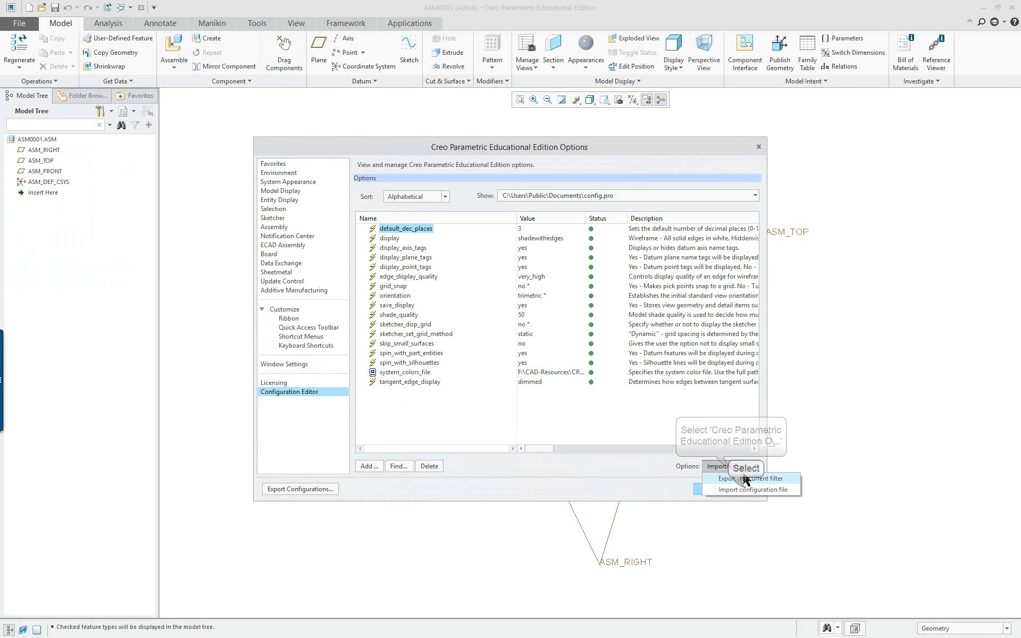
click(745, 482)
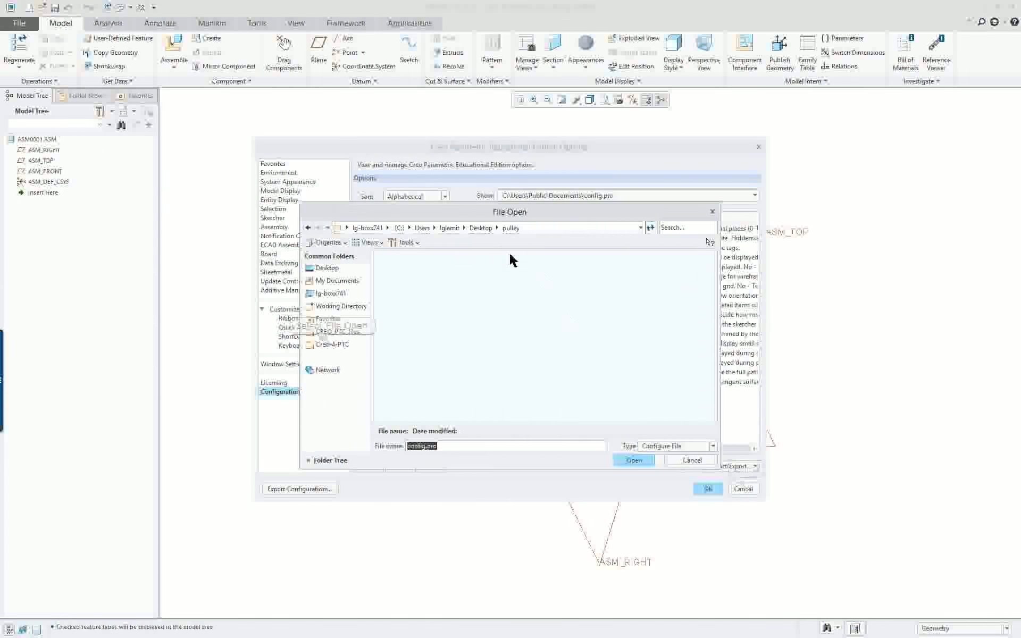
click(333, 344)
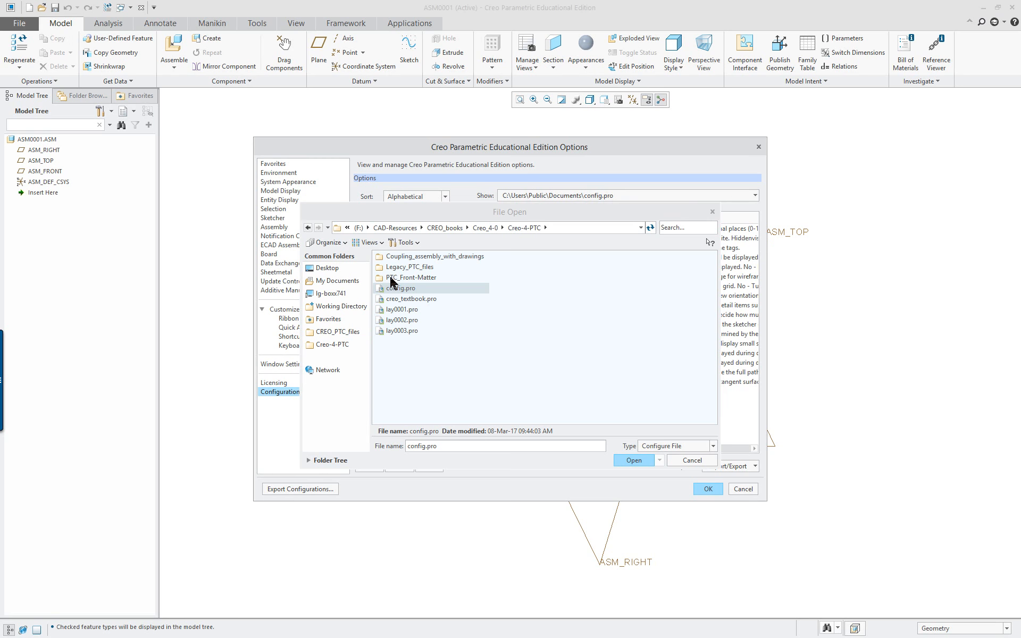
double_click(426, 300)
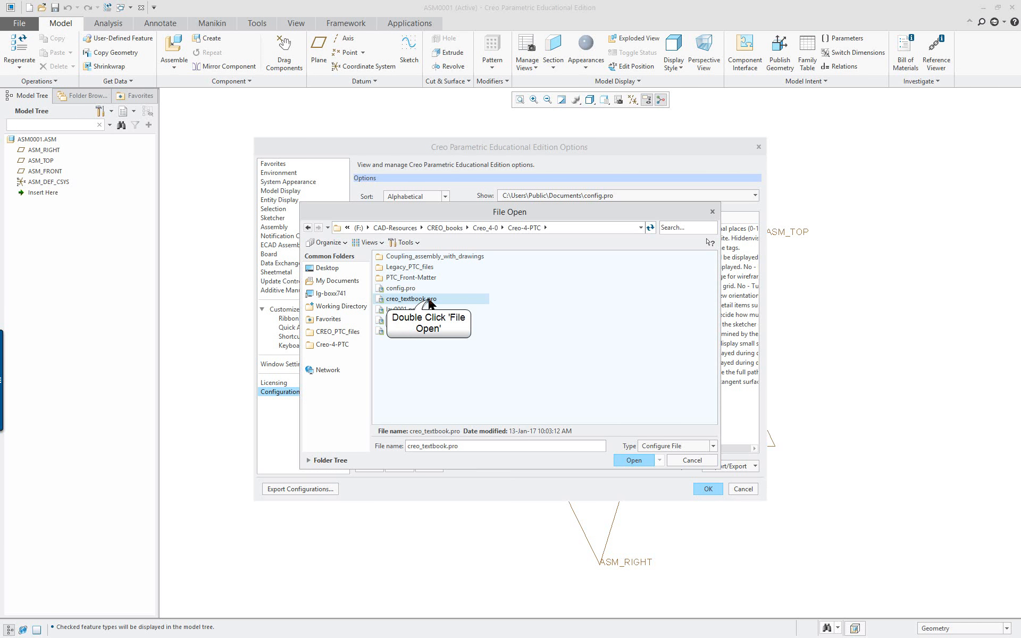
click(709, 489)
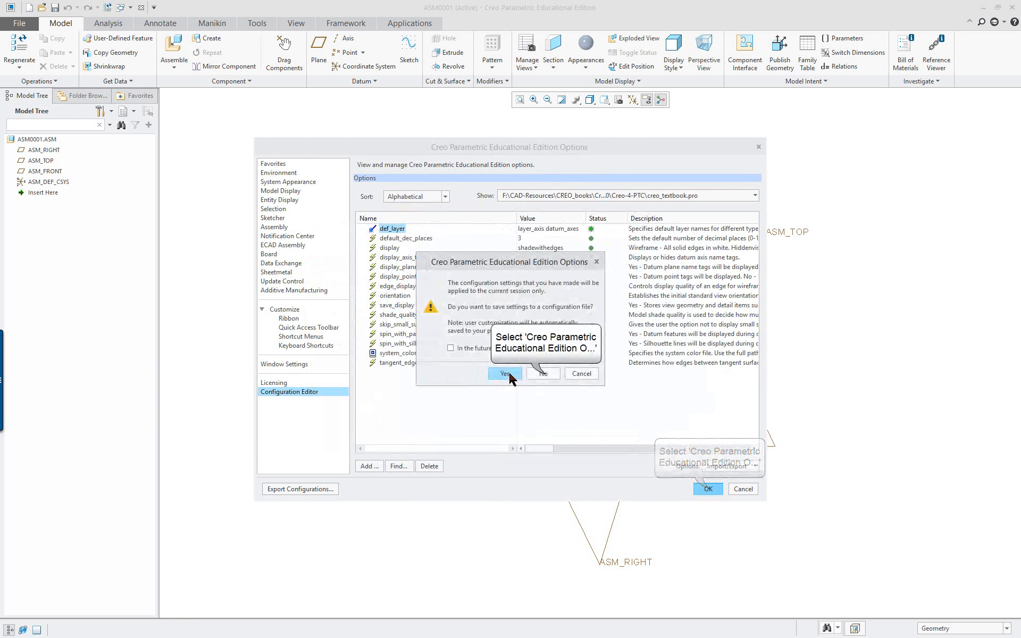
click(545, 374)
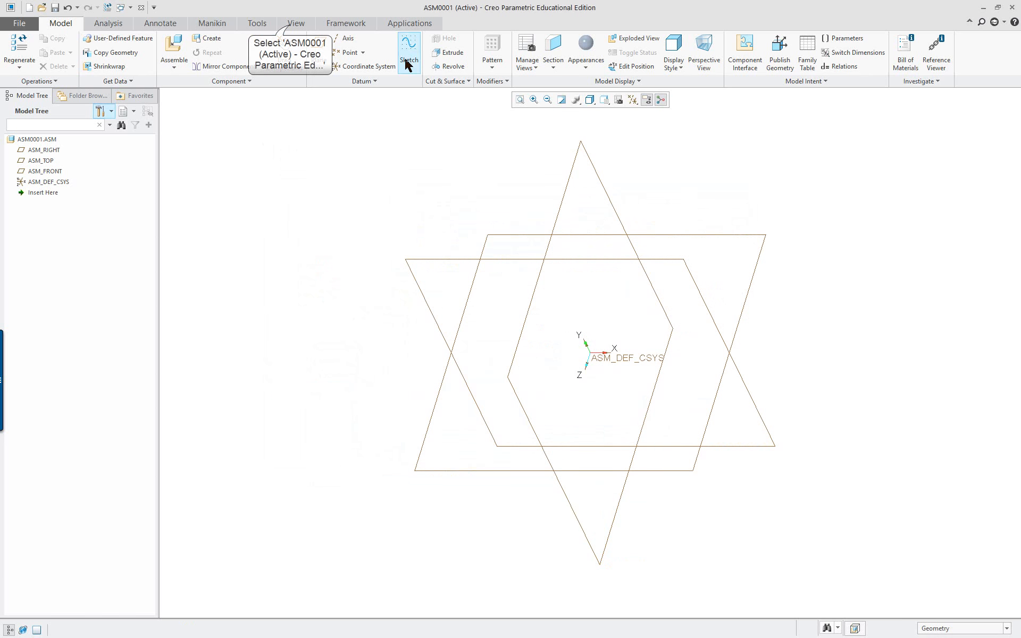
Step: Display the datum plane tags in the assembly's graphics area
click(297, 23)
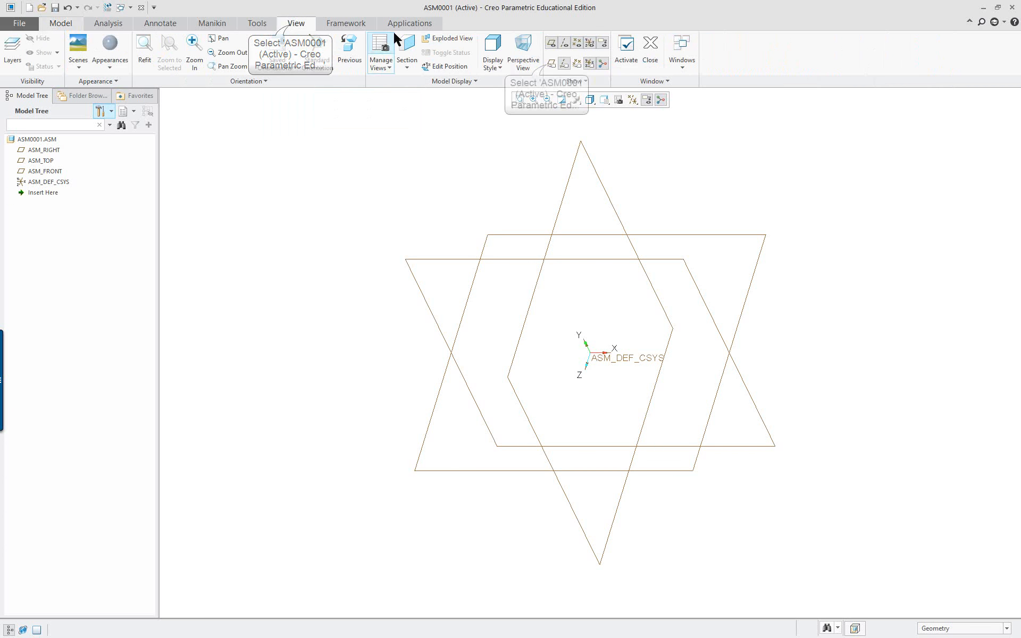
click(551, 64)
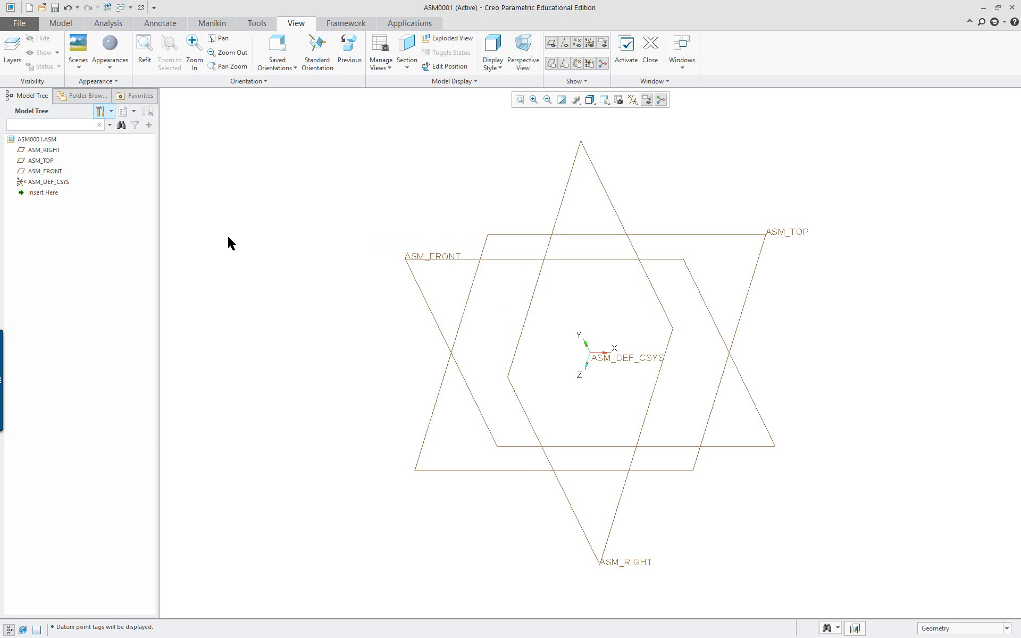
Step: Examine the commands available for customizing the shortcut menu used when nothing is selected
right_click(329, 255)
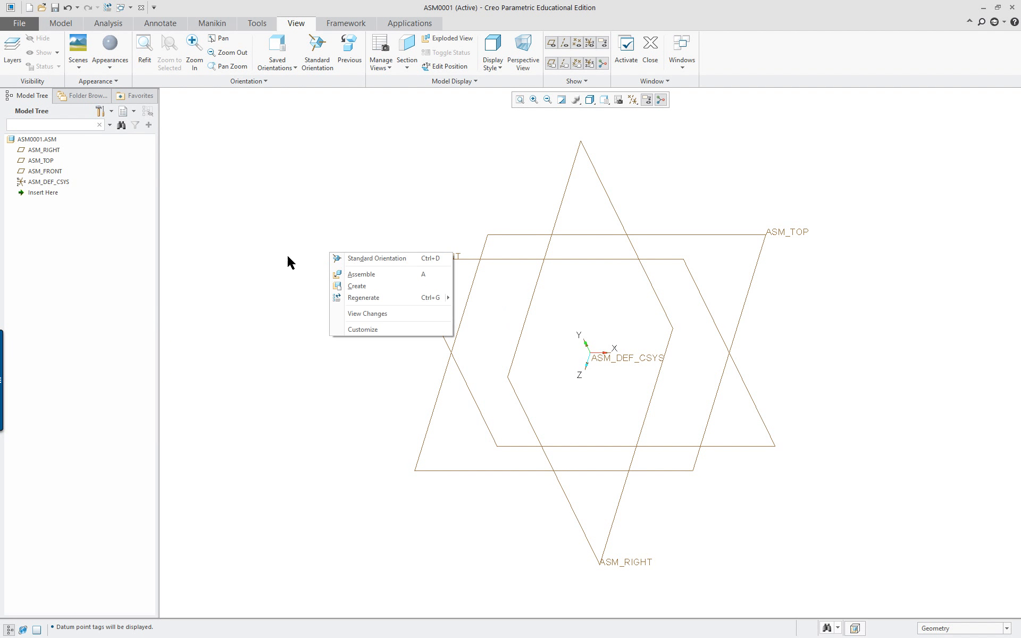
click(359, 330)
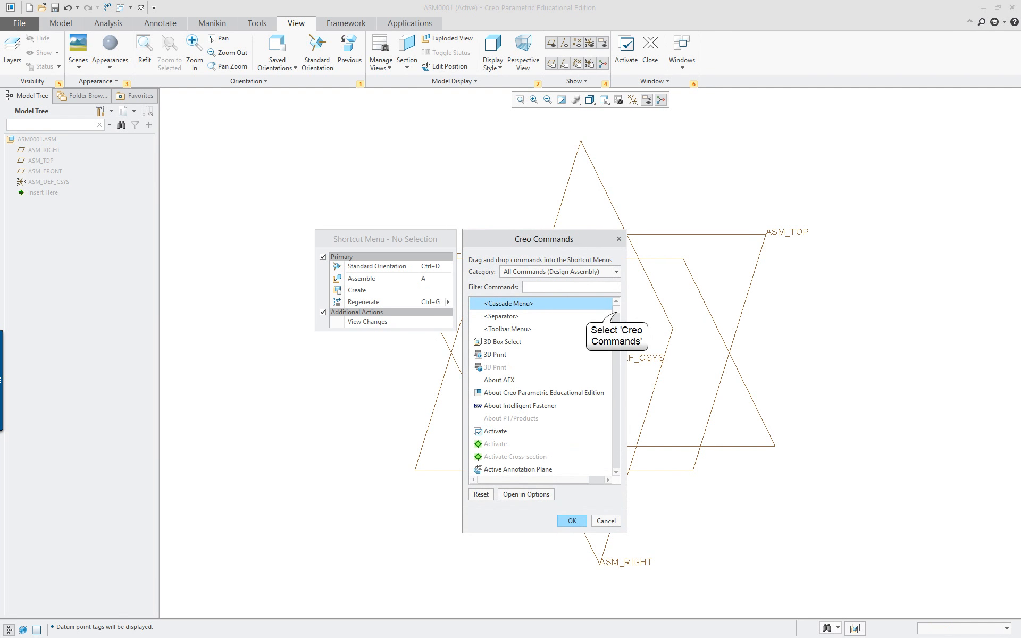
mouse_move(618, 317)
mouse_down()
mouse_move(620, 434)
mouse_move(624, 311)
mouse_up()
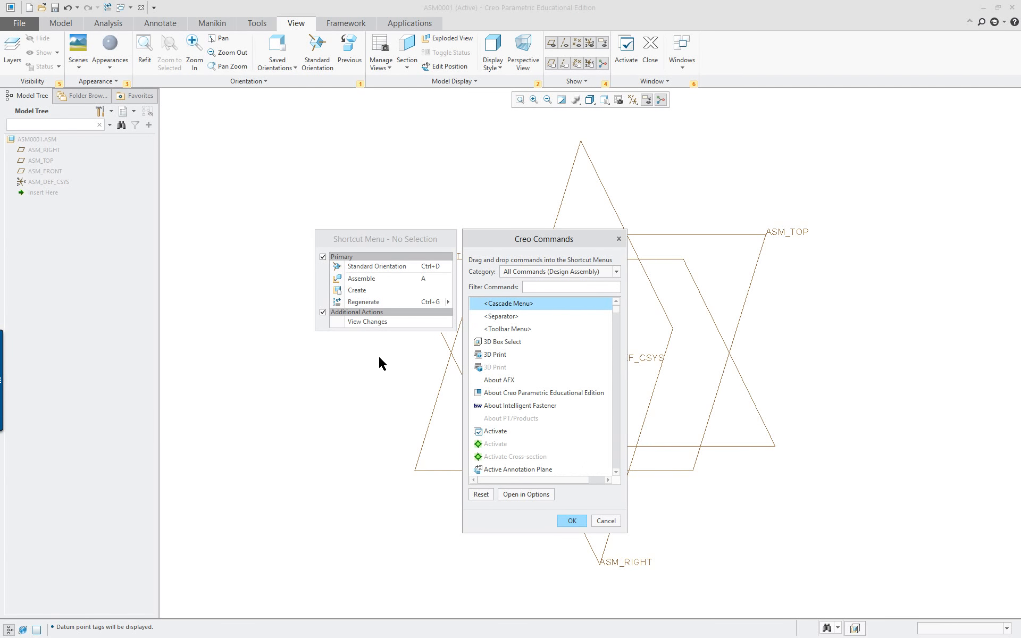
click(573, 522)
Step: Assemble cylinder_rod.prt from the pulley folder into the assembly with a Default constraint and complete its placement
right_click(354, 328)
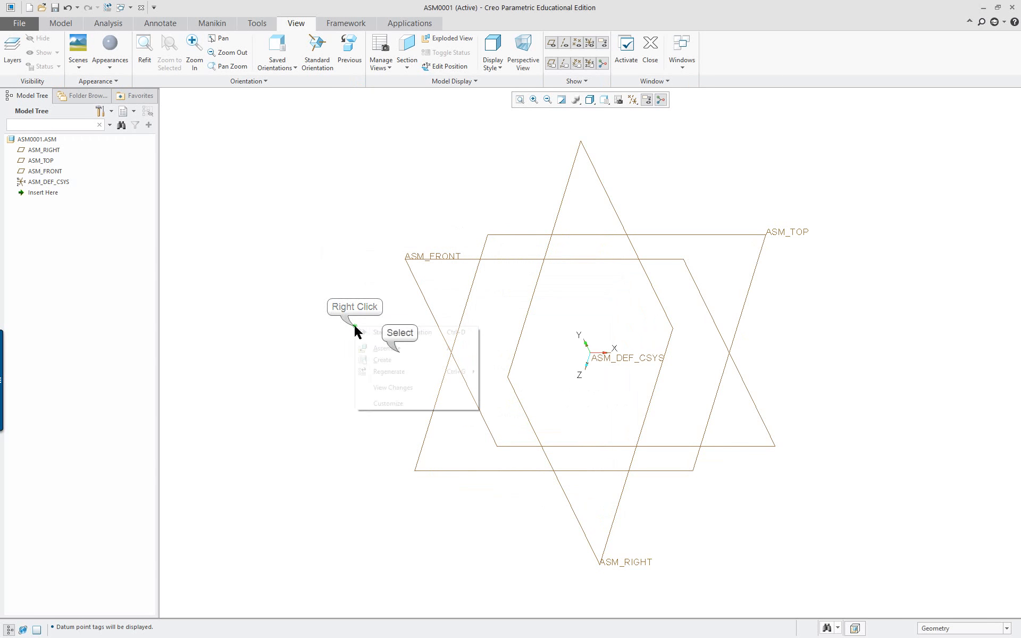
click(403, 349)
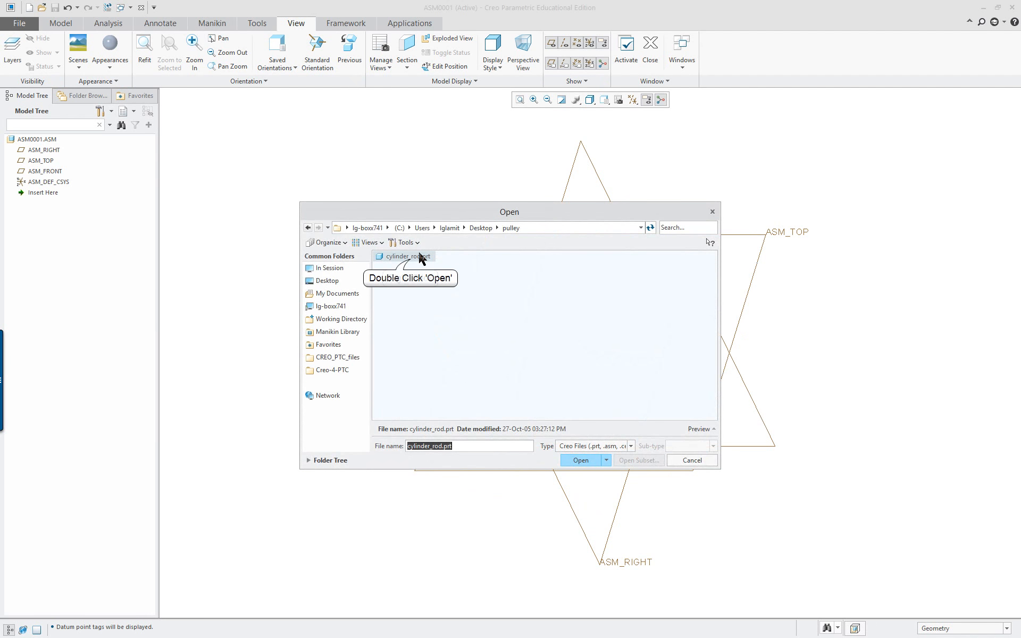
double_click(409, 256)
right_click(410, 260)
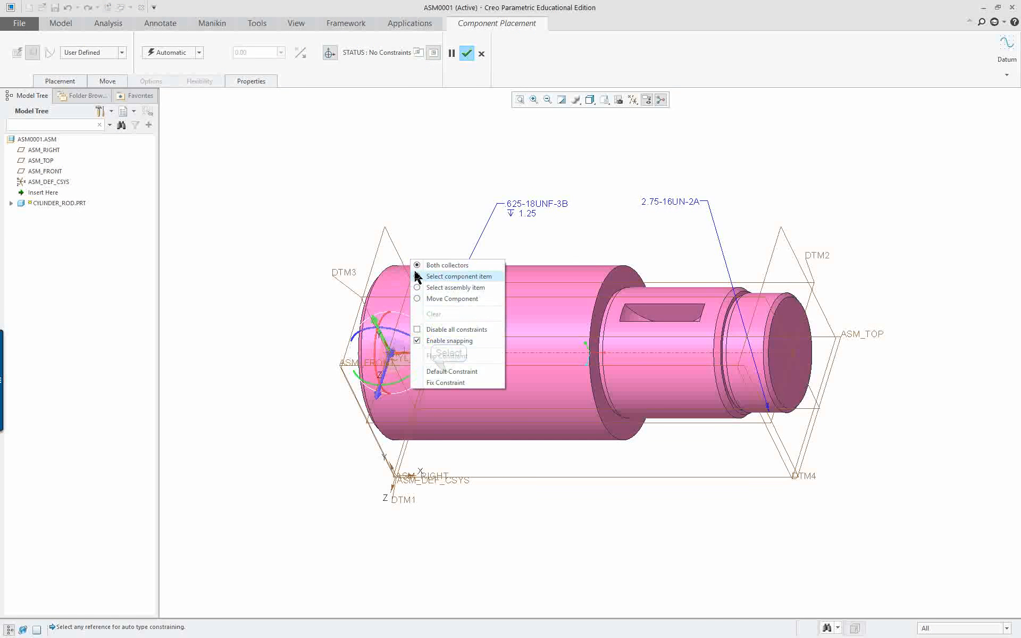
click(450, 372)
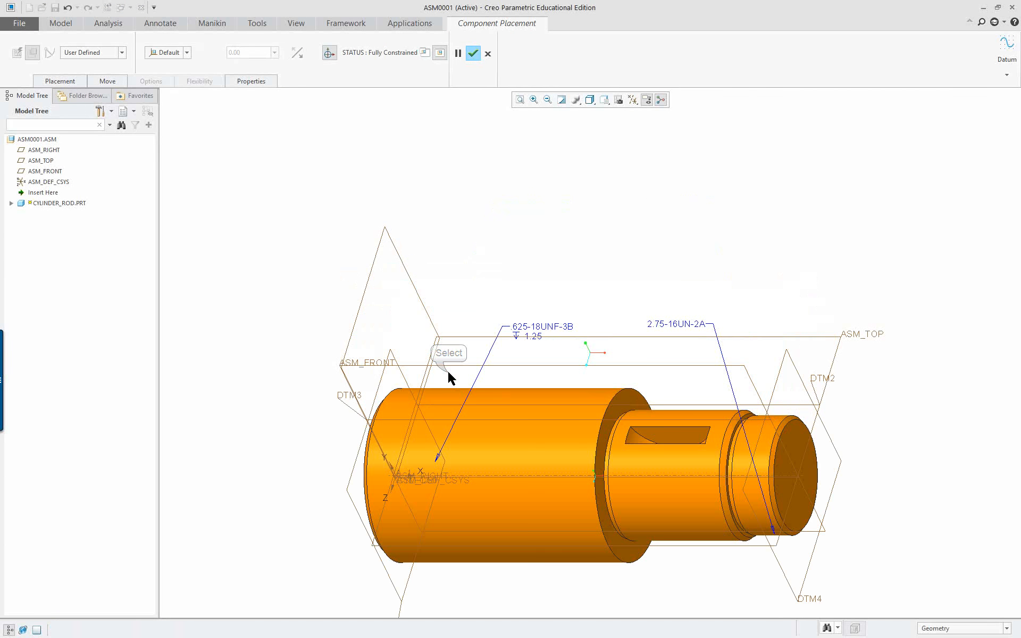
middle_click(455, 314)
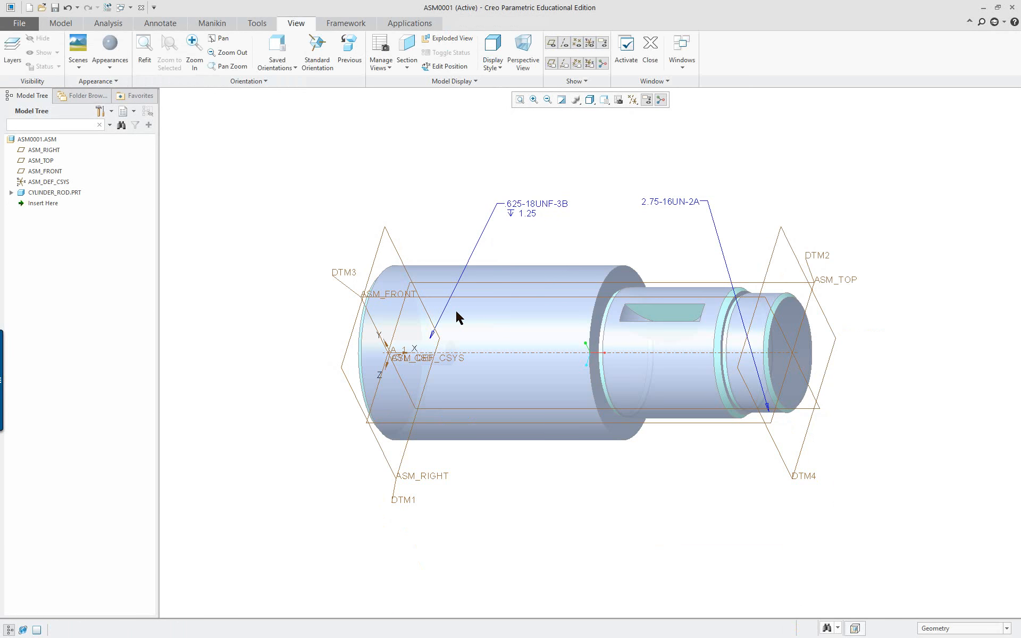
Step: Set the default model orientation to Isometric for the current session without saving it to a configuration file
click(18, 24)
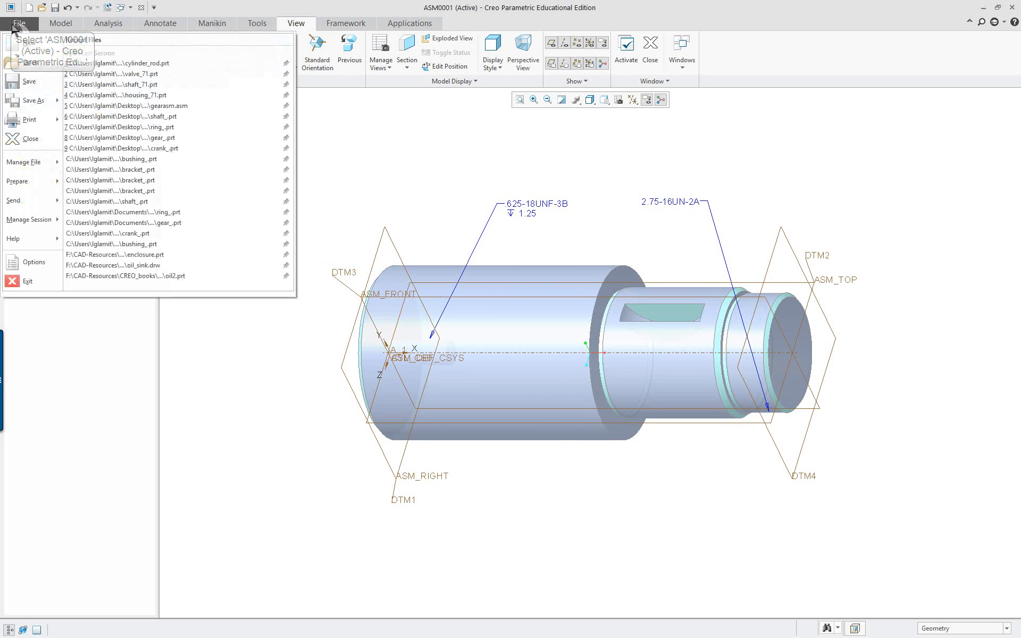
click(48, 262)
click(325, 190)
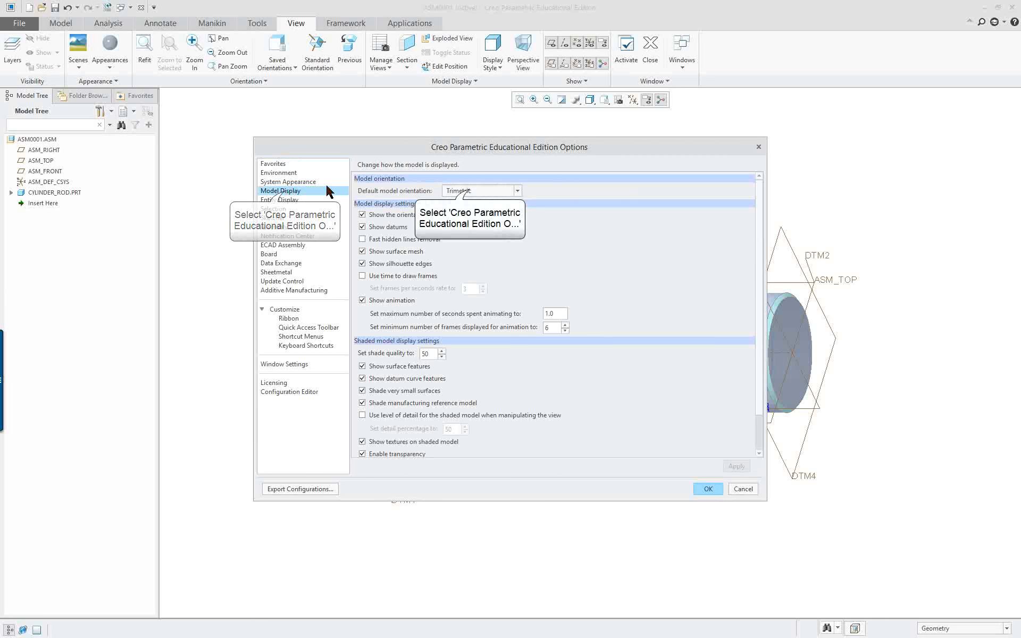
click(470, 191)
click(493, 203)
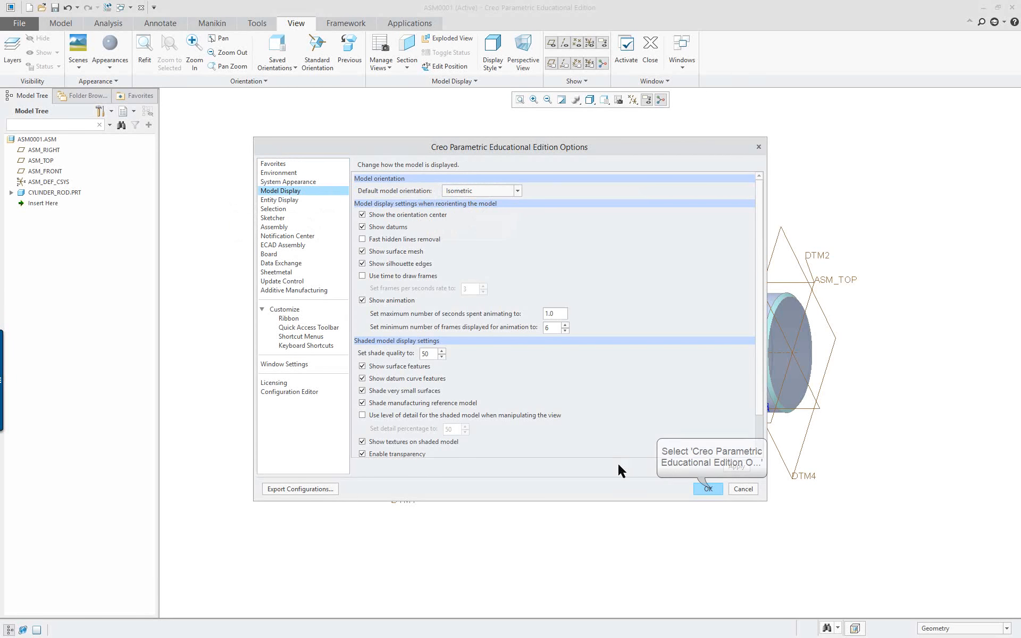
click(706, 487)
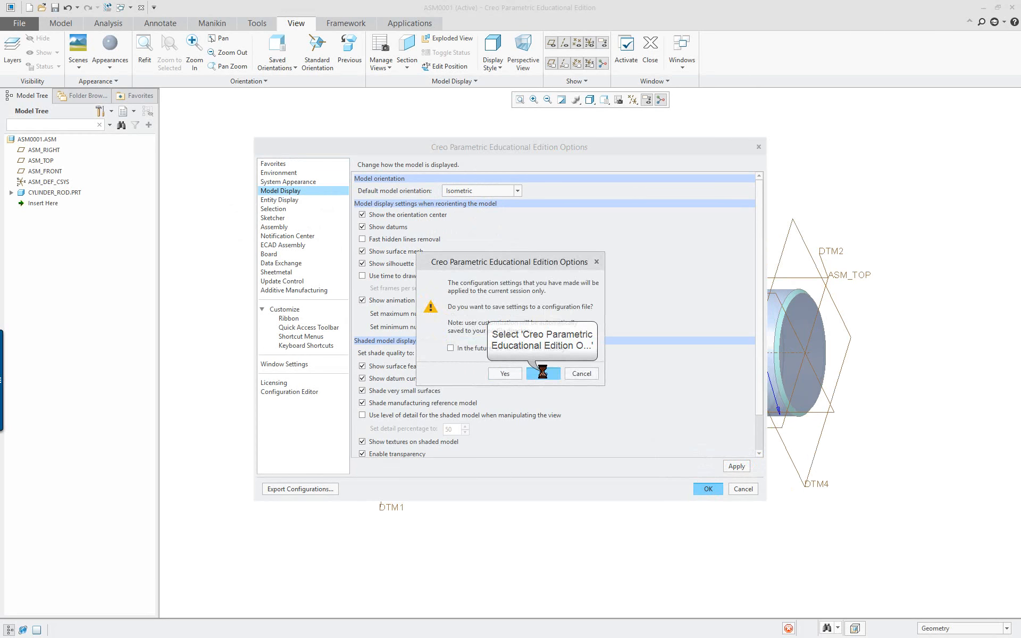
click(543, 372)
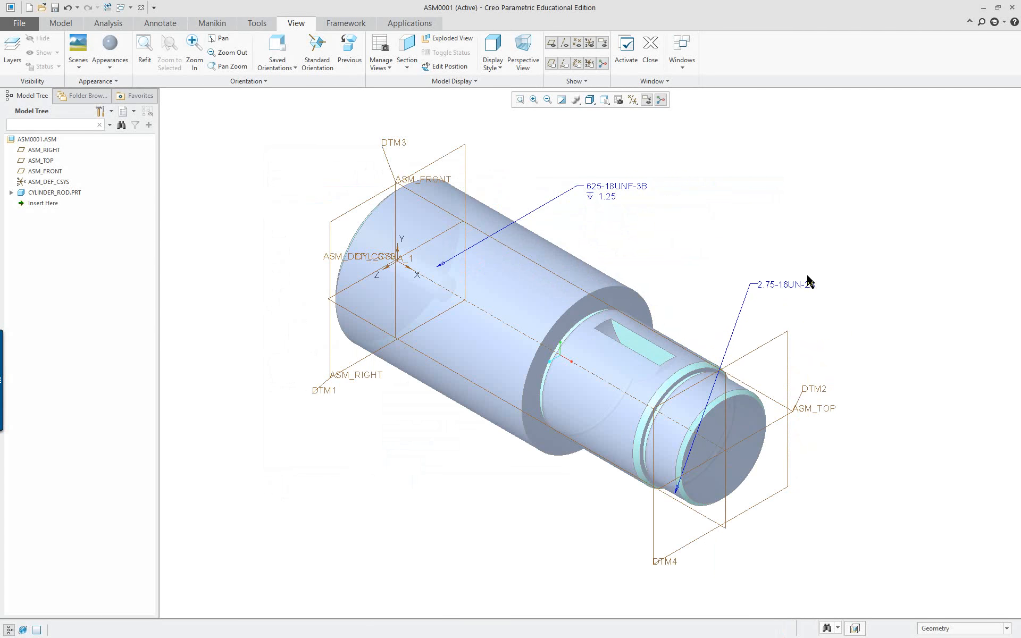
Step: Create a new solid part component named pull in the assembly
right_click(598, 359)
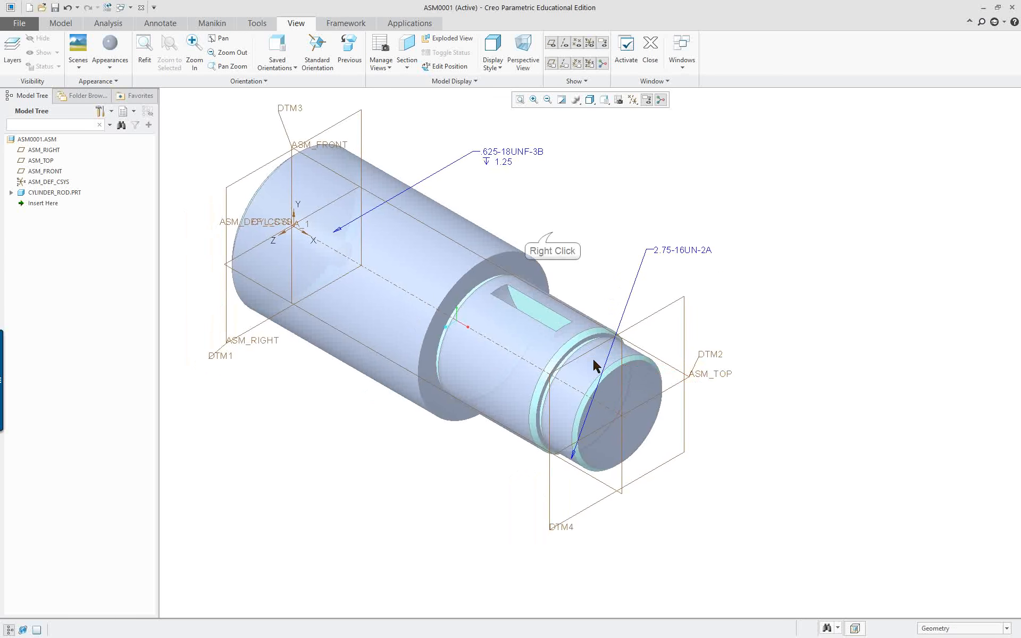
right_click(553, 232)
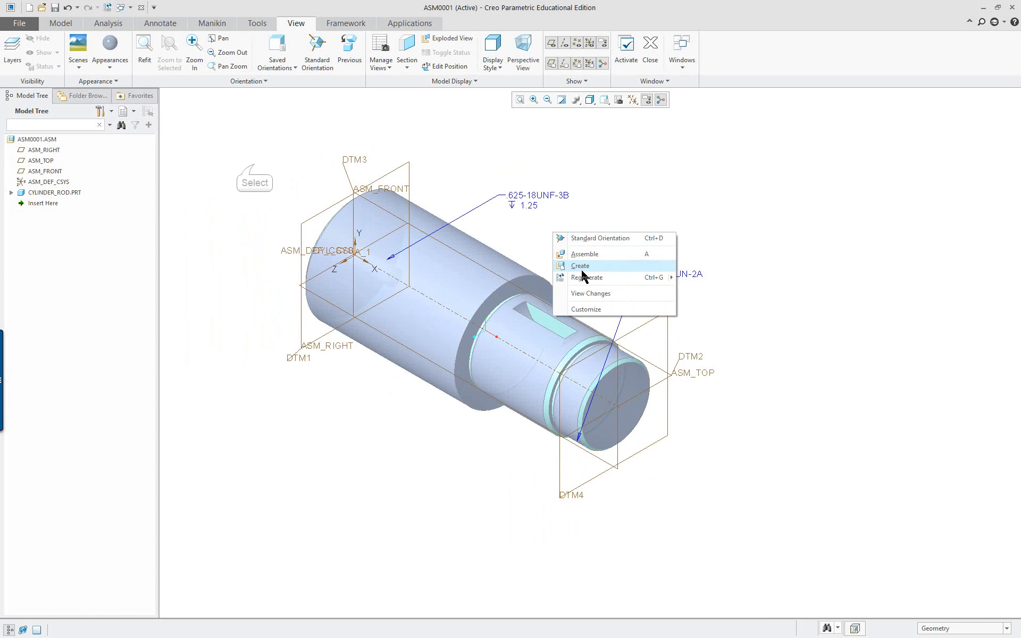
click(61, 24)
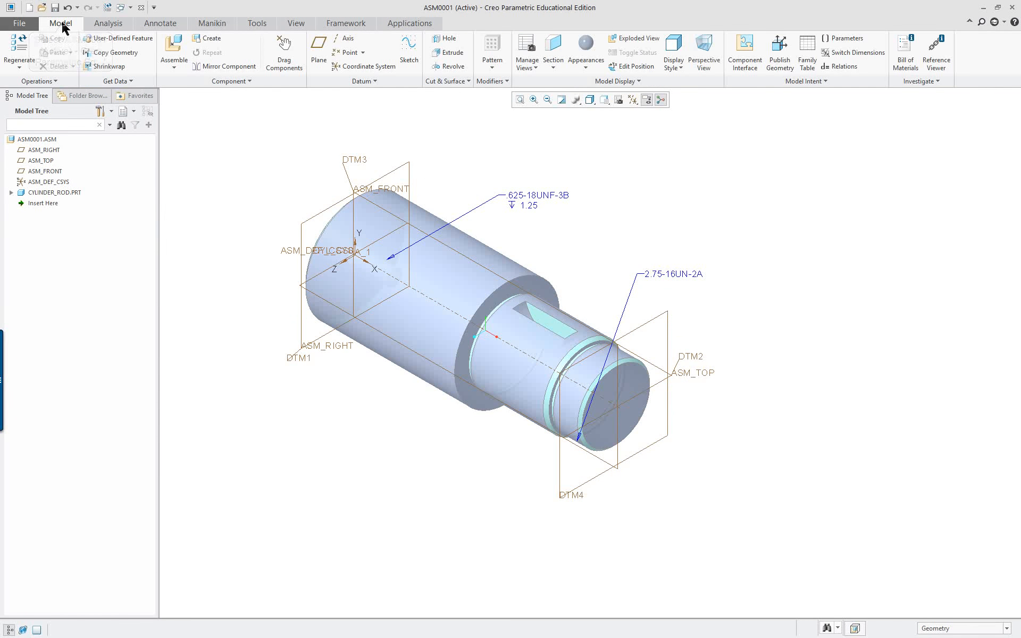
click(209, 40)
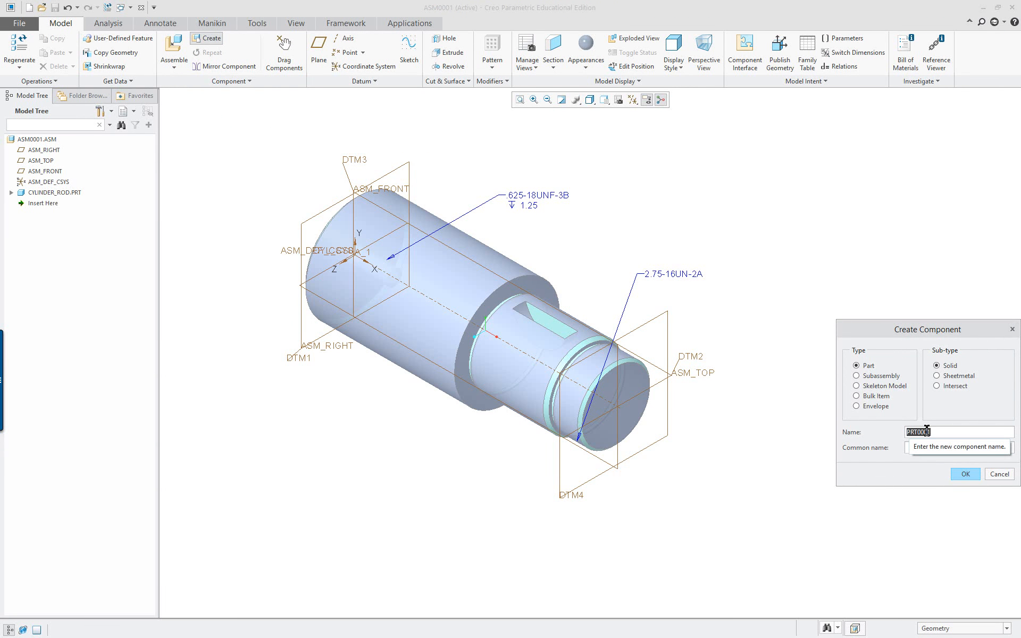
text(pull)
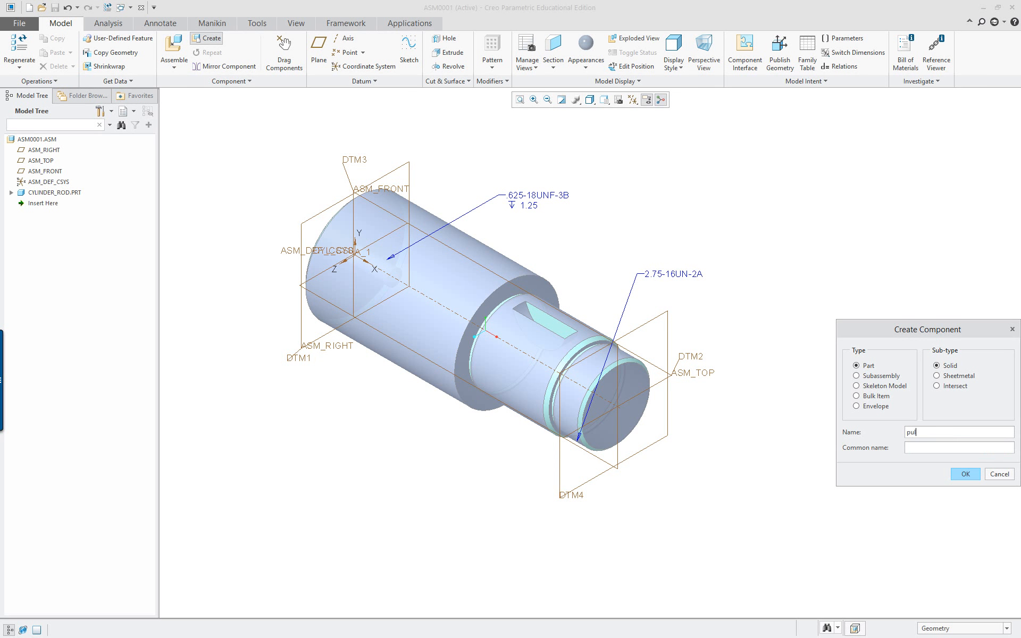
click(970, 475)
Step: Locate the new part's default datums by aligning its coordinate system to ASM_DEF_CSYS
click(879, 376)
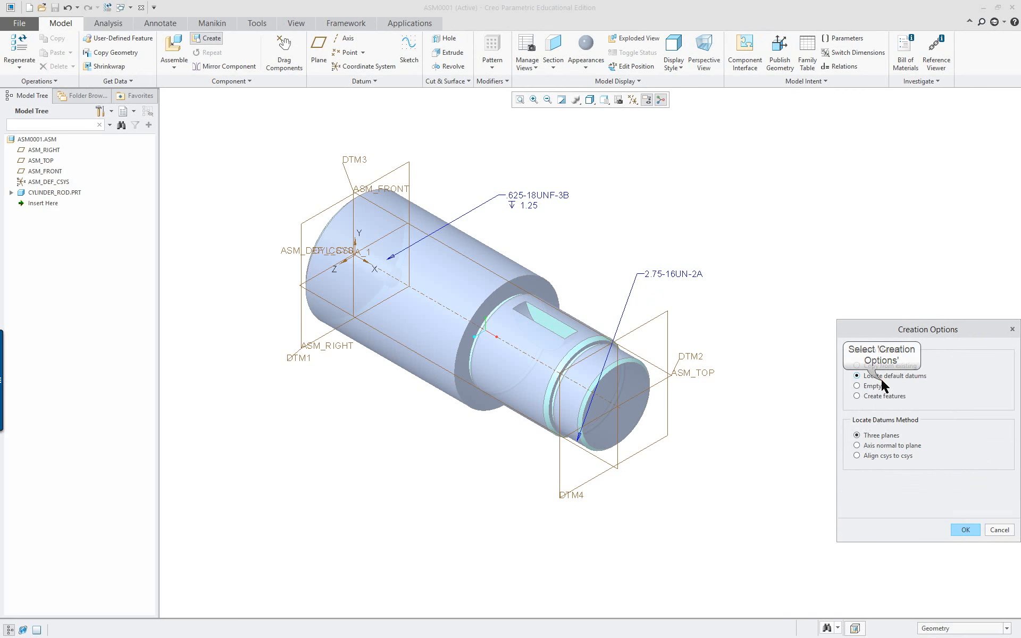
click(878, 458)
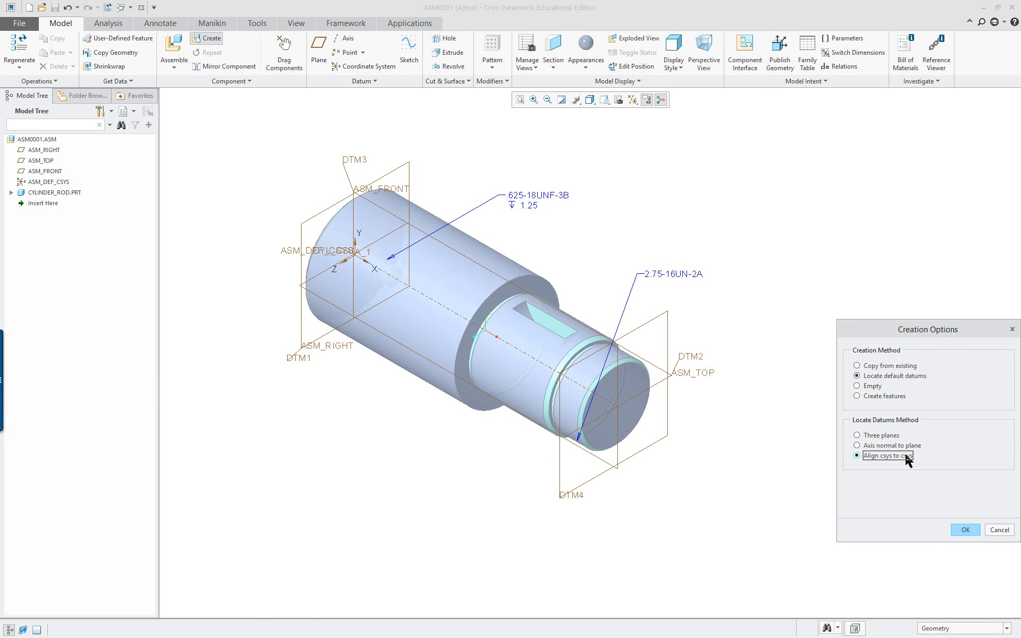
click(51, 184)
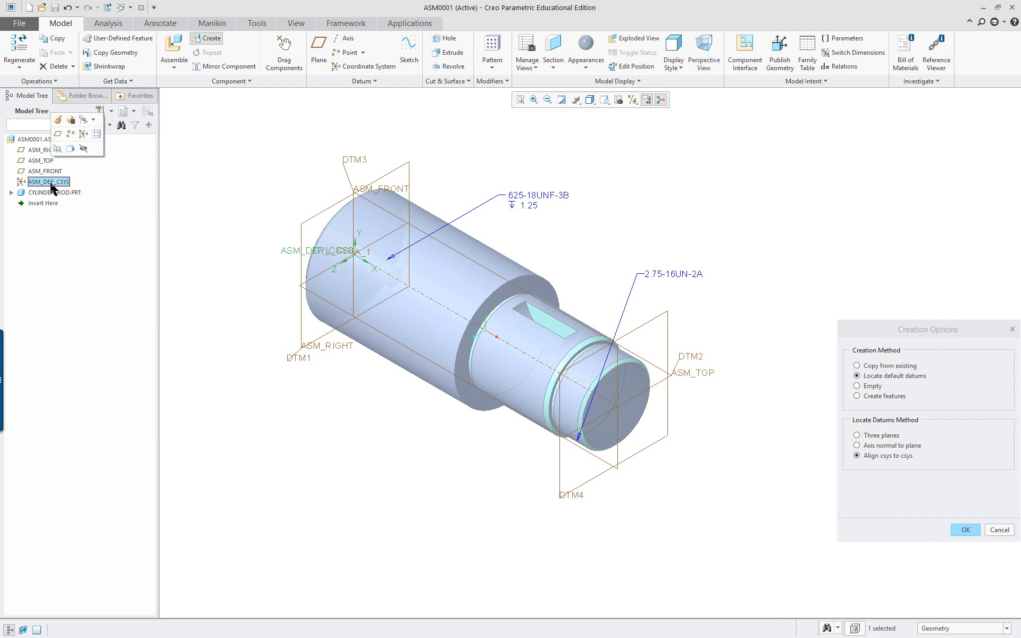
click(964, 530)
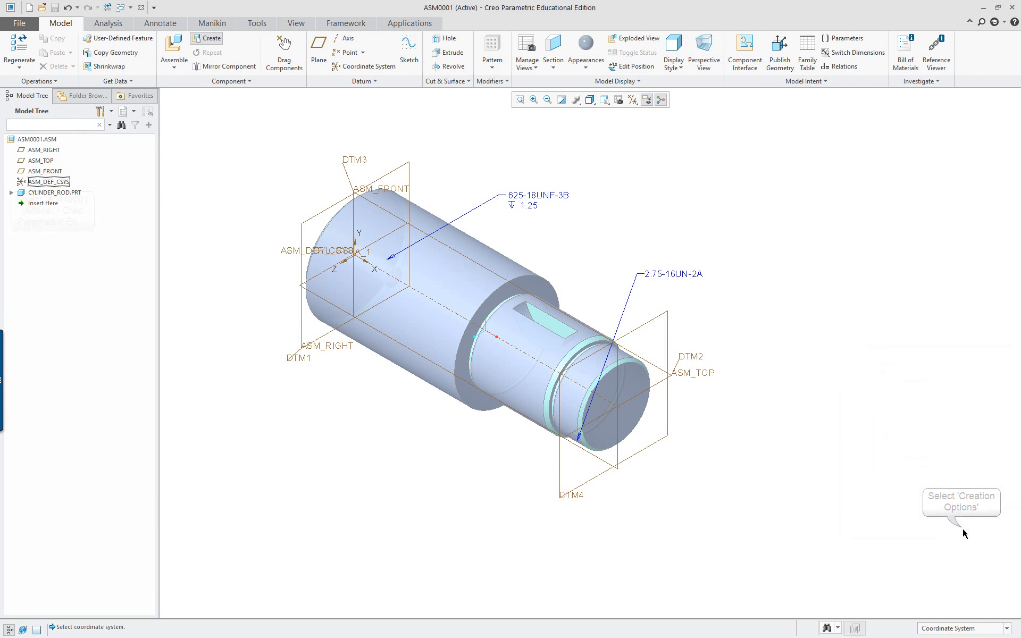
click(48, 181)
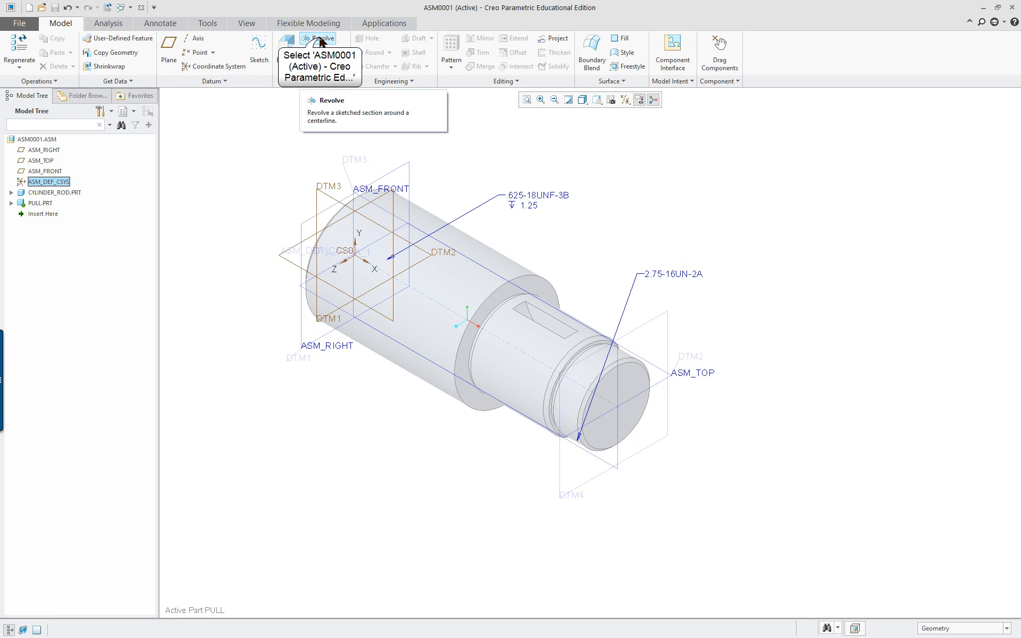
Step: Start a Revolve with its section on the cylinder rod's DTM3 plane, viewed straight on with Hidden Line display
click(319, 38)
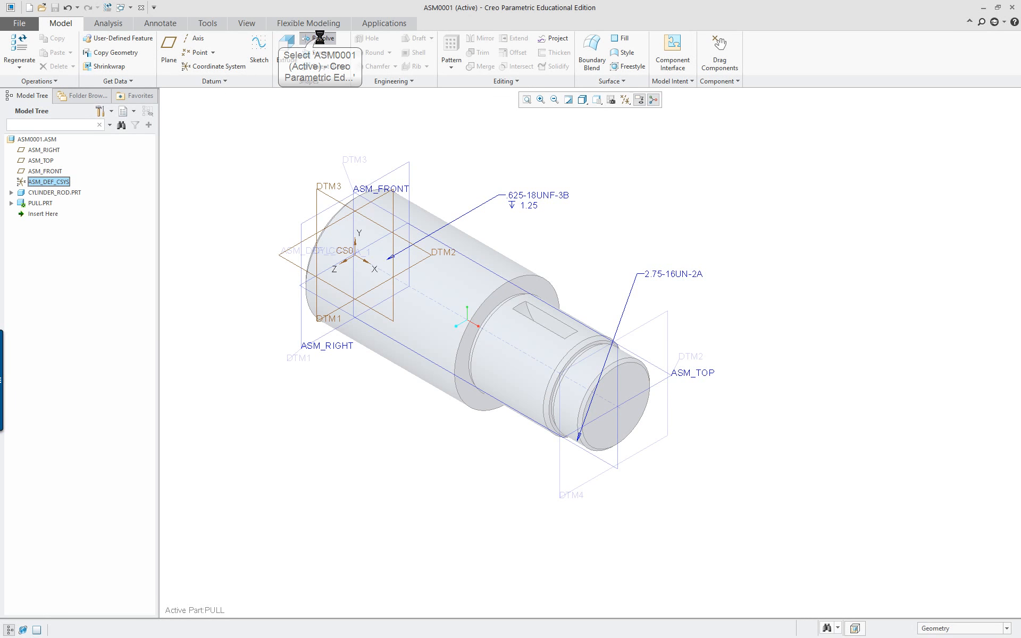
click(618, 460)
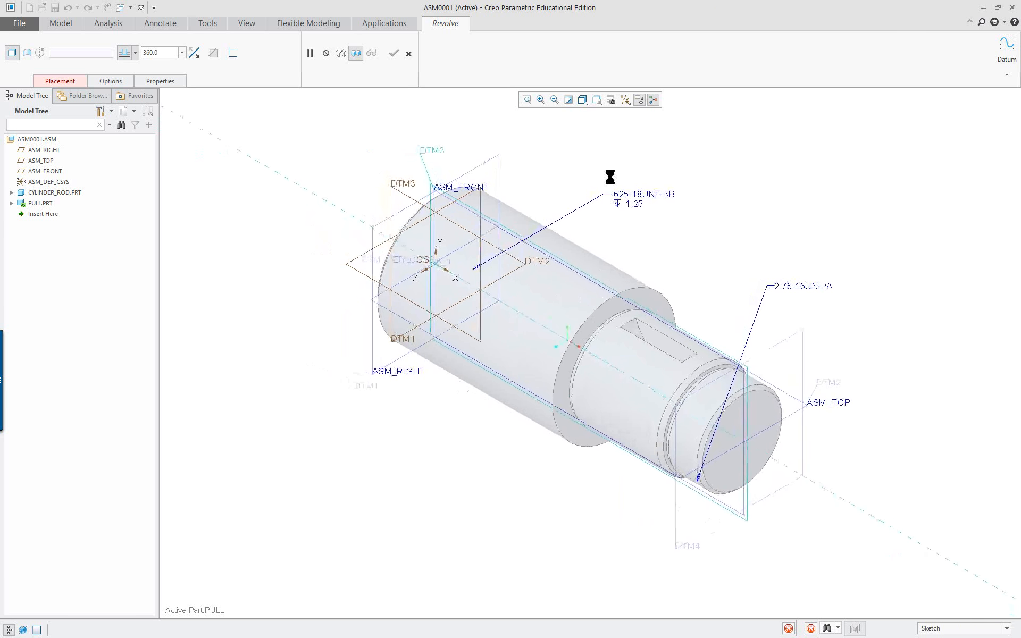
right_click(607, 137)
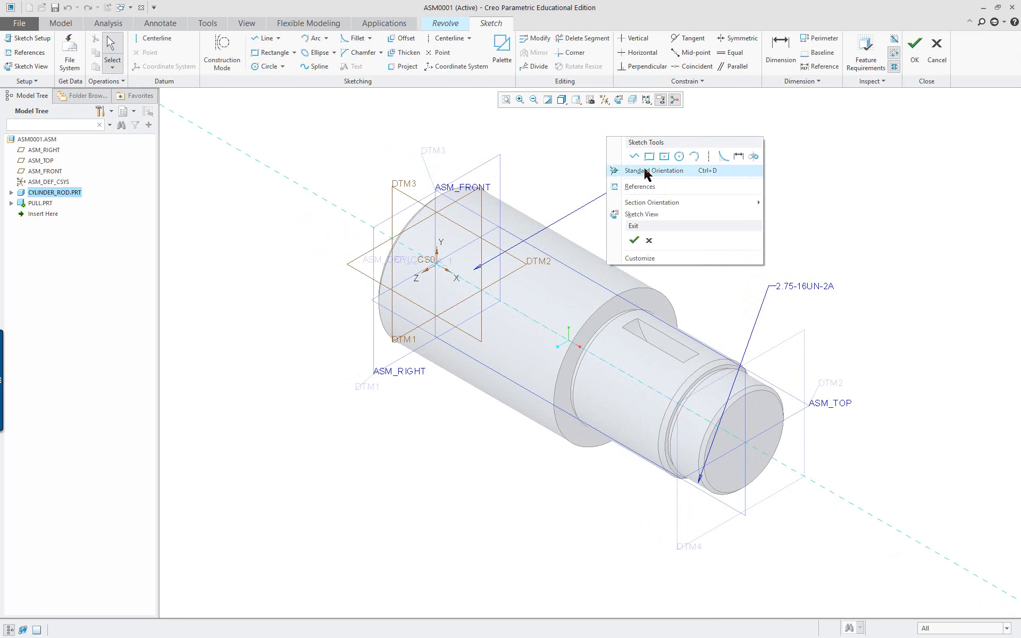
click(641, 214)
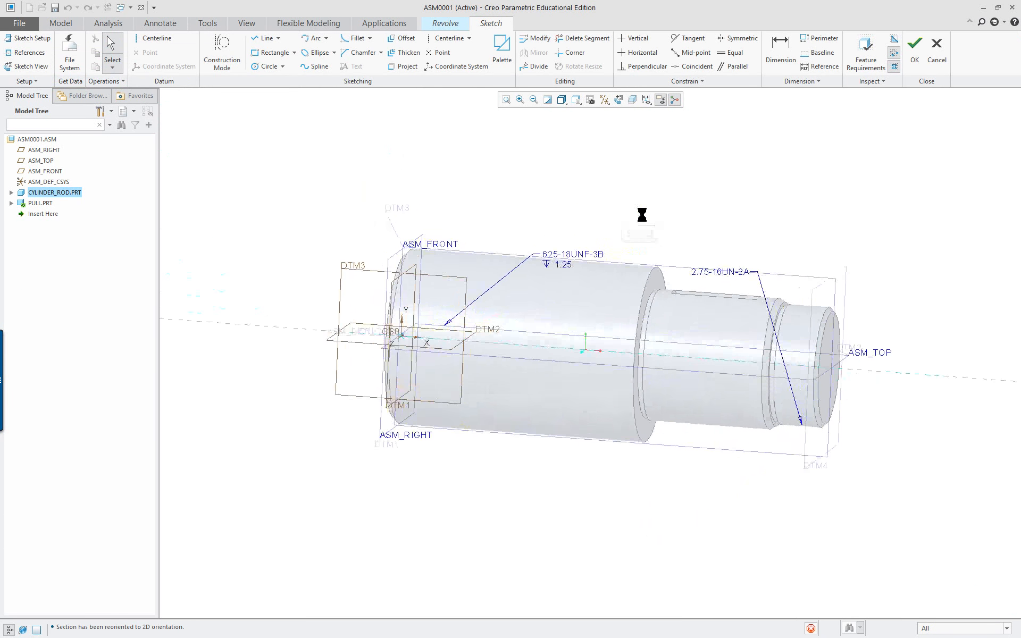
middle_drag(903, 302, 691, 326)
click(561, 99)
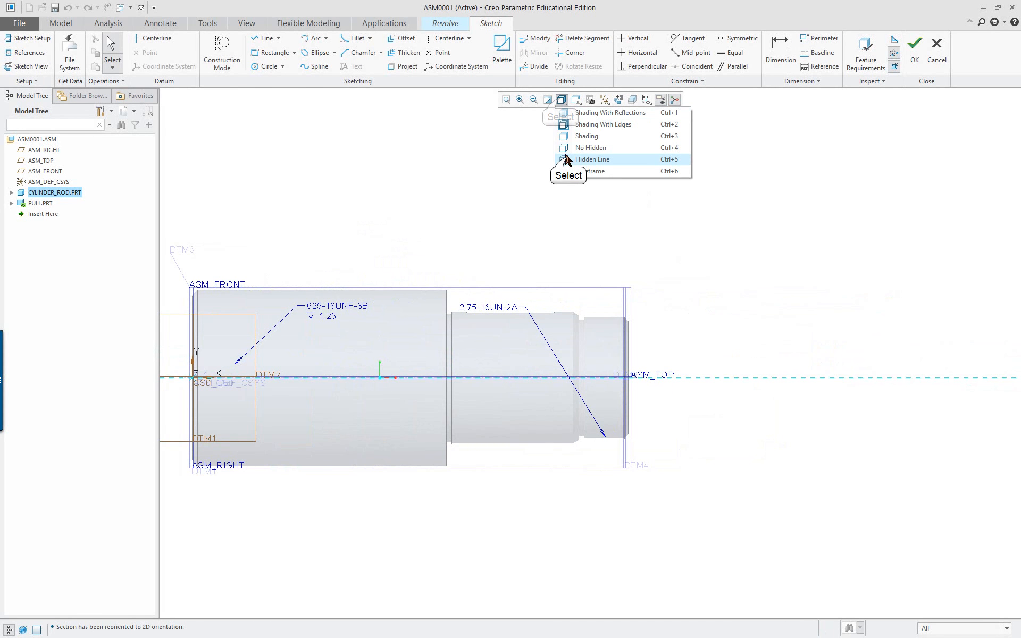
click(569, 160)
Step: Add the keyway arc, the large shoulder face and the keyed shaft section's upper silhouette as sketch references, and solve them
scroll(477, 245, up, 3)
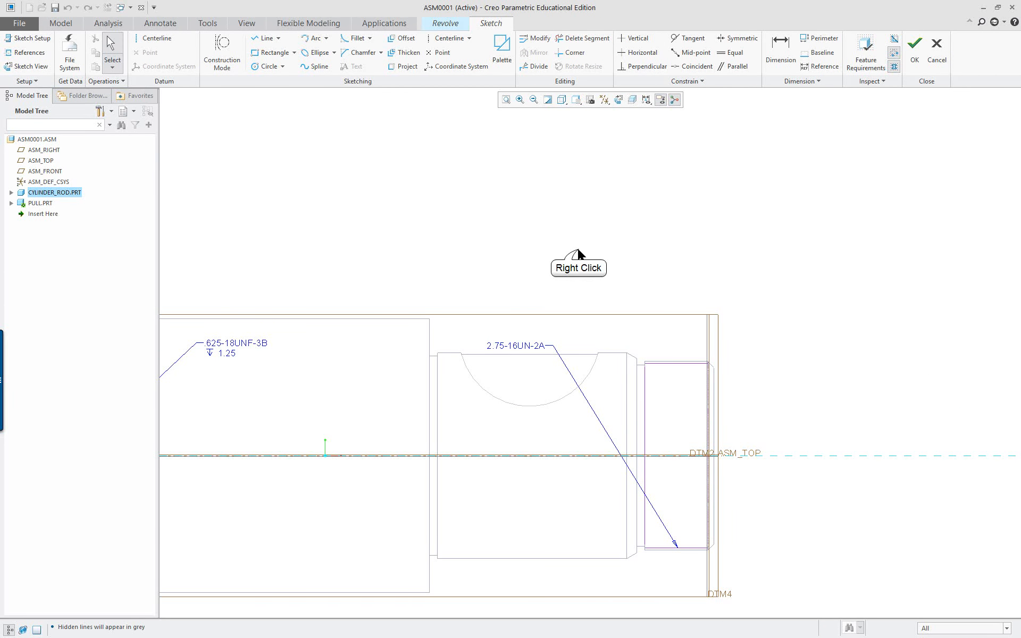
right_click(579, 254)
click(627, 302)
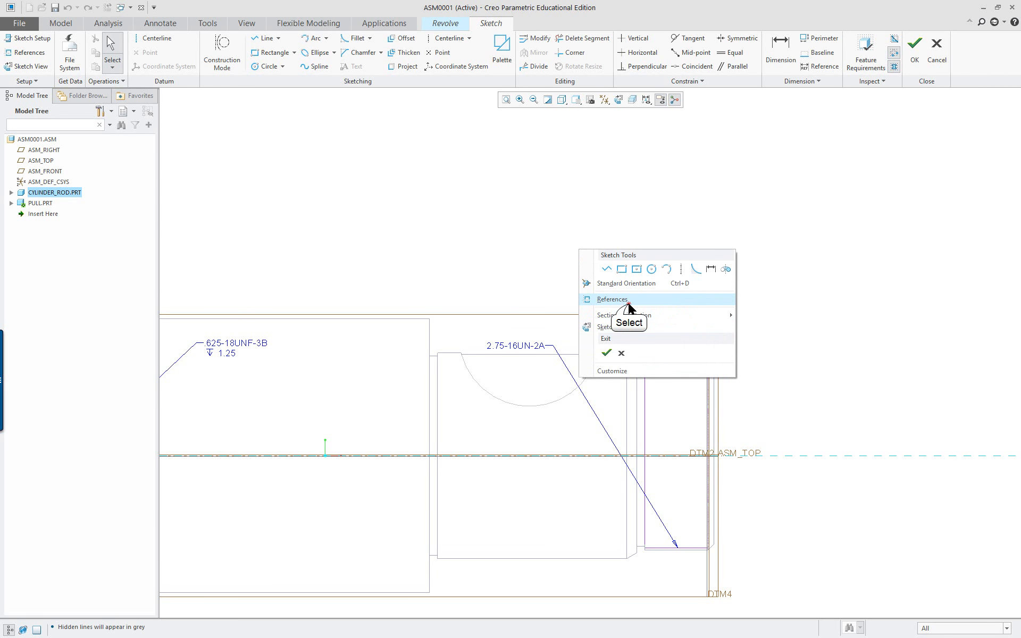
click(543, 407)
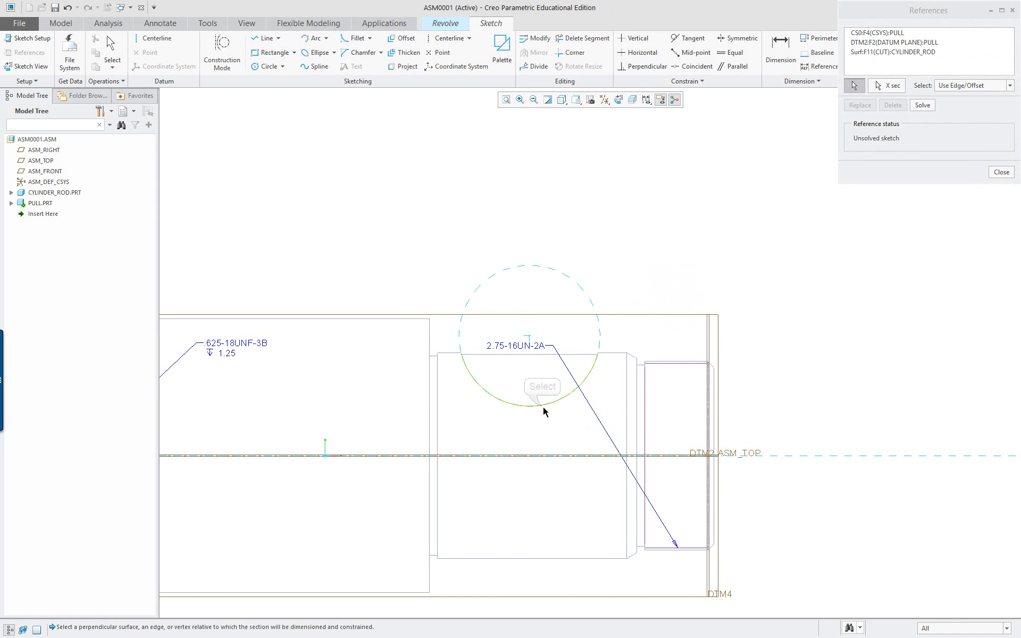
click(430, 339)
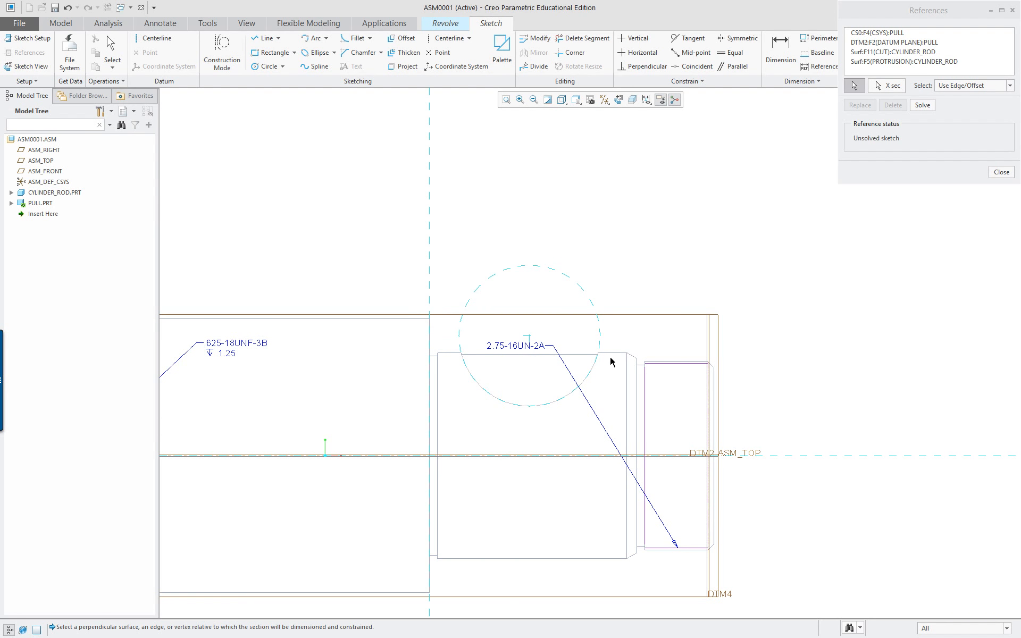
scroll(610, 362, up, 5)
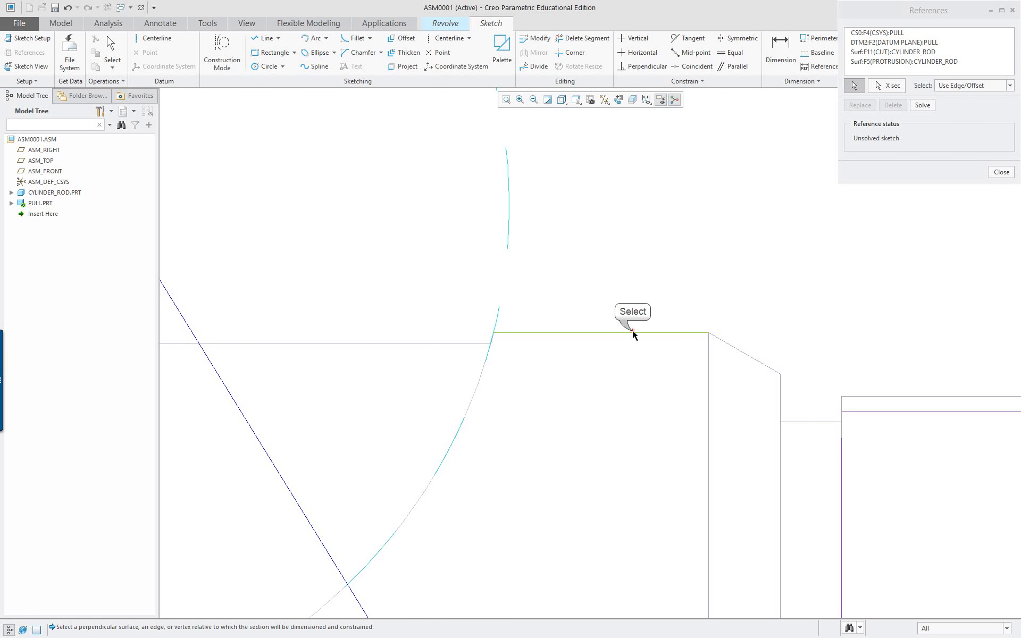
click(633, 333)
scroll(631, 348, down, 5)
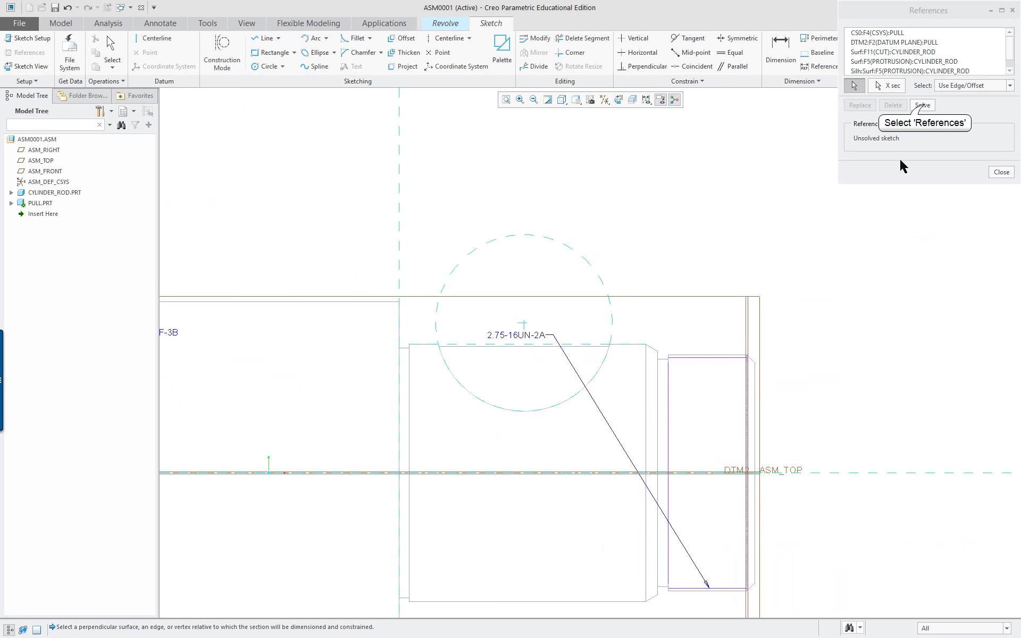
click(922, 106)
click(1001, 172)
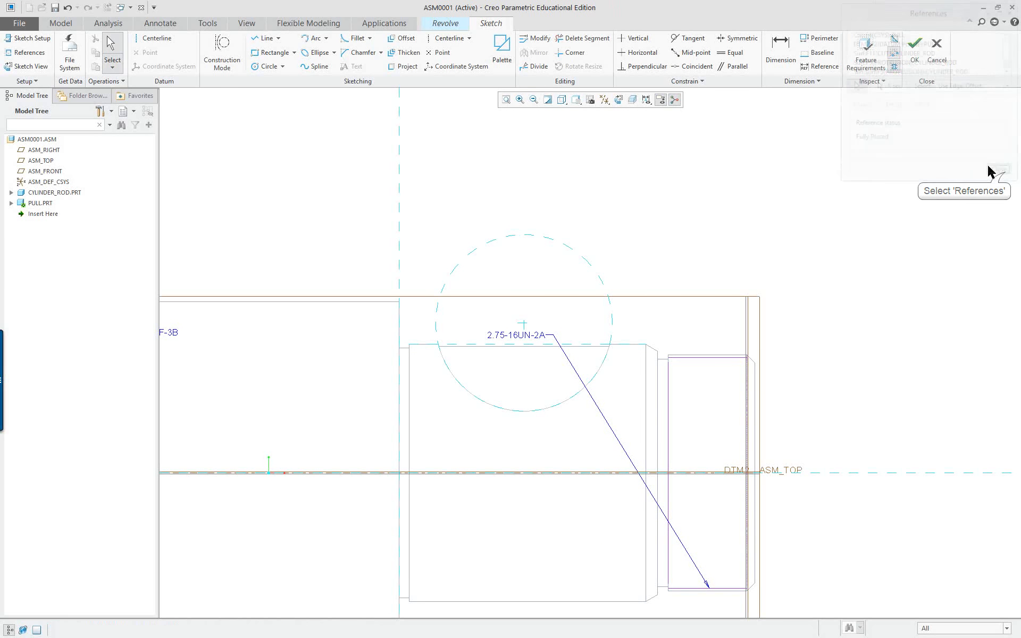
Step: Hide the annotations and draw a horizontal geometry centerline along the rod's axis for the revolve
click(606, 101)
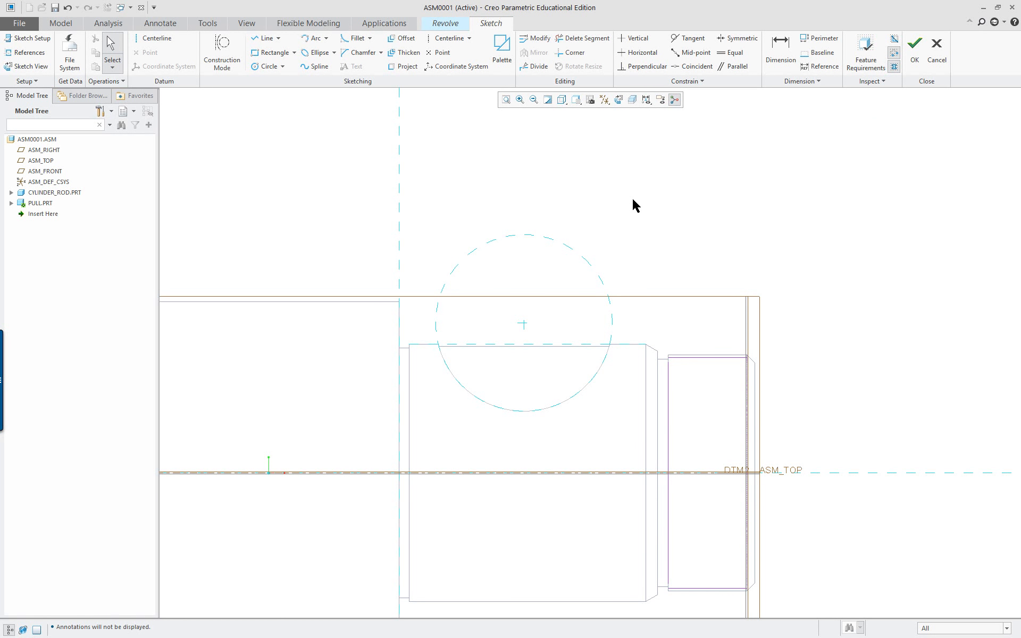
shift+middle_drag(633, 200, 616, 286)
scroll(643, 308, up, 1)
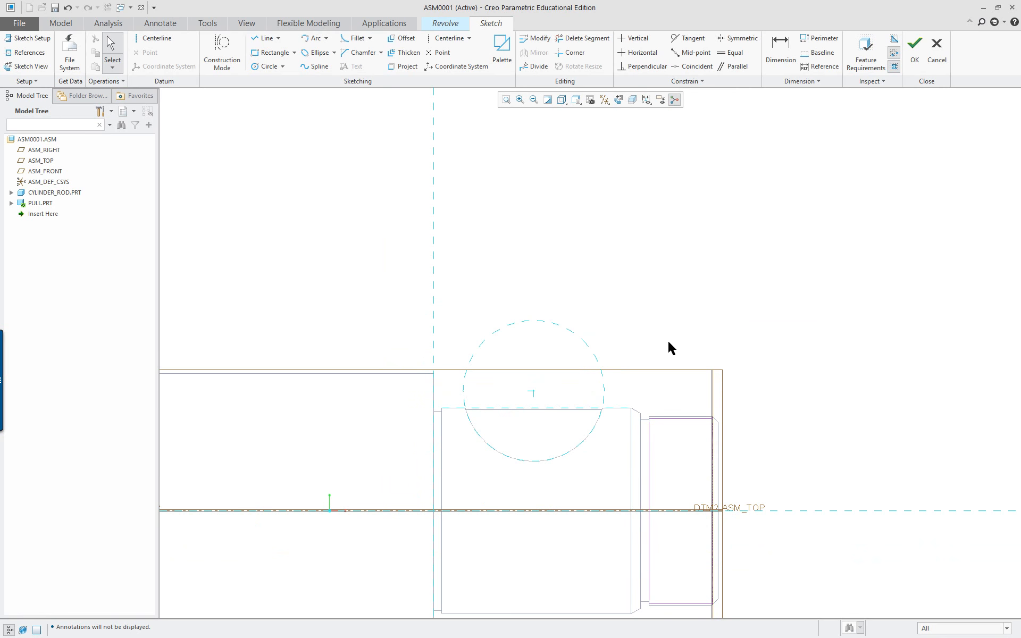
mouse_move(668, 342)
shift+middle_down()
mouse_move(702, 233)
mouse_move(729, 232)
shift+middle_up()
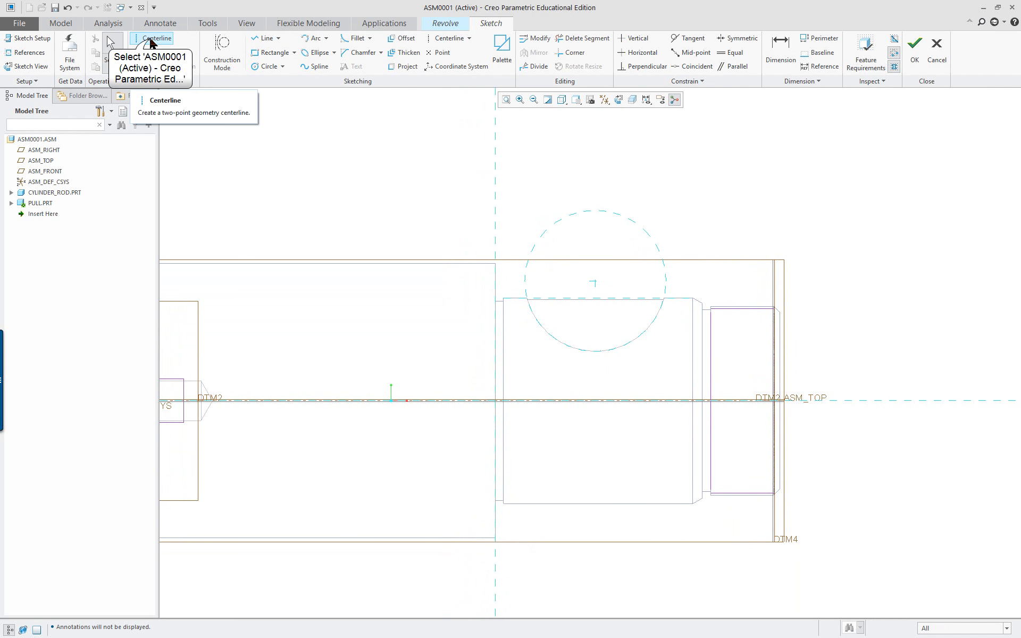
click(152, 39)
click(877, 404)
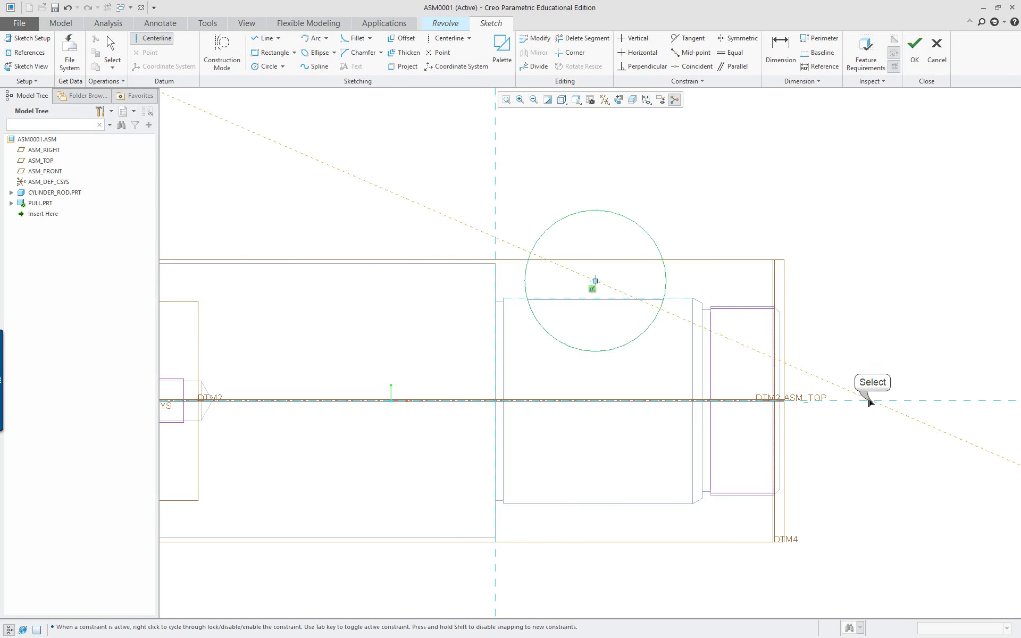
middle_click(441, 322)
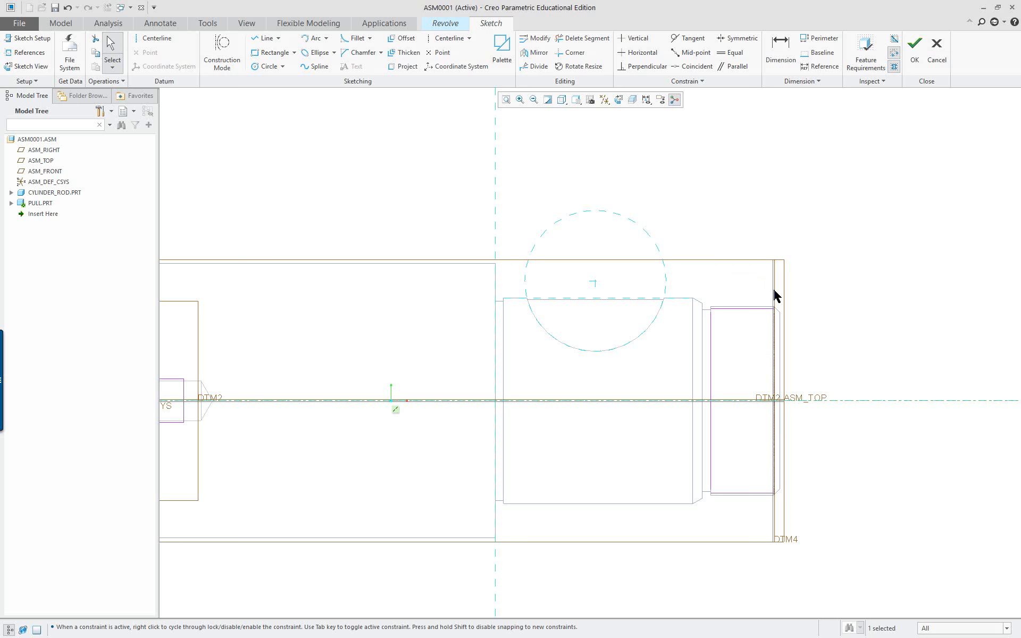
Step: Draw a vertical construction centerline through the centre of the keyway arc
mouse_move(865, 393)
middle_down()
mouse_move(791, 433)
mouse_move(793, 404)
middle_up()
right_click(642, 198)
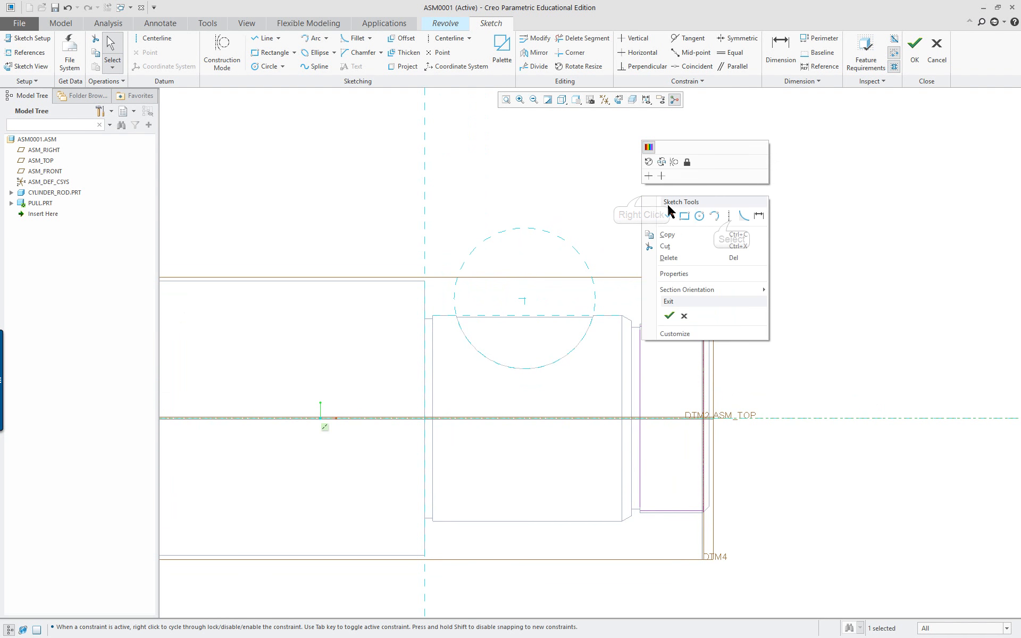
click(729, 216)
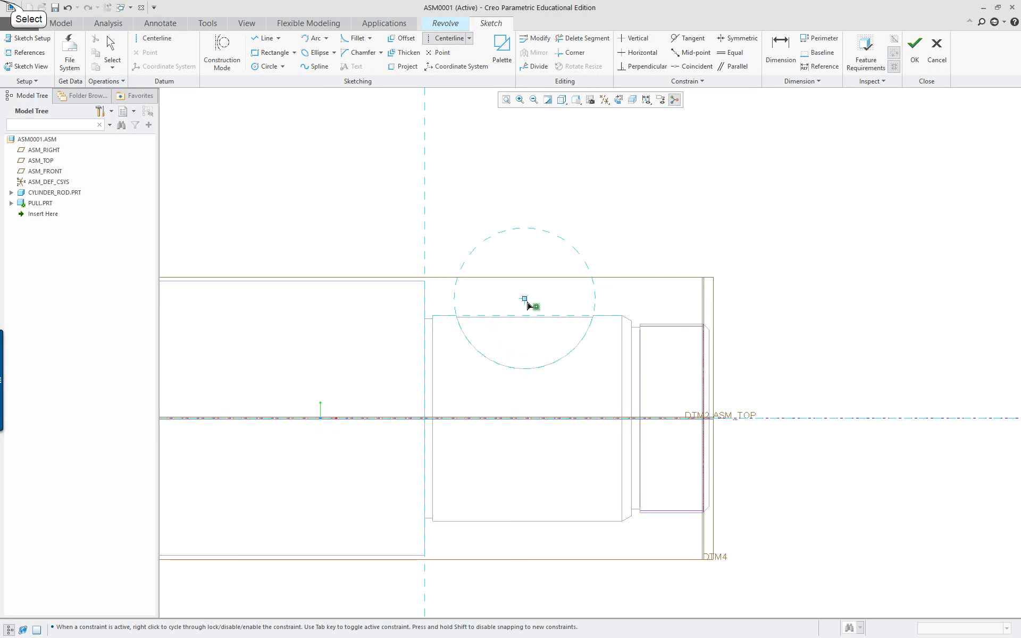
click(524, 266)
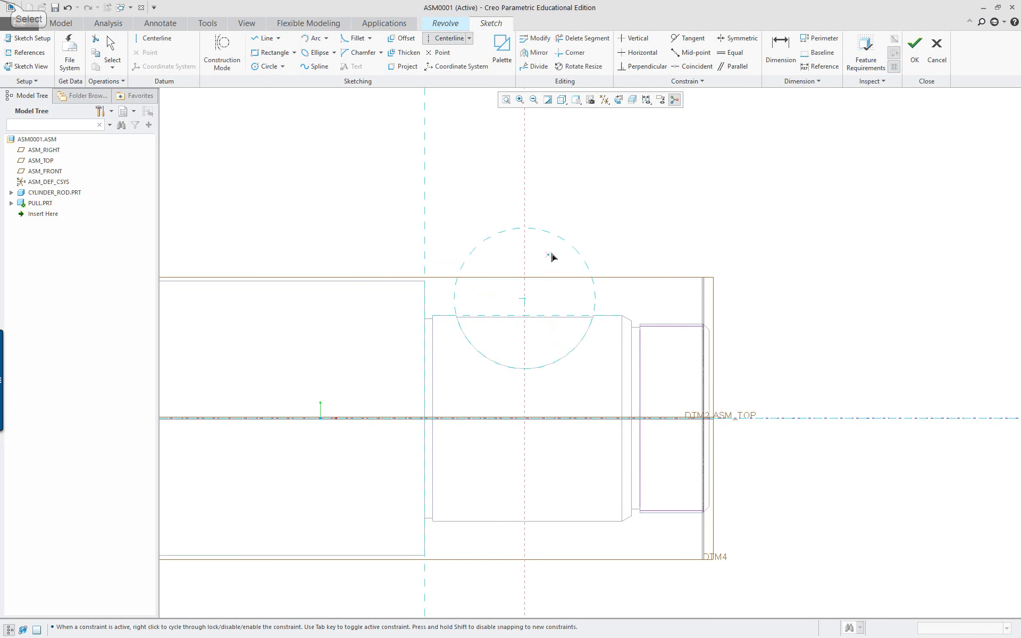
middle_click(622, 237)
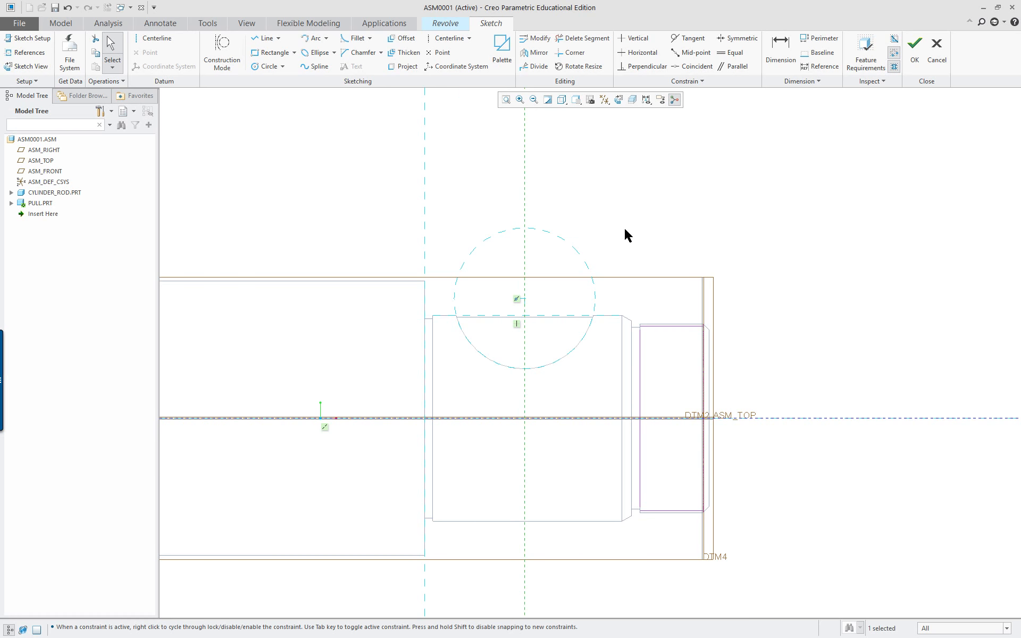
Step: Sketch a rectangle about 2.34 wide, symmetric about the vertical centerline, with its base on the keyed shaft section's upper edge
shift+middle_drag(626, 230, 630, 385)
right_click(743, 343)
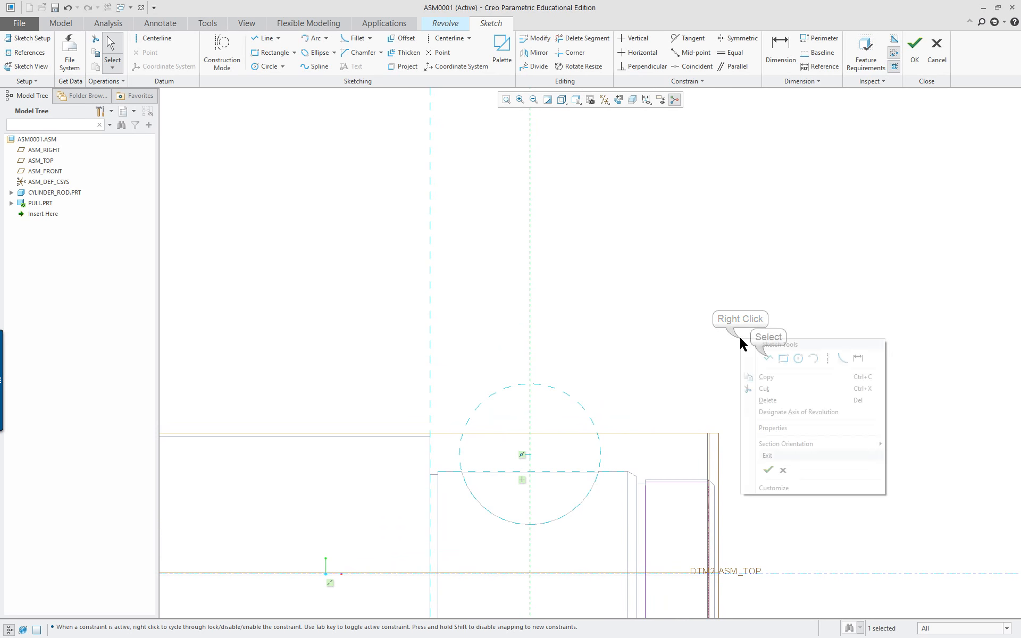
click(768, 358)
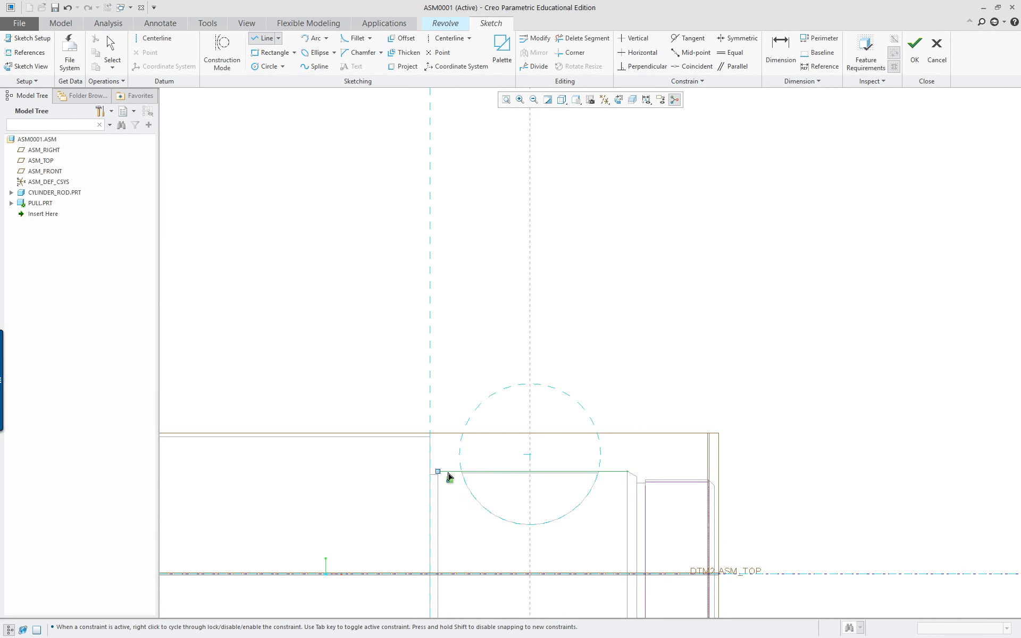
scroll(448, 476, down, 3)
right_click(488, 262)
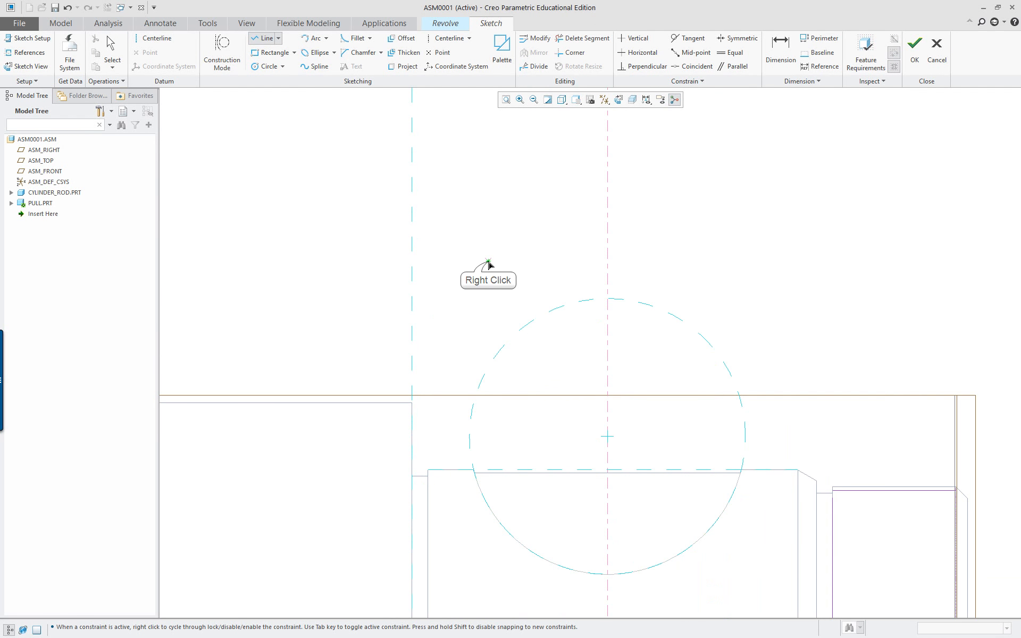
click(530, 282)
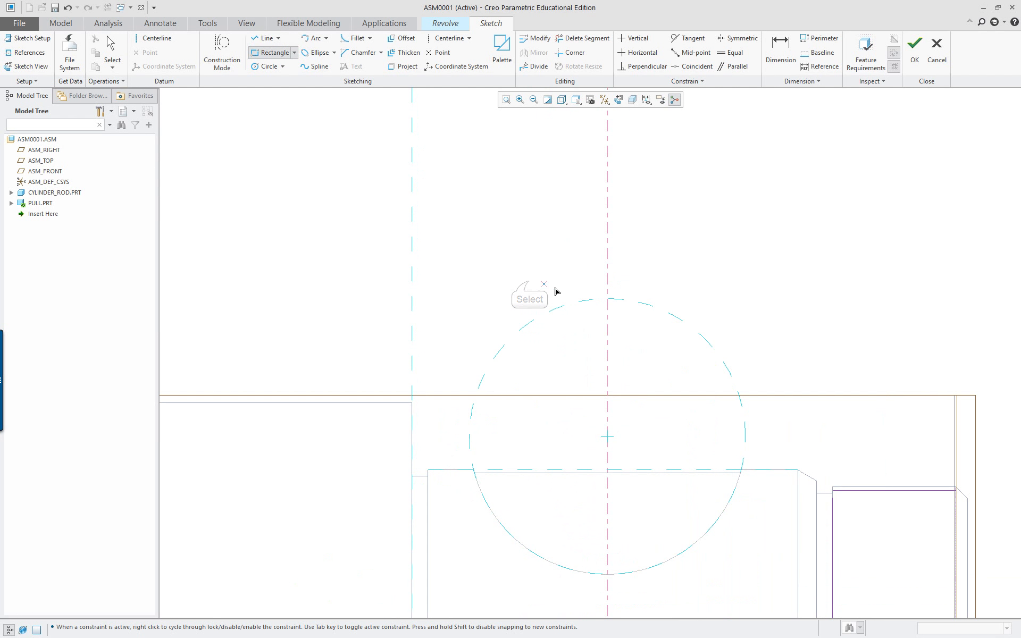
scroll(694, 292, up, 3)
shift+middle_drag(757, 243, 637, 419)
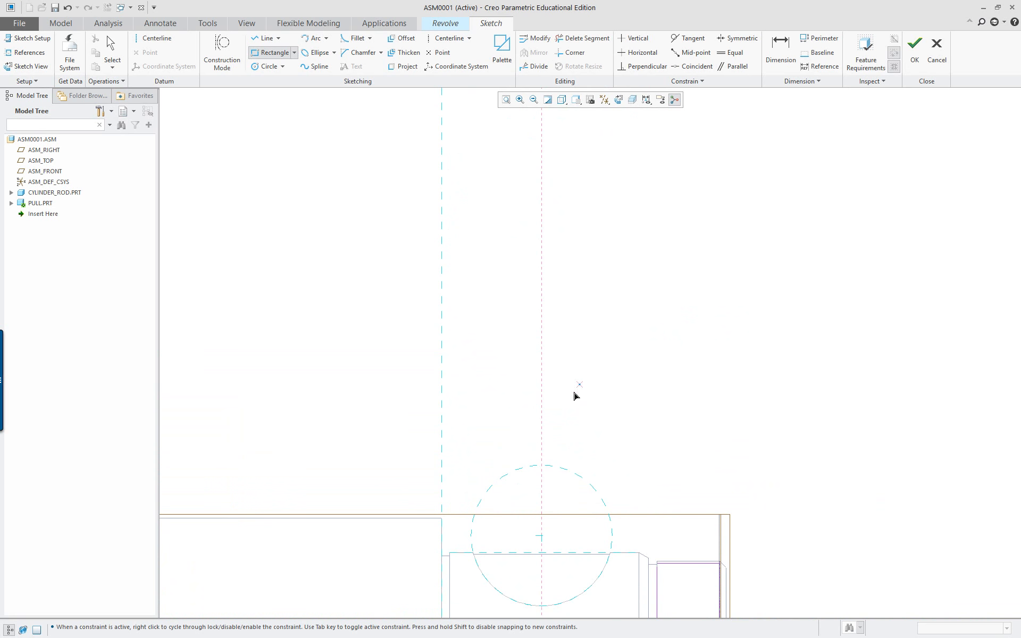
scroll(481, 592, down, 2)
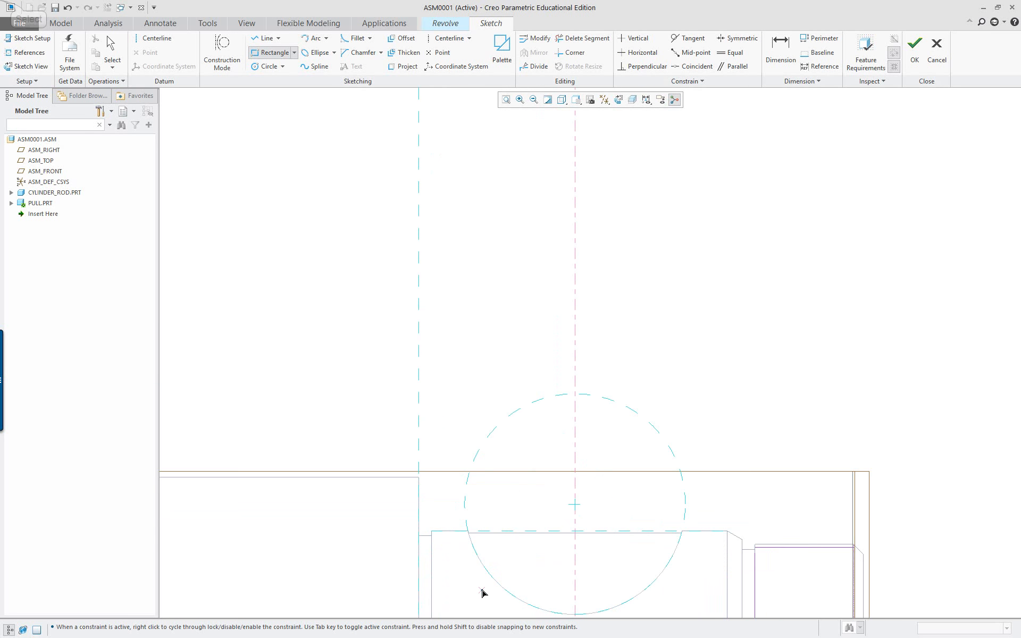
click(449, 532)
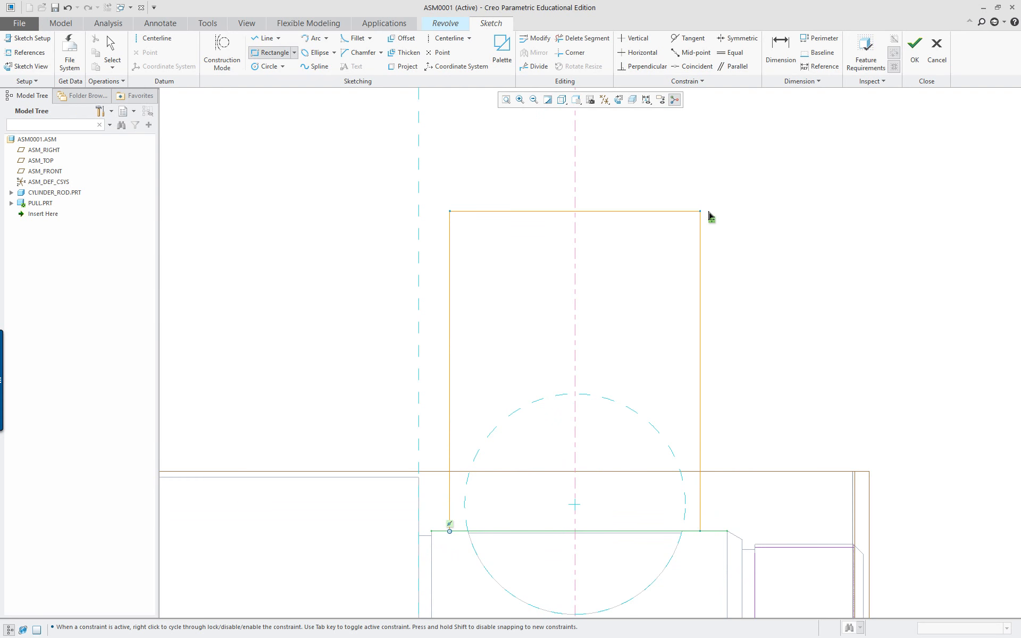
shift+middle_drag(698, 269, 657, 347)
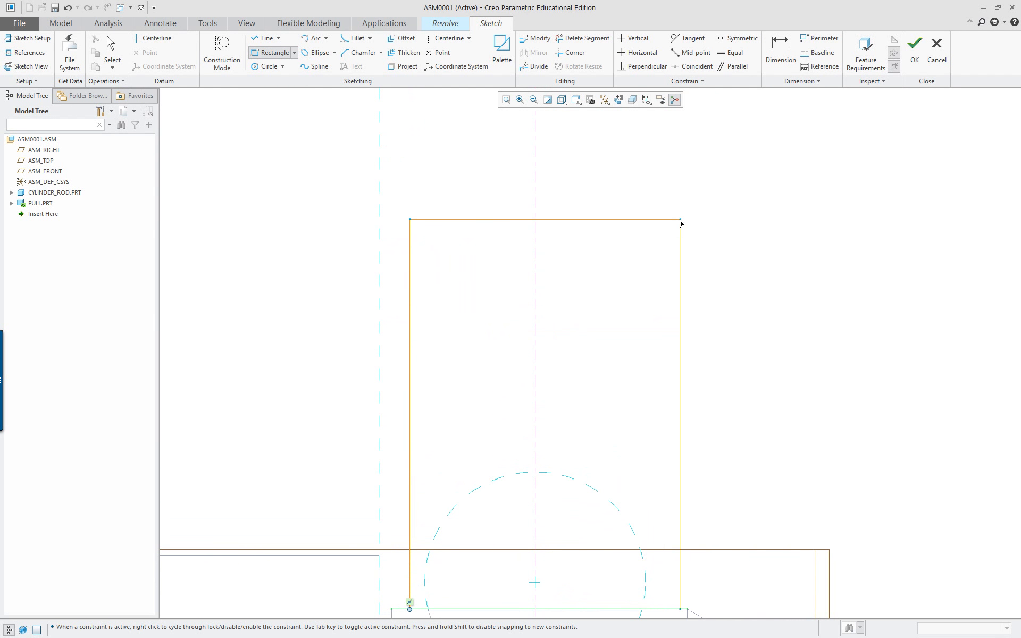
click(671, 221)
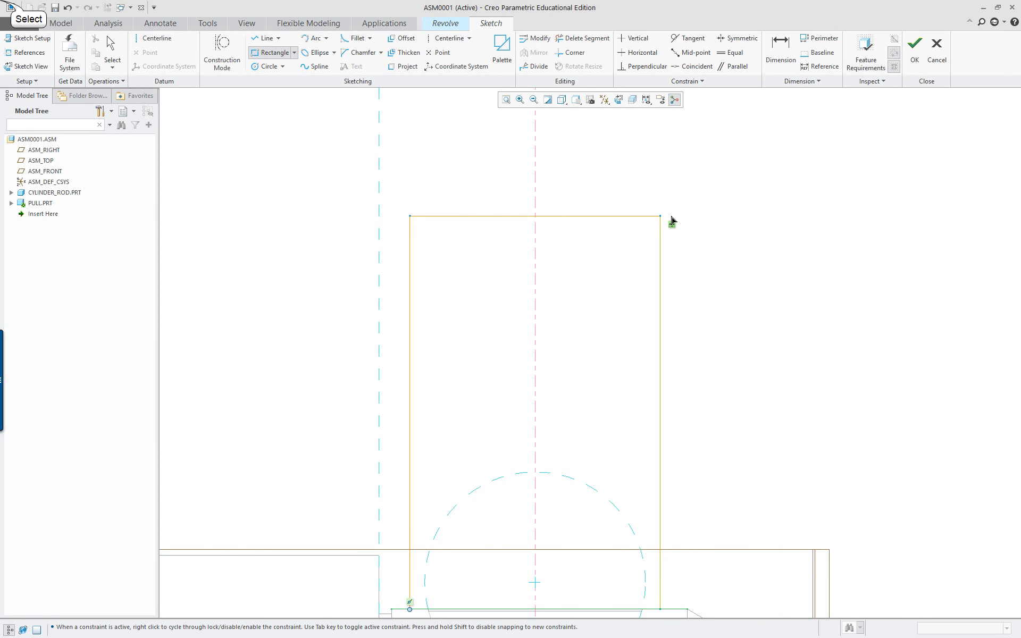
middle_click(672, 218)
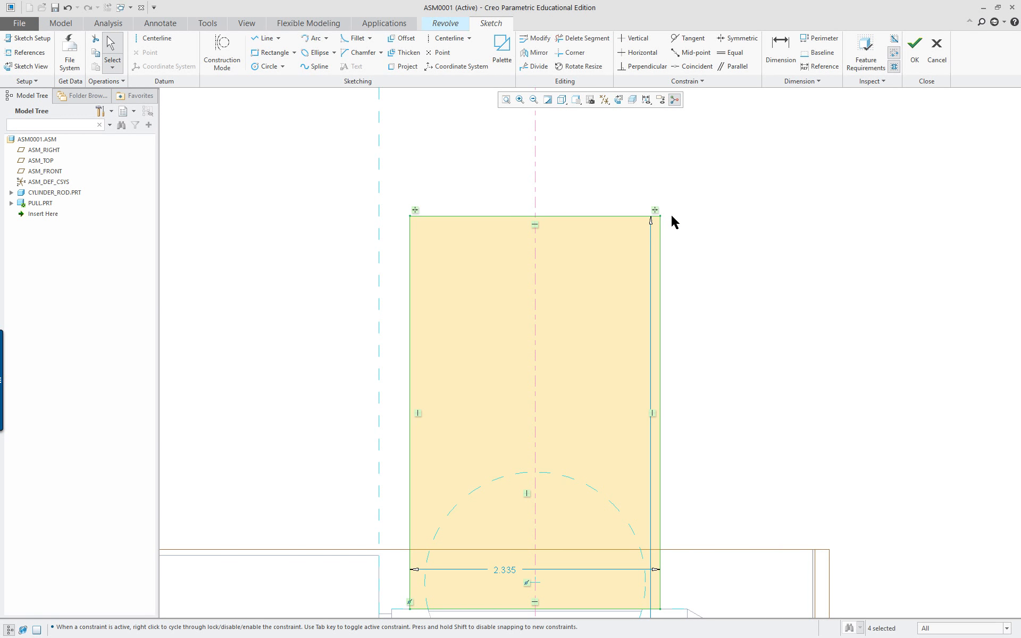
Step: Set the pulley rectangle's outer diameter to 14 and its width to 2.5
scroll(718, 287, down, 5)
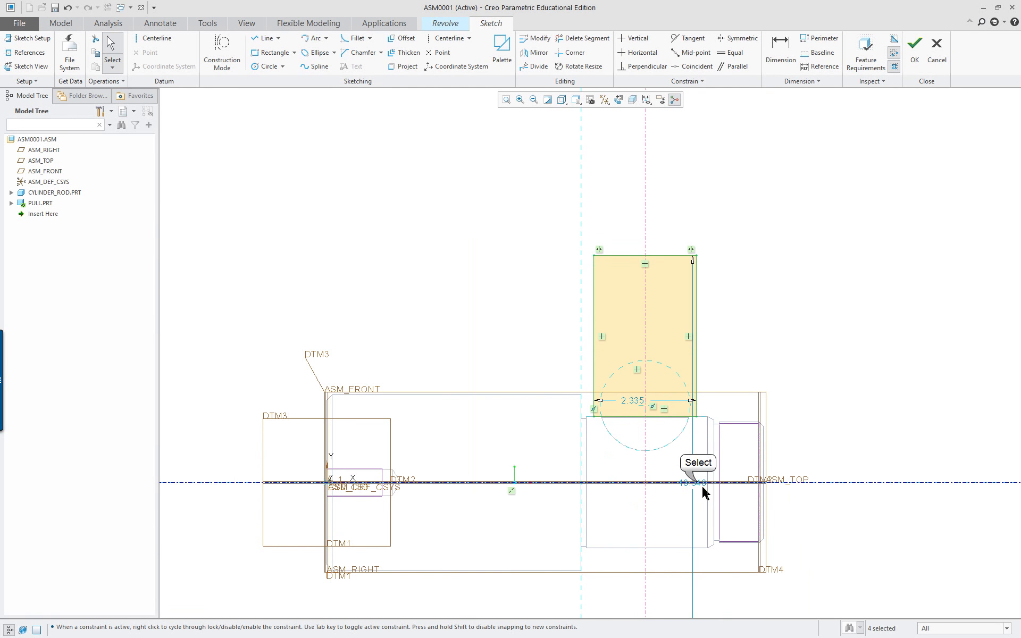
drag(695, 483, 875, 457)
double_click(874, 453)
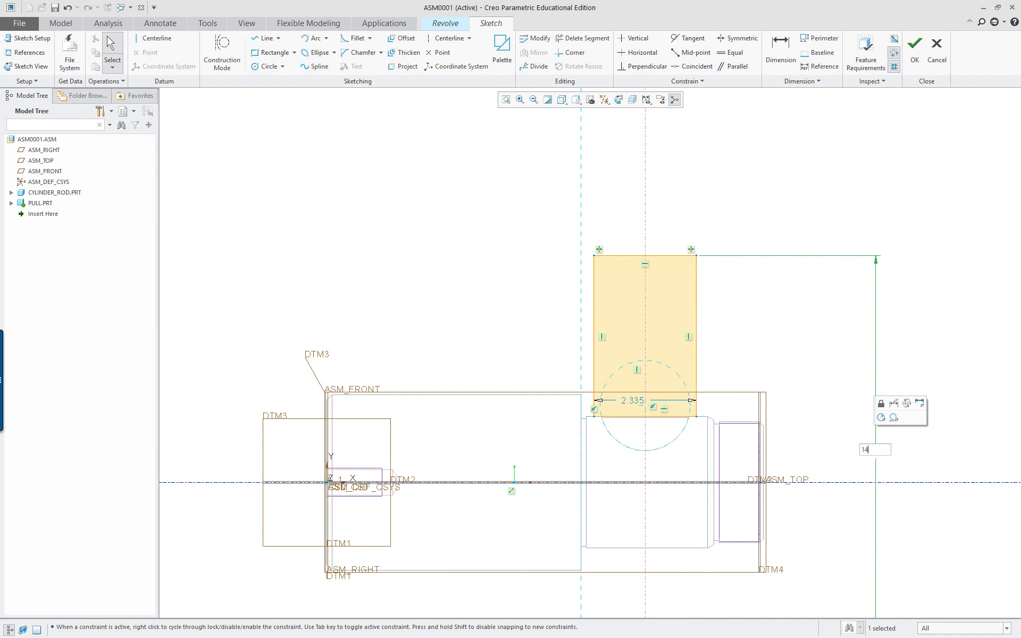
text(14)
key(Return)
double_click(711, 248)
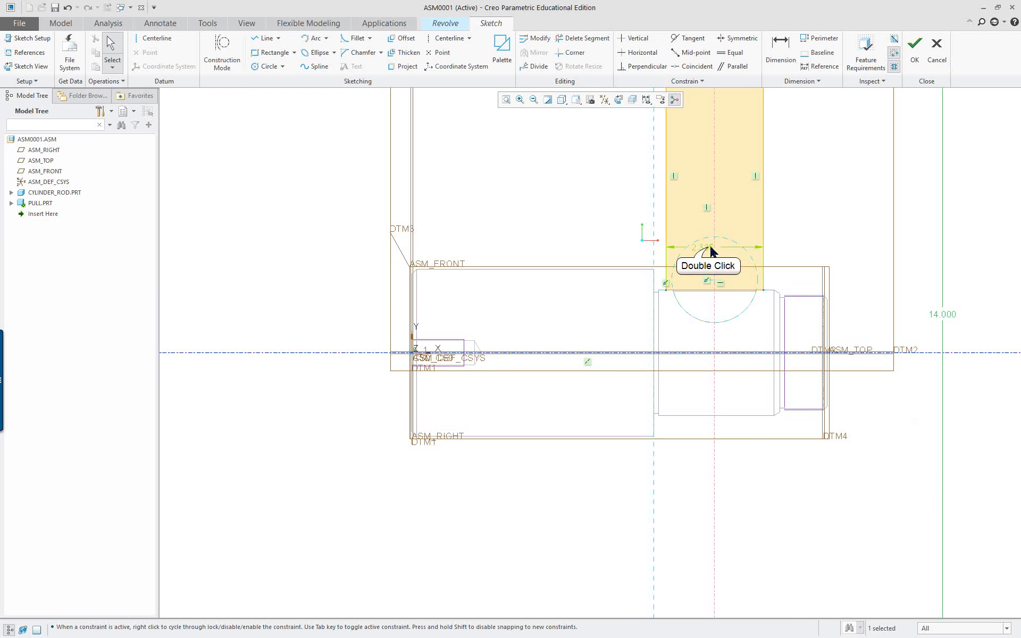
text(2.5)
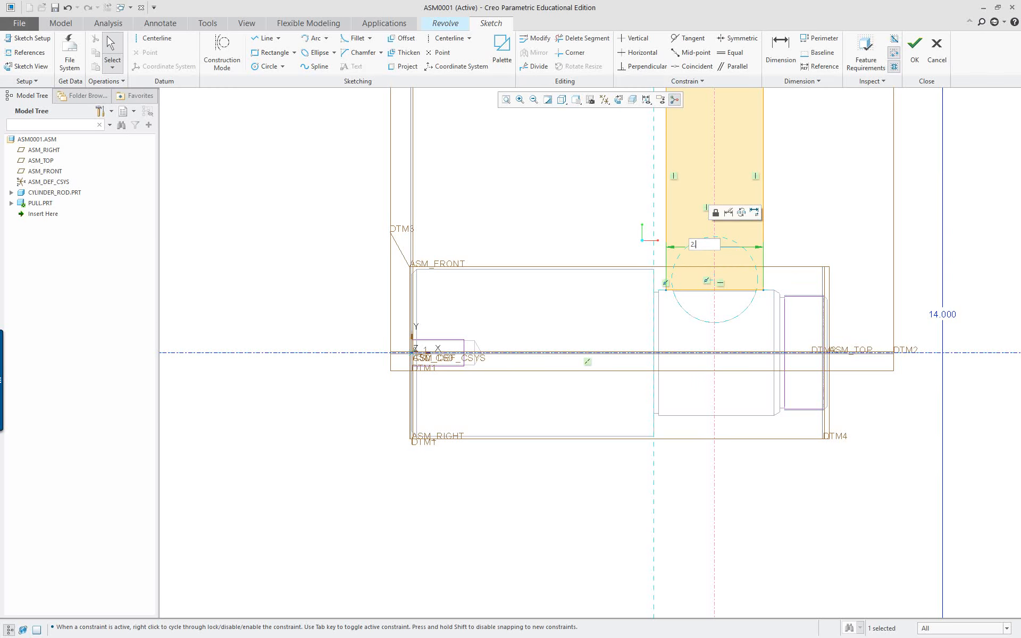
key(Return)
Step: Finish the revolve's sketch and display the model as shaded with edges
shift+middle_drag(690, 271, 502, 445)
scroll(483, 463, down, 1)
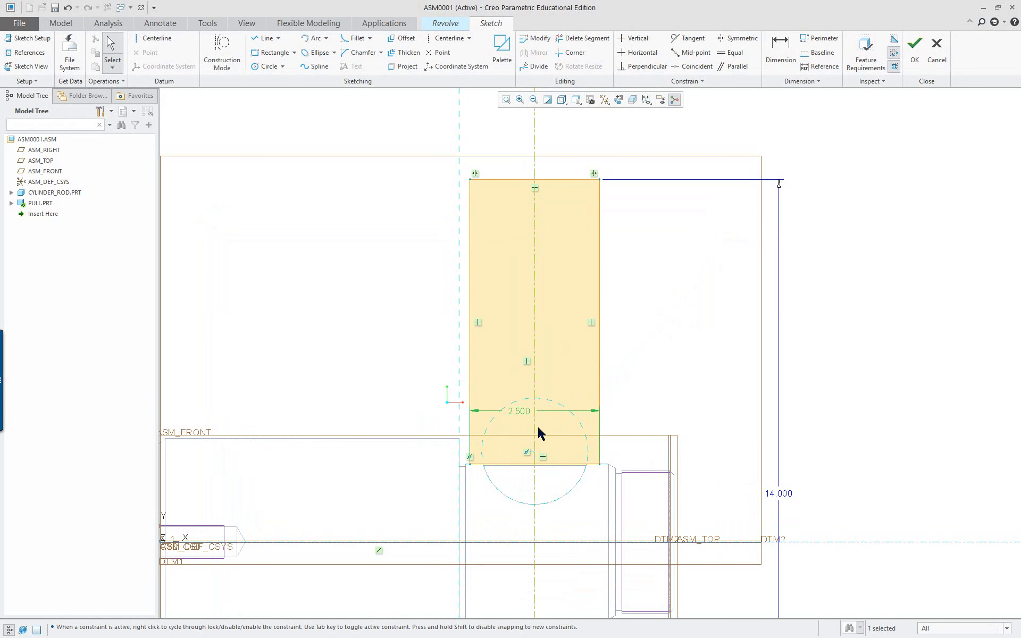
scroll(605, 233, up, 2)
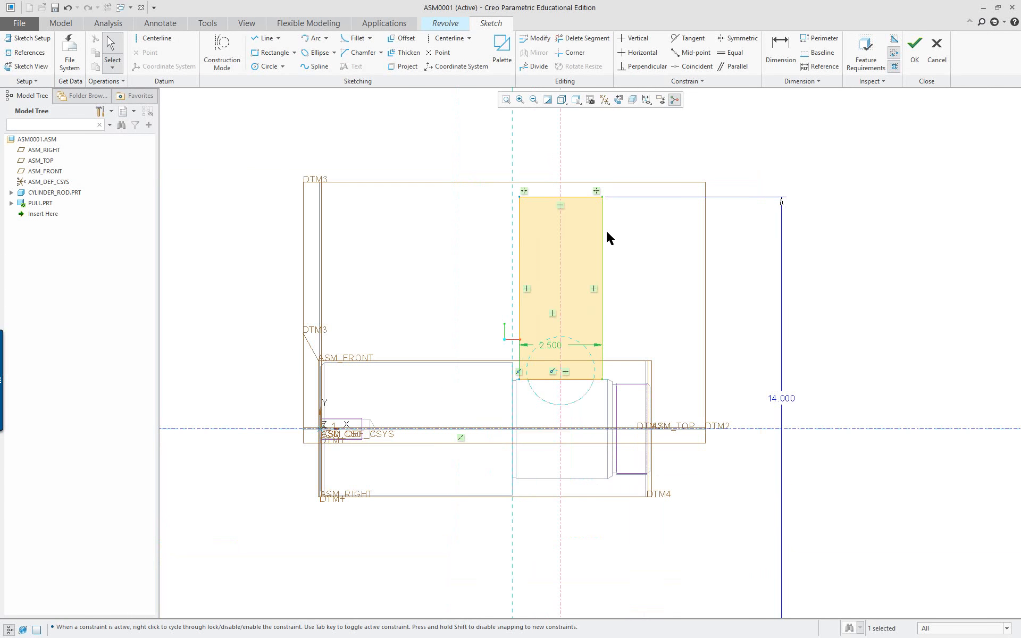
scroll(605, 230, down, 1)
middle_drag(676, 283, 635, 320)
click(914, 43)
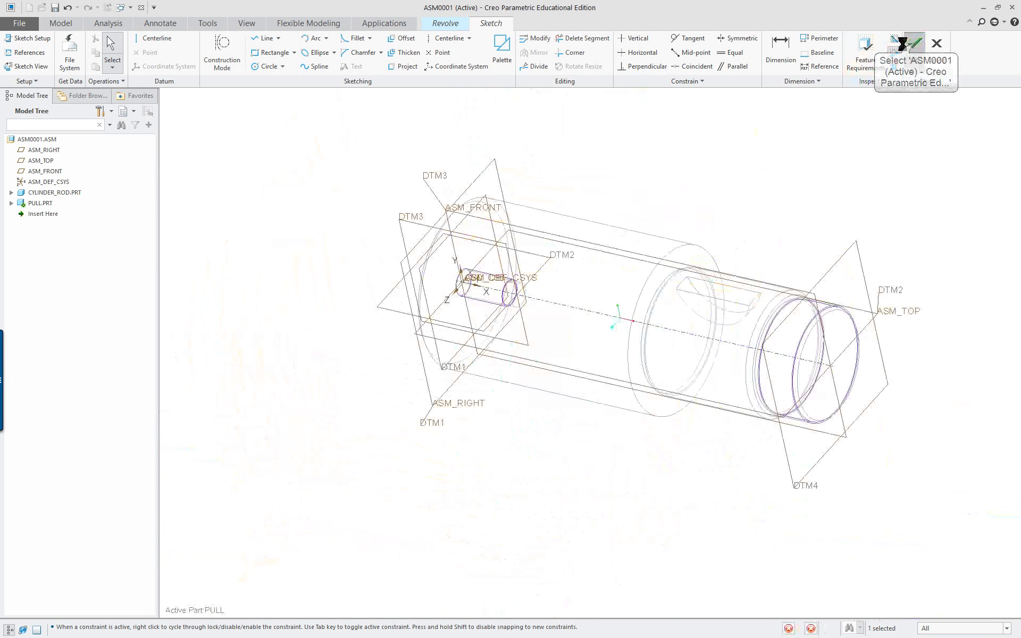
click(583, 100)
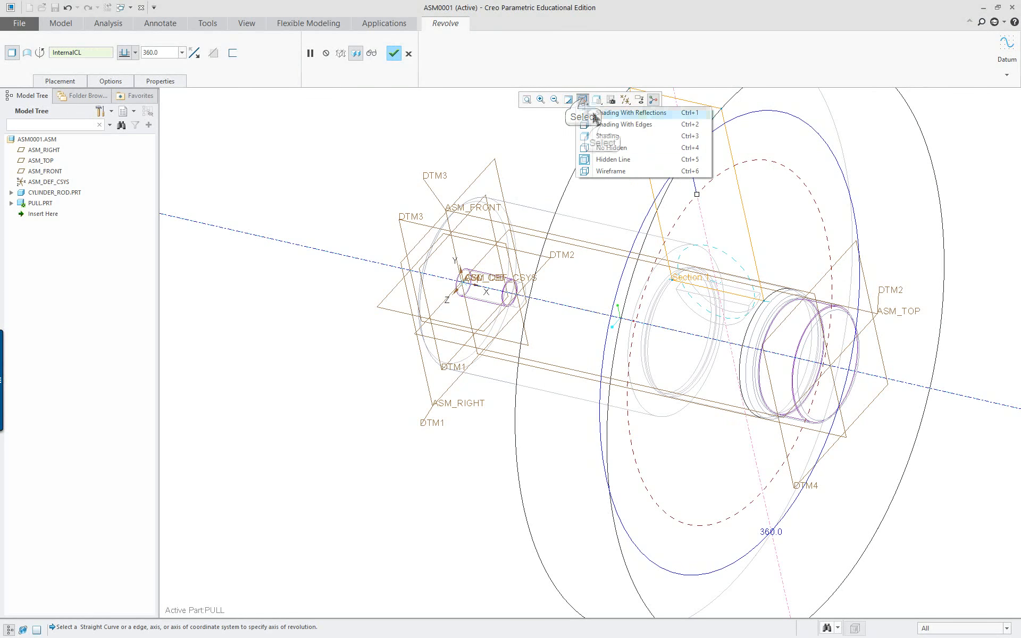
click(603, 126)
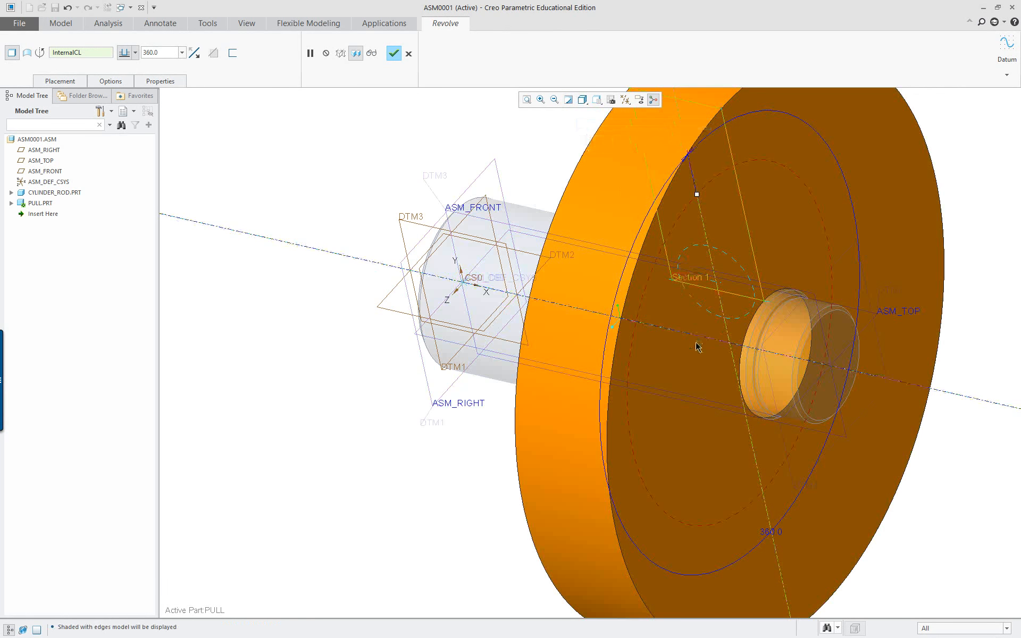
Step: Reopen the revolve's internal sketch for editing and orient the view square to the sketch plane
right_click(498, 282)
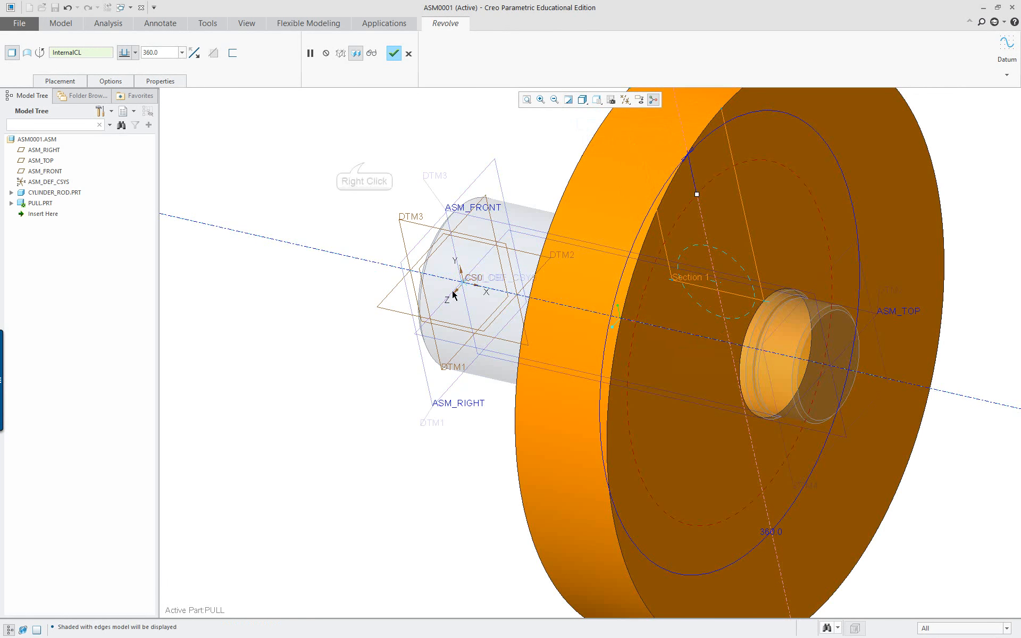
right_click(365, 163)
click(285, 157)
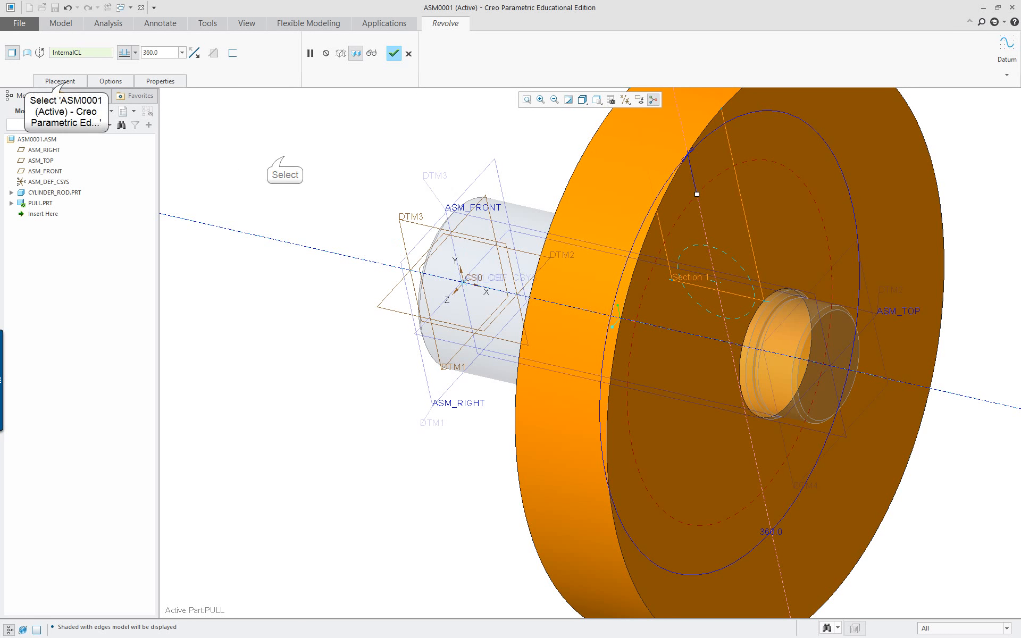
click(60, 82)
click(127, 141)
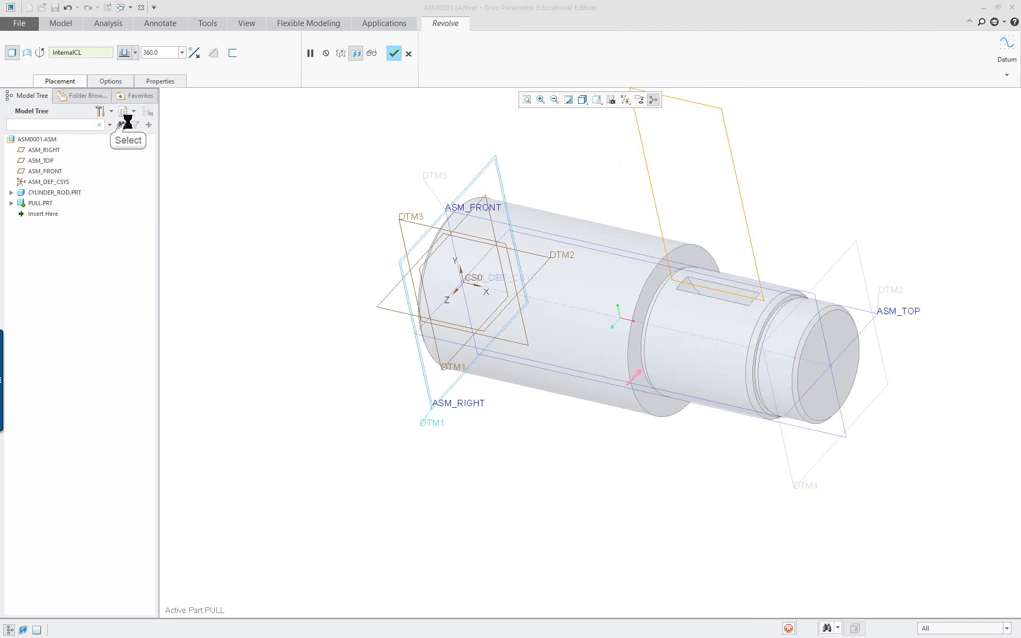
right_click(600, 143)
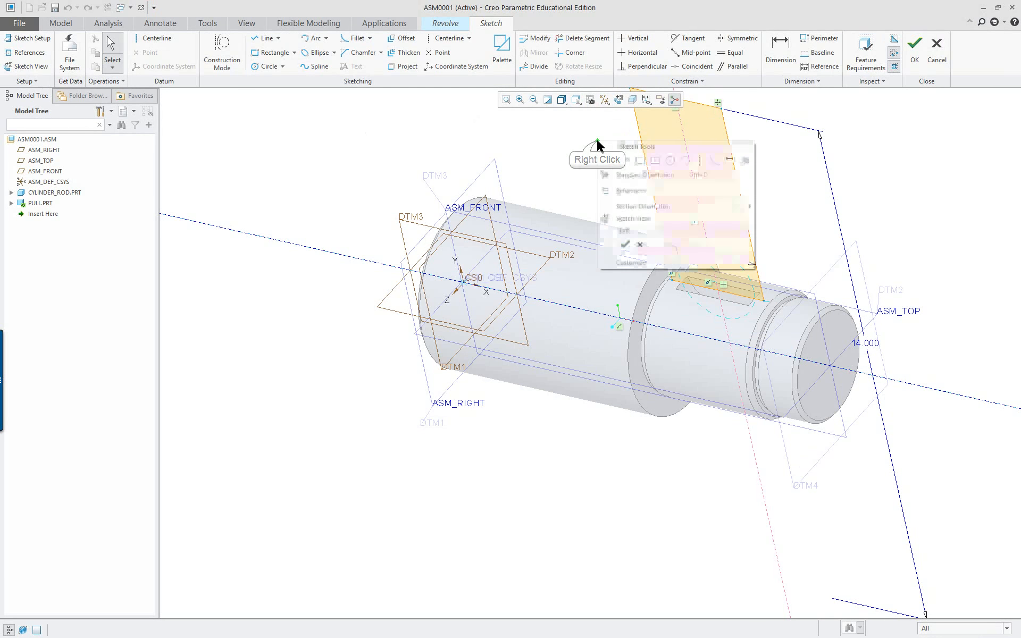
click(648, 219)
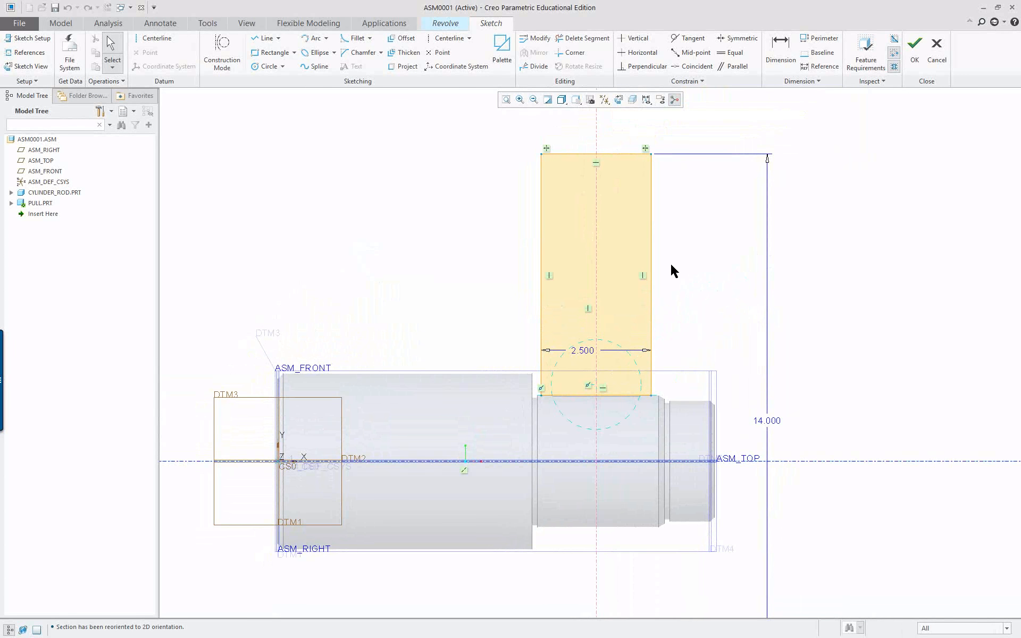
Step: Sketch a tapered V-belt groove into the rectangle's outer edge, starting about 0.45 from its left side, with floor segments about 0.48 long either side of the centerline
shift+middle_drag(671, 261, 656, 362)
scroll(621, 228, down, 3)
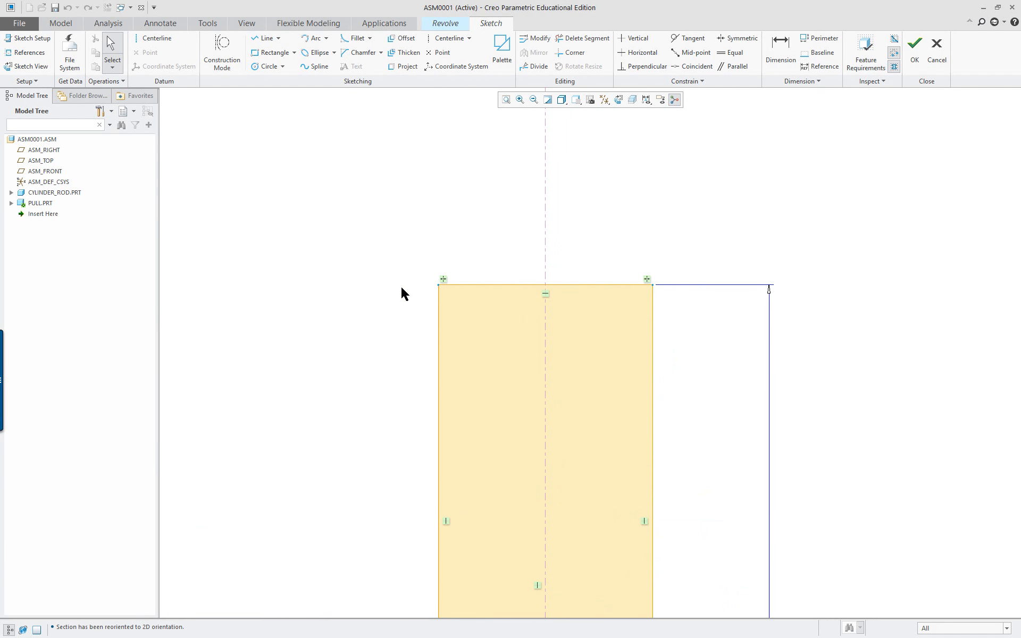
right_click(360, 174)
click(387, 191)
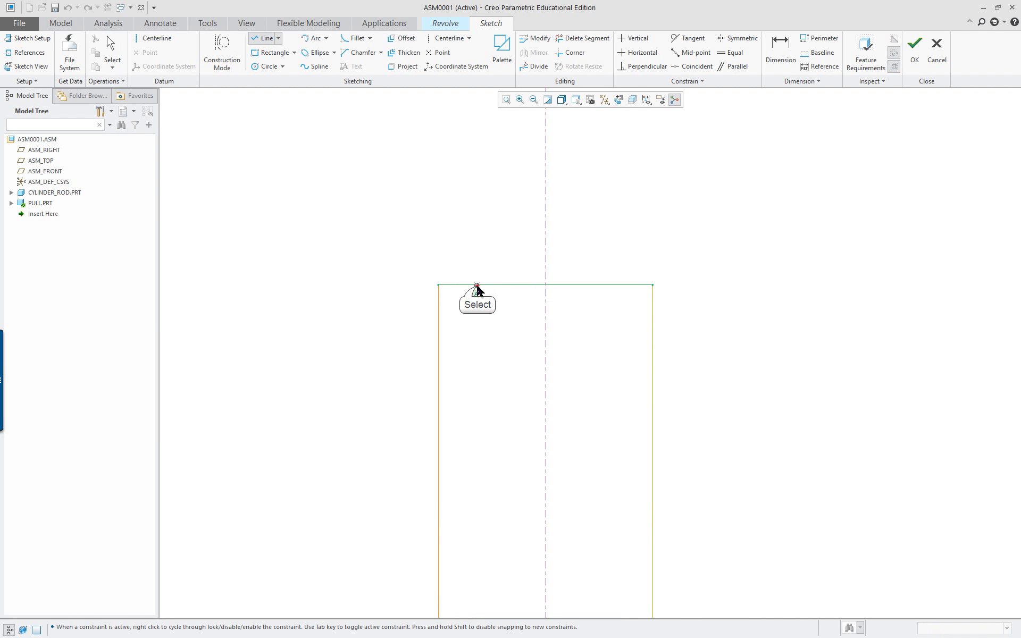
click(477, 287)
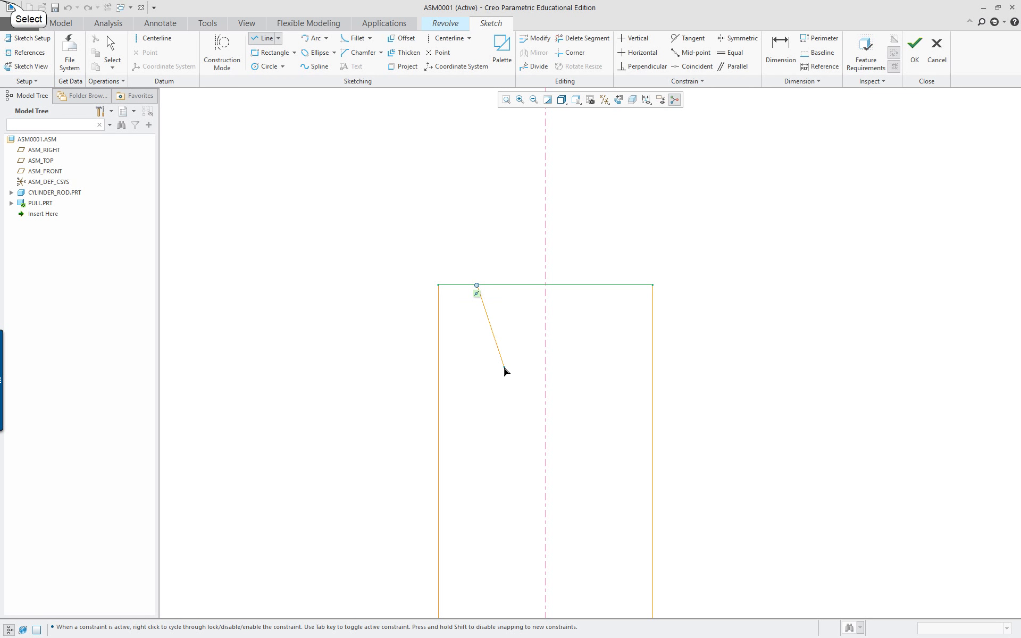
click(504, 369)
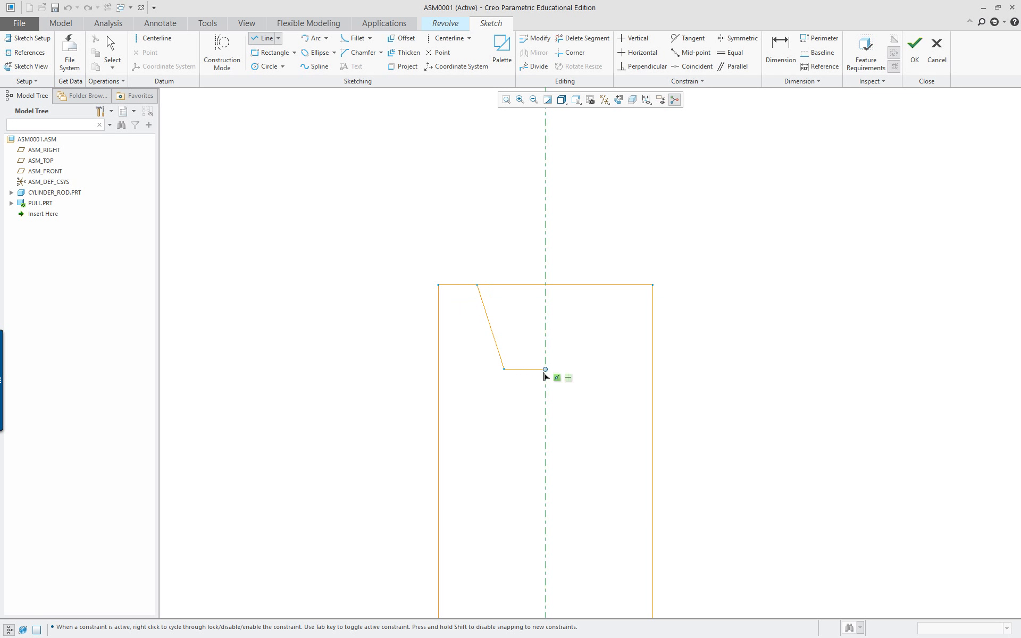
click(545, 372)
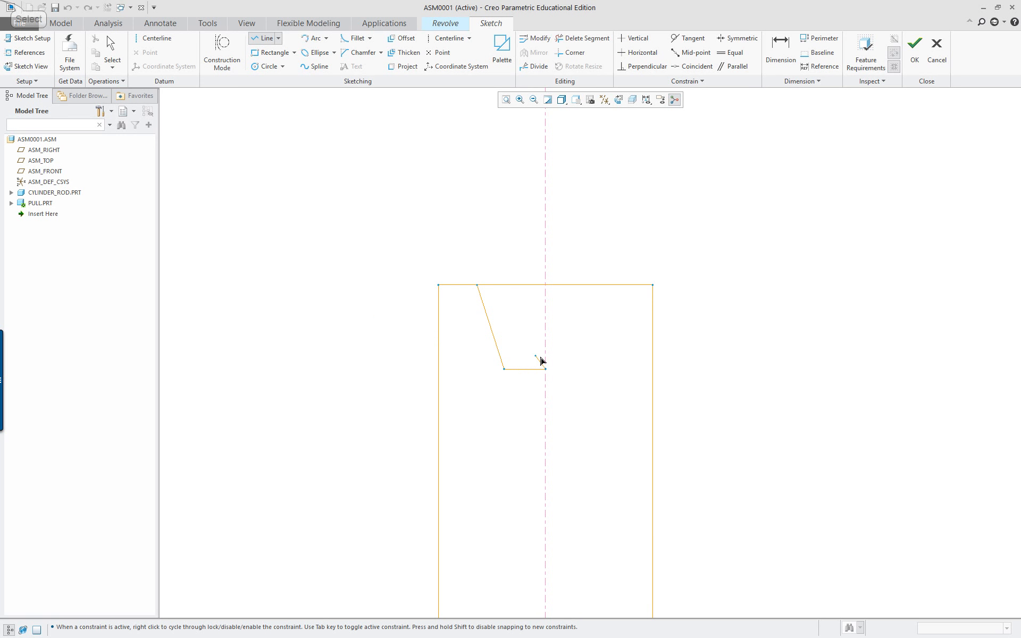
click(588, 370)
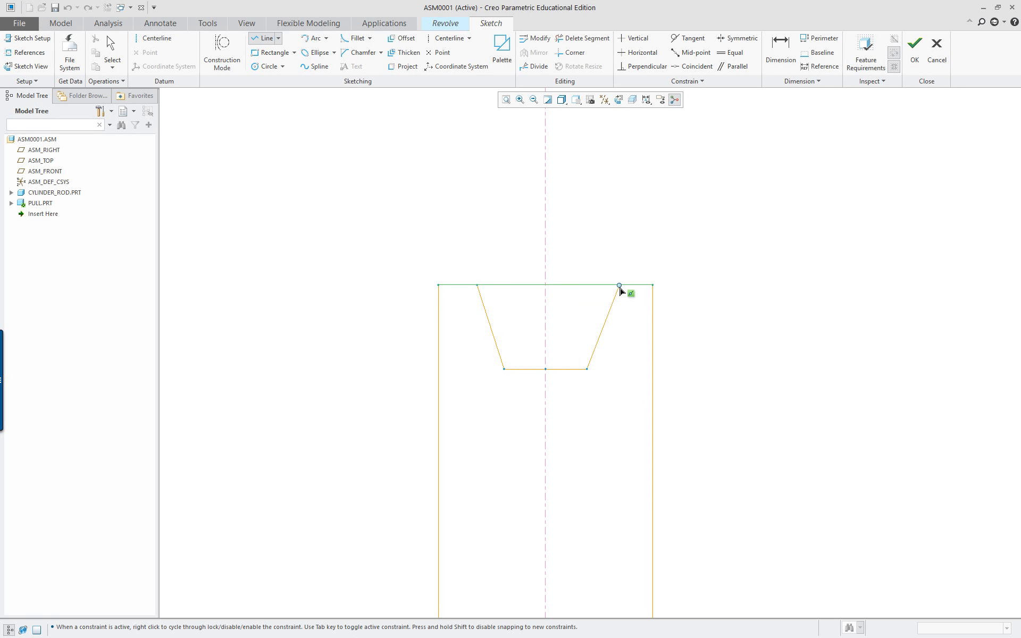
click(621, 286)
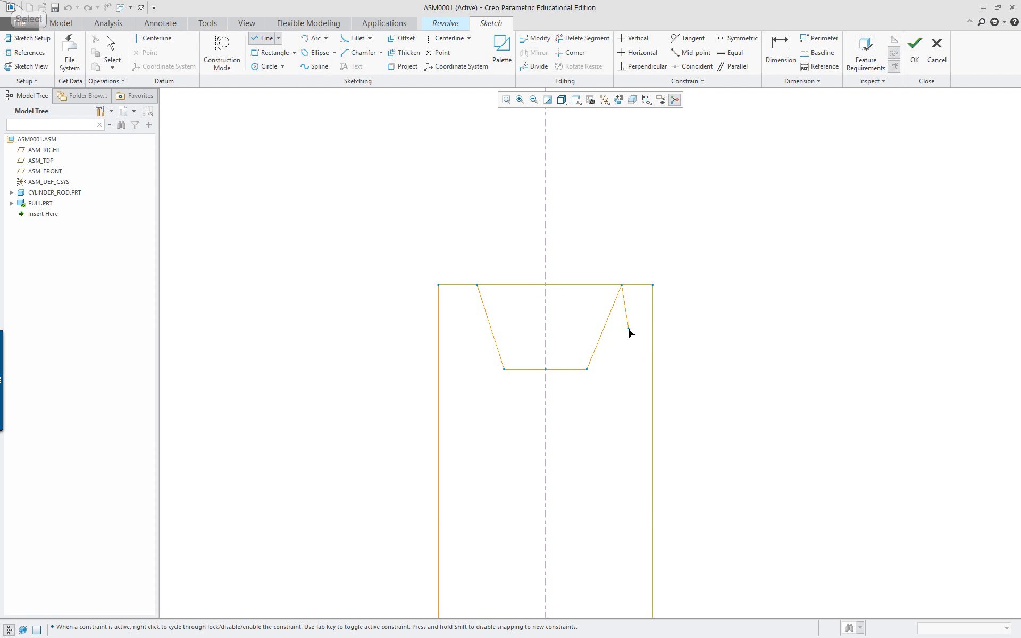
middle_click(630, 332)
Step: Trim away the rectangle's outer edge between the two slanted groove lines to open the groove
scroll(775, 374, up, 4)
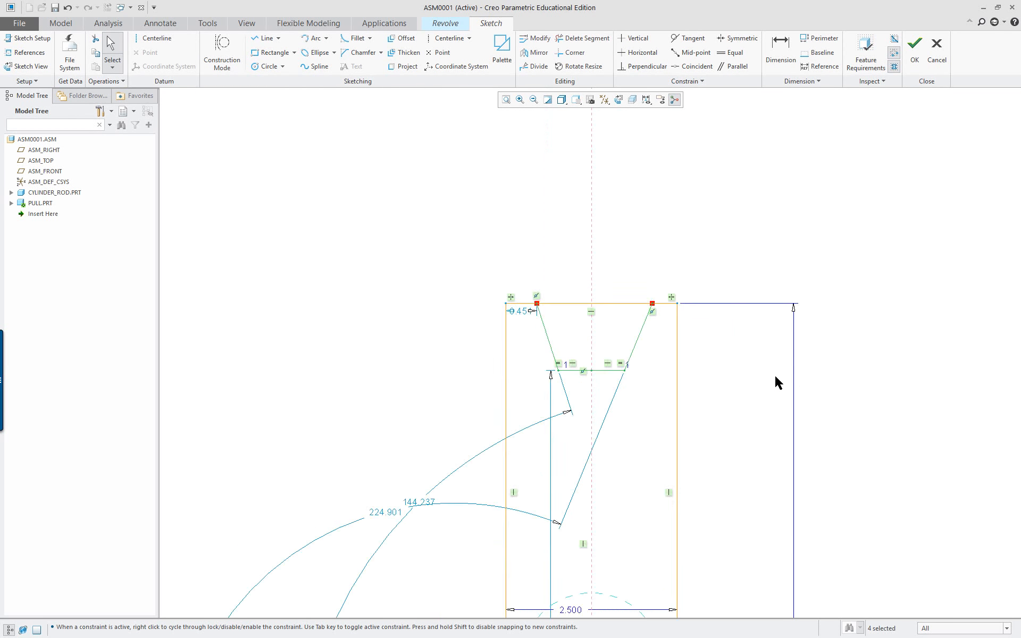
scroll(819, 393, down, 5)
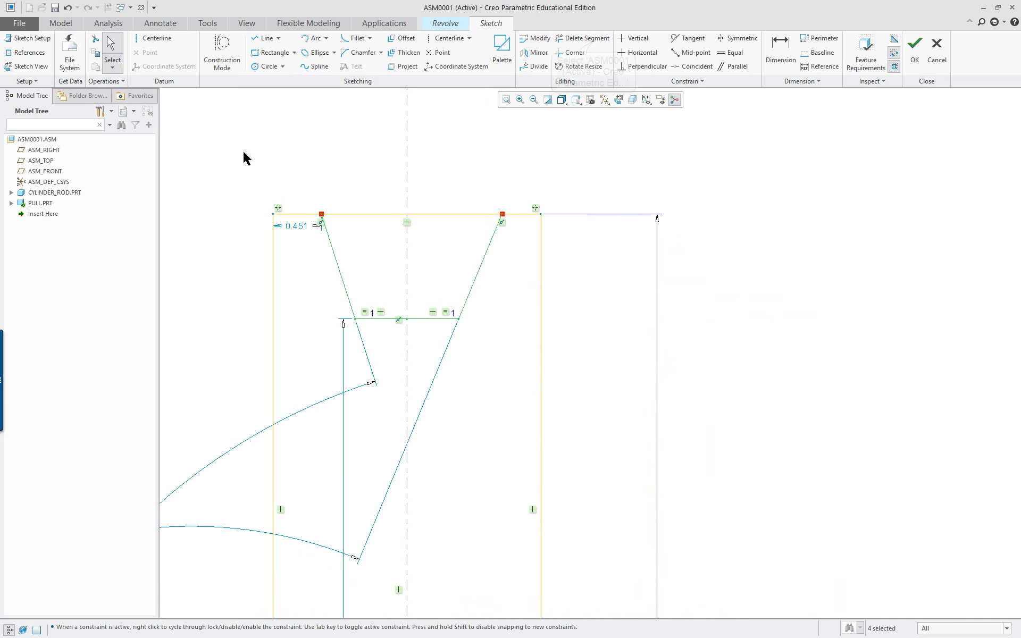
click(592, 40)
mouse_move(450, 183)
mouse_down()
mouse_move(438, 226)
mouse_move(365, 192)
mouse_up()
middle_click(439, 223)
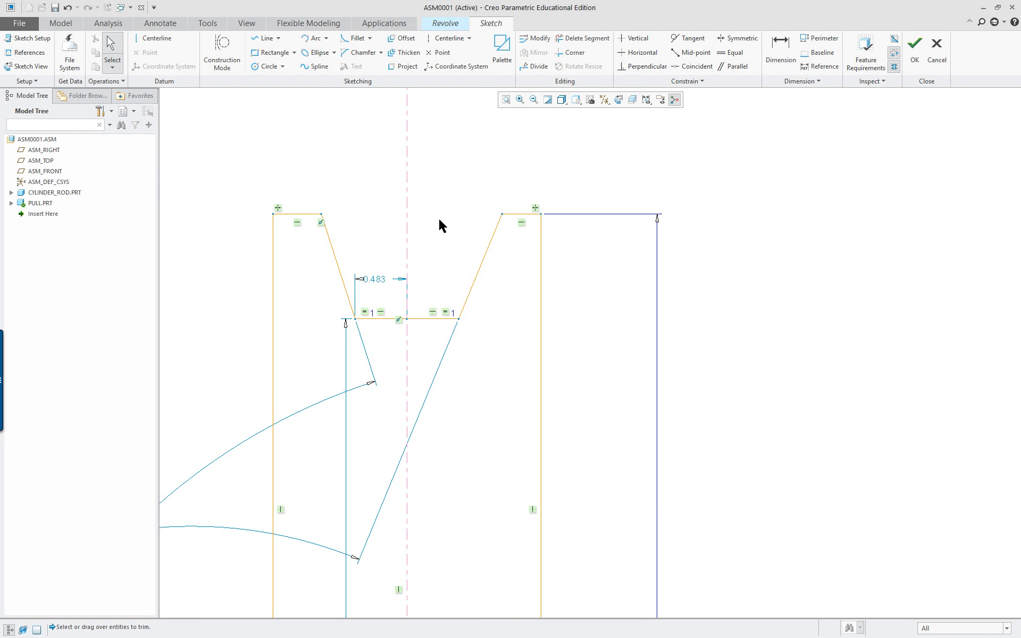
scroll(450, 238, up, 2)
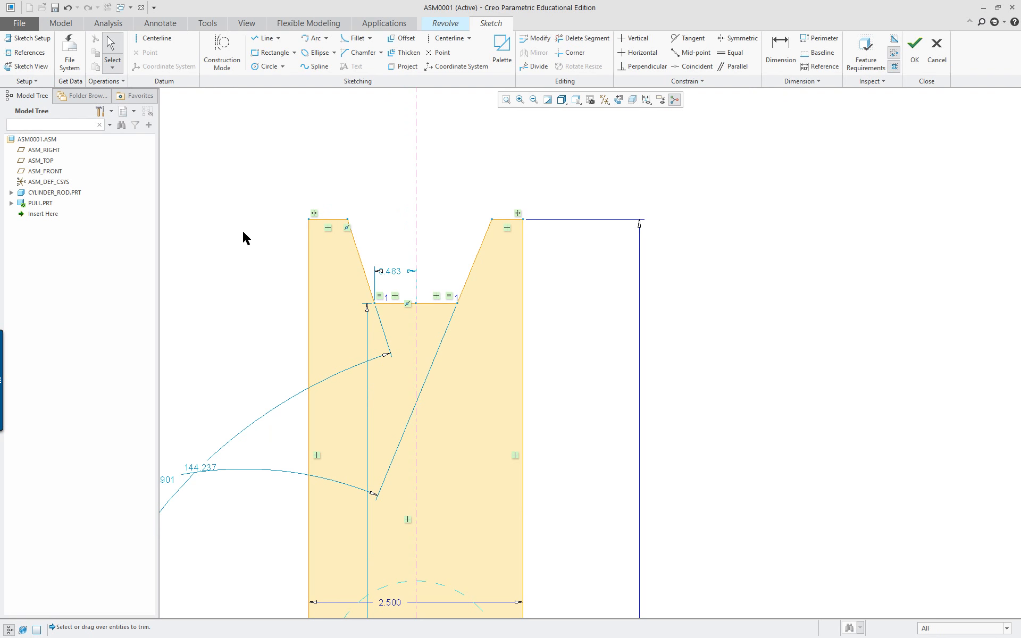
scroll(224, 233, down, 1)
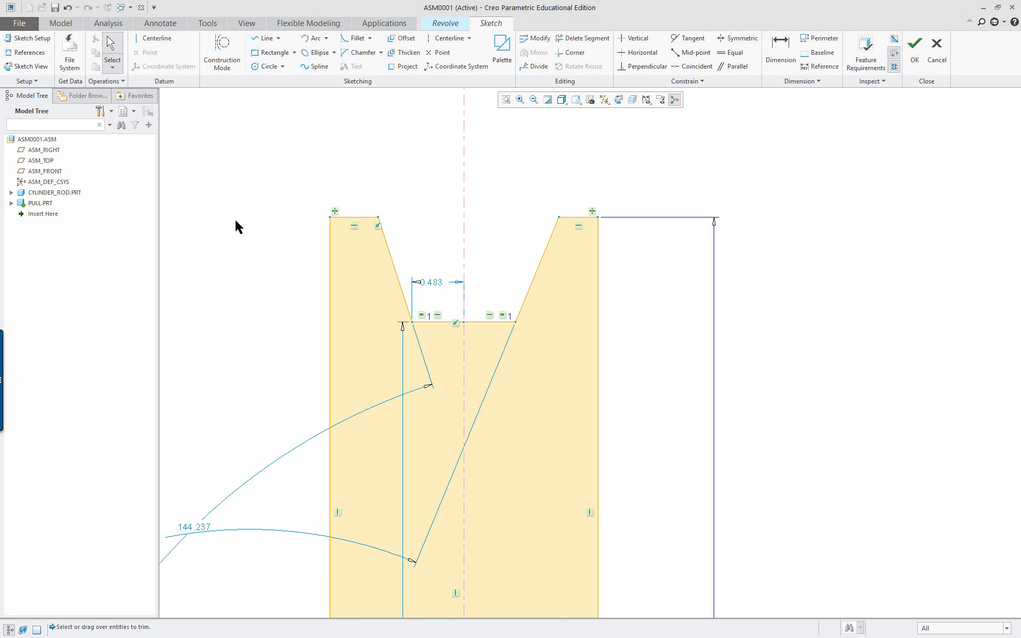
scroll(324, 187, up, 1)
mouse_move(342, 197)
shift+middle_down()
mouse_move(371, 324)
mouse_move(397, 310)
shift+middle_up()
right_click(588, 254)
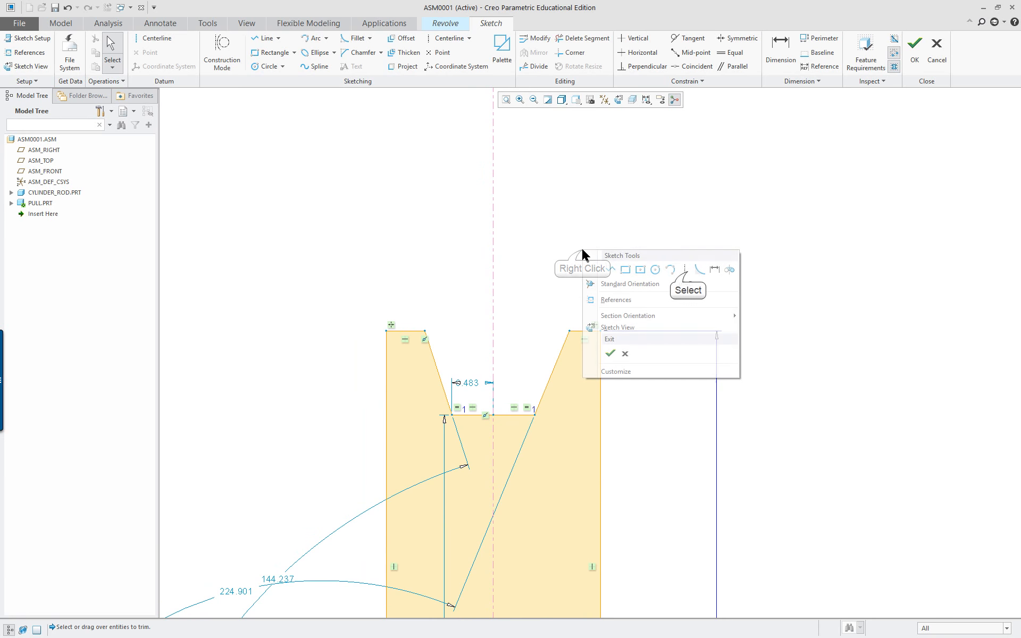
click(685, 268)
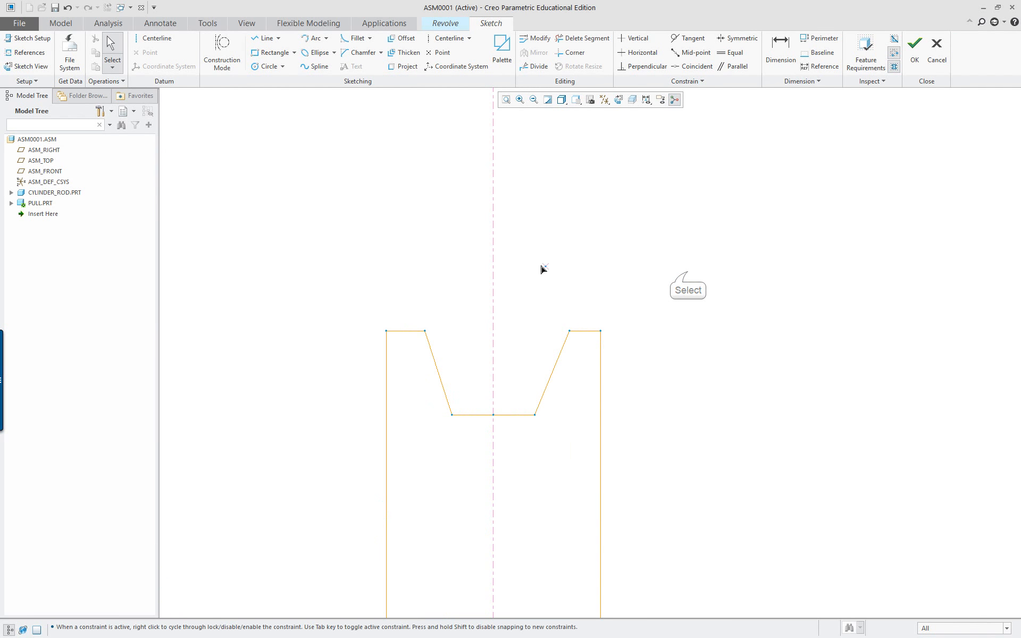
middle_click(584, 254)
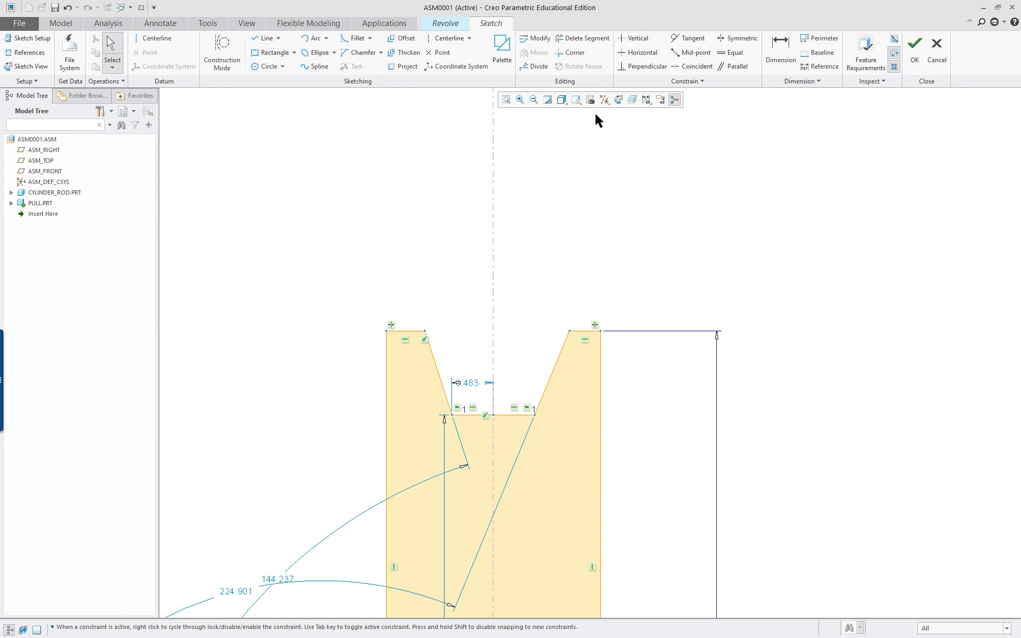
Step: Make the upper endpoints of the two slanted groove lines symmetric about the vertical centerline
click(737, 40)
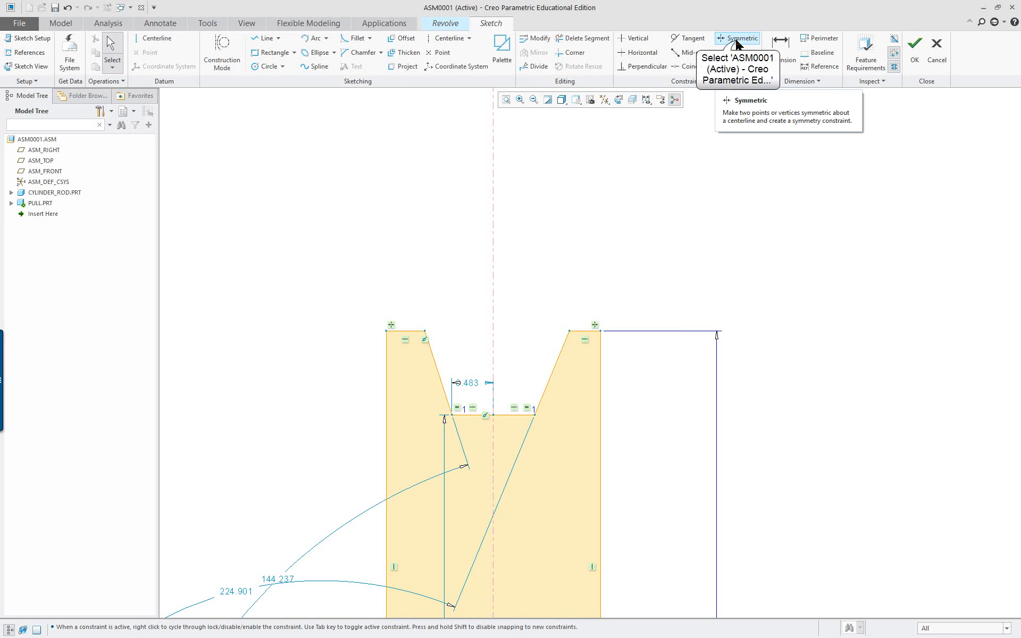
click(493, 317)
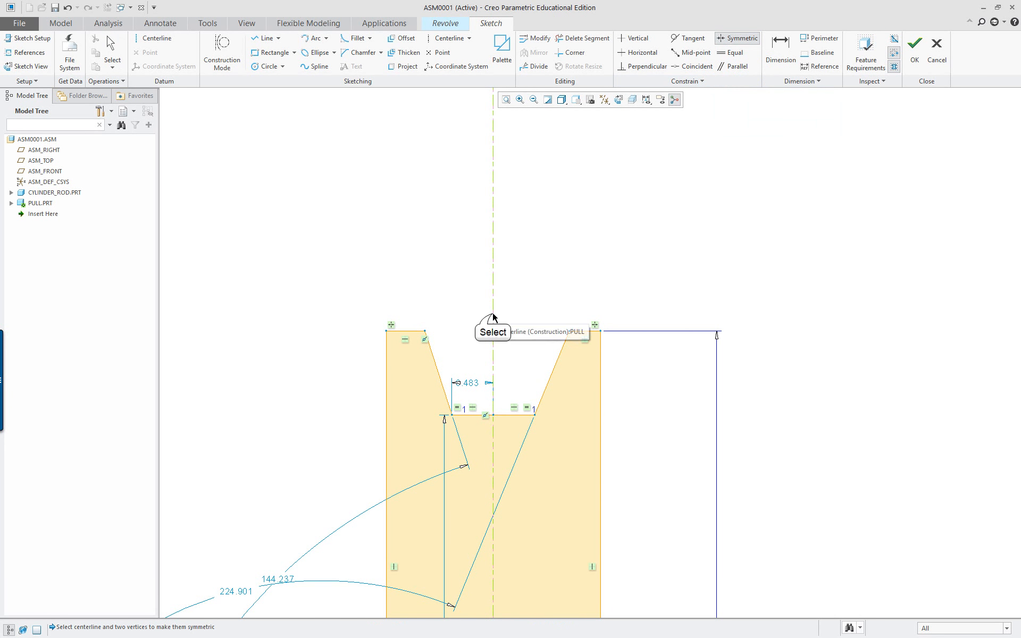
click(569, 331)
click(424, 331)
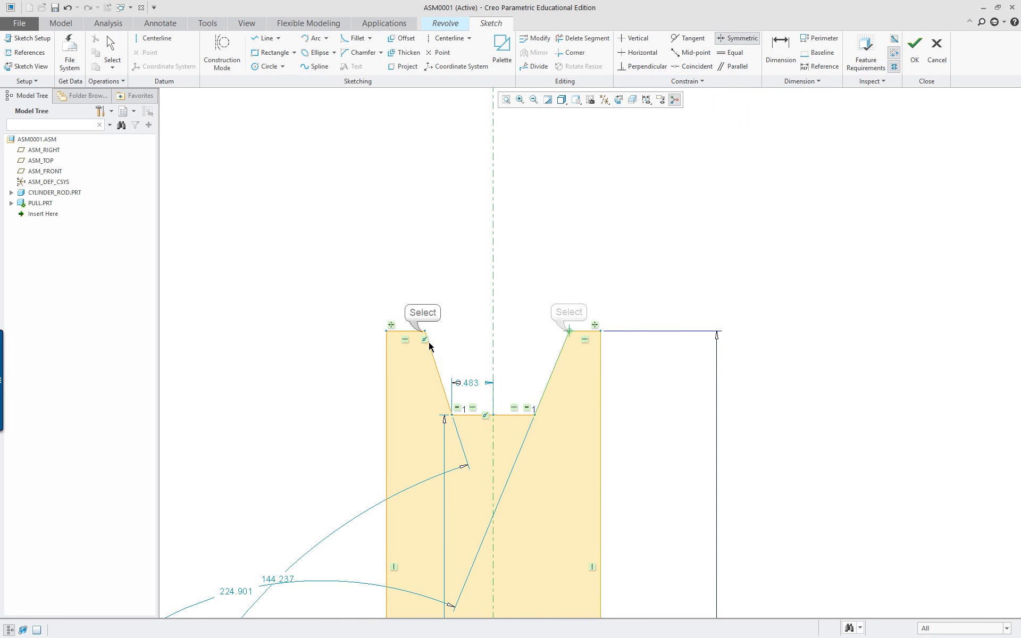
Step: Pick the vertical centerline as the axis for the symmetry of the groove's upper endpoints
click(492, 344)
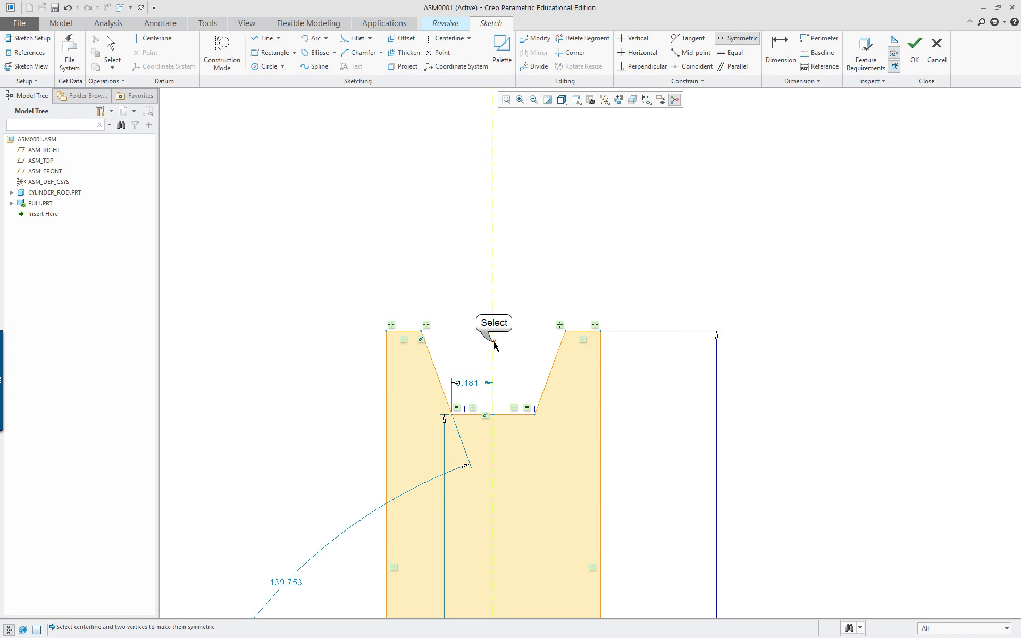
Step: Try to make the two end vertices of the groove floor symmetric about the vertical centerline
click(452, 414)
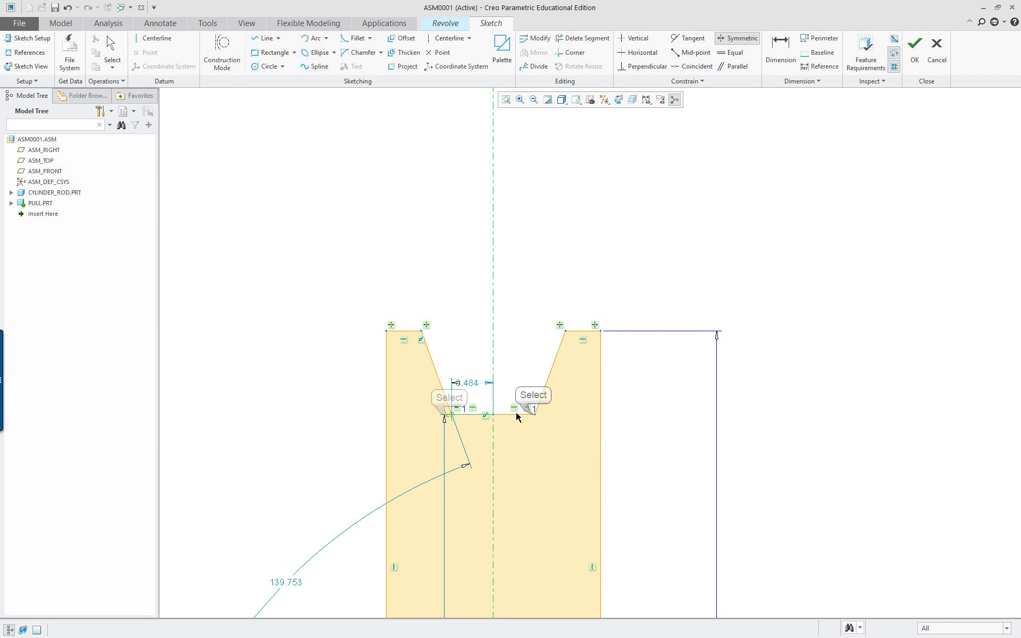
click(532, 416)
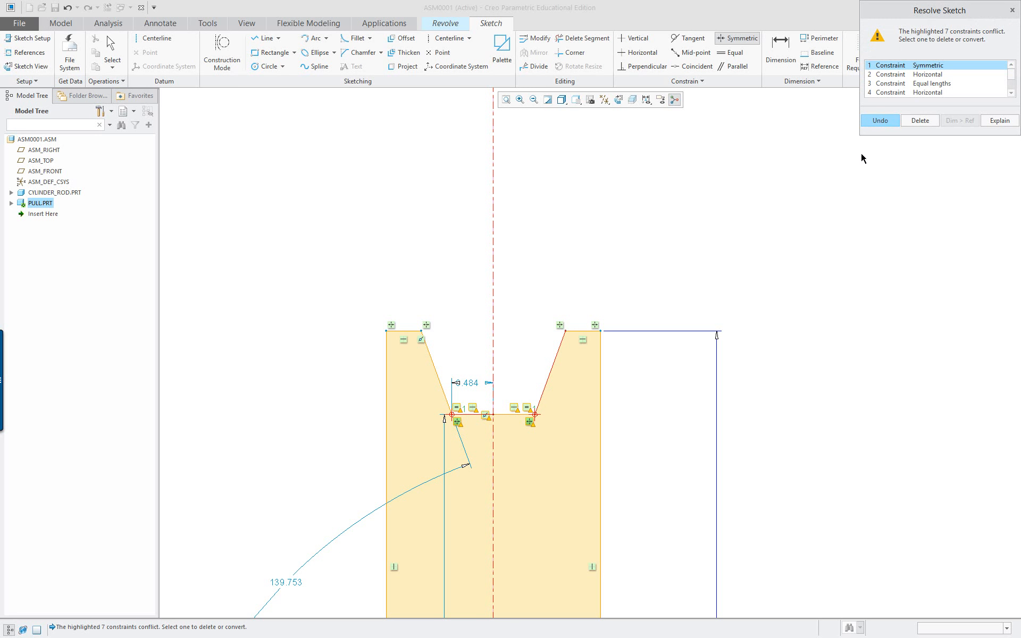
scroll(933, 89, down, 1)
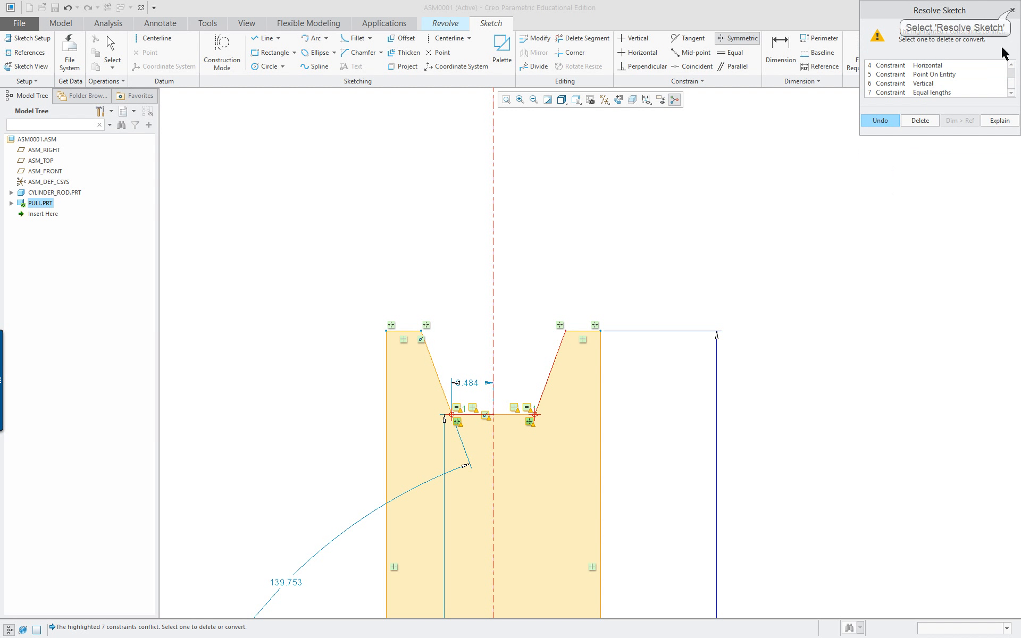
click(1012, 10)
Step: Dimension the full width of the groove floor between its two end vertices, keeping its drawn size
right_click(588, 212)
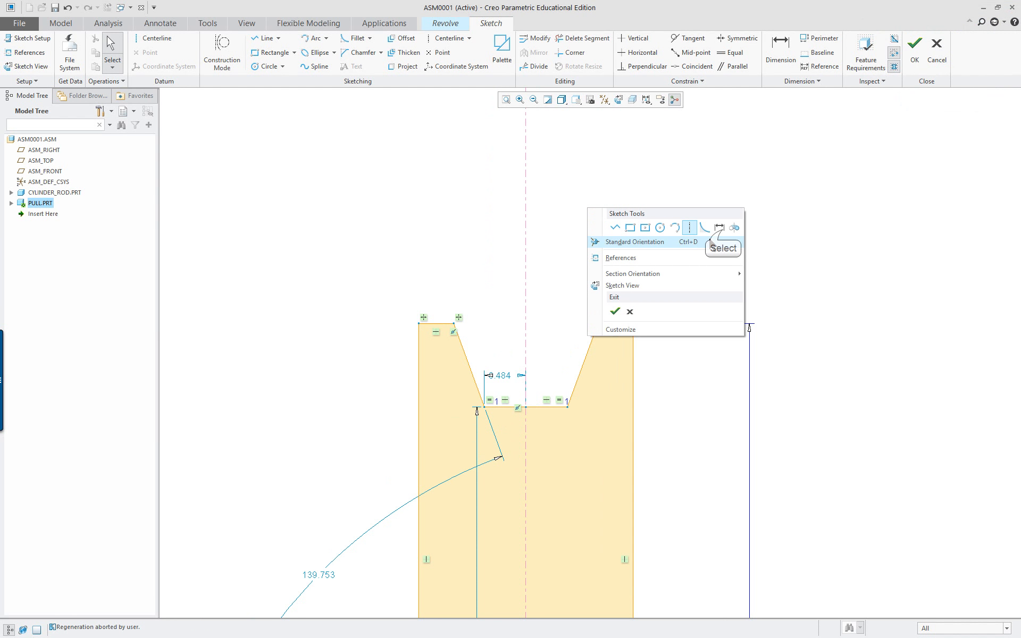
click(719, 227)
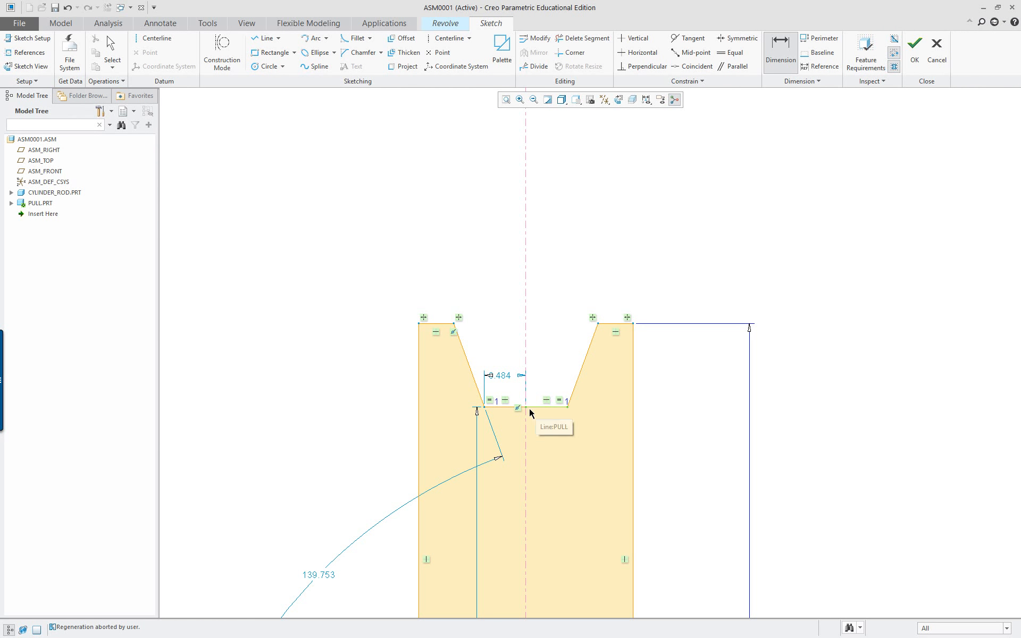
click(485, 407)
click(567, 407)
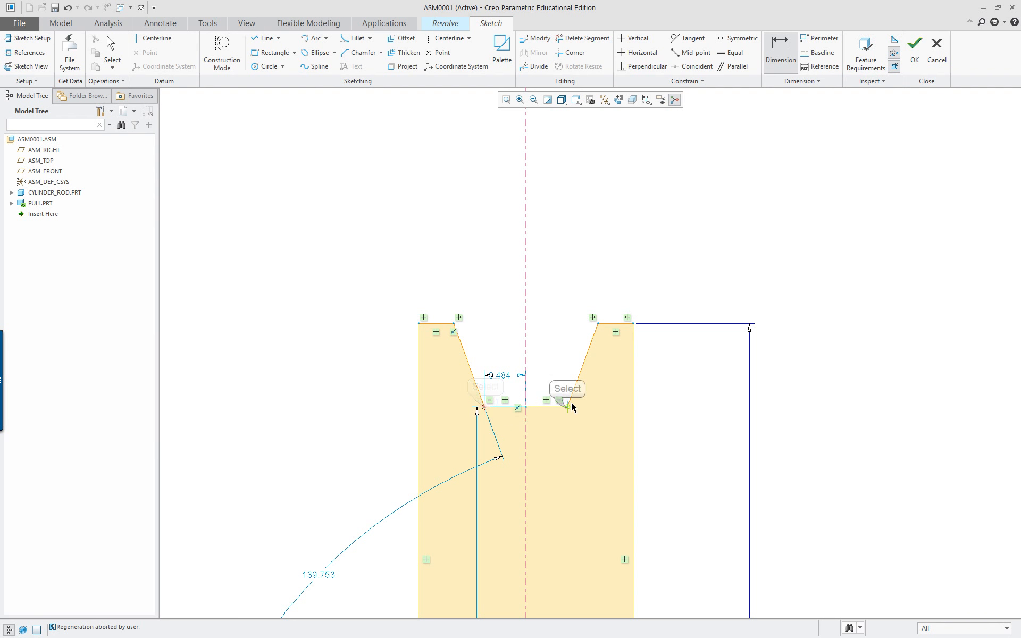
middle_click(541, 236)
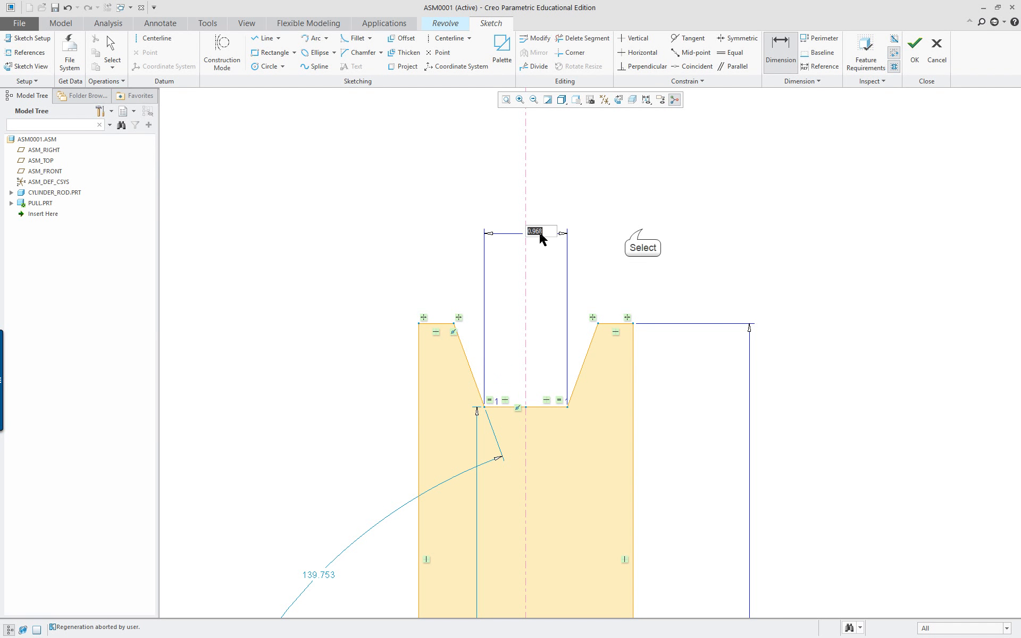
right_click(643, 234)
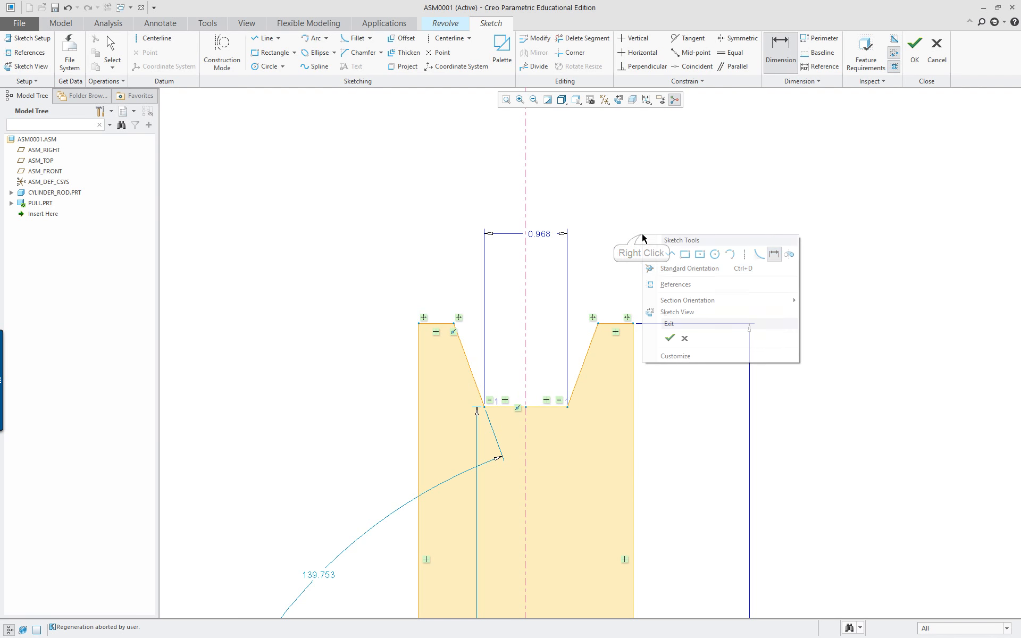
Step: Dimension the angle between the two slanted groove lines and set it to 45 degrees
click(466, 355)
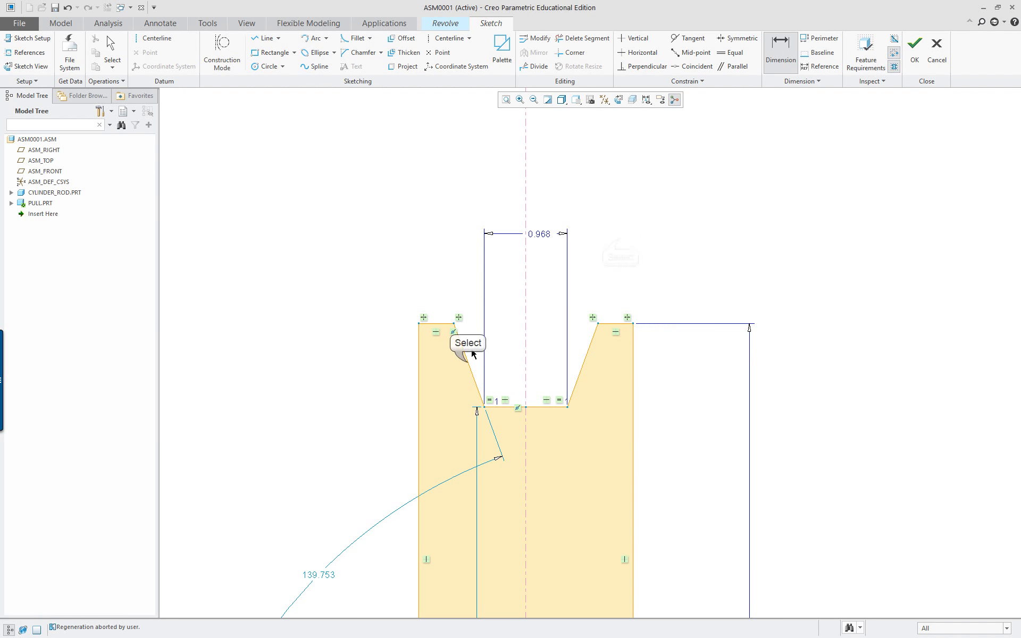
click(589, 352)
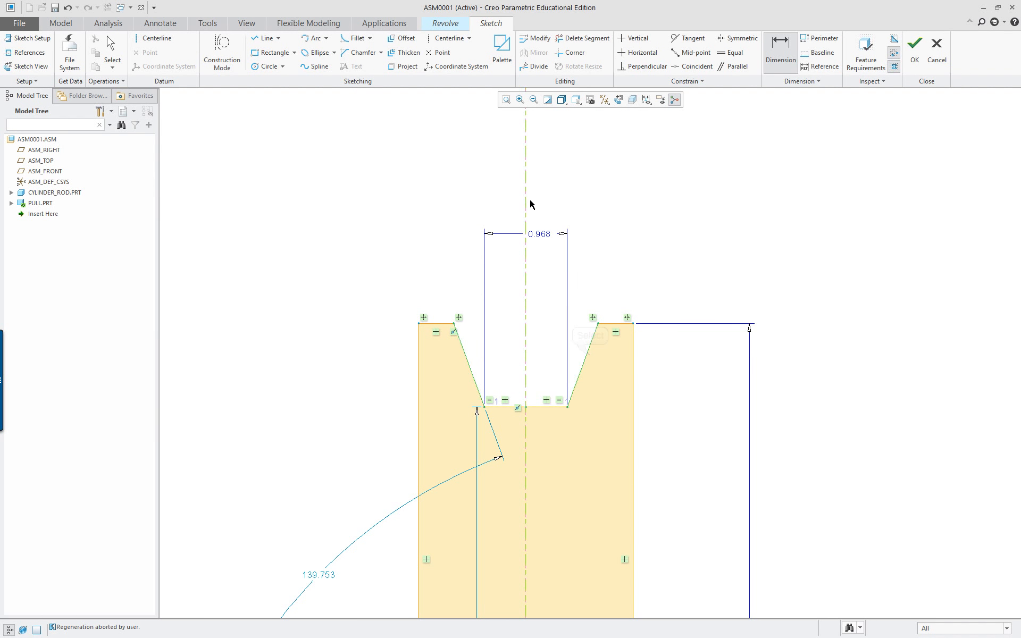
middle_click(514, 187)
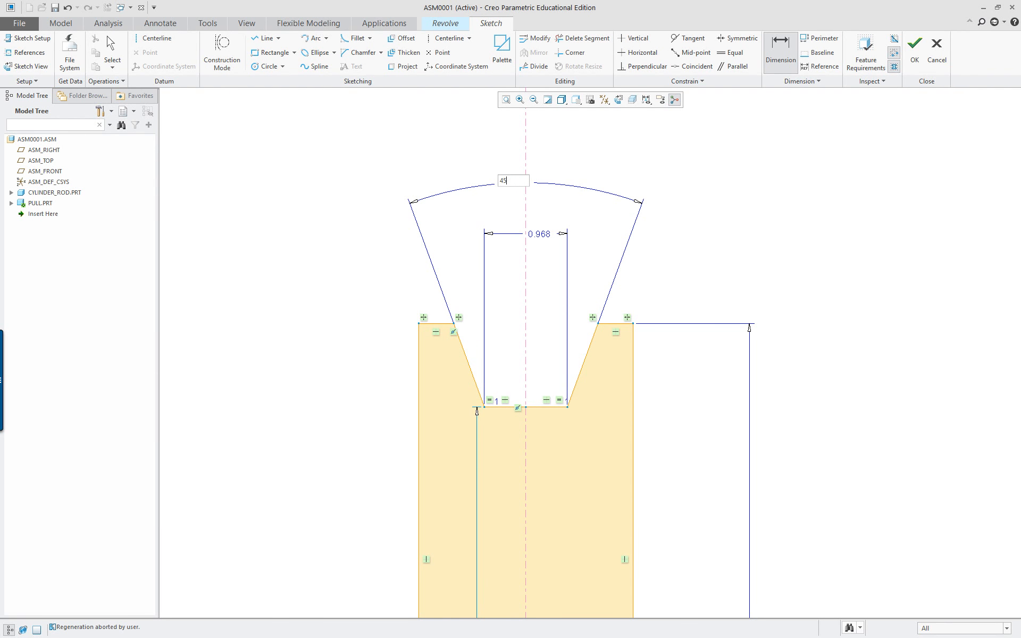
key(Return)
Step: Reposition the groove floor's width dimension above the floor and set it to 1
scroll(684, 285, up, 2)
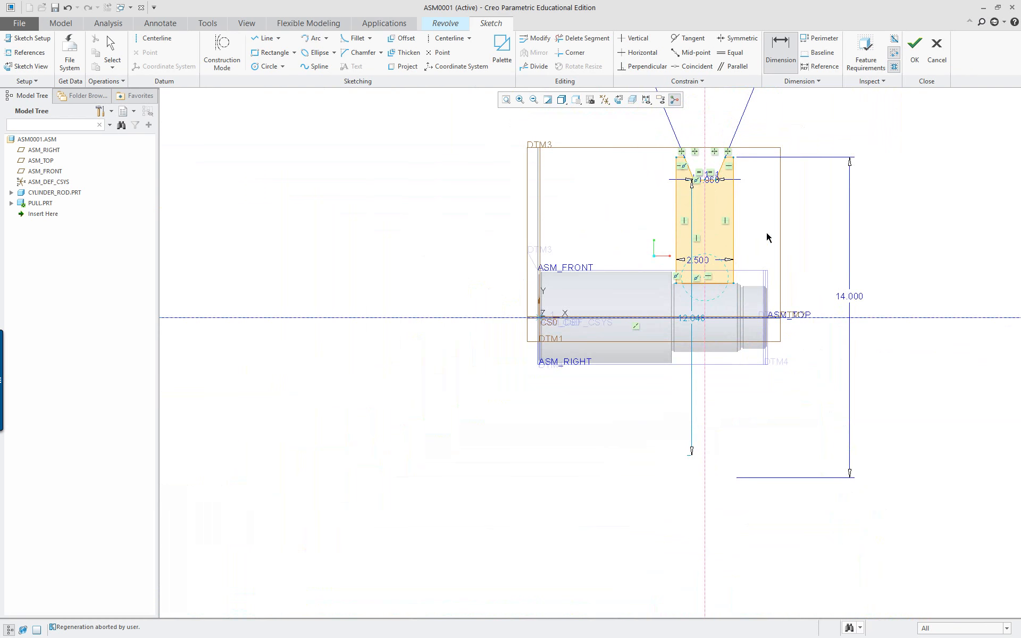
shift+middle_drag(767, 233, 571, 443)
scroll(511, 340, down, 4)
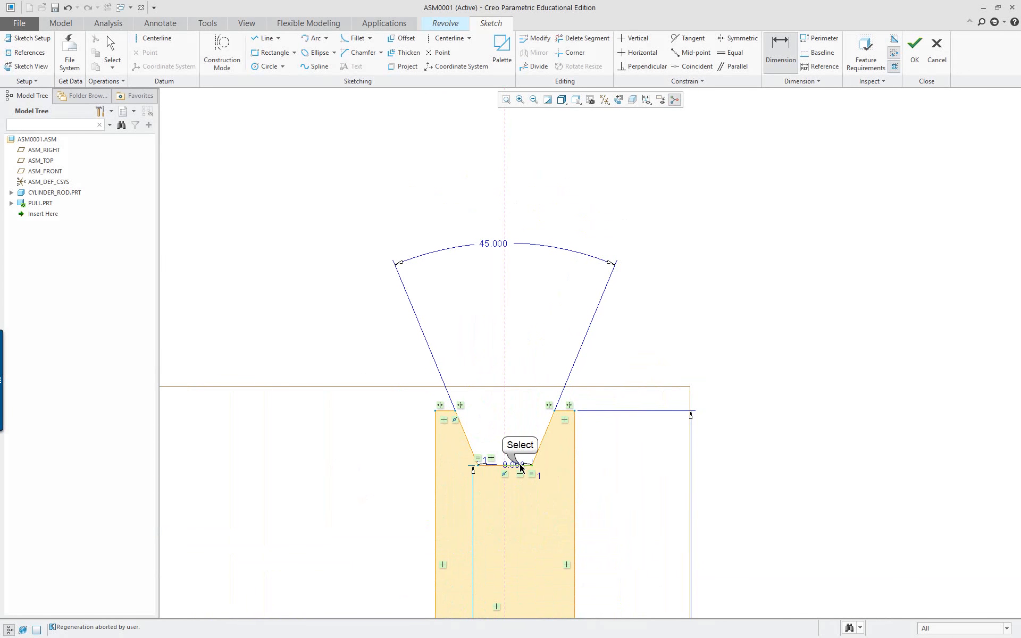
click(521, 467)
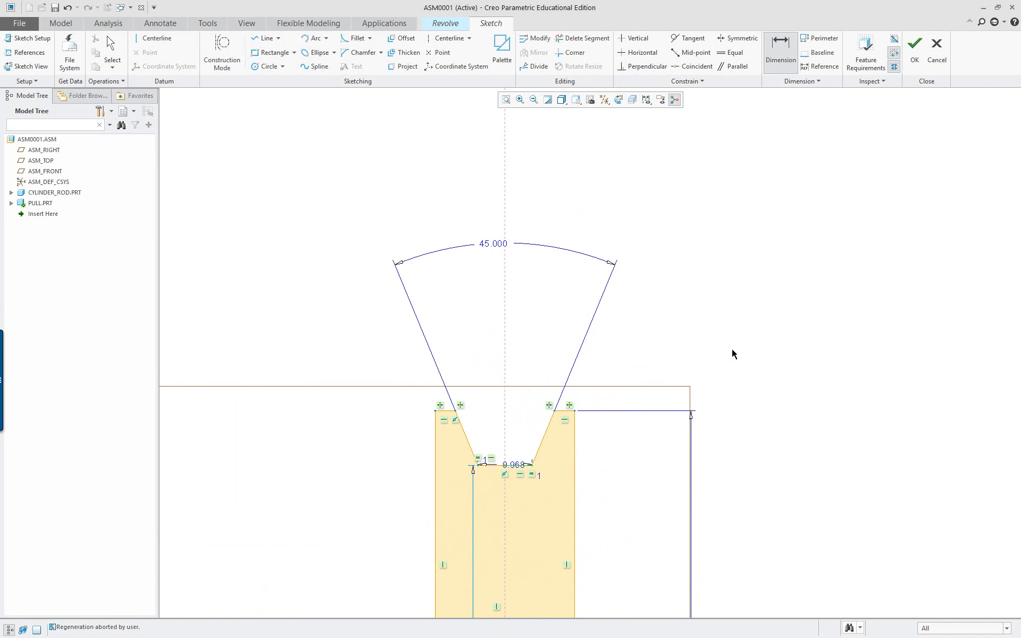
middle_click(796, 209)
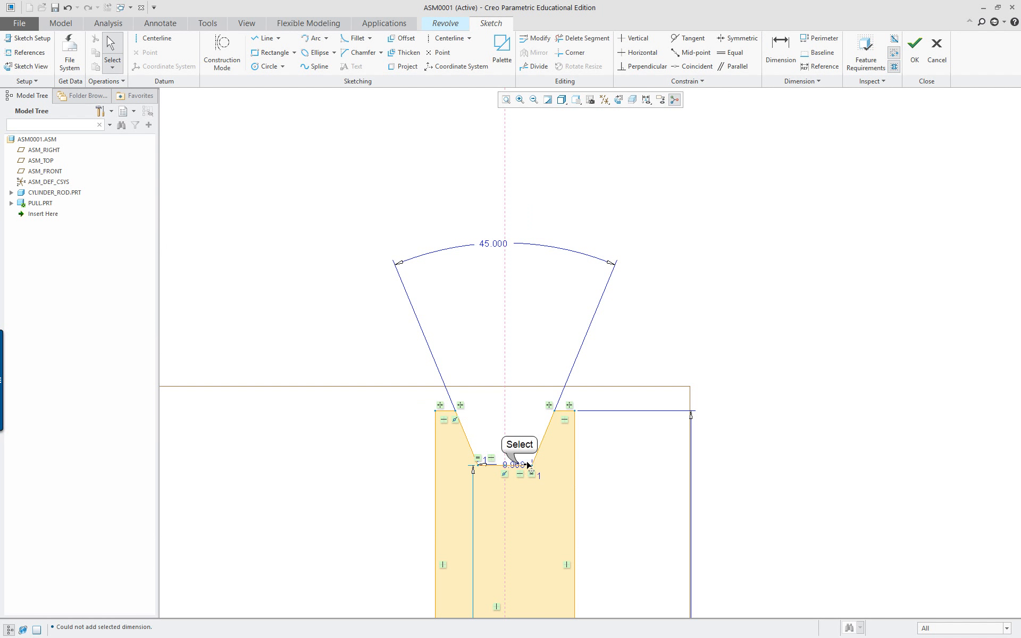
drag(529, 466, 521, 318)
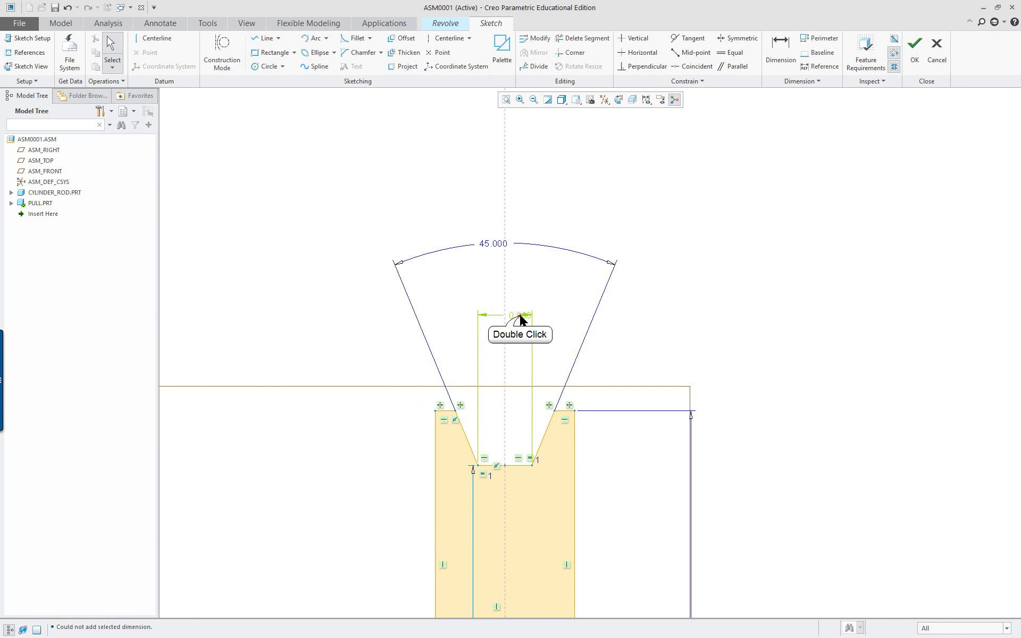
double_click(520, 317)
key(Return)
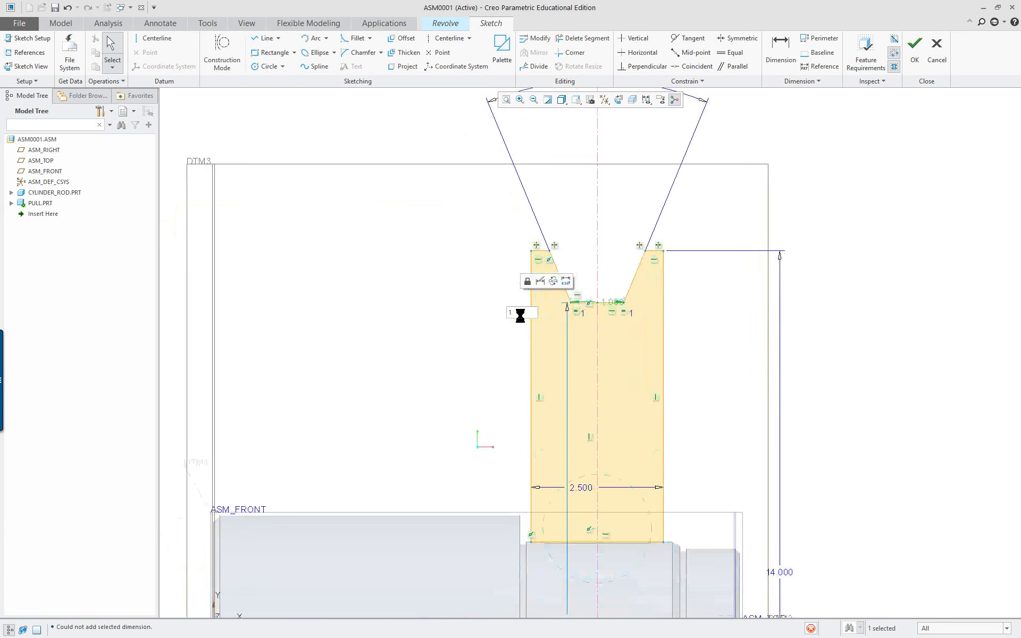
Step: Move the 45-degree angle dimension closer to the pulley profile
scroll(714, 298, up, 3)
shift+middle_drag(831, 218, 704, 384)
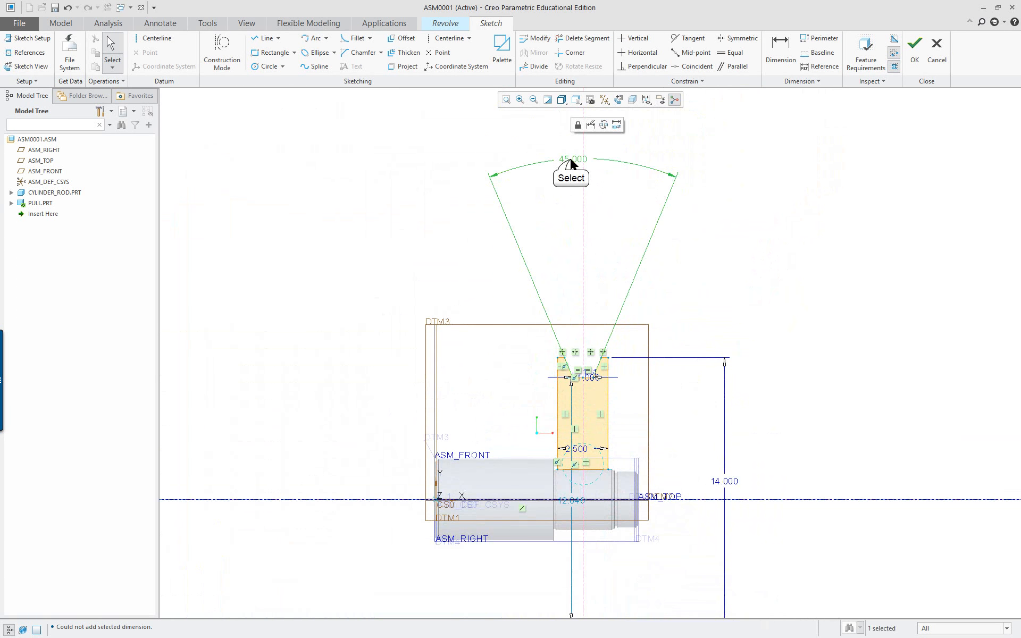
drag(572, 161, 580, 284)
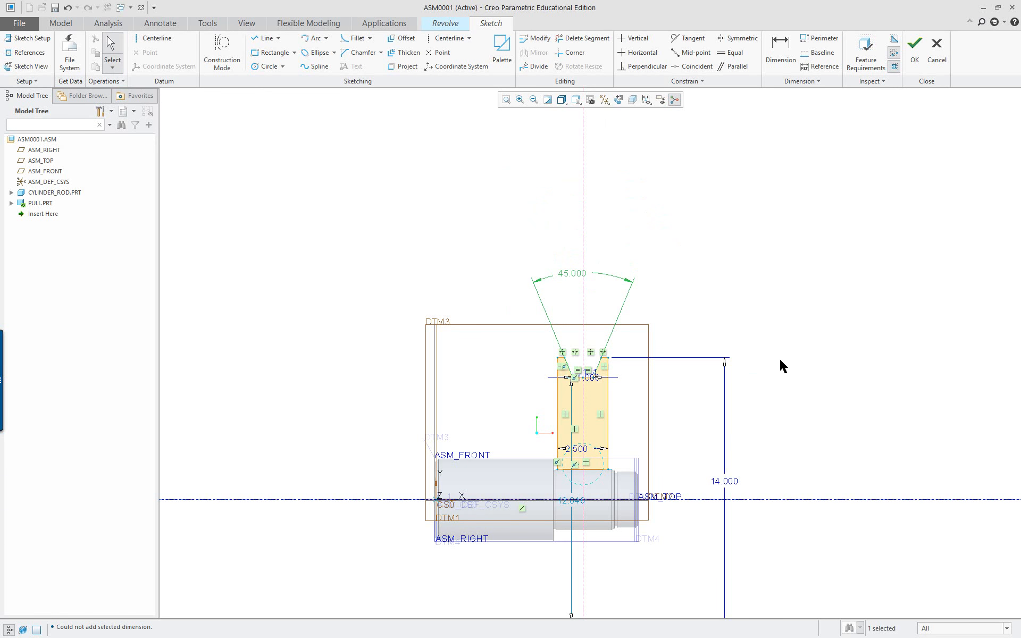
Step: Move the groove floor's diameter dimension outside the profile, beside the 14.000 dimension, and set it to 12
scroll(780, 357, up, 3)
scroll(829, 442, down, 4)
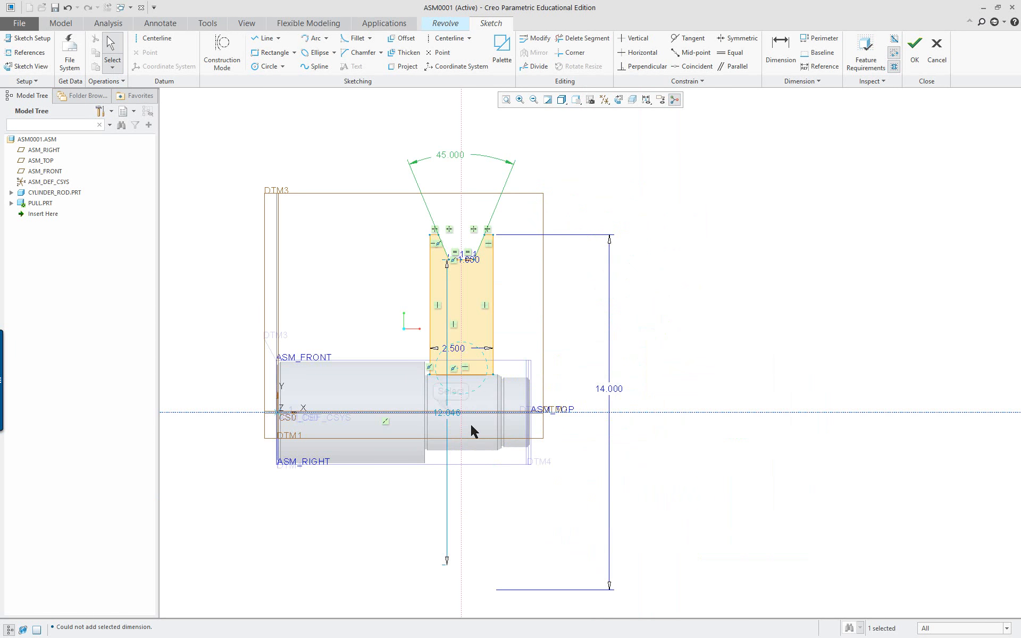
drag(450, 412, 585, 424)
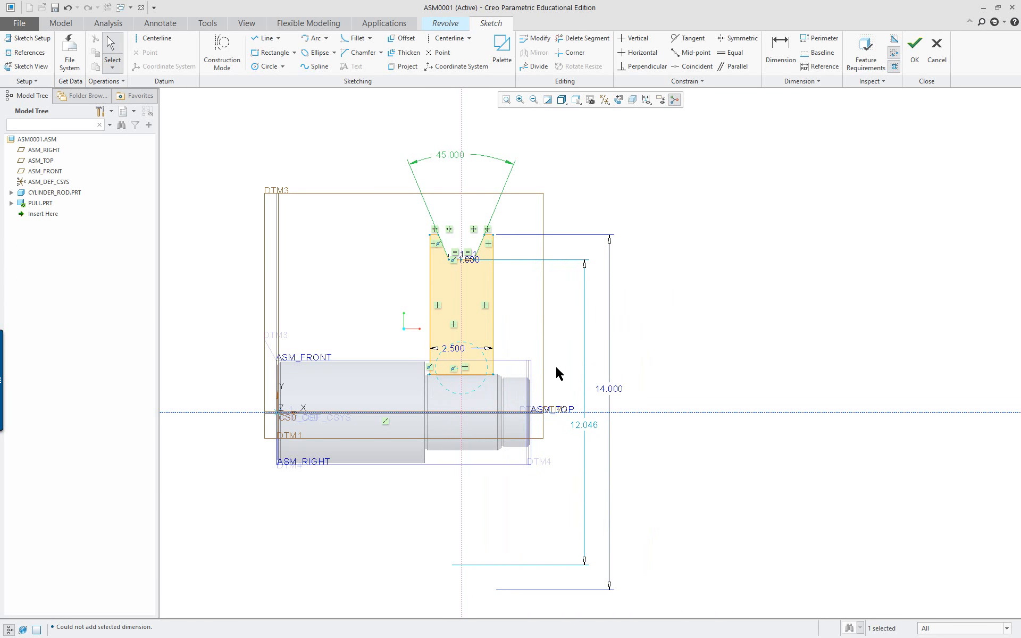
double_click(590, 432)
scroll(590, 425, up, 2)
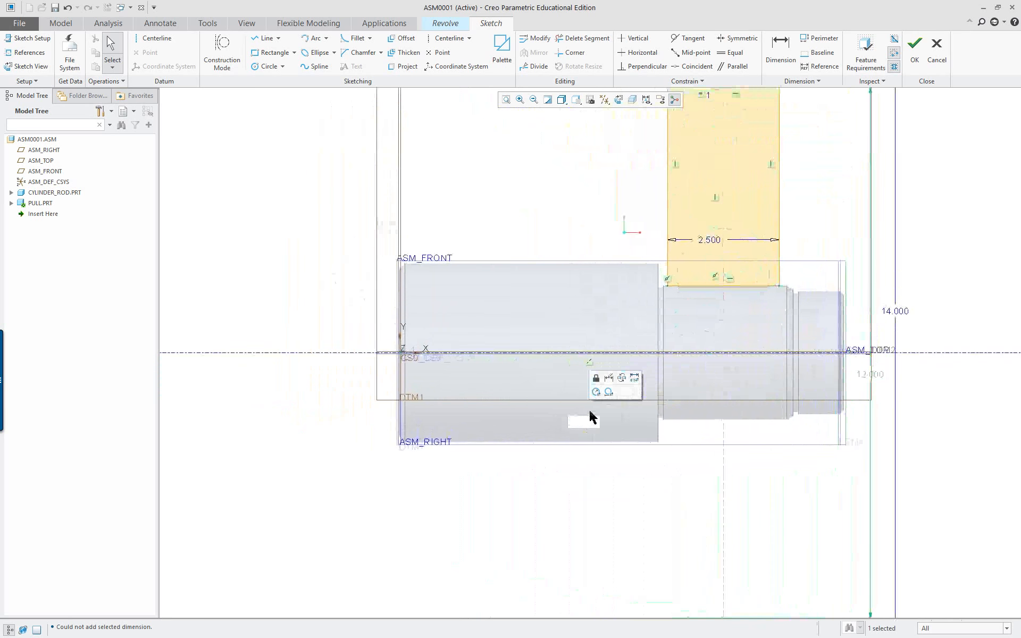
Step: Move the groove floor's width dimension up off the floor line into the open groove
click(247, 24)
click(349, 54)
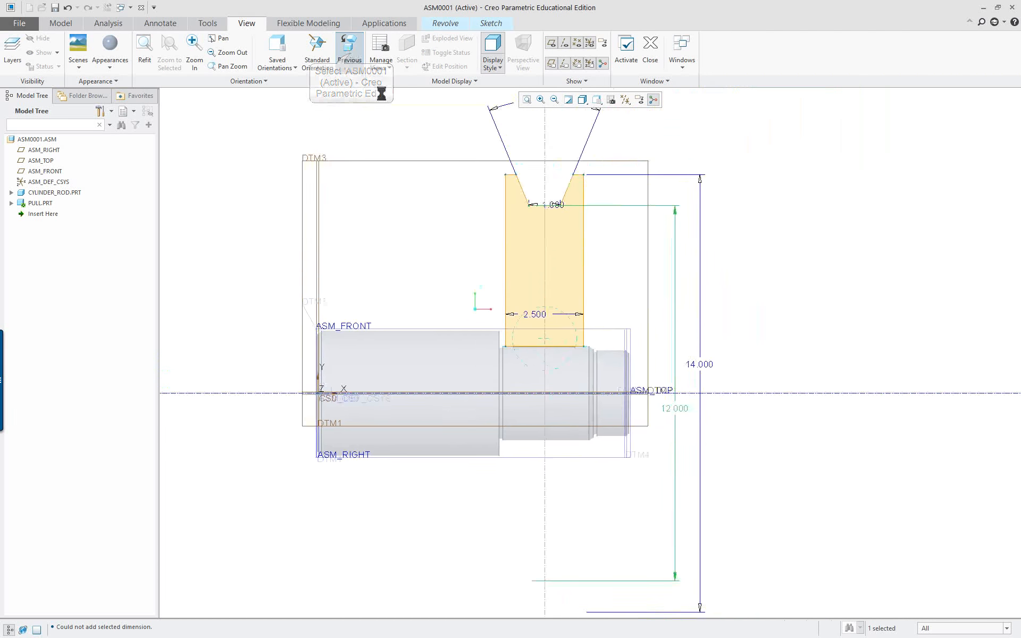
scroll(281, 189, up, 1)
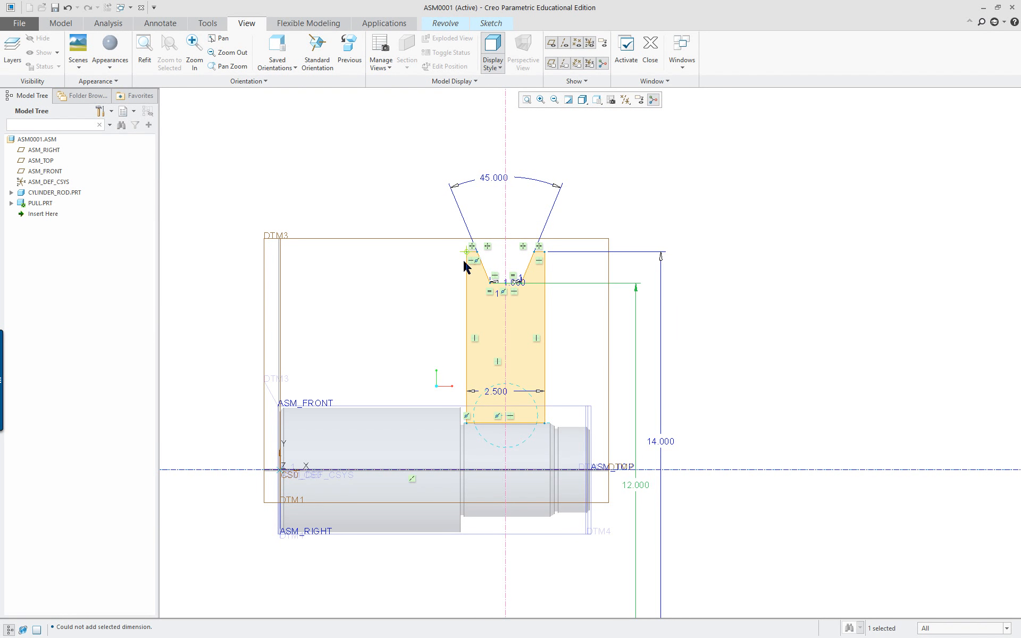
scroll(531, 262, down, 3)
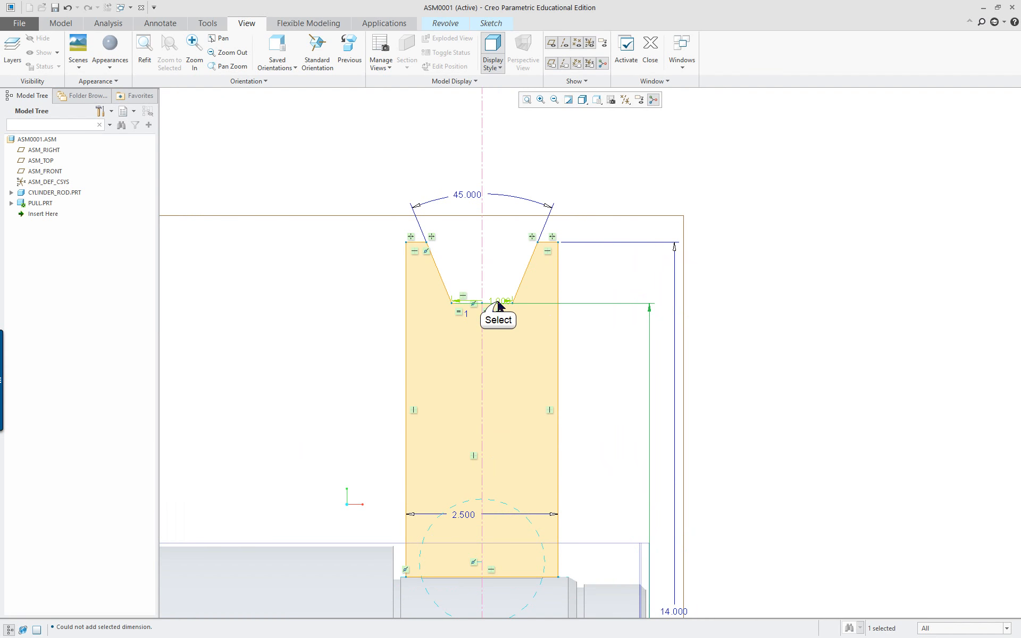
drag(498, 302, 496, 261)
Step: Accept the grooved profile sketch and complete the pulley's revolve feature
scroll(574, 331, up, 4)
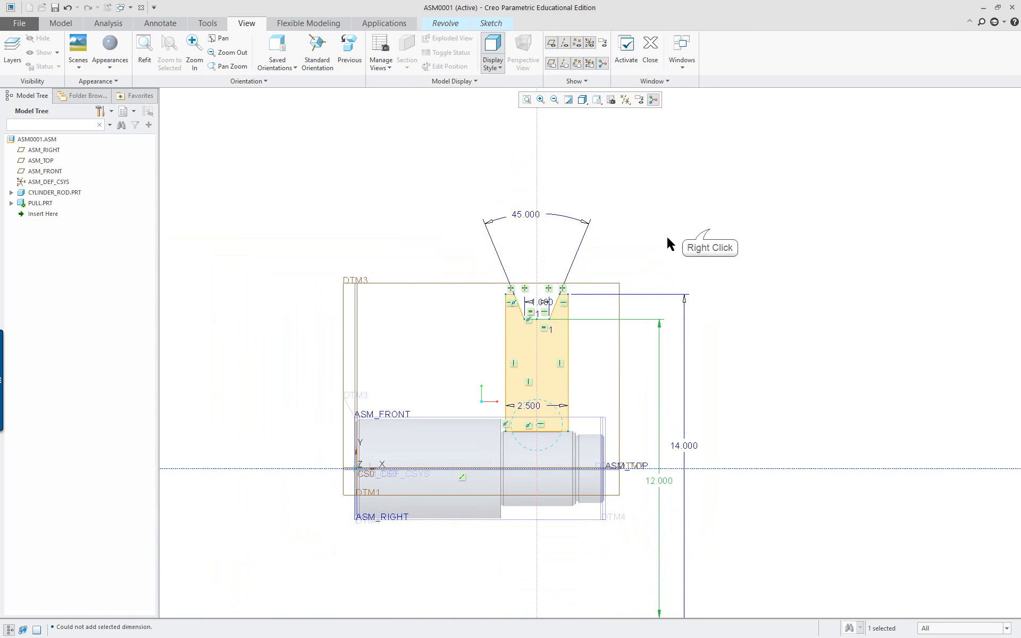
right_click(711, 238)
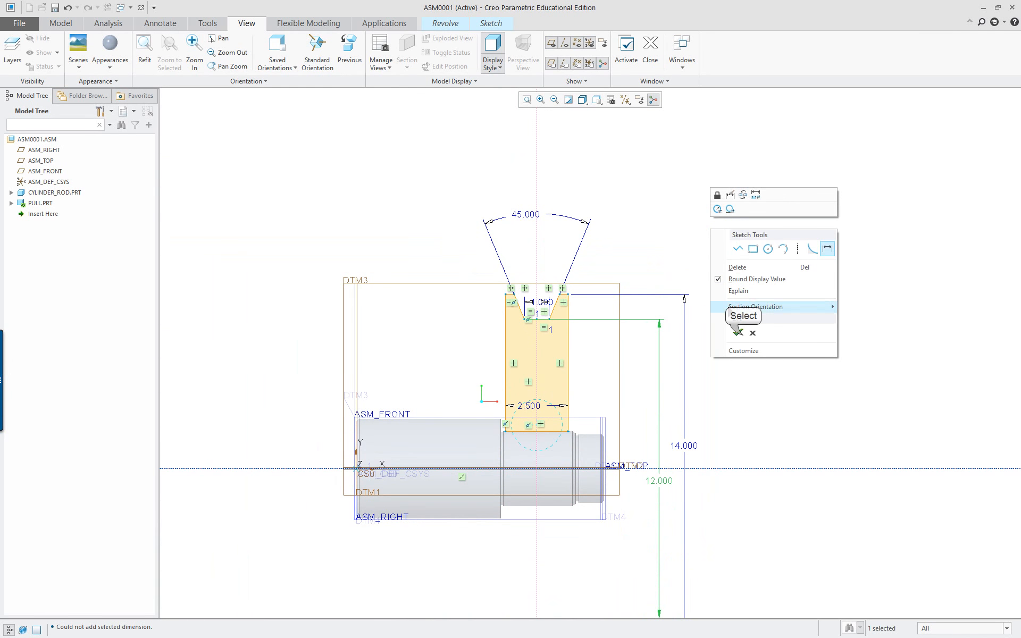
click(738, 332)
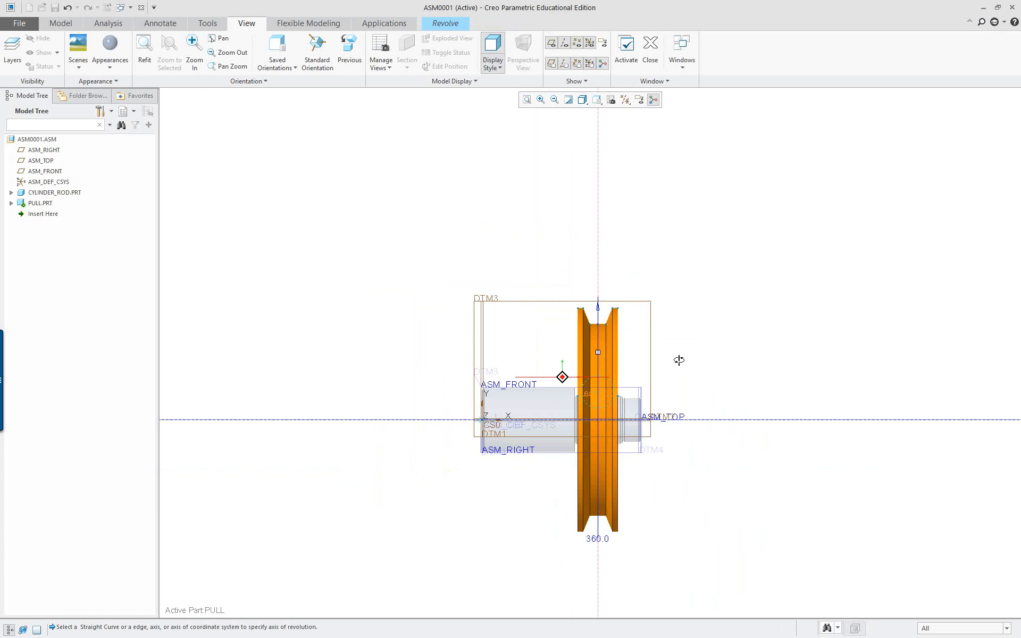
middle_click(726, 323)
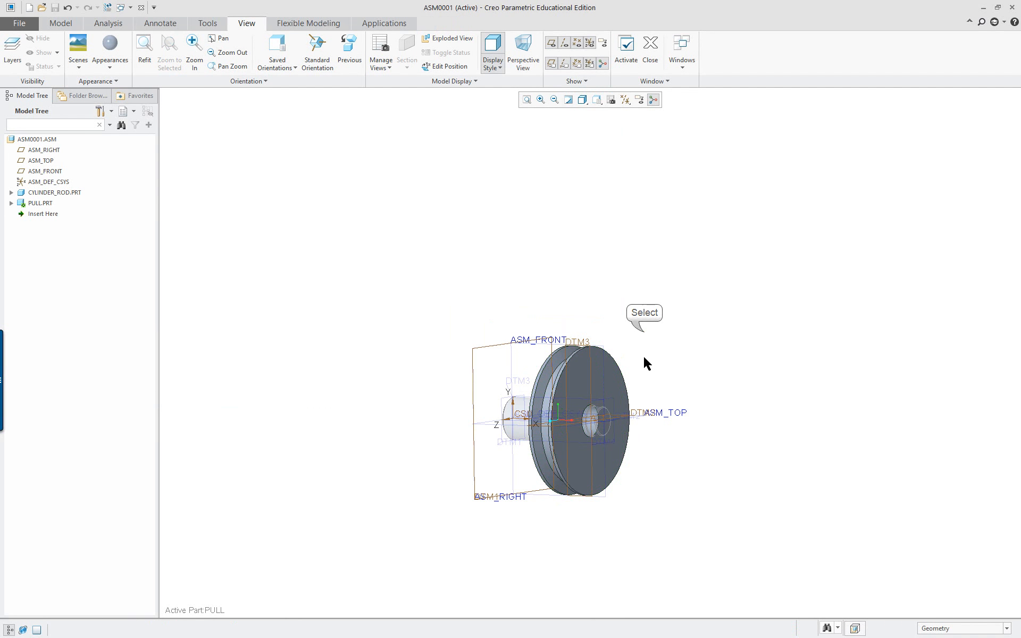
Step: Switch the assembly's display style to Hidden Line with the pulley shown enlarged in a three-dimensional view
scroll(633, 444, up, 4)
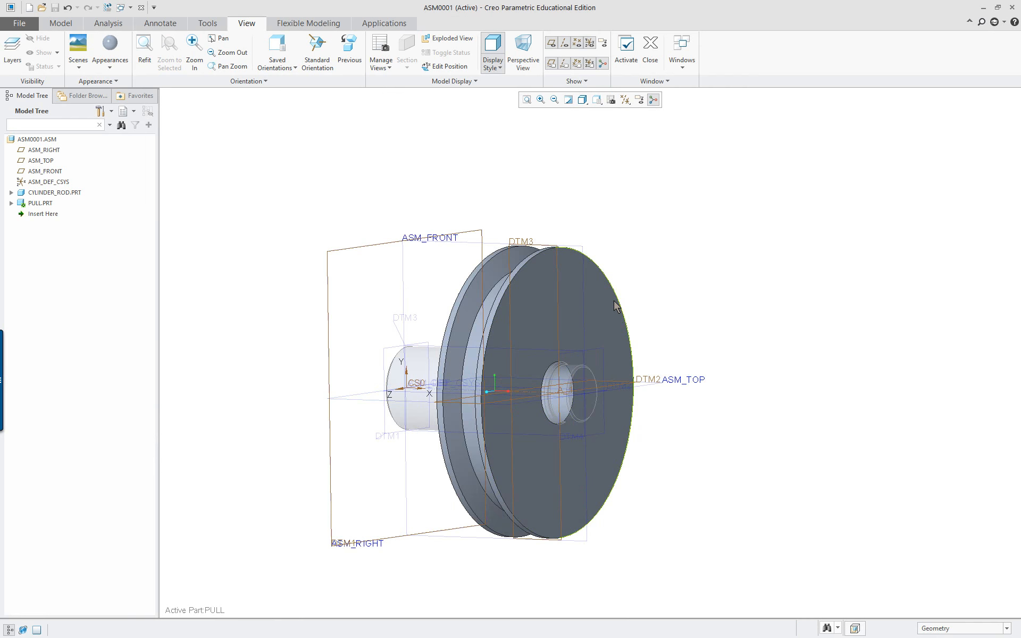
scroll(676, 420, up, 6)
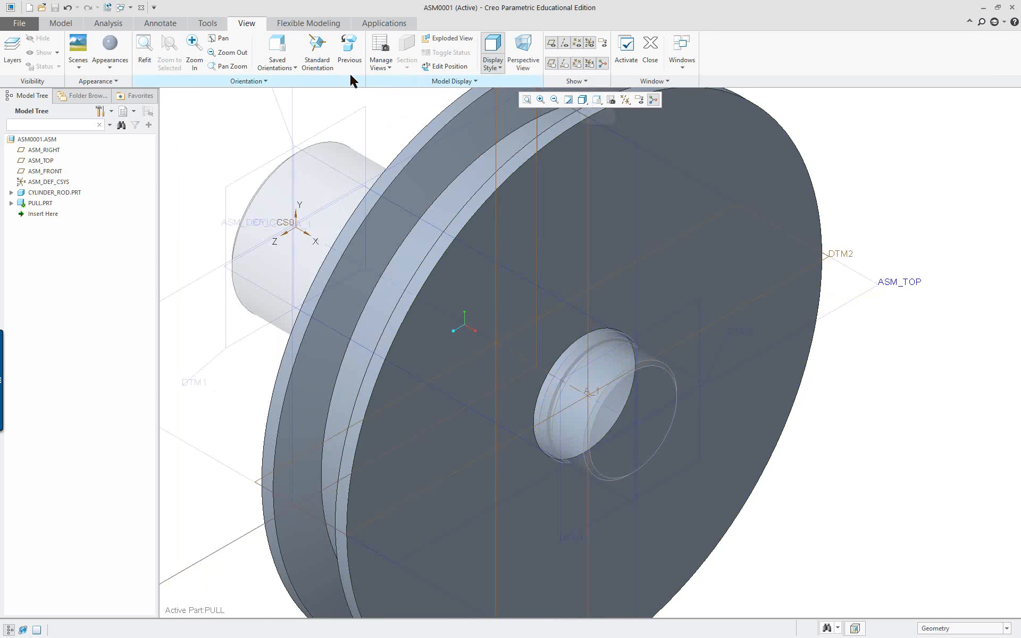
click(597, 99)
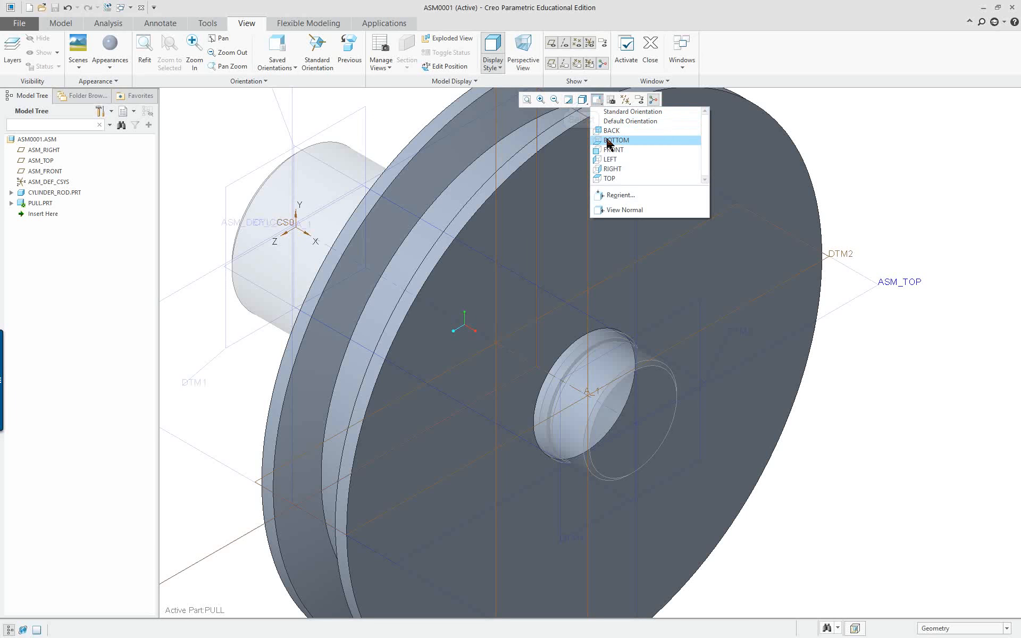
click(581, 100)
click(581, 100)
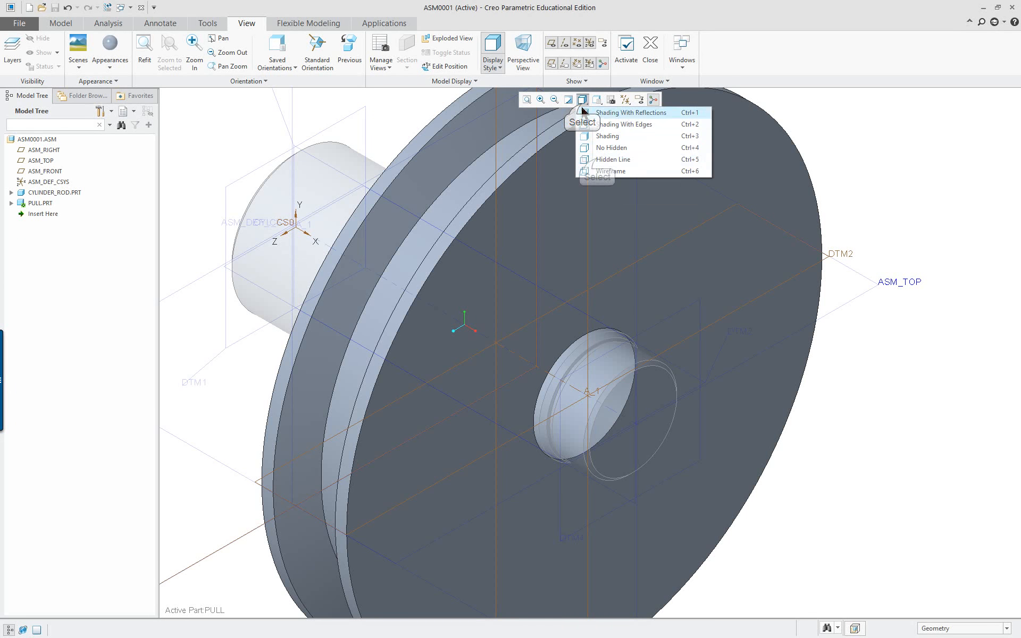
click(597, 160)
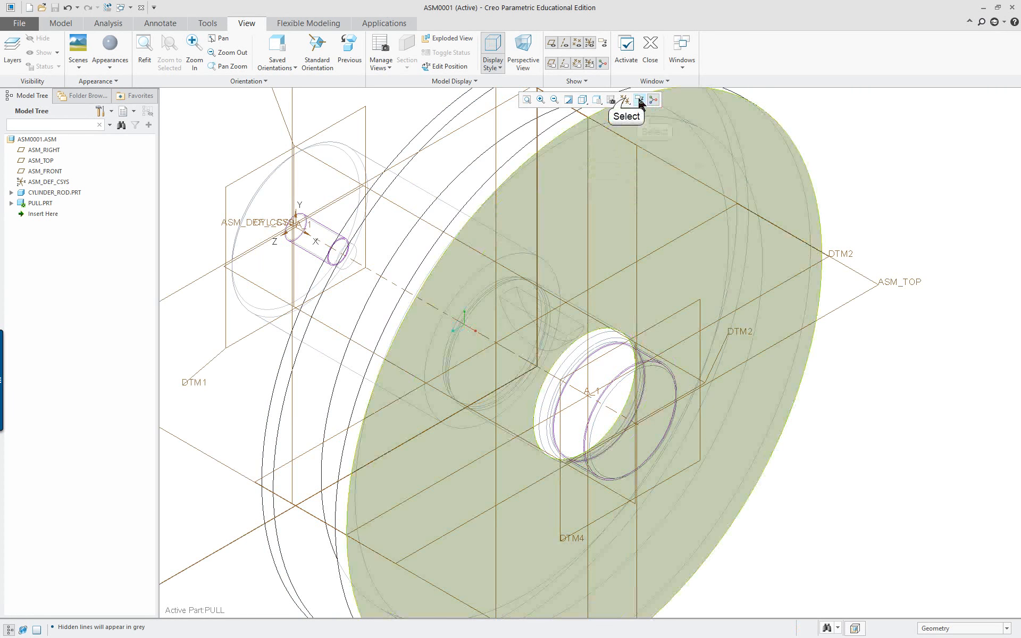
Step: Turn off all datum display types in the assembly and display only the datum planes
click(626, 99)
click(650, 113)
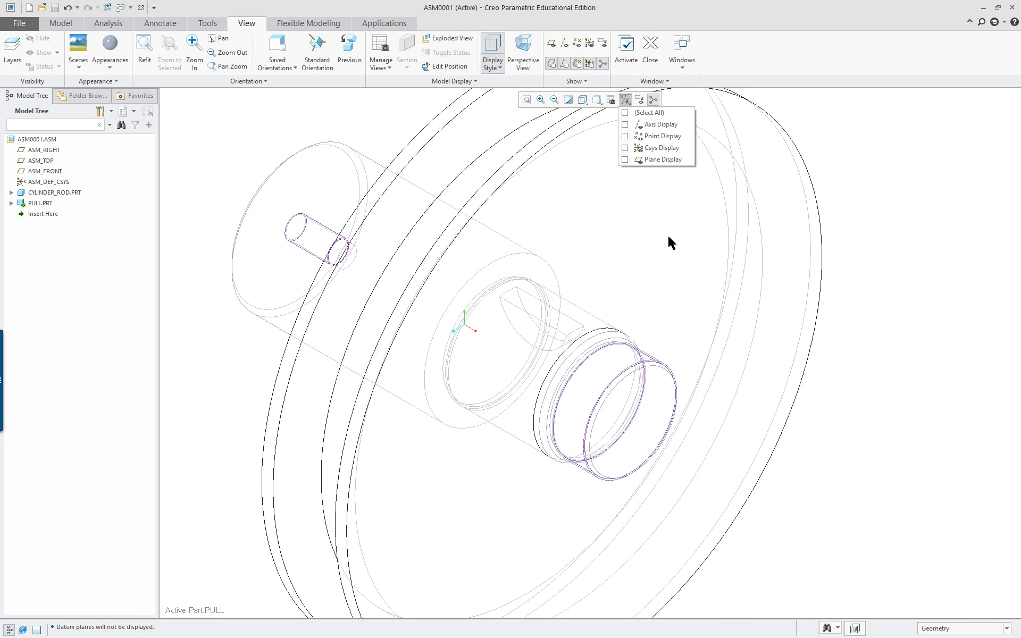
click(625, 161)
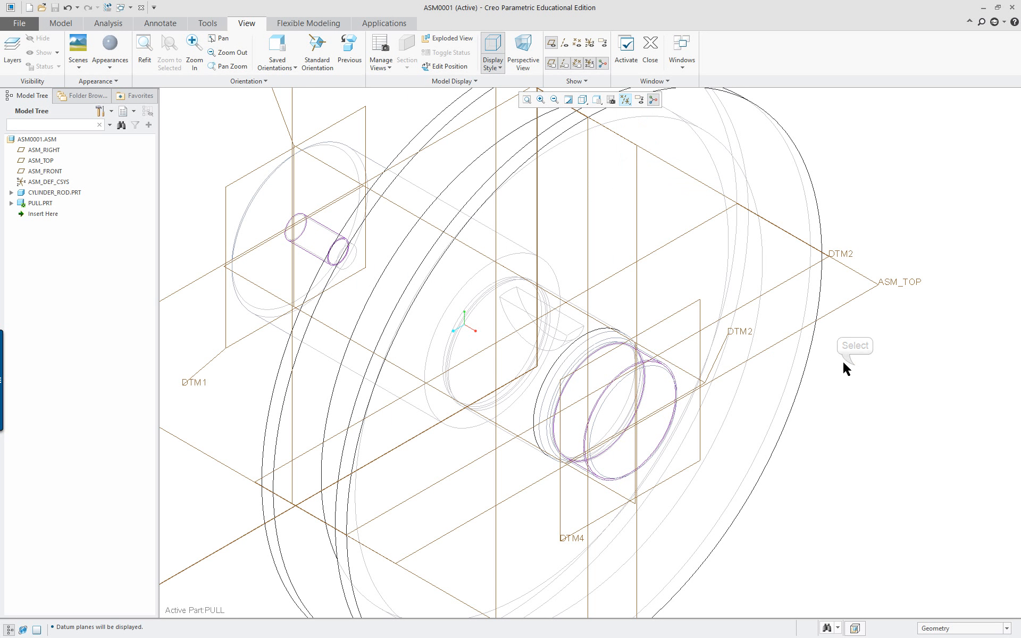
scroll(842, 369, up, 3)
scroll(821, 319, down, 2)
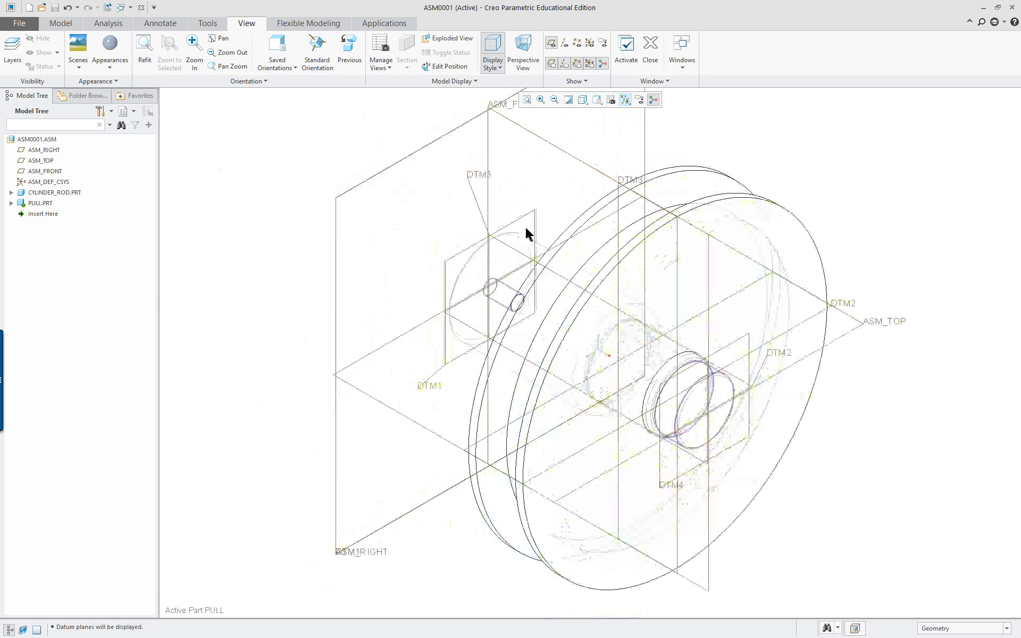
Step: Start a material-removing Extrude in the pulley and open its internal sketch on the previously used sketch plane
click(57, 24)
click(288, 43)
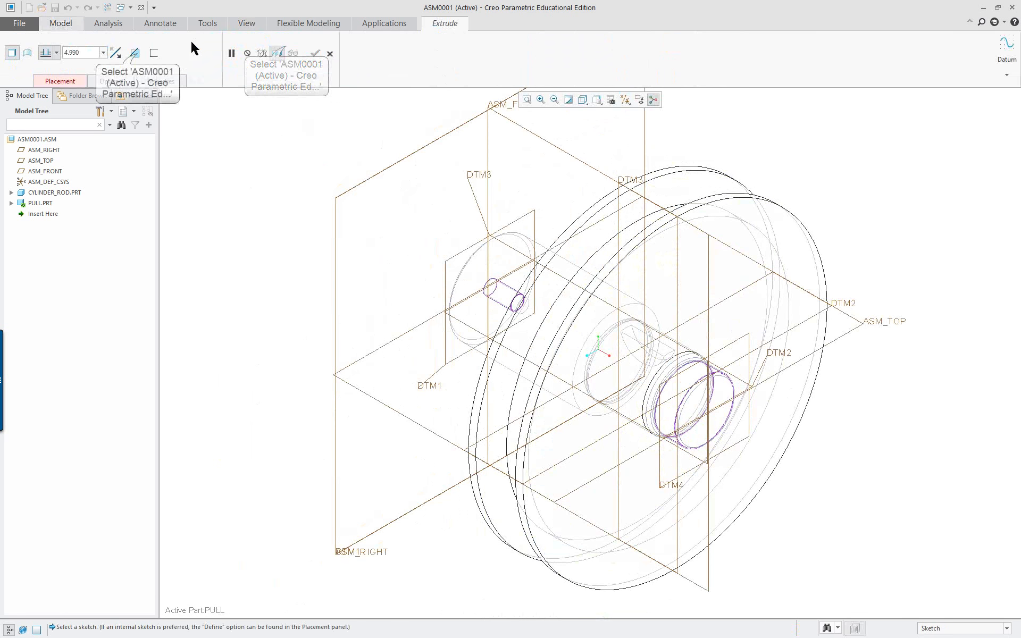
click(136, 53)
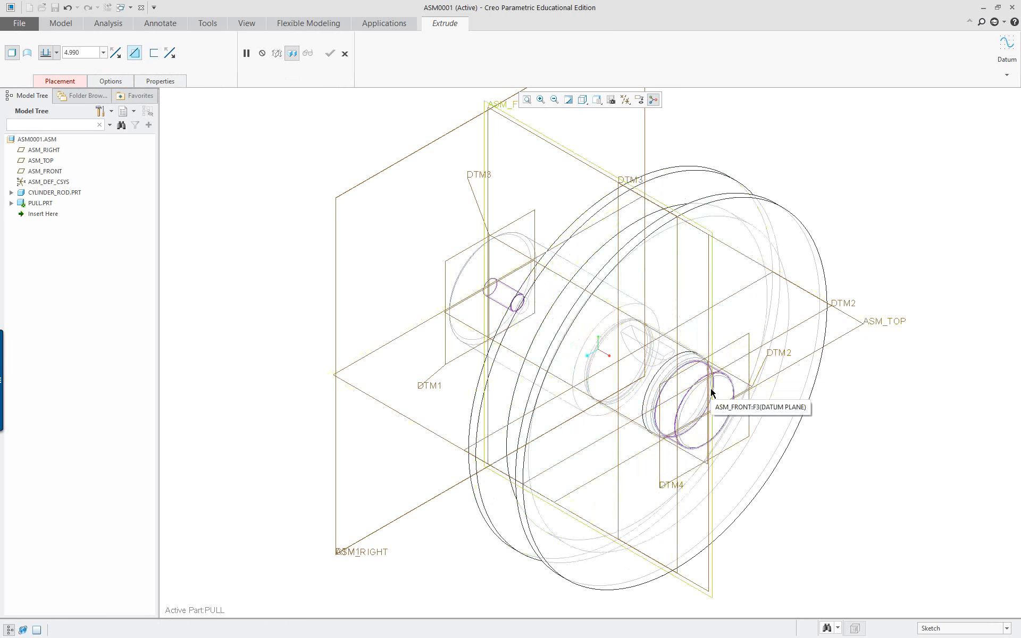
right_click(216, 196)
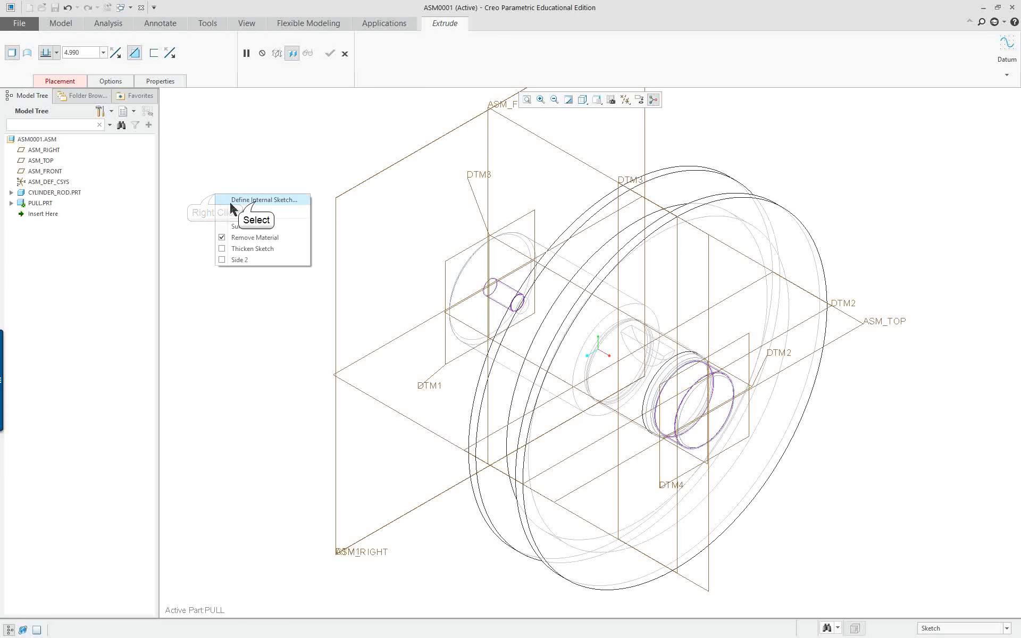
click(257, 201)
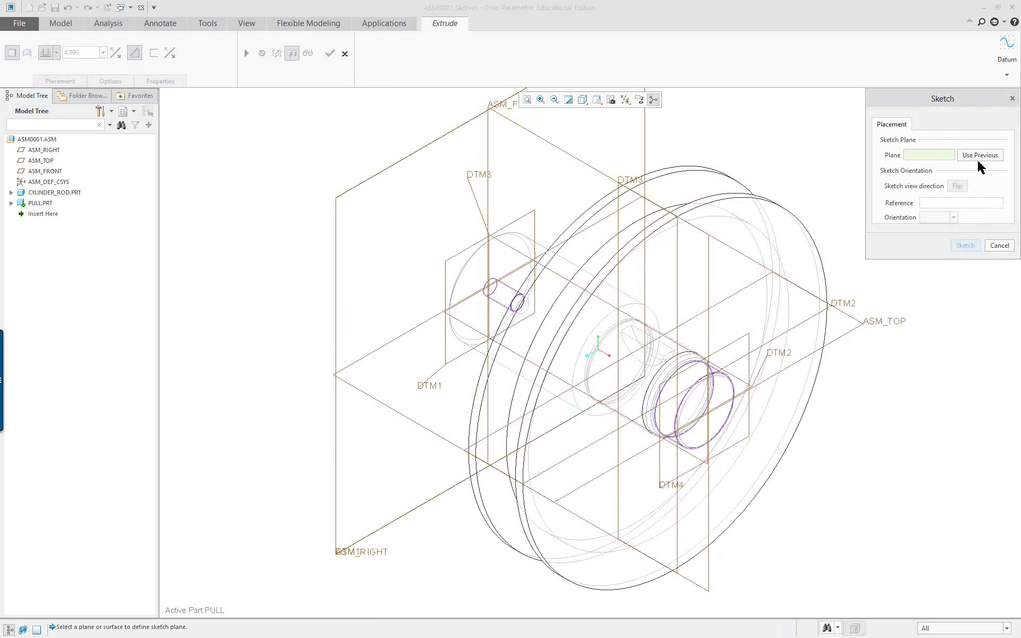
click(982, 156)
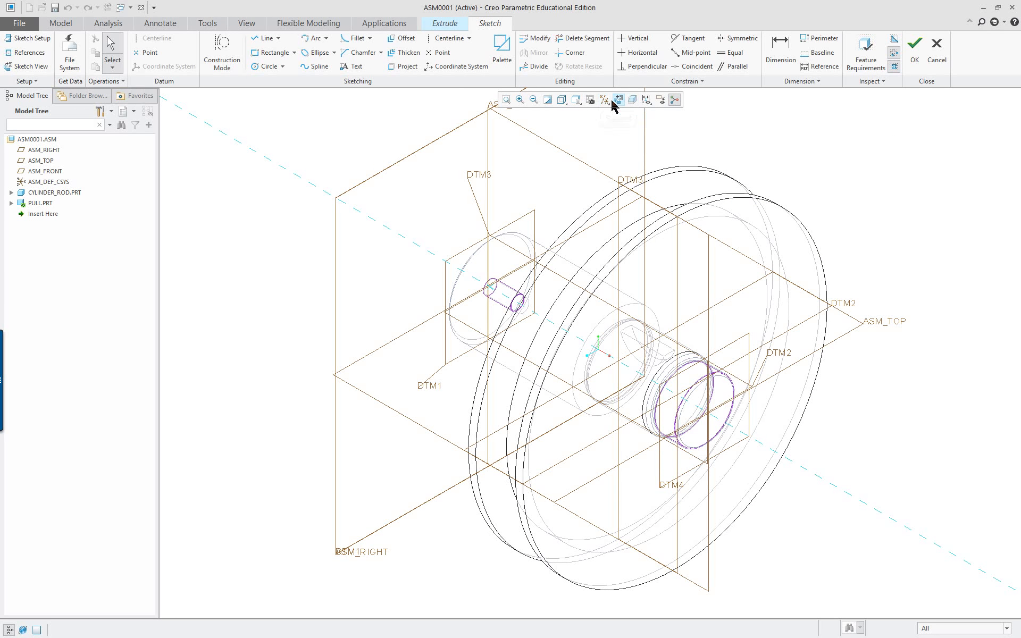
Step: Orient the sketch plane parallel to the screen and display the model as Shading With Edges, clipped at the sketch plane
click(619, 101)
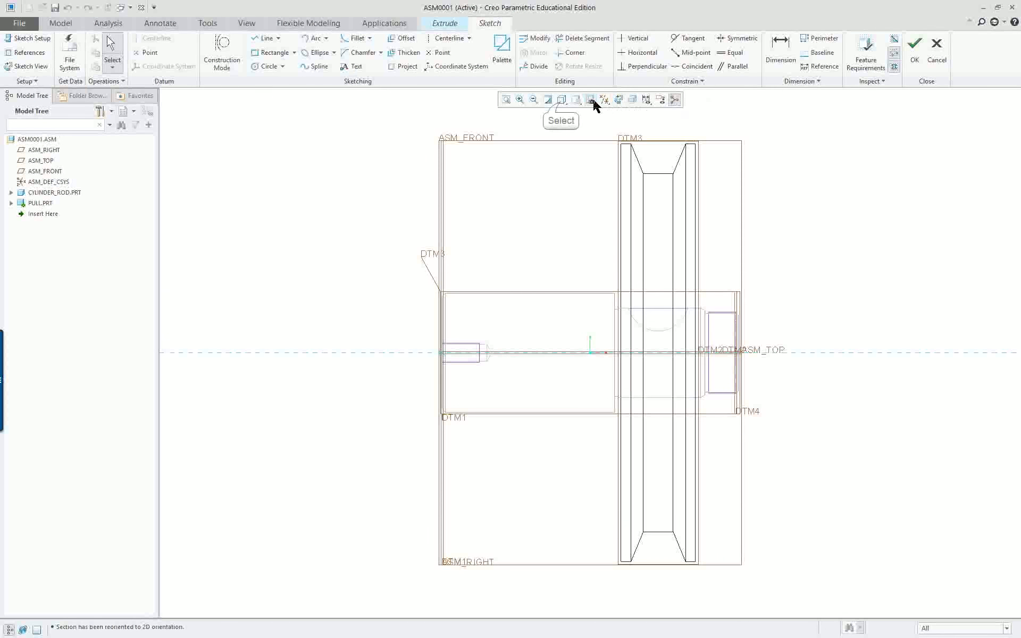
click(561, 100)
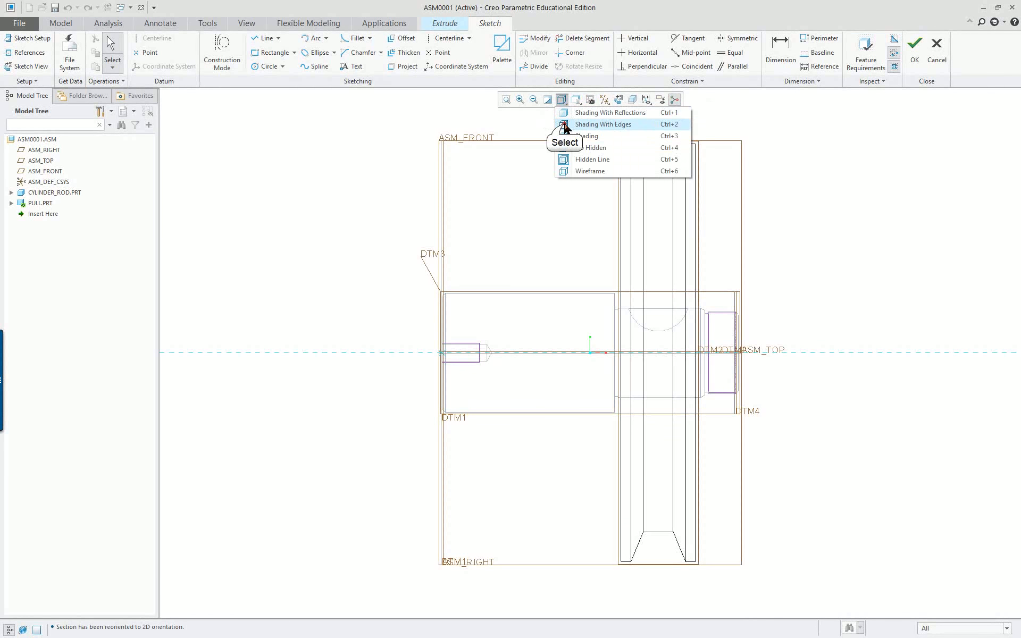
click(565, 125)
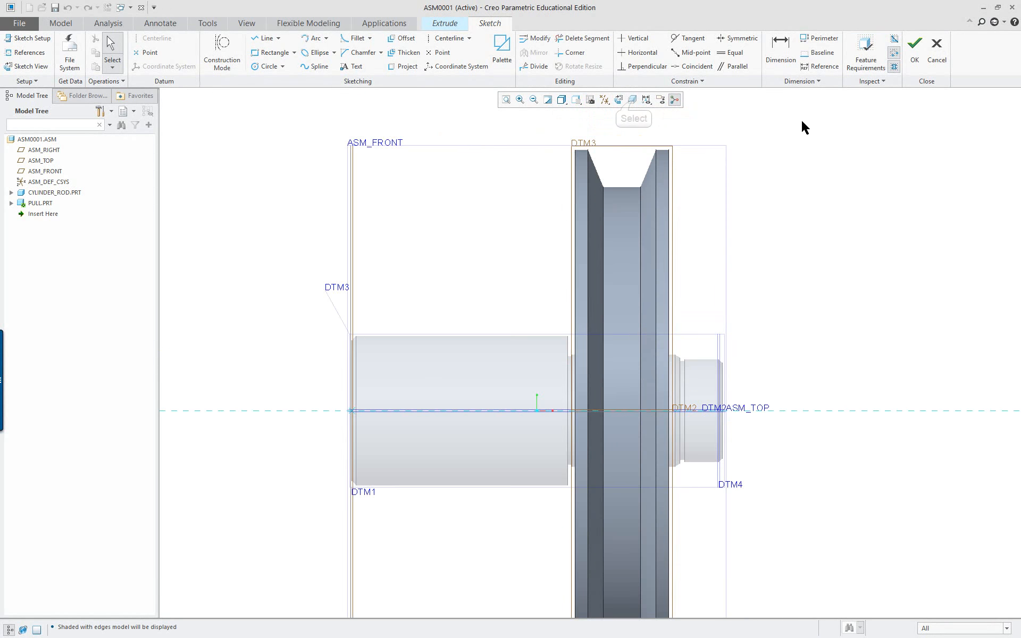
click(633, 100)
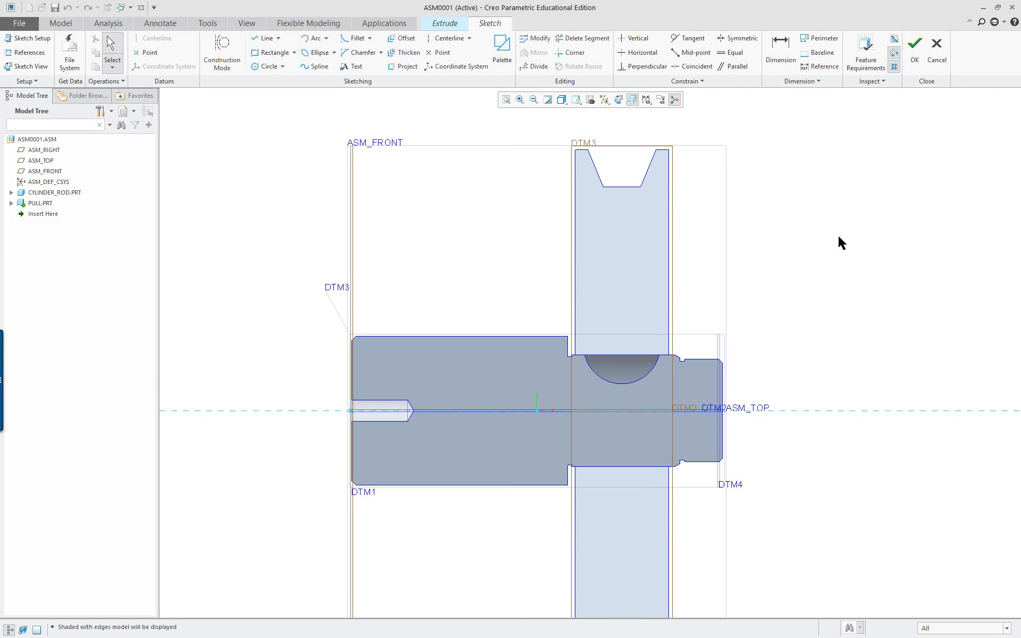
mouse_move(676, 183)
middle_down()
mouse_move(625, 181)
mouse_move(673, 176)
mouse_move(651, 149)
middle_up()
click(618, 100)
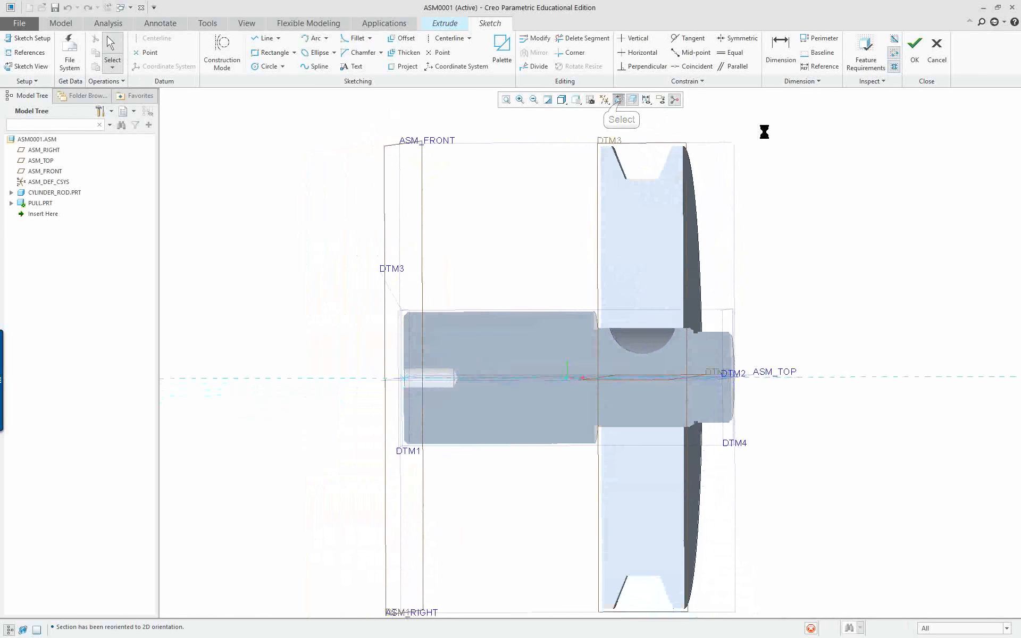
mouse_move(806, 174)
middle_down()
mouse_move(693, 274)
mouse_move(696, 291)
middle_up()
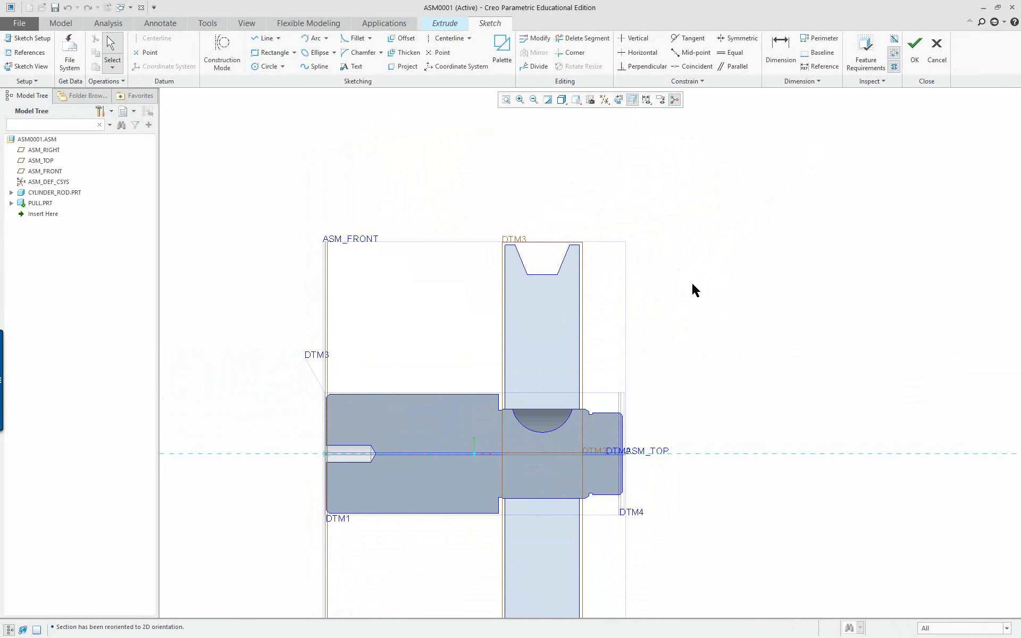
scroll(447, 373, down, 1)
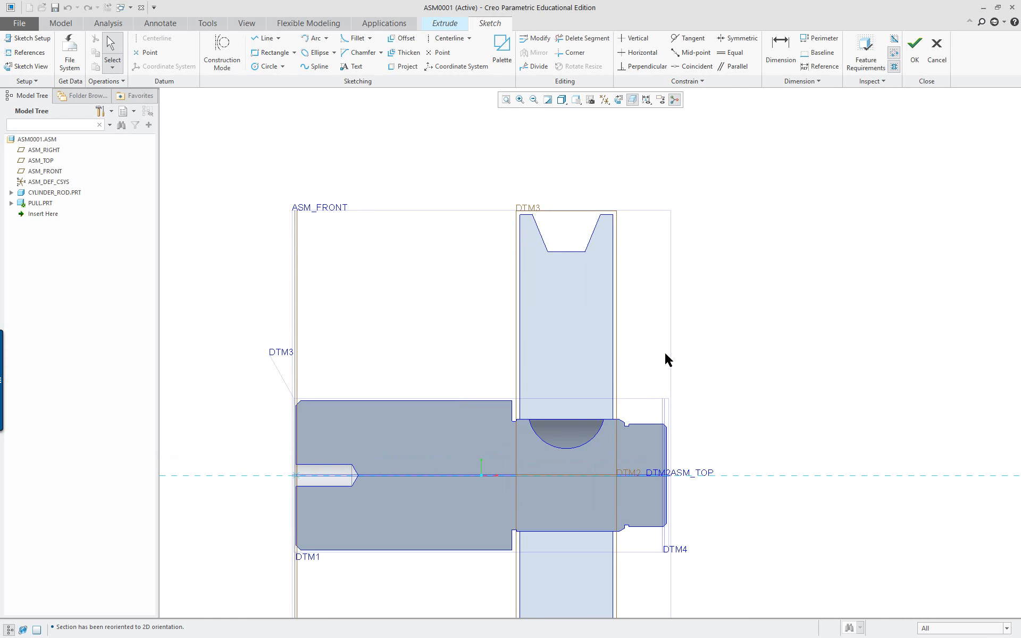
scroll(686, 345, down, 1)
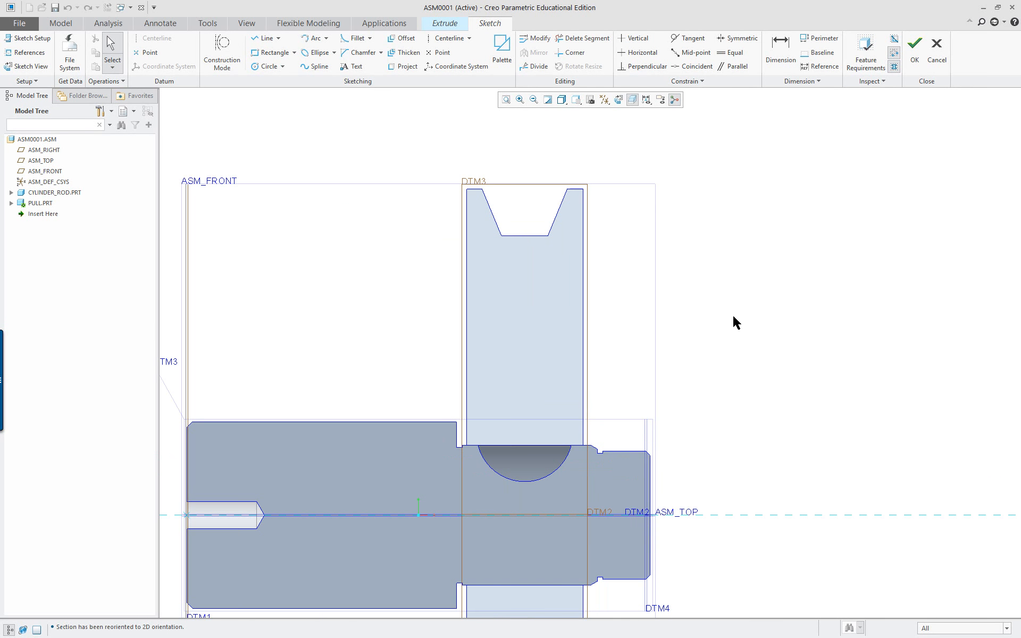
Step: Sketch a vertical centerline through the center of the rod's semicircular keyway arc
right_click(717, 266)
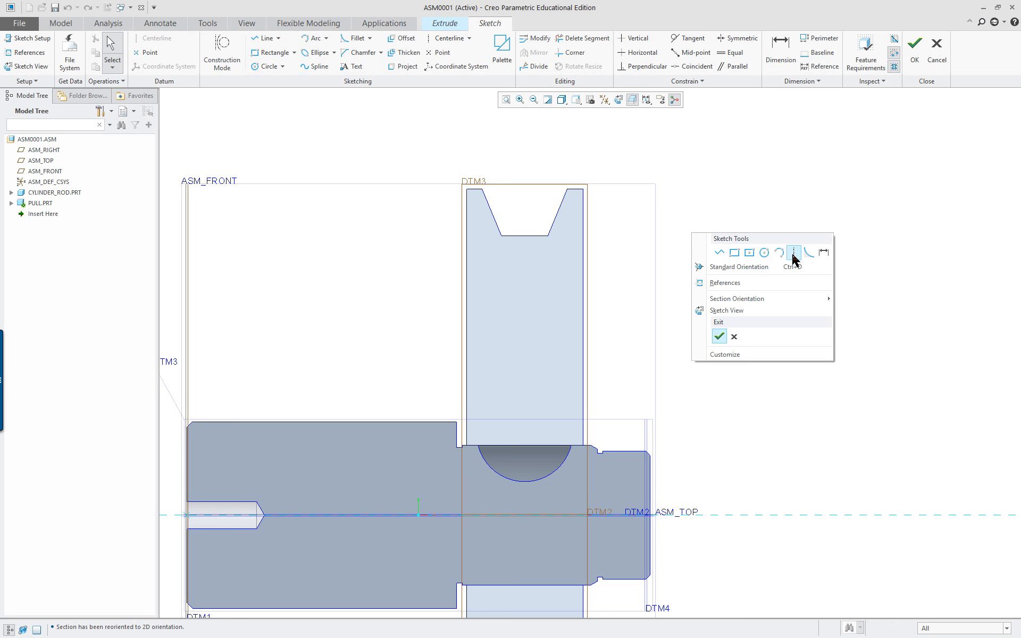
click(793, 256)
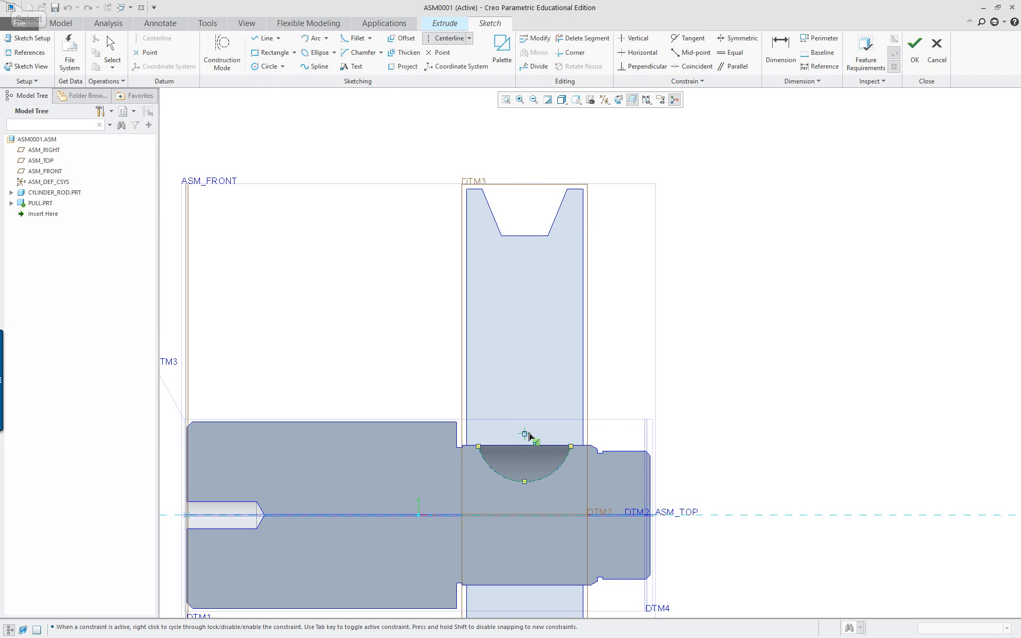
click(525, 435)
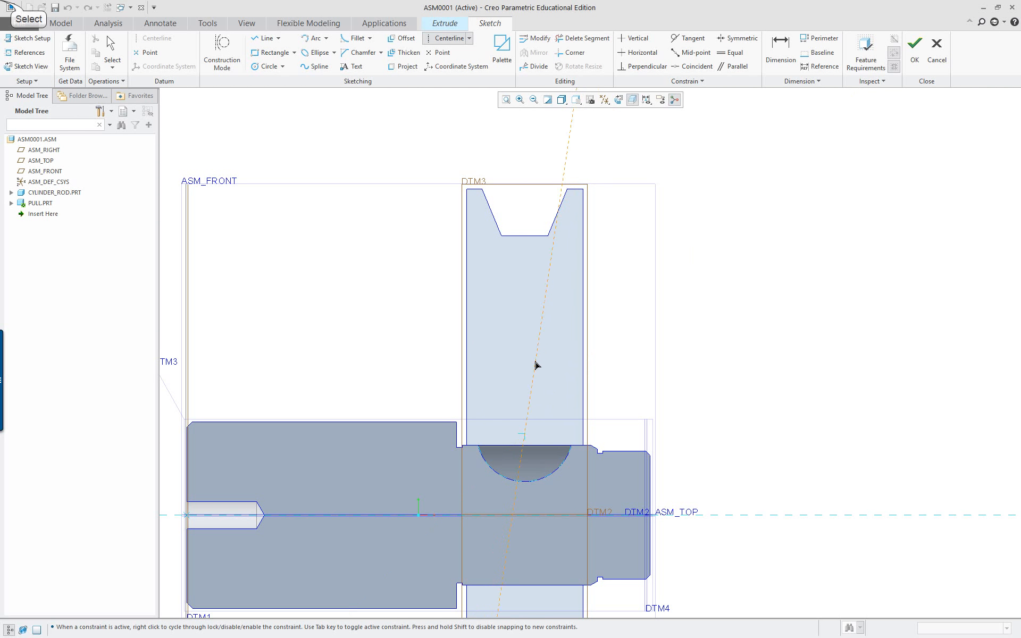
click(530, 361)
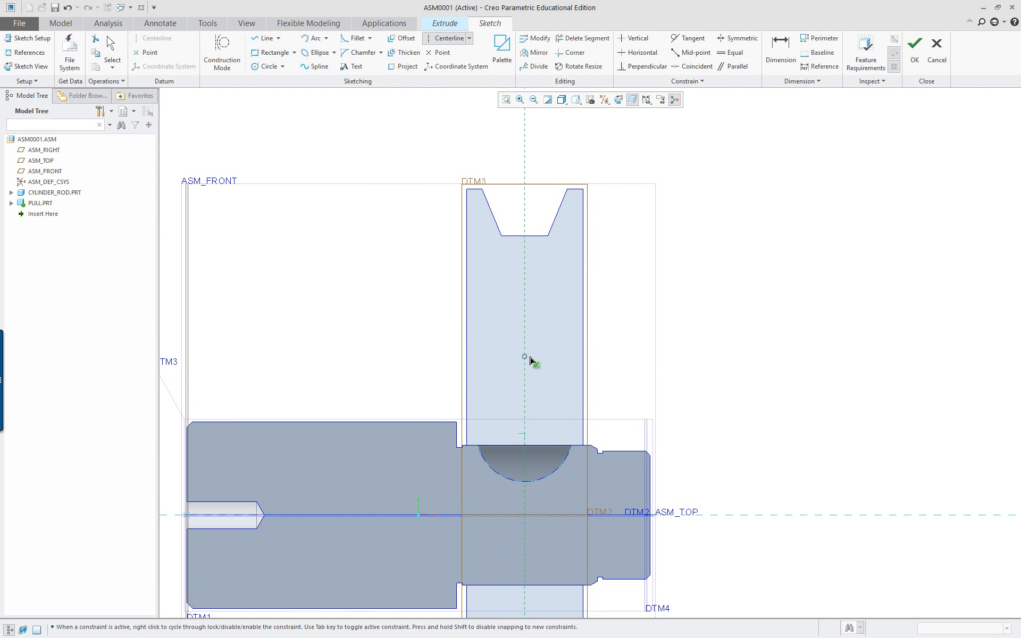
middle_click(736, 351)
scroll(736, 351, up, 1)
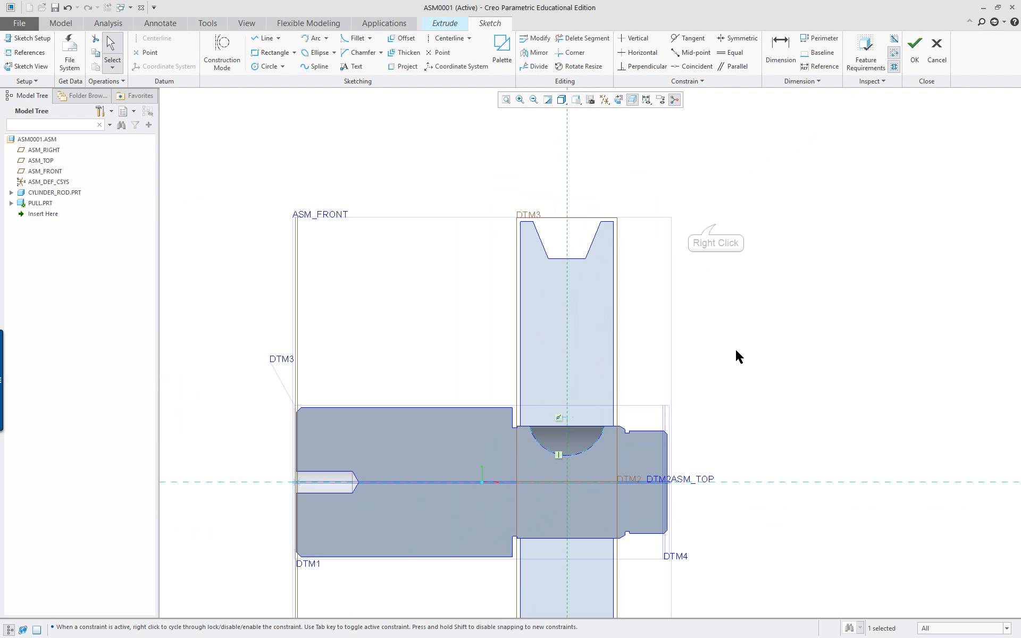
scroll(736, 345, down, 1)
right_click(716, 224)
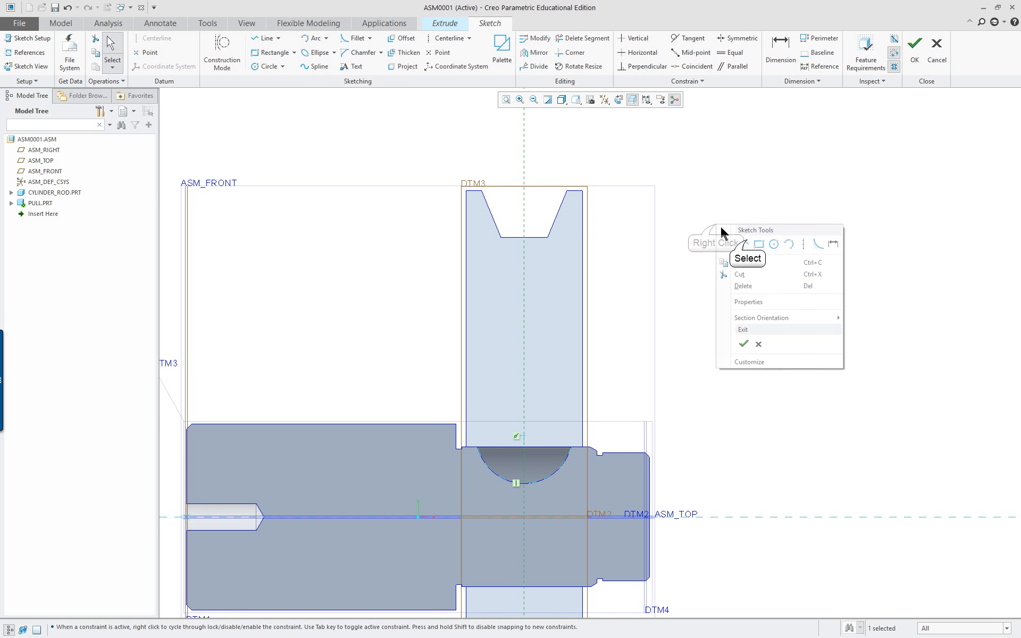
click(747, 240)
click(582, 248)
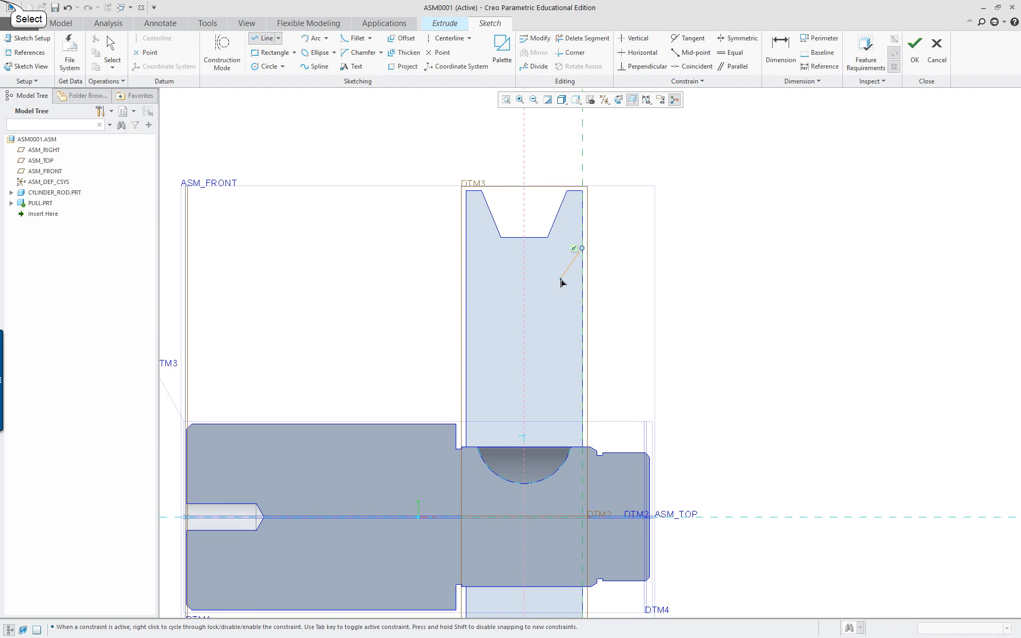
click(561, 278)
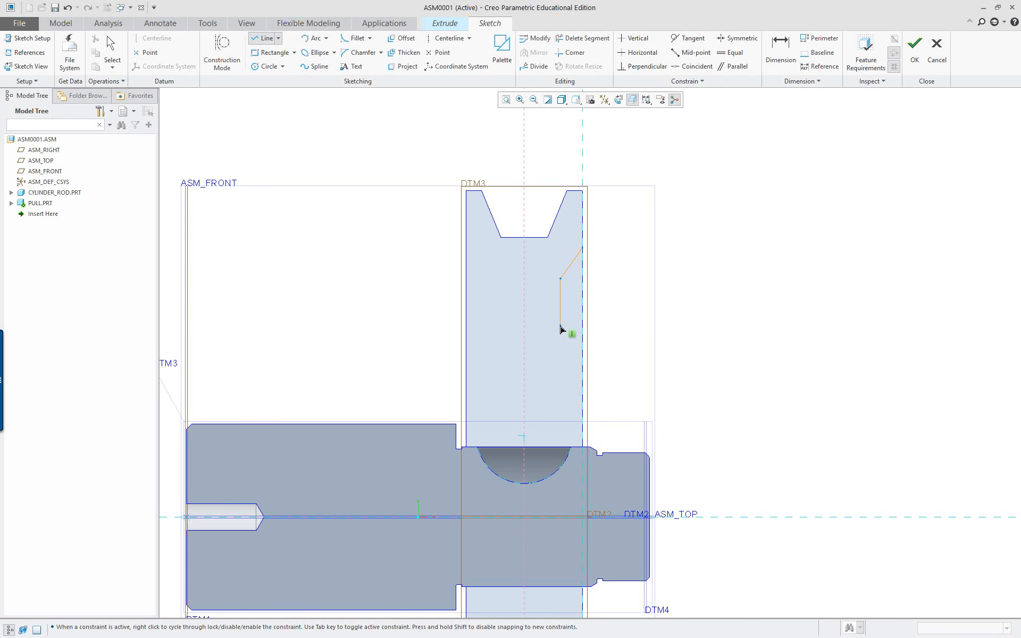
middle_click(619, 314)
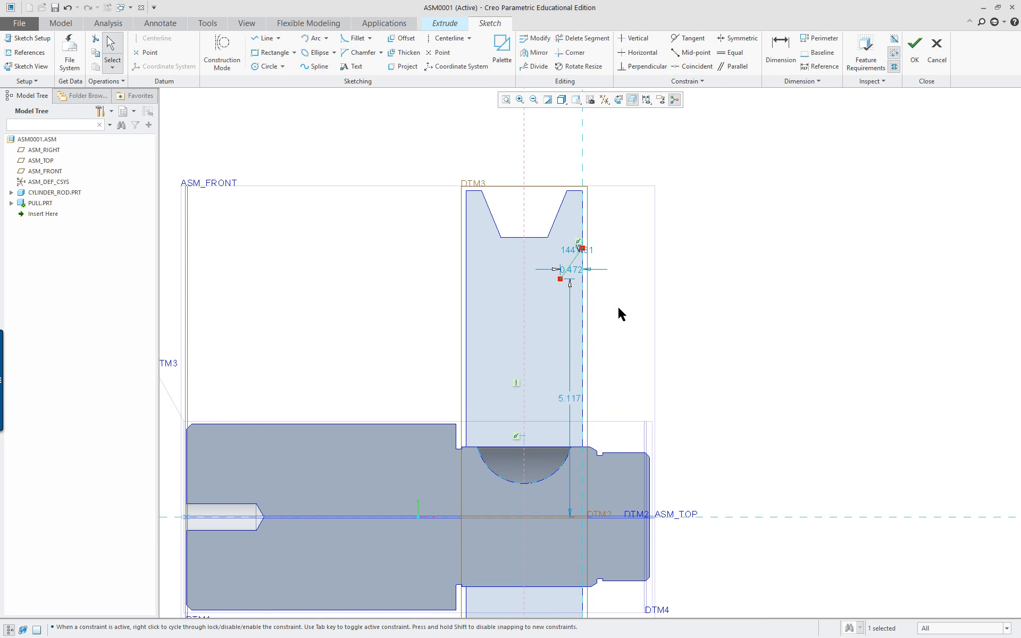
click(67, 8)
Step: Sketch a horizontal line across the pulley's full width, from side face to side face, about 2.36 above the rod axis
scroll(371, 234, up, 3)
scroll(367, 272, down, 5)
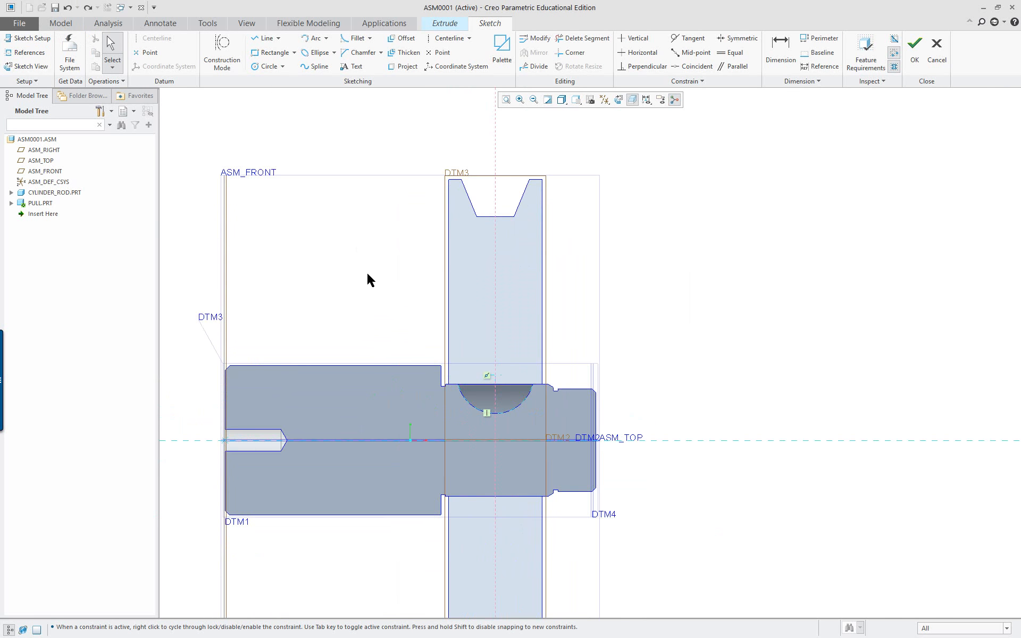
scroll(534, 447, down, 2)
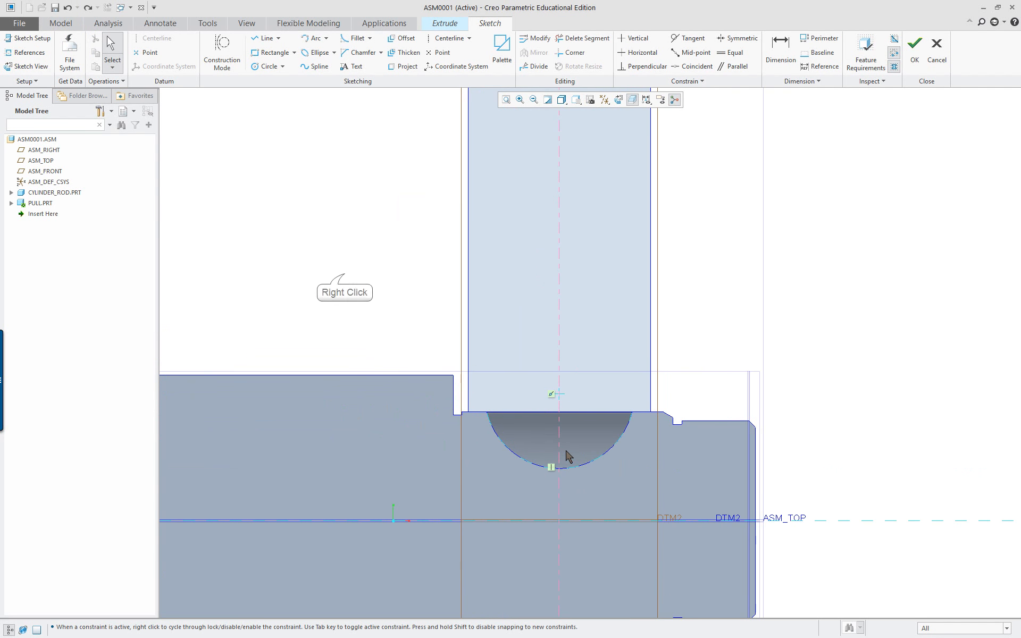
right_click(348, 276)
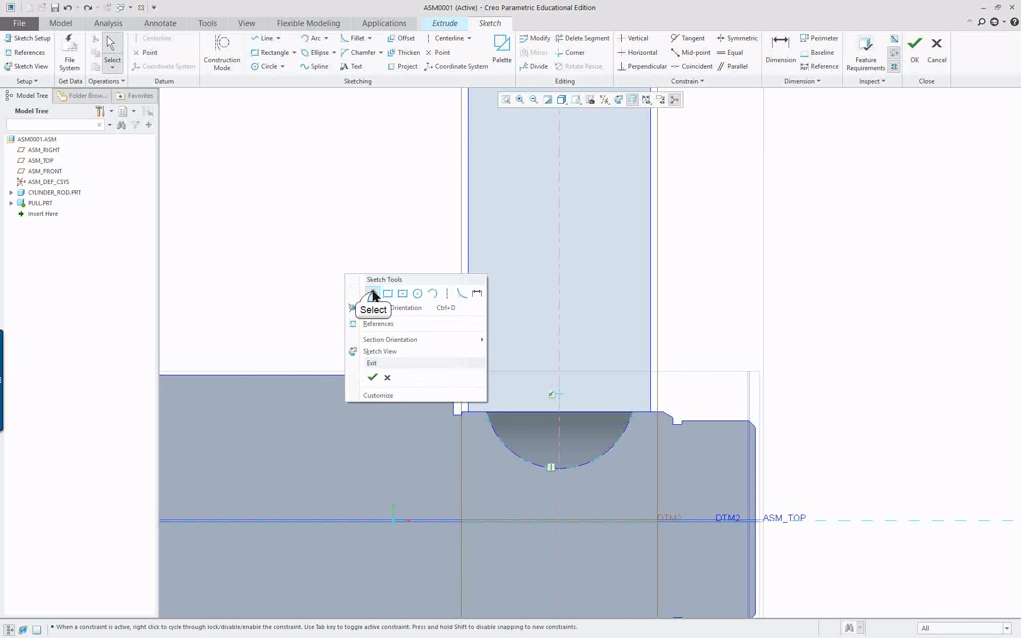
click(373, 294)
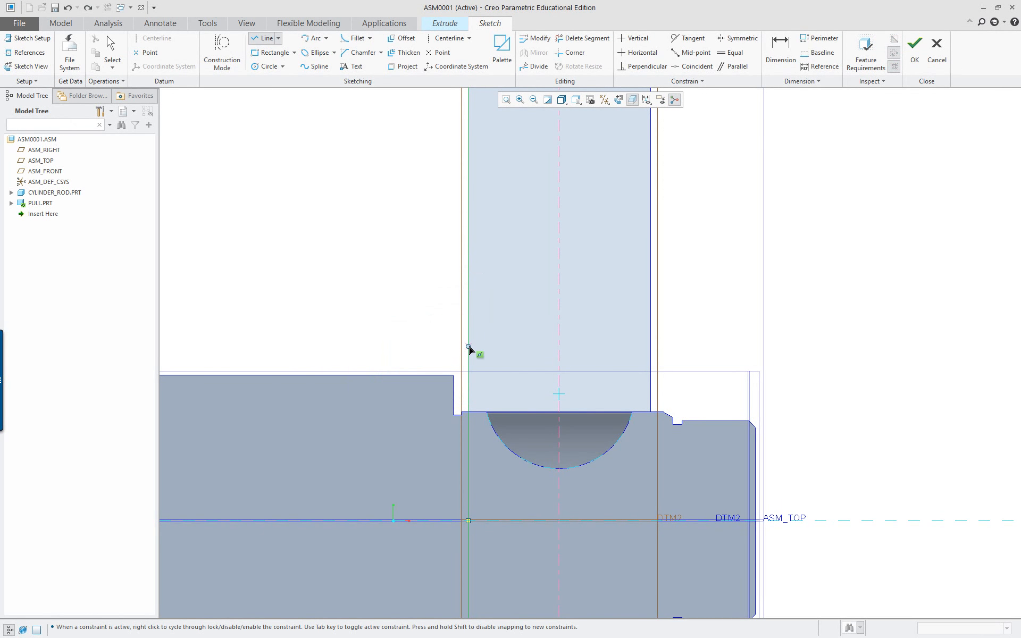
click(469, 349)
click(469, 350)
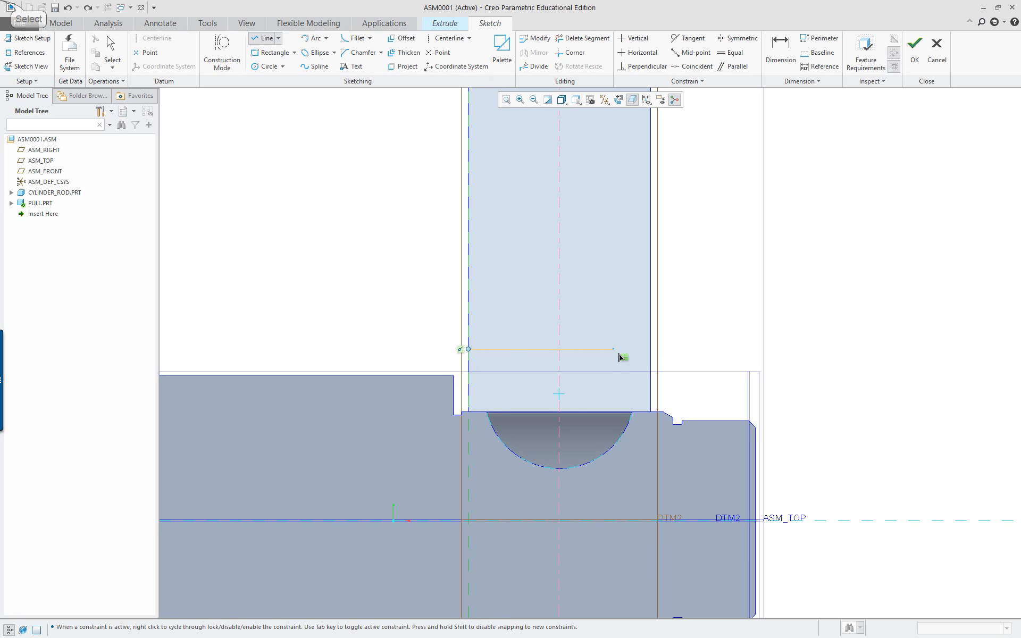
click(649, 351)
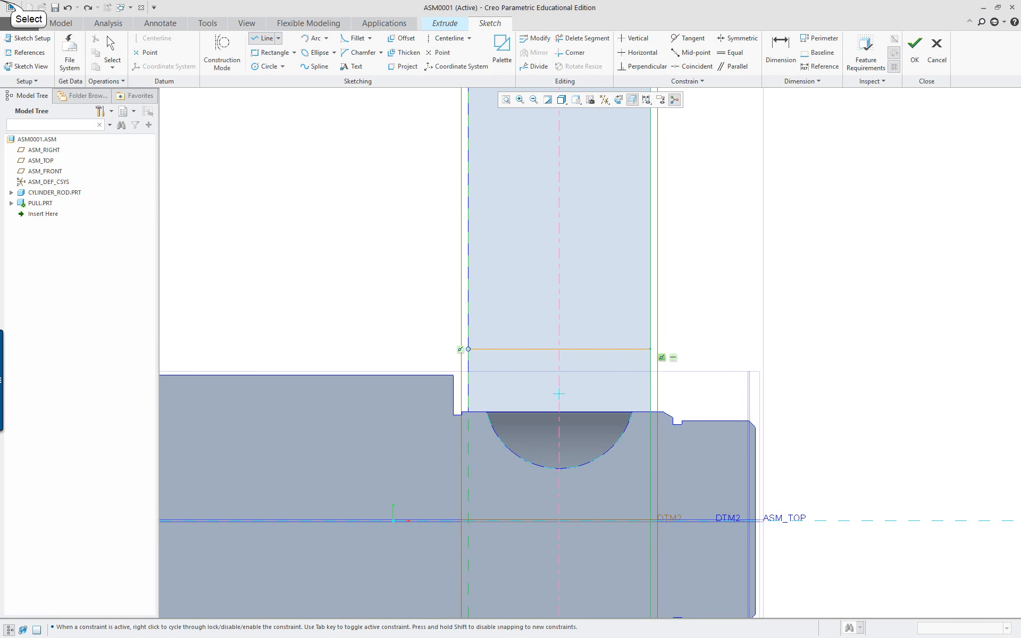
middle_click(337, 261)
middle_click(335, 253)
scroll(366, 280, up, 3)
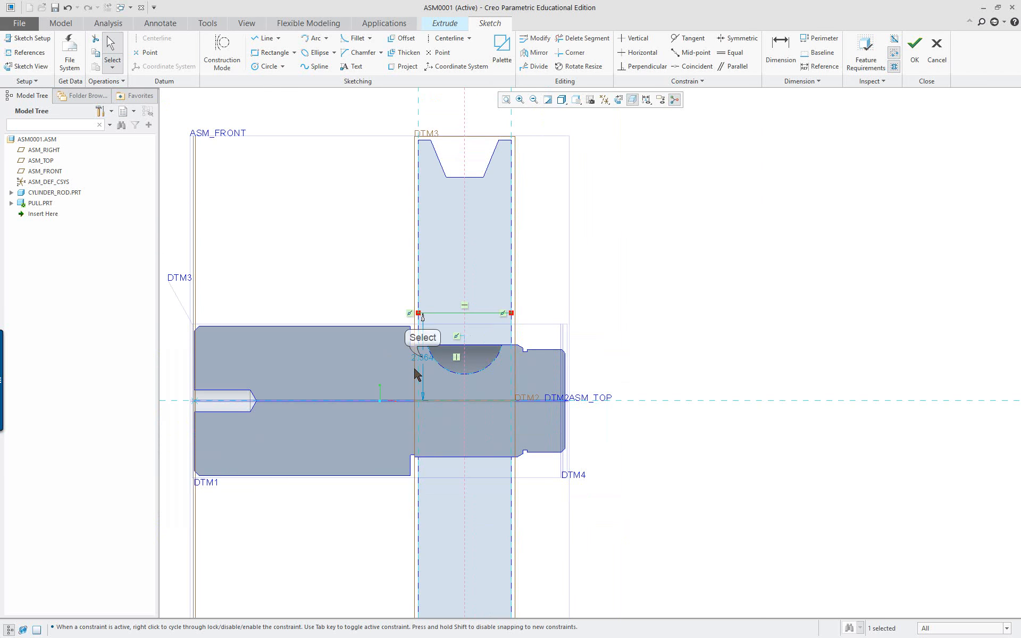
Step: Move the horizontal line's height dimension clear of the pulley, beyond the rod's threaded end, and set it to 2
mouse_move(423, 357)
mouse_down()
mouse_move(622, 371)
mouse_move(636, 381)
mouse_move(591, 378)
mouse_up()
scroll(558, 341, down, 2)
scroll(417, 349, down, 1)
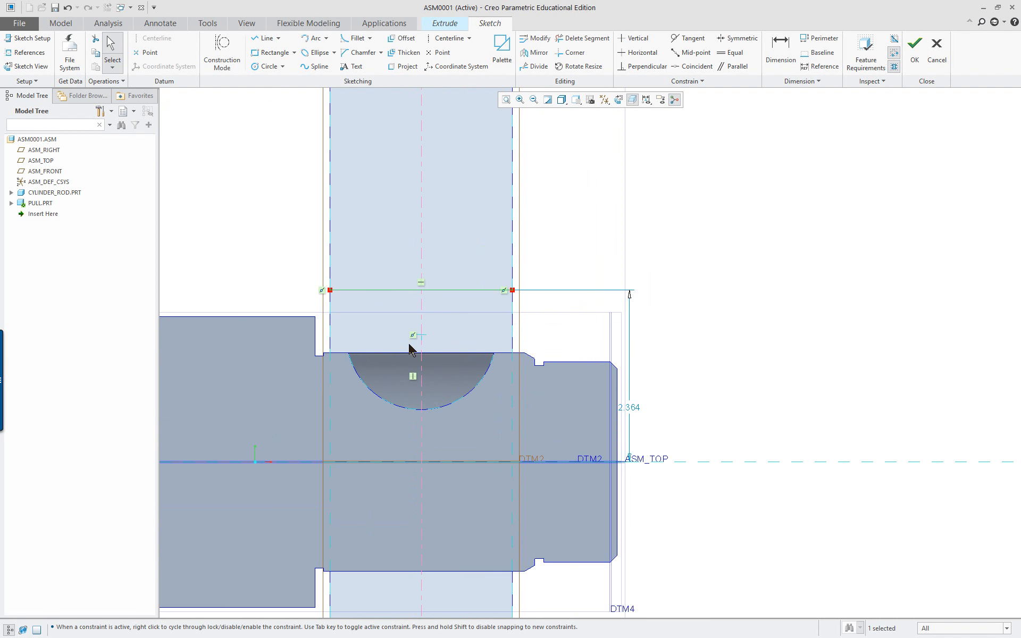
click(636, 412)
double_click(638, 407)
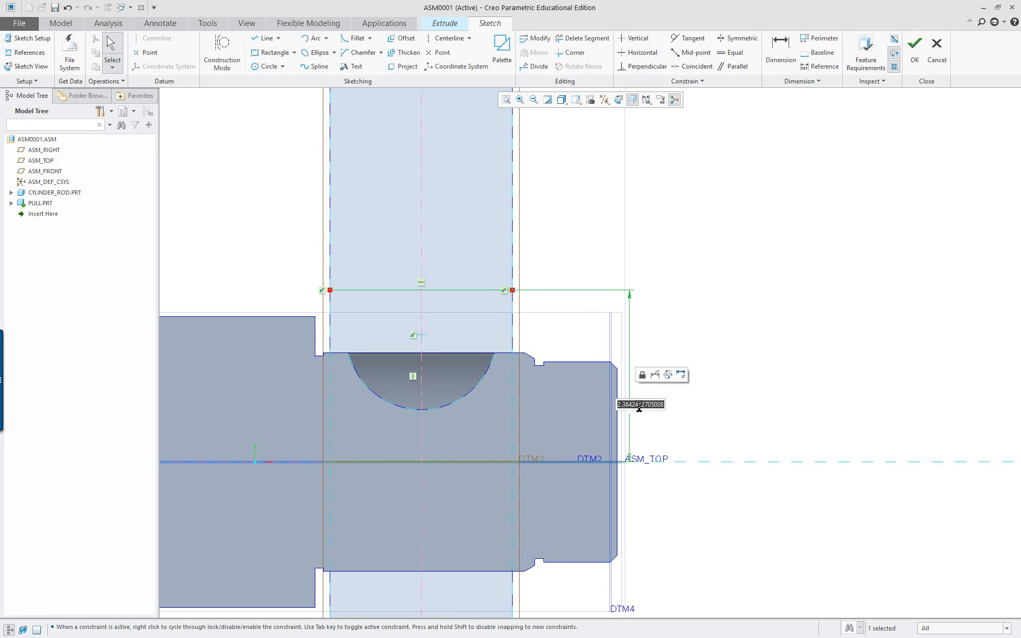
text(2)
key(Return)
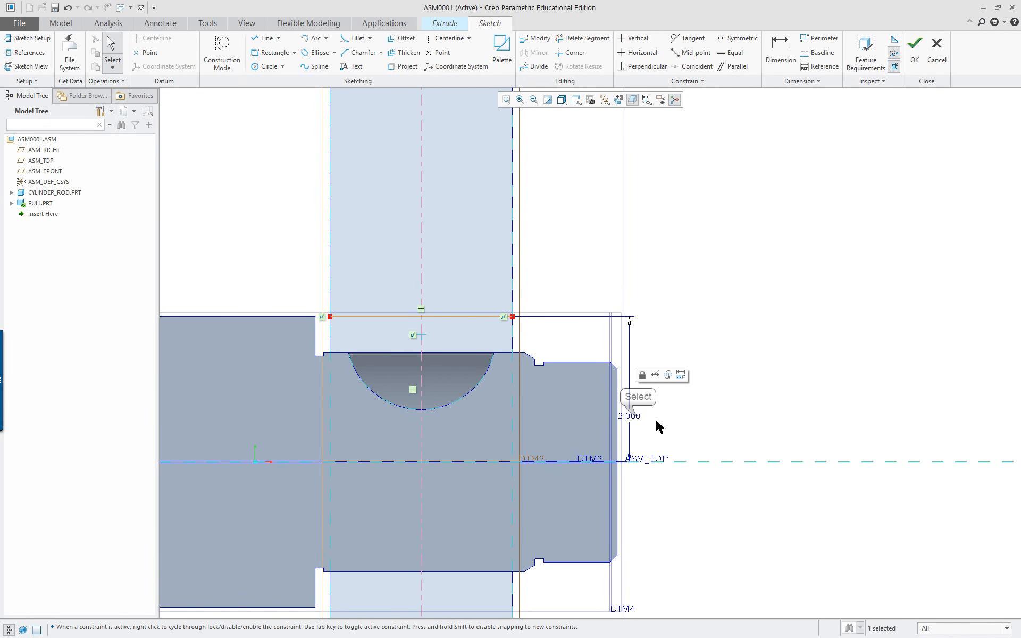
Step: Move the line's height dimension farther beyond the rod's threaded end and finish the section sketch
drag(638, 418, 673, 411)
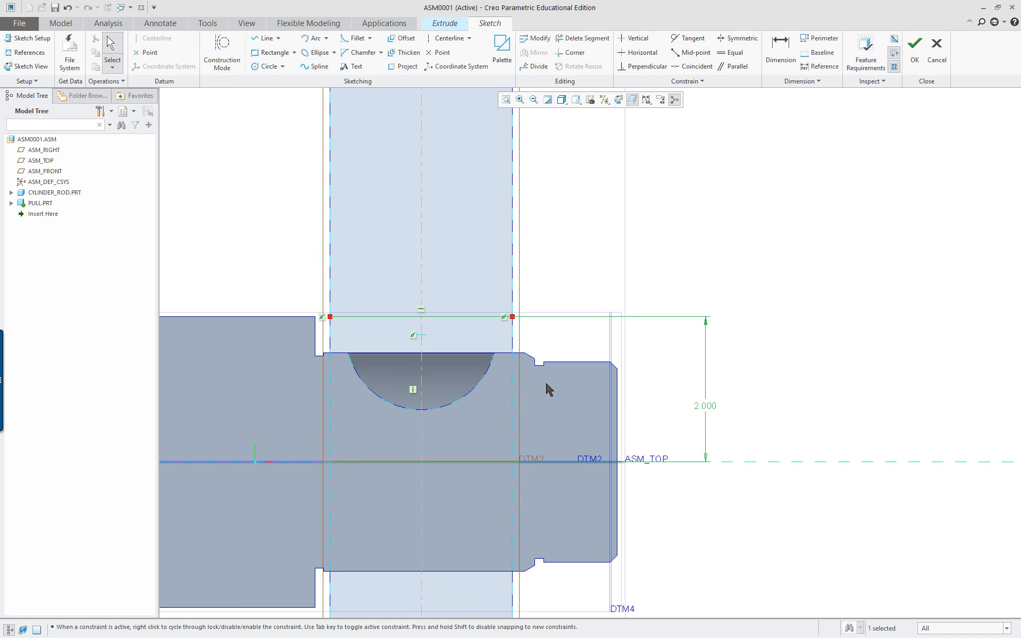
middle_drag(549, 390, 517, 409)
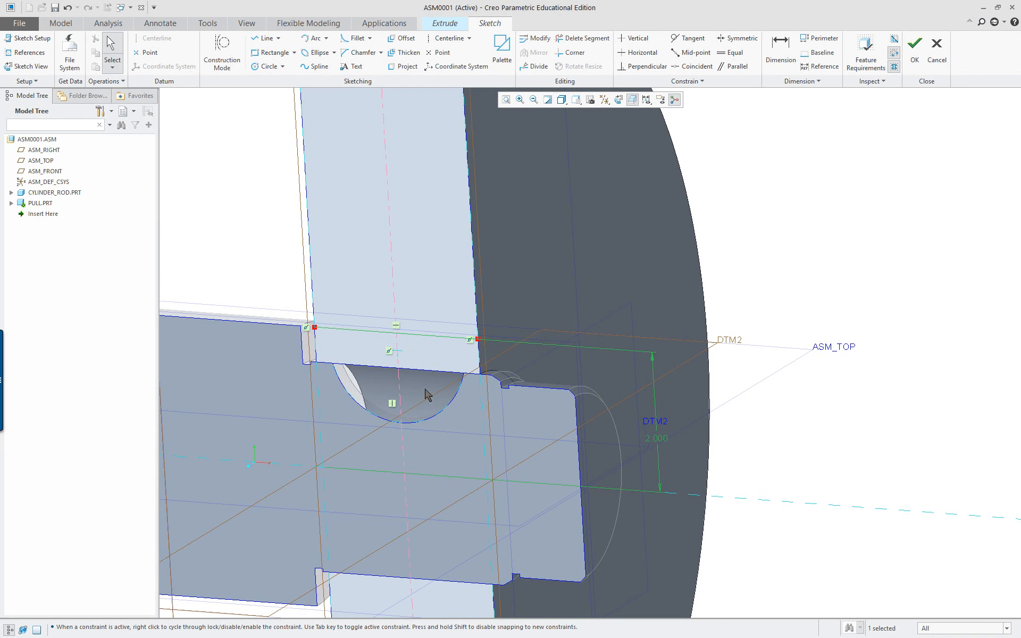
scroll(789, 234, up, 2)
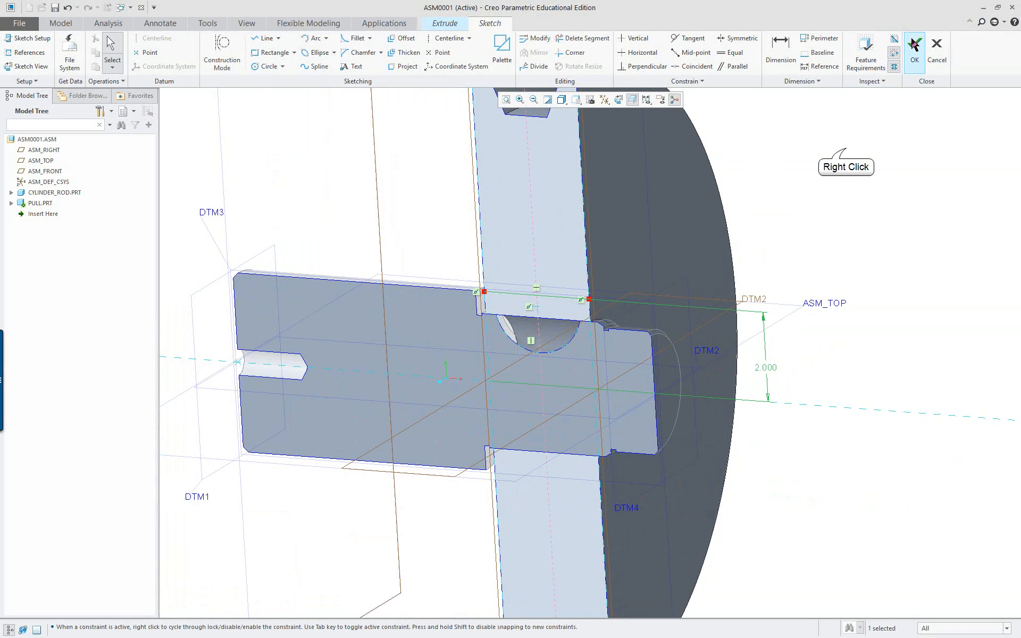
right_click(849, 163)
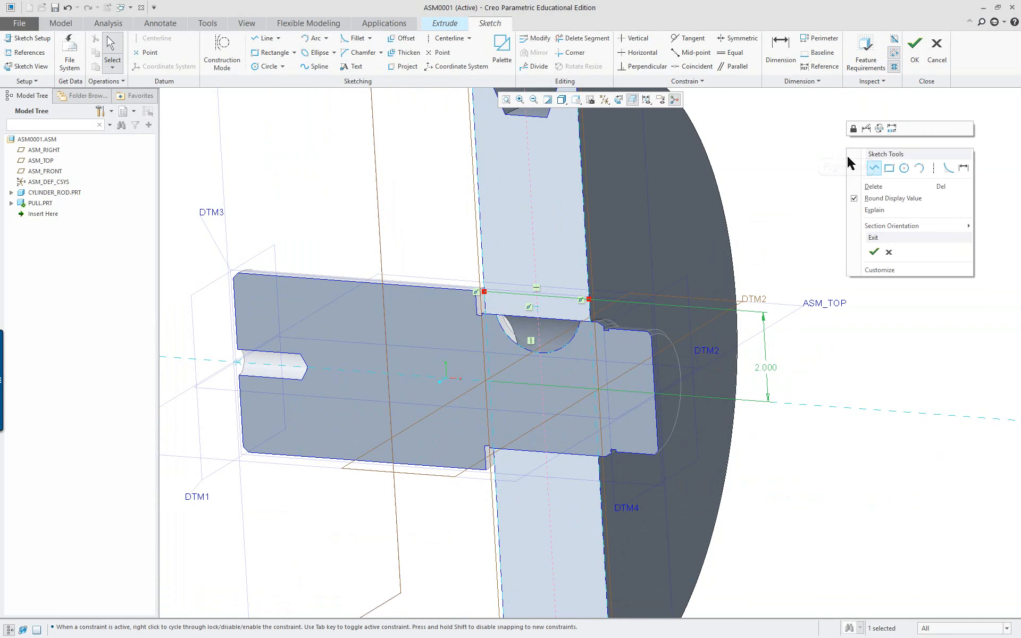
click(873, 254)
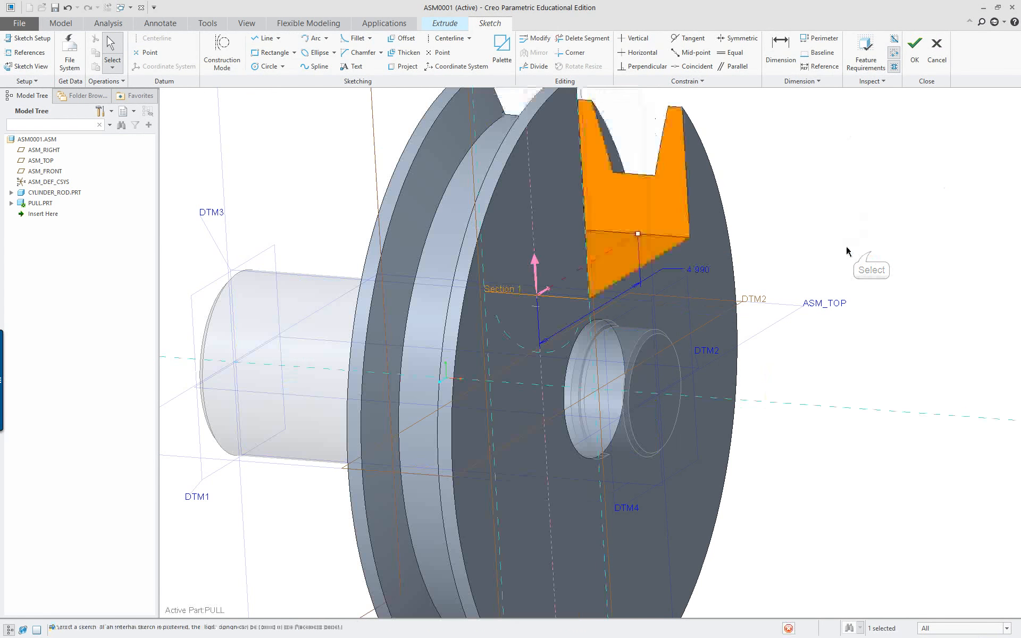
scroll(840, 155, up, 5)
scroll(812, 182, down, 5)
scroll(811, 179, down, 1)
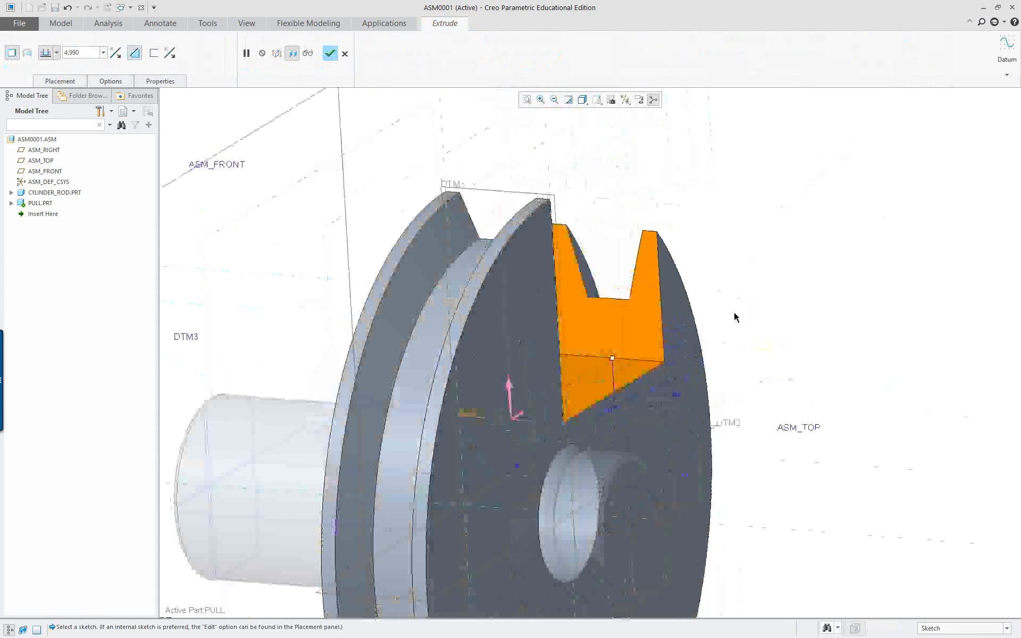
scroll(734, 317, up, 2)
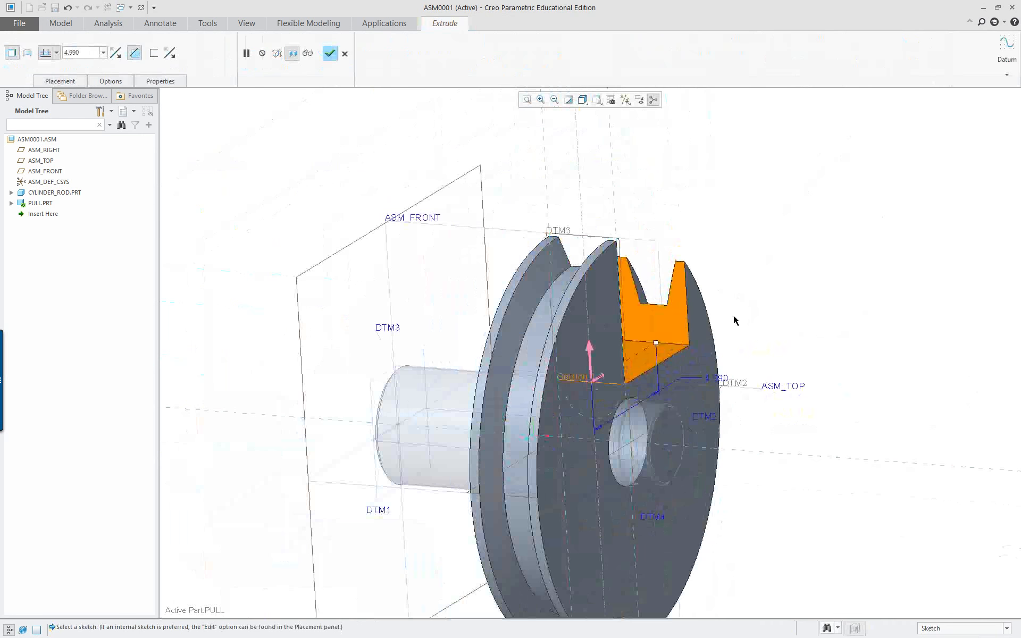
Step: Try both material sides of the sketched line for the extruded cut
click(591, 359)
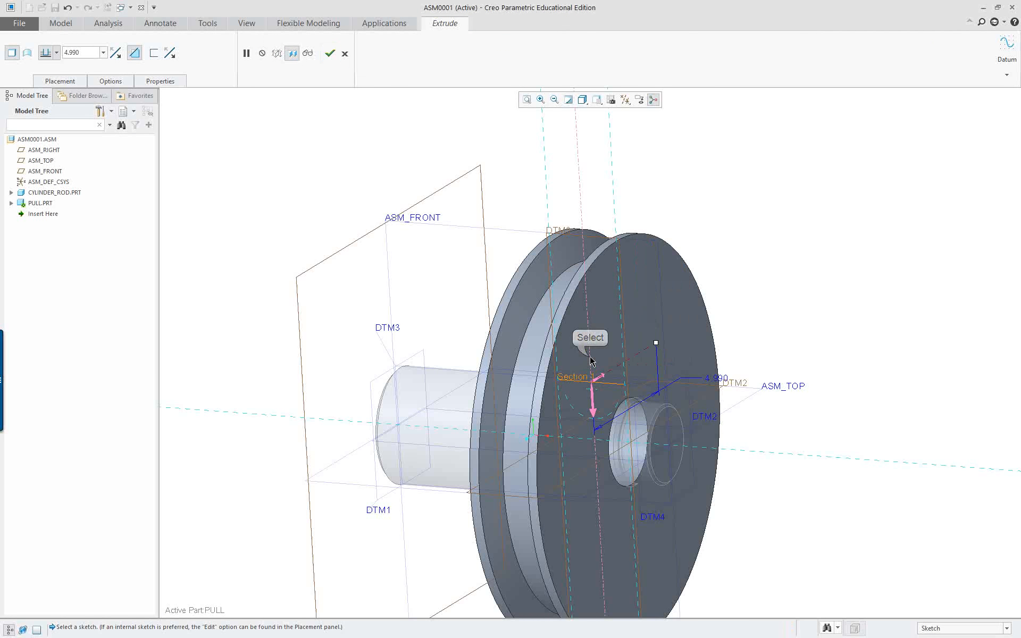
click(594, 391)
scroll(697, 365, down, 1)
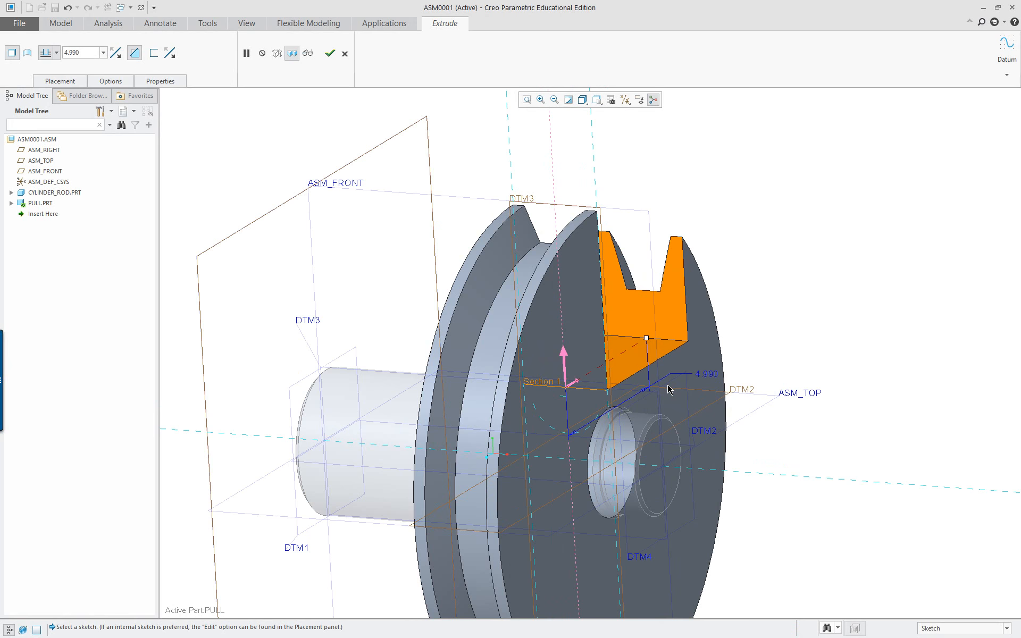
scroll(668, 389, down, 1)
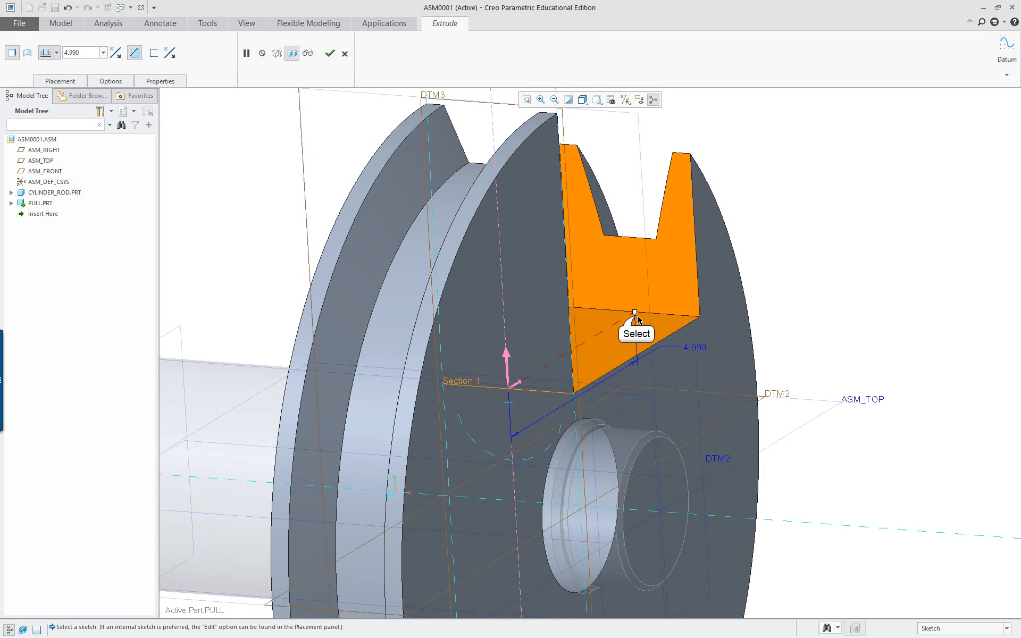
Step: Set the cut's blind depth to about 3.969 and bring up the depth choices for its handle
drag(636, 317, 612, 333)
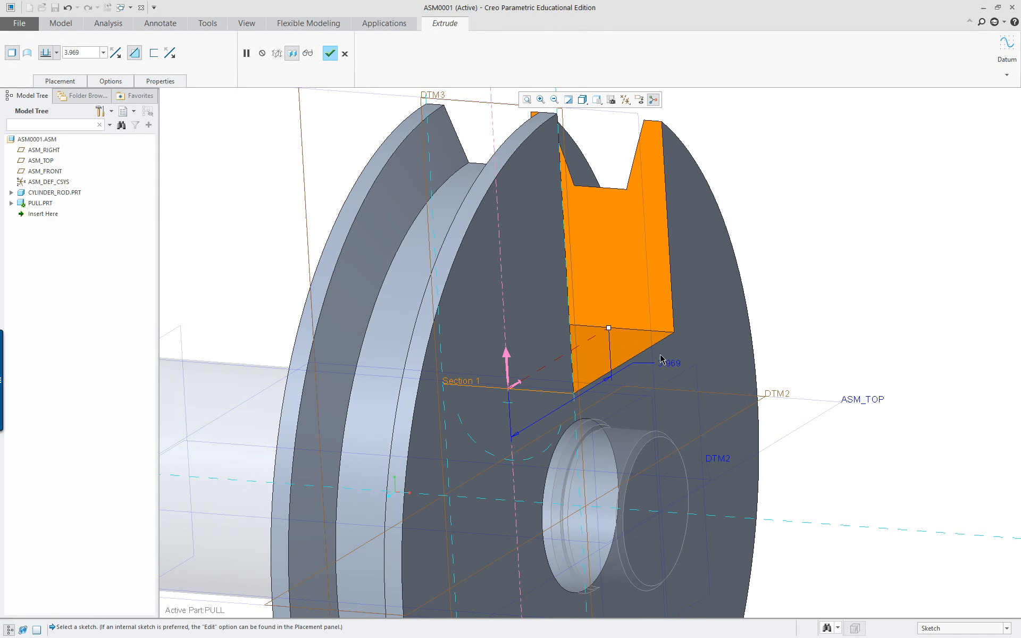
right_click(614, 330)
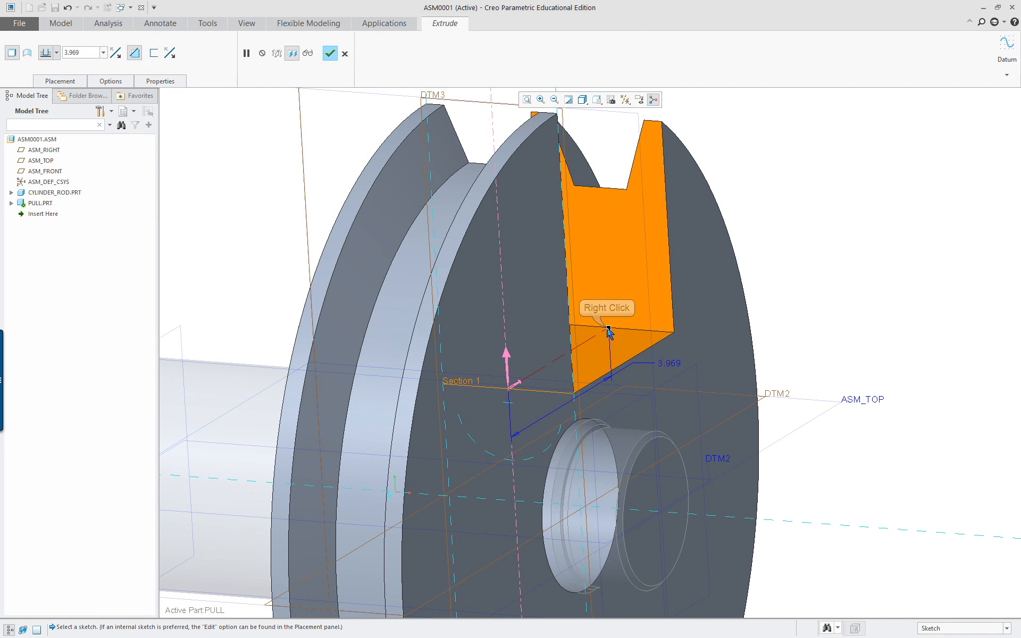
right_click(609, 328)
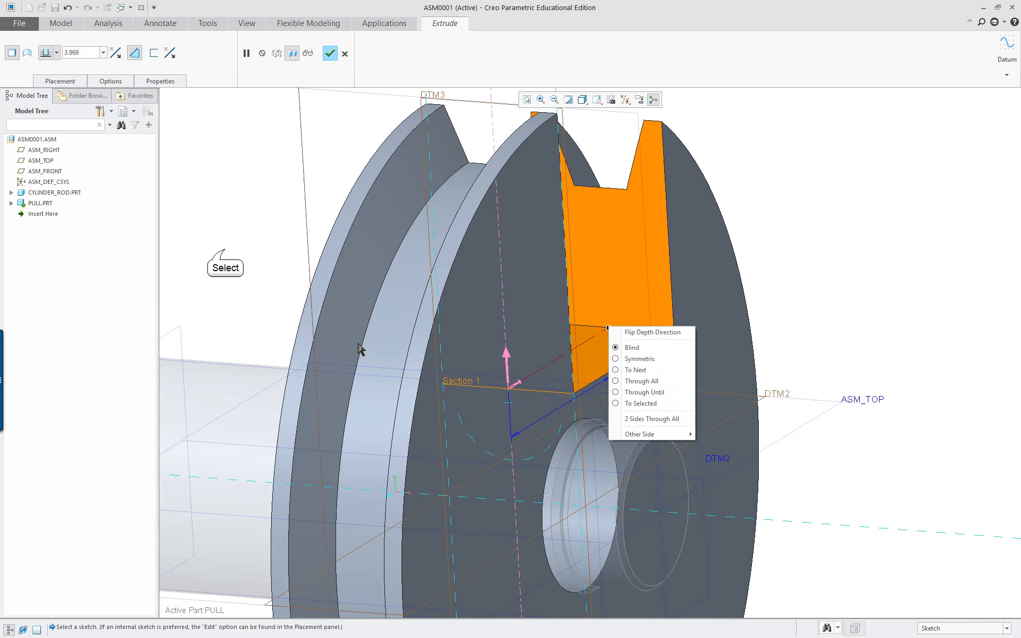
click(225, 249)
Step: Set the cut's Side 1 depth to To Selected, ending at a flat side wall of the rod's semicircular keyway
click(111, 81)
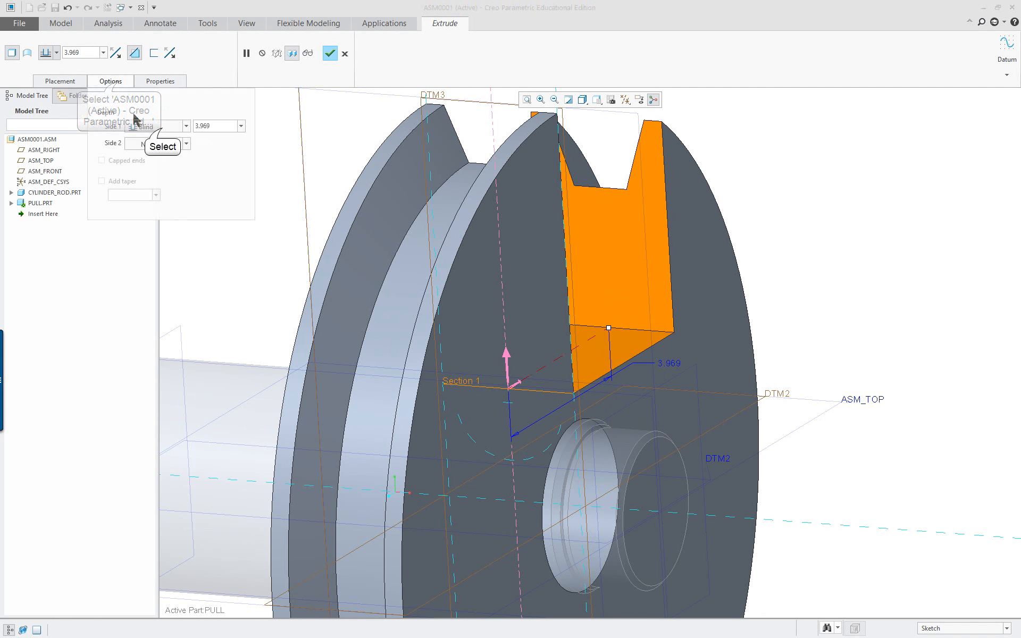
click(159, 126)
scroll(164, 166, down, 2)
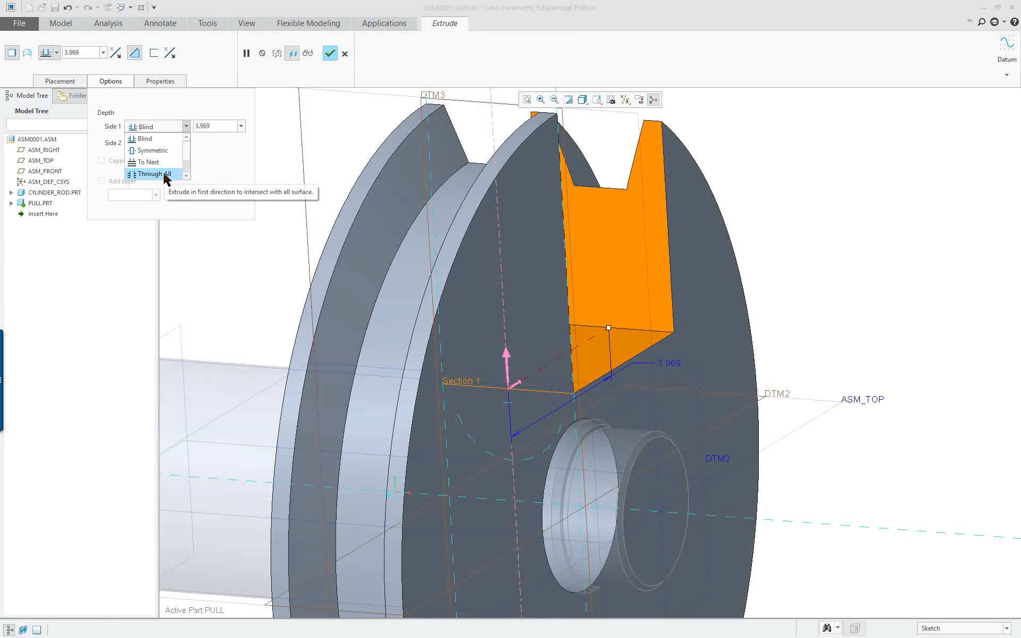
click(157, 173)
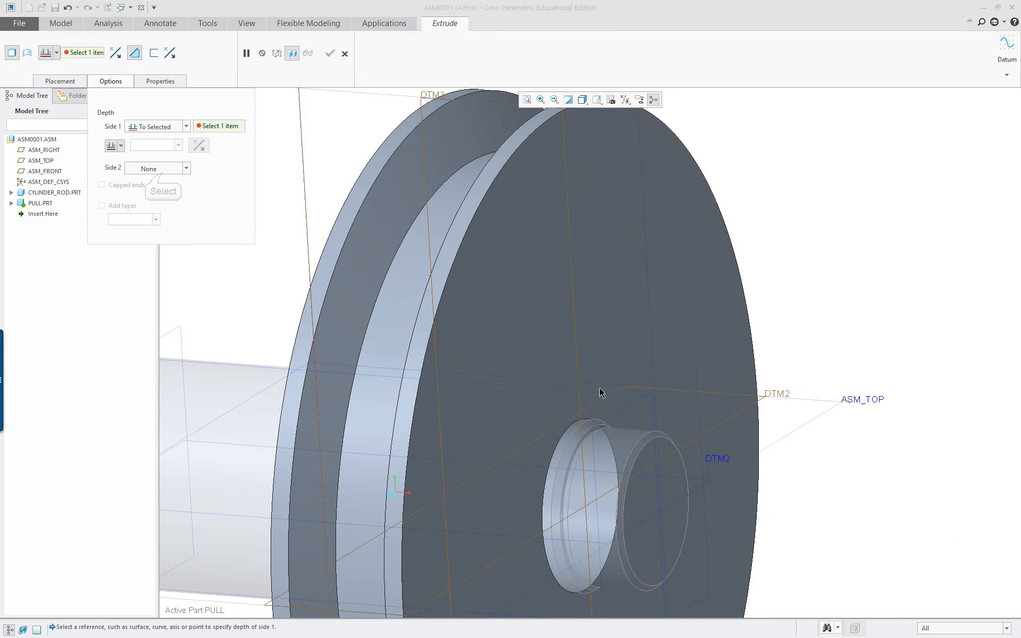
right_click(544, 439)
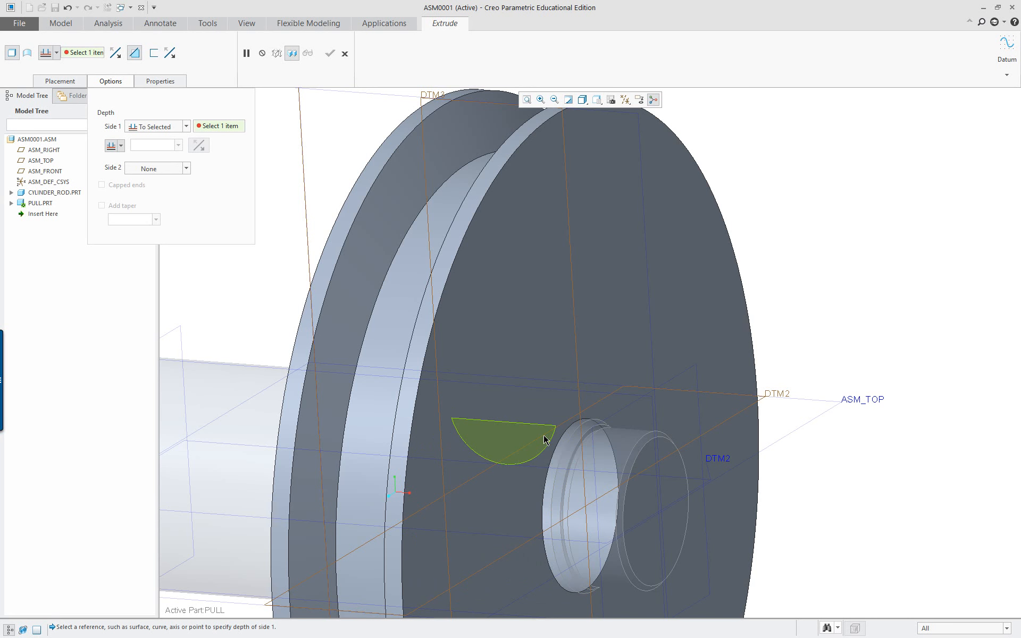
middle_drag(547, 440, 527, 444)
right_click(522, 442)
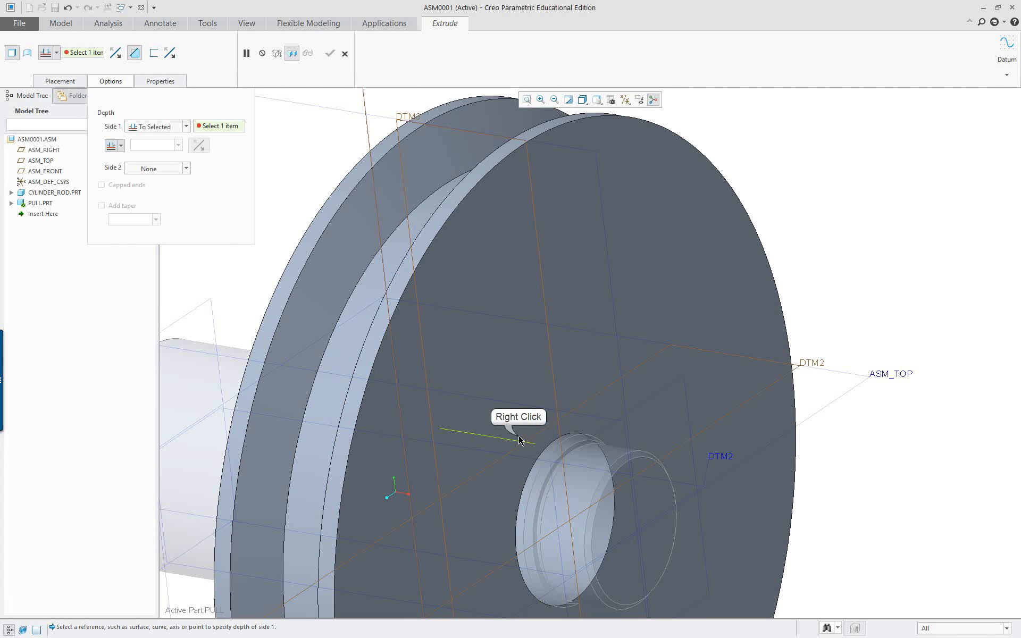
right_click(519, 436)
right_click(519, 436)
click(519, 436)
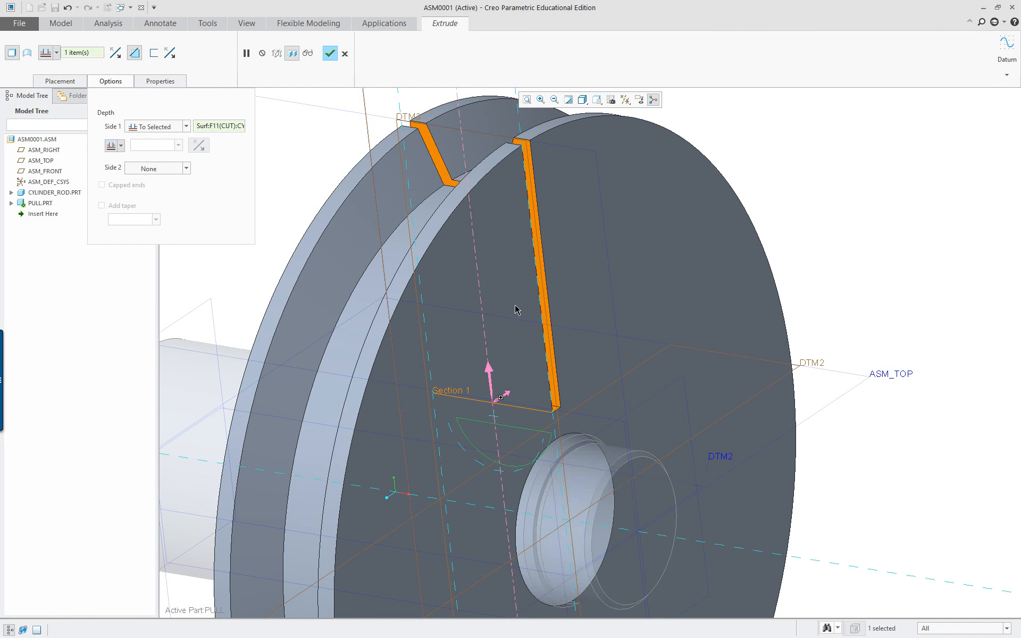
Step: Flip the material side so the cut removes the pulley material between the sketched line and the bore
click(490, 390)
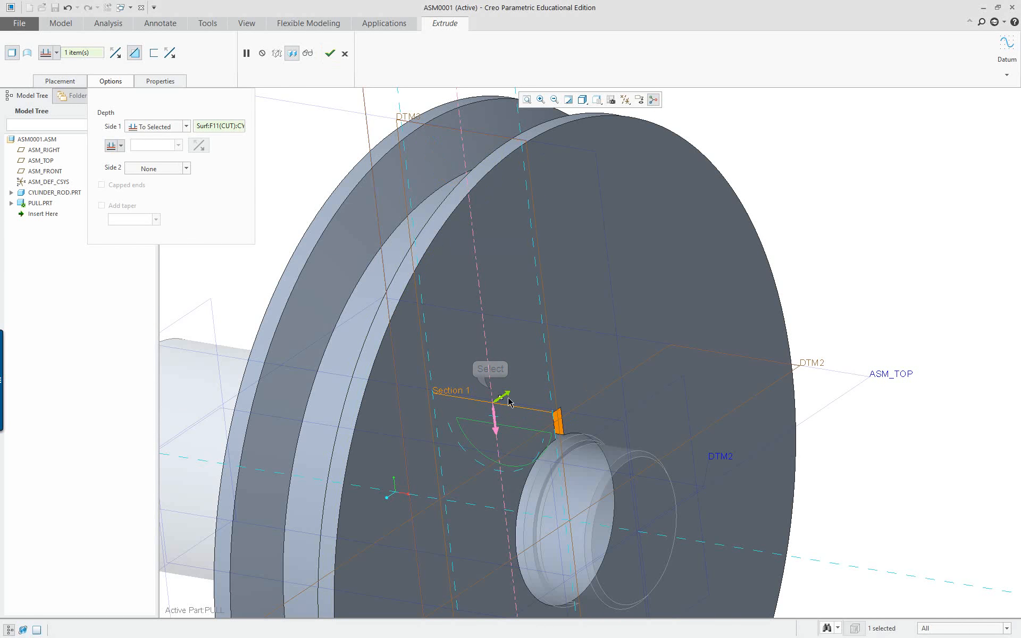
middle_drag(551, 449, 536, 444)
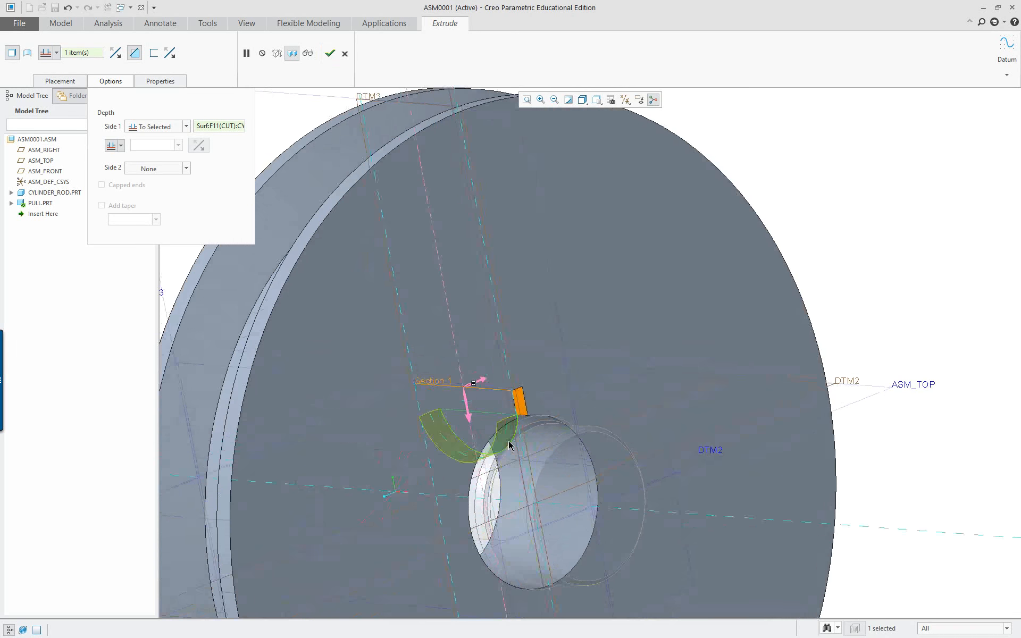
scroll(506, 439, down, 5)
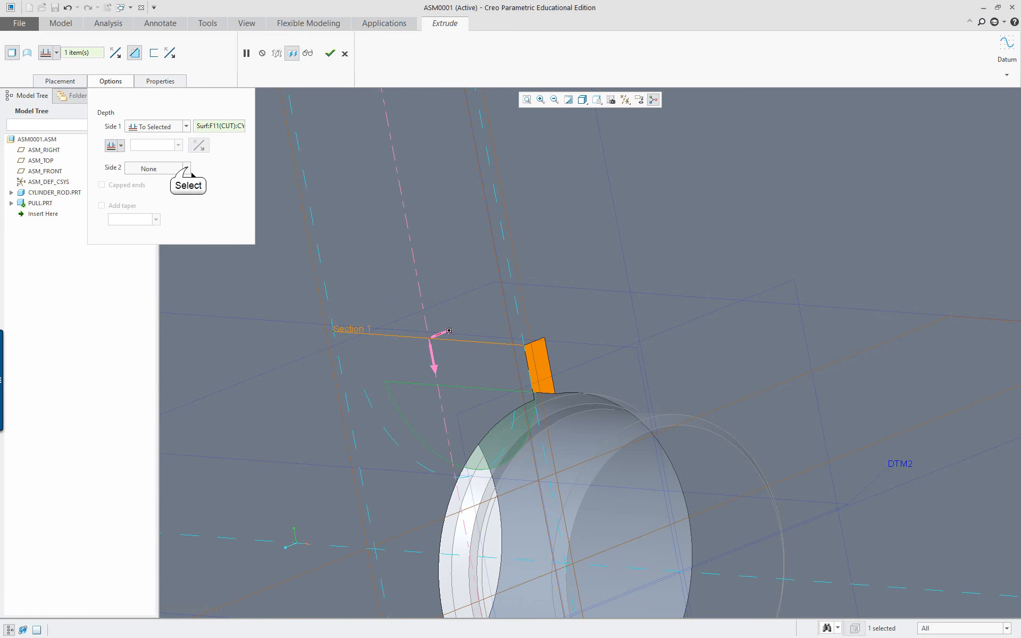
Step: Set the cut's Side 2 depth to To Selected, ending at the opposite flat wall of the rod's keyway
click(189, 169)
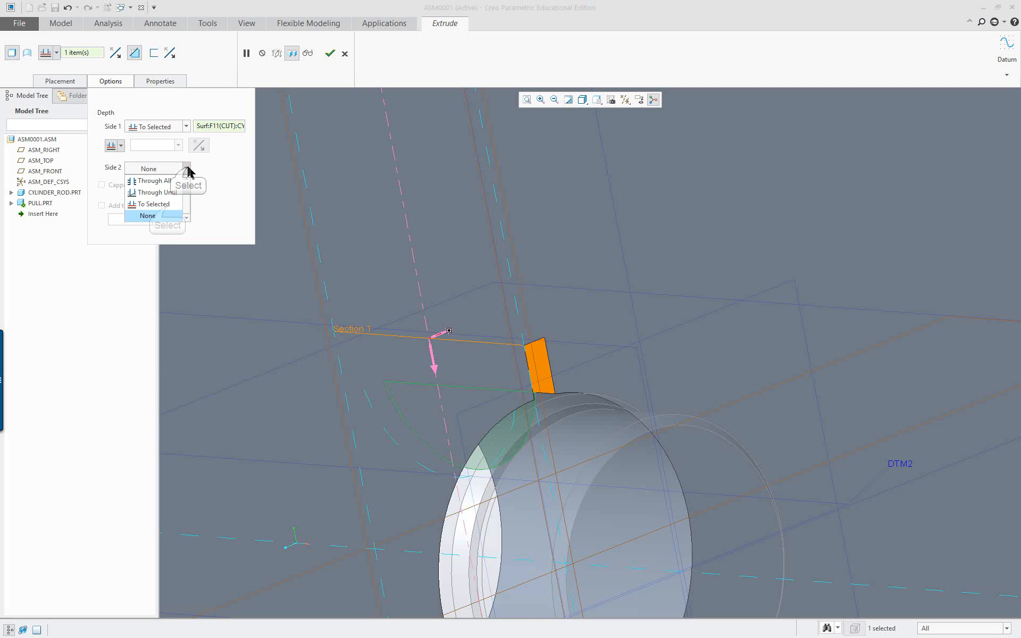
click(173, 216)
right_click(413, 458)
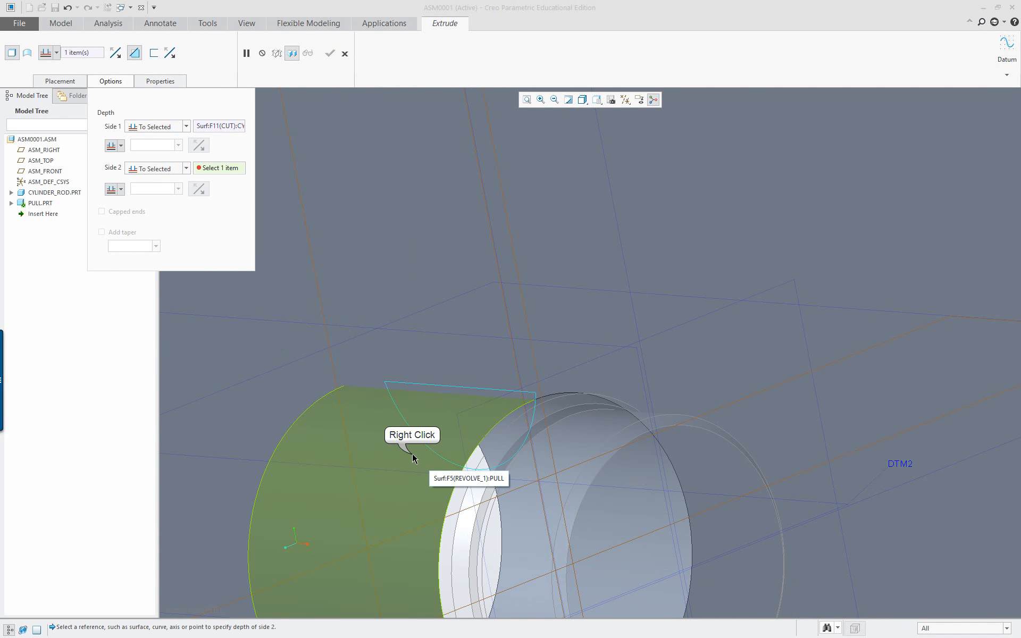
right_click(413, 458)
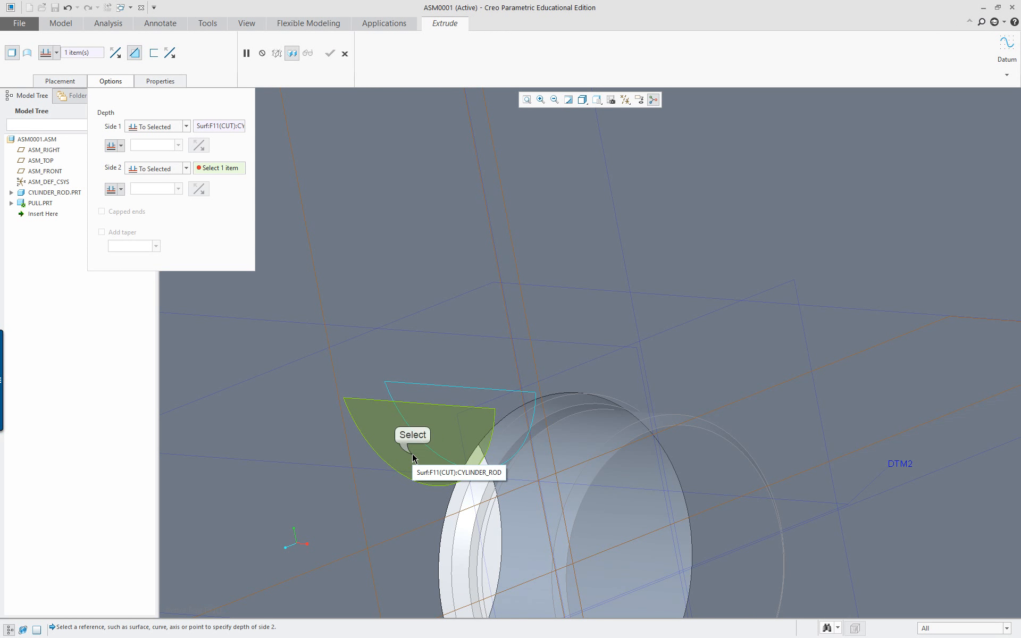
click(413, 458)
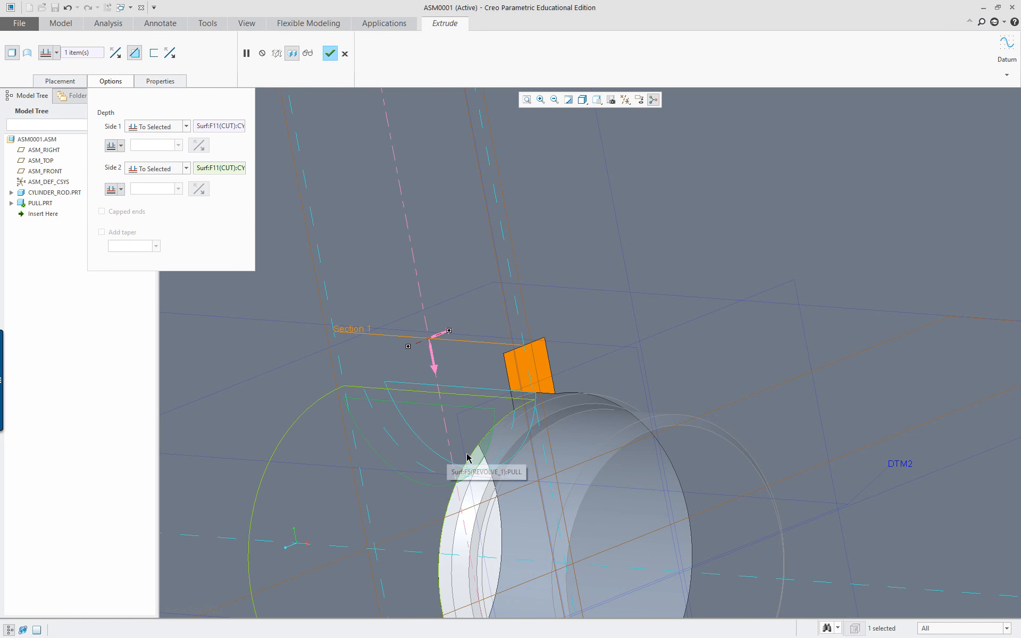
middle_drag(467, 461, 471, 429)
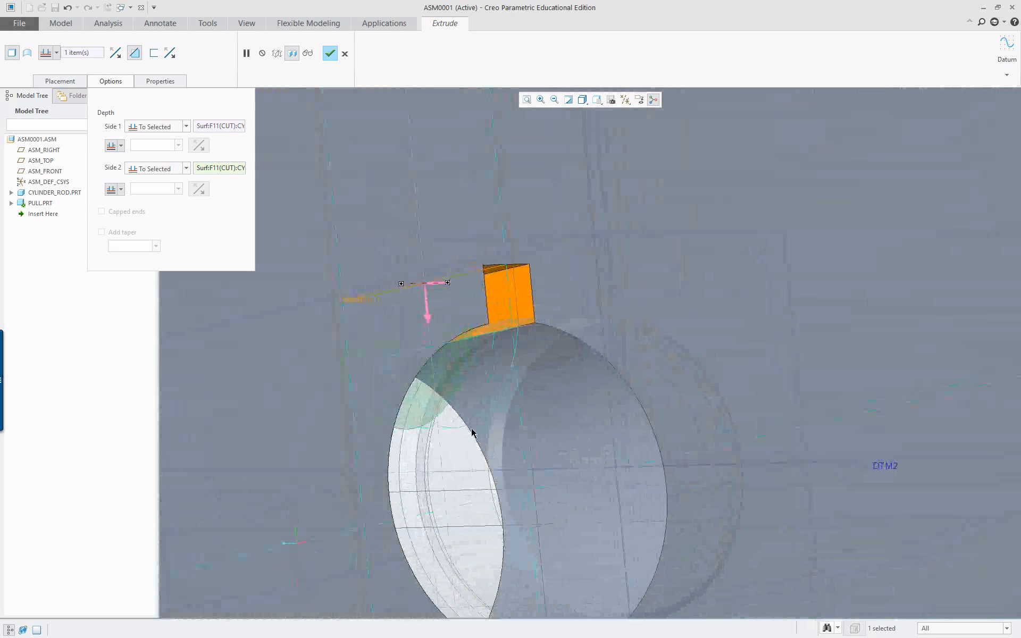
Step: Display the model as Hidden Line and turn off the datum plane display
click(583, 100)
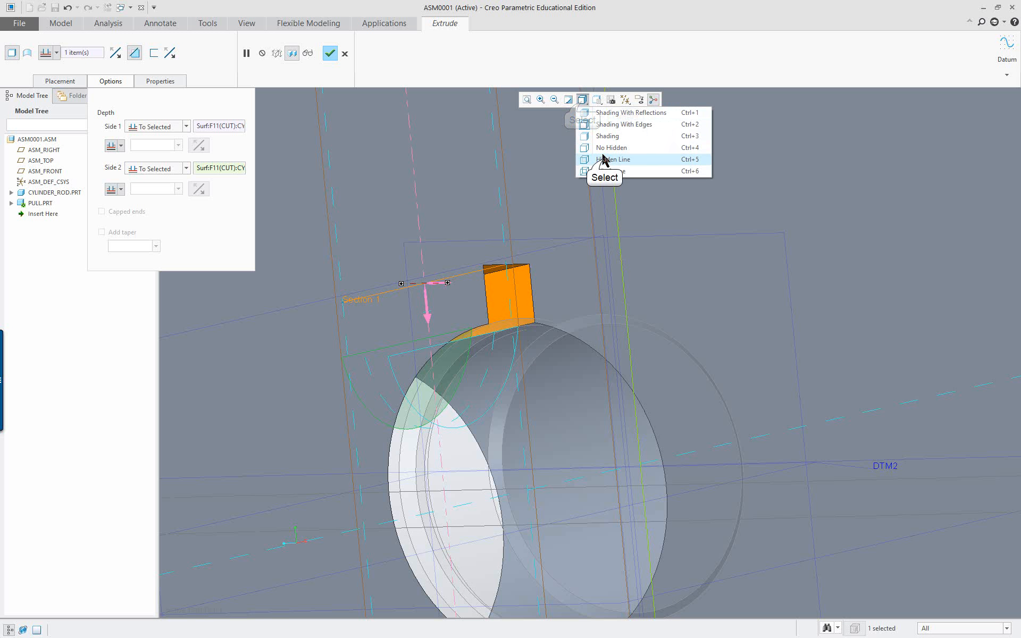
click(605, 160)
click(625, 99)
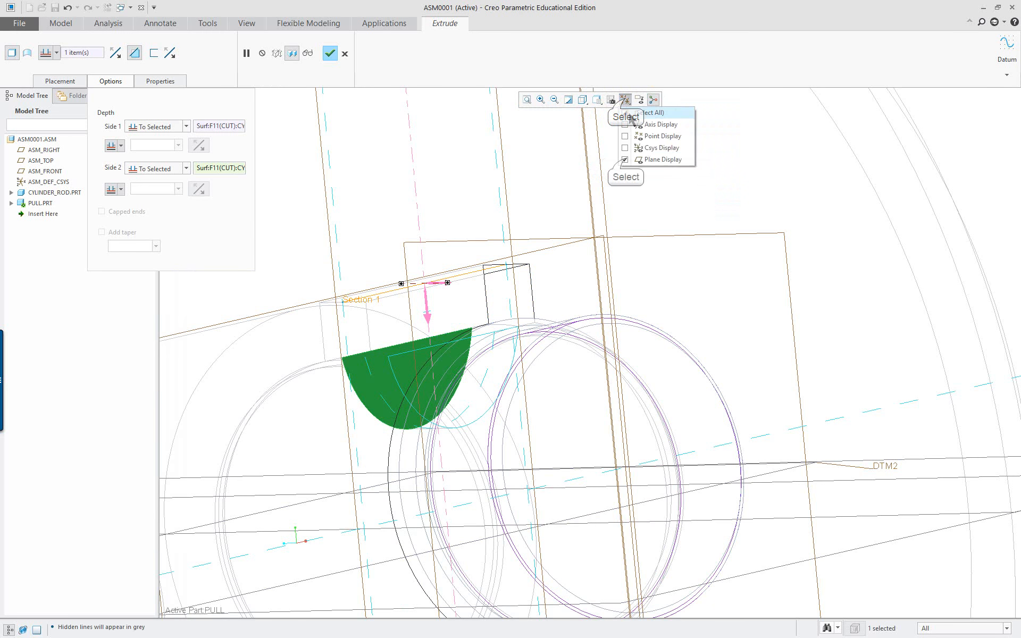
click(626, 159)
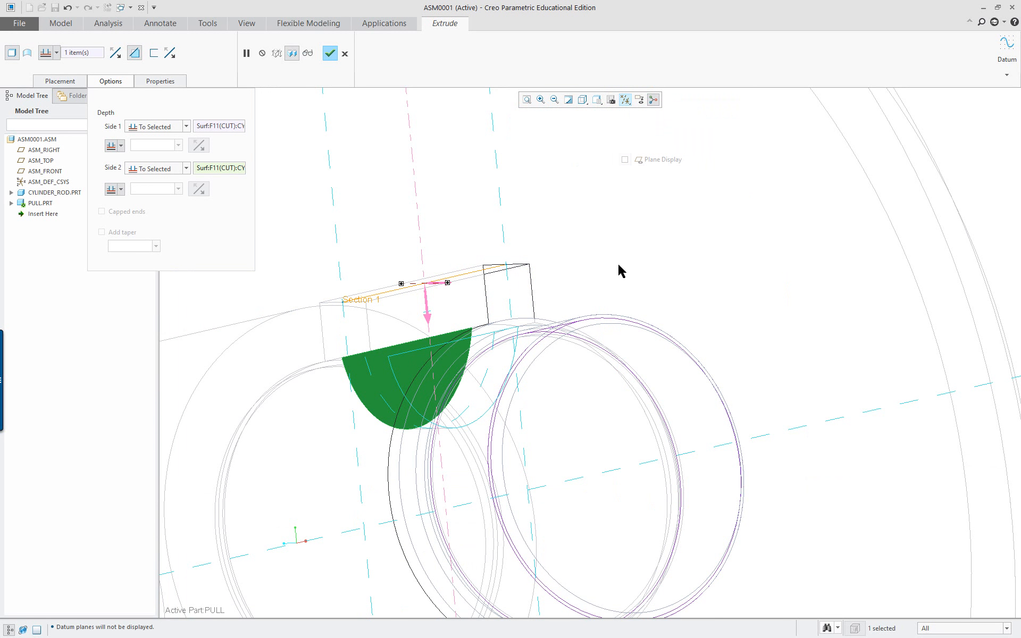
Step: Complete the extruded keyway cut through the pulley and inspect it from an angle
middle_click(599, 295)
scroll(594, 296, down, 8)
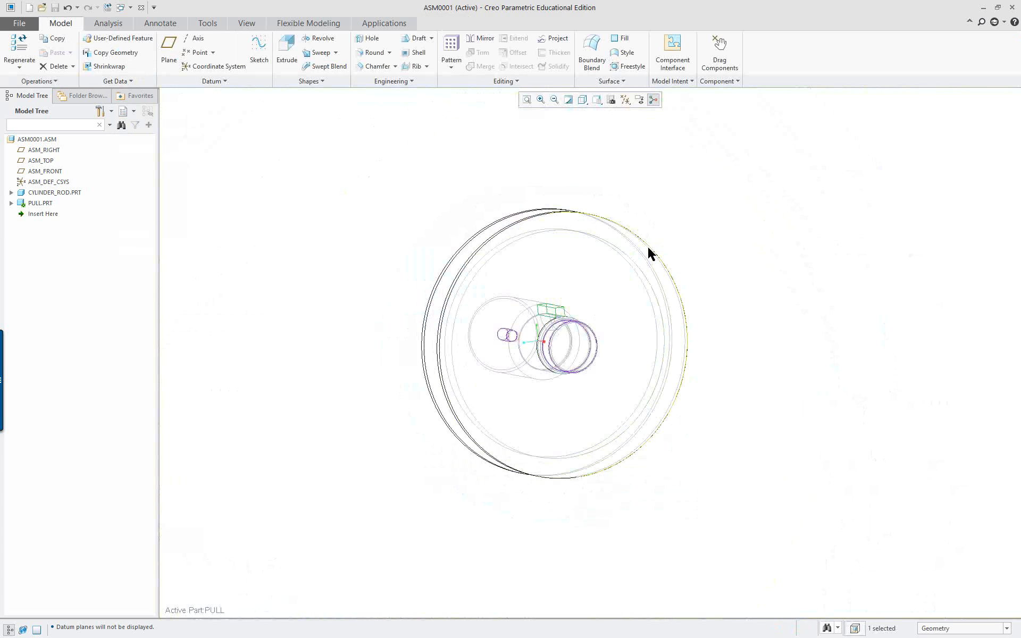
middle_drag(650, 253, 726, 365)
scroll(597, 383, up, 3)
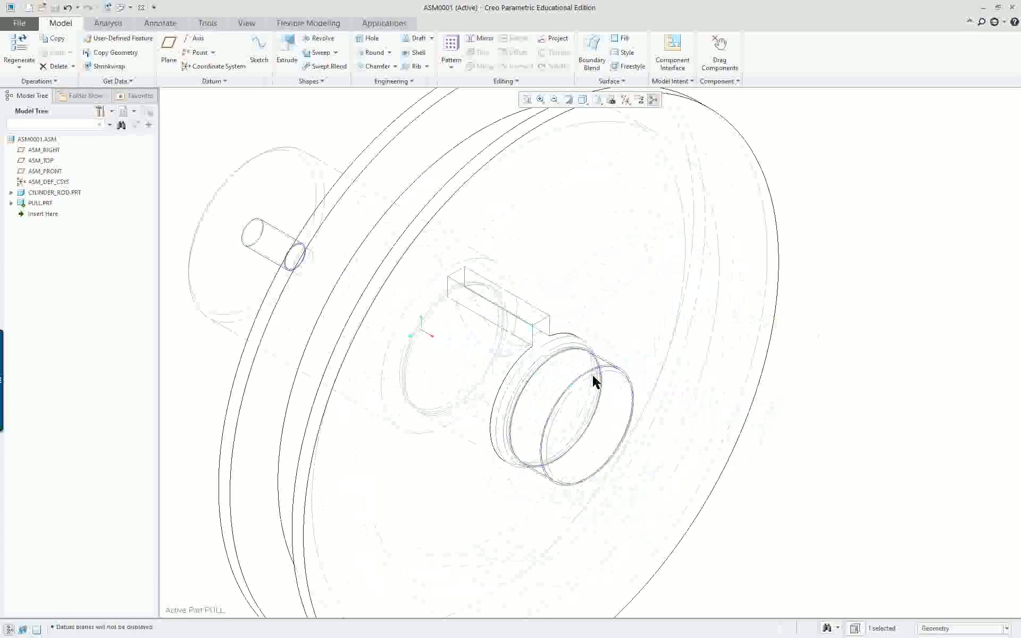
Step: Display the model as Shading With Edges and view the whole pulley on the rod
click(583, 100)
click(610, 125)
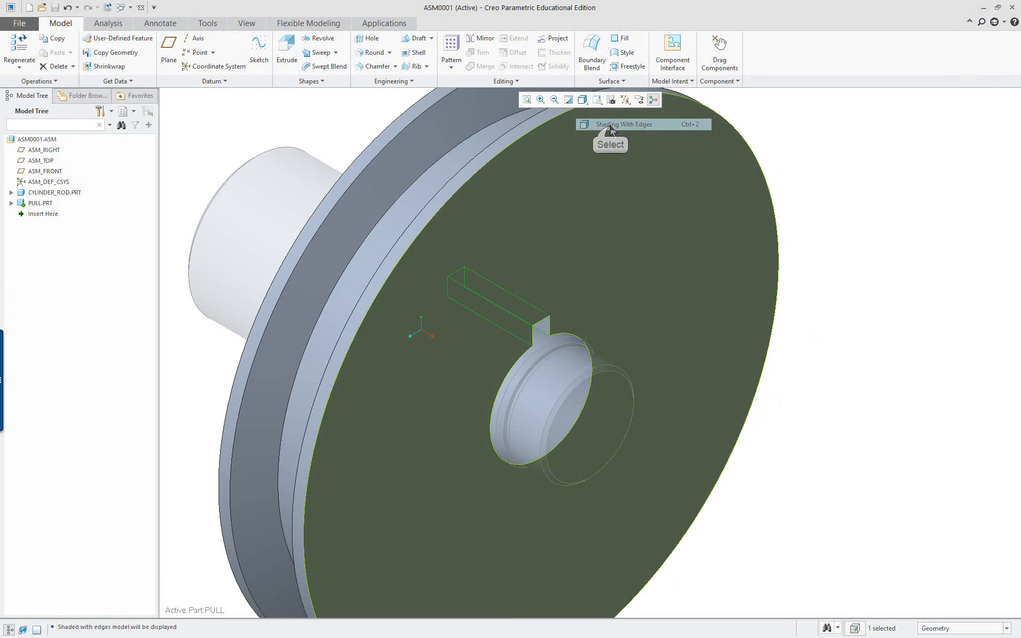
mouse_move(747, 424)
middle_down()
mouse_move(795, 385)
mouse_move(718, 406)
mouse_move(741, 424)
mouse_move(692, 420)
middle_up()
scroll(718, 406, up, 3)
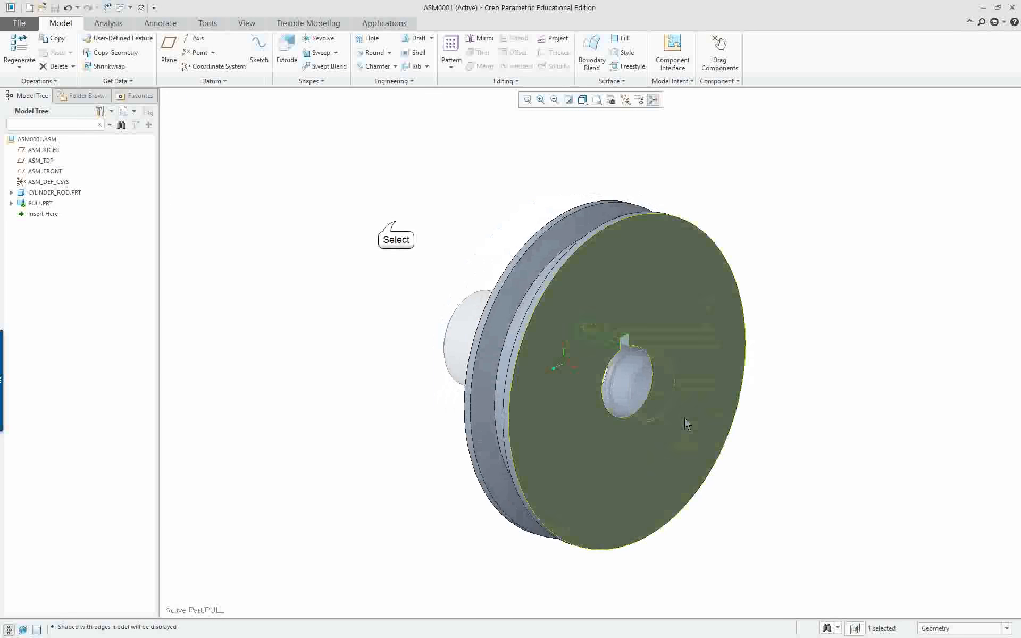
Step: Apply the light orange metal appearance from the std-metals.dmt library to PULL.PRT and inspect the coloured pulley on the rod
click(246, 23)
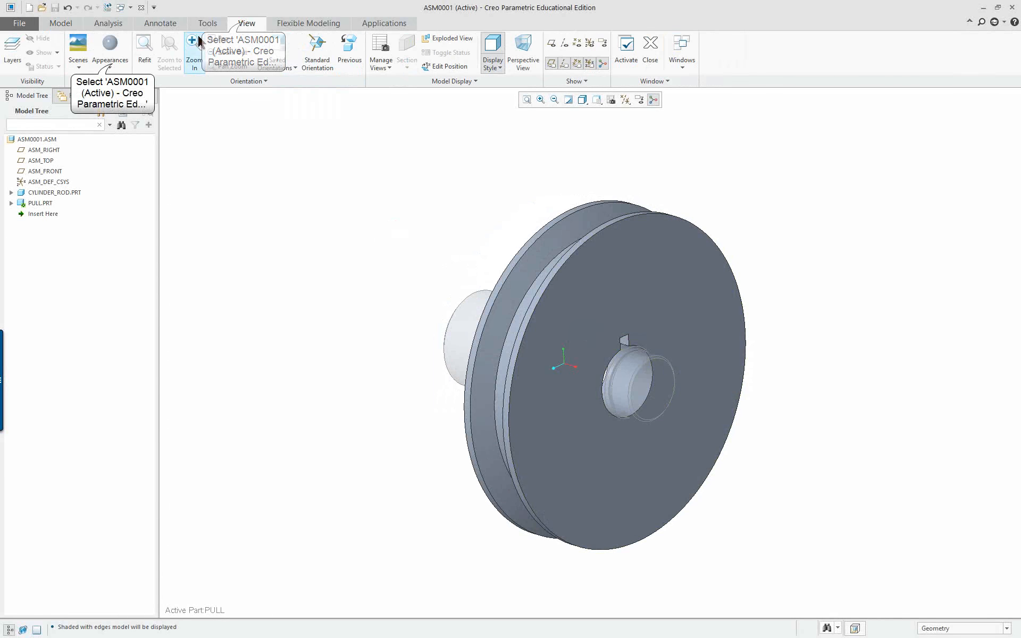
click(110, 50)
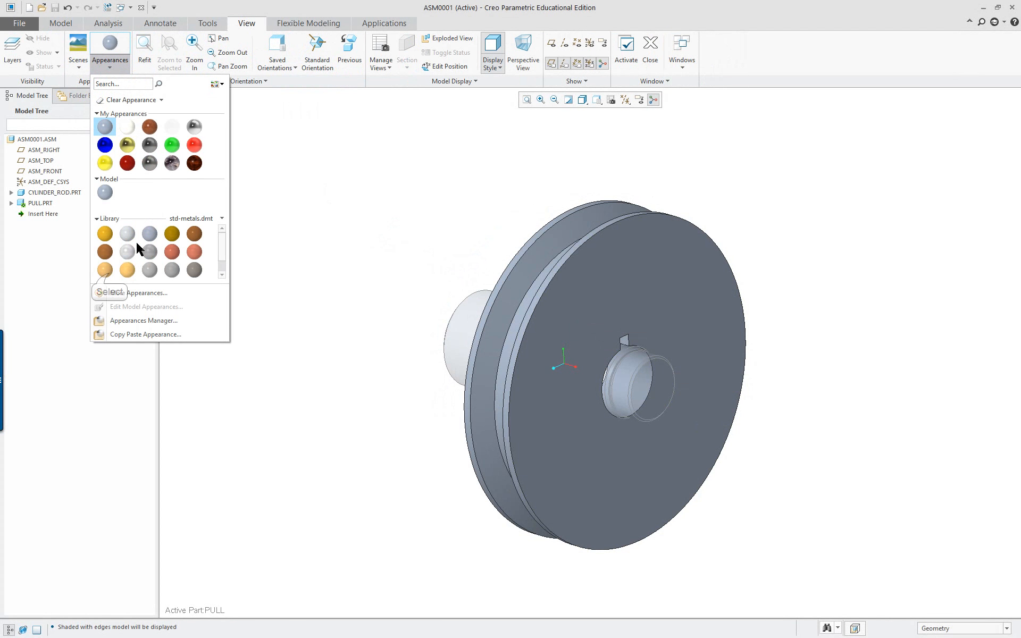
click(106, 271)
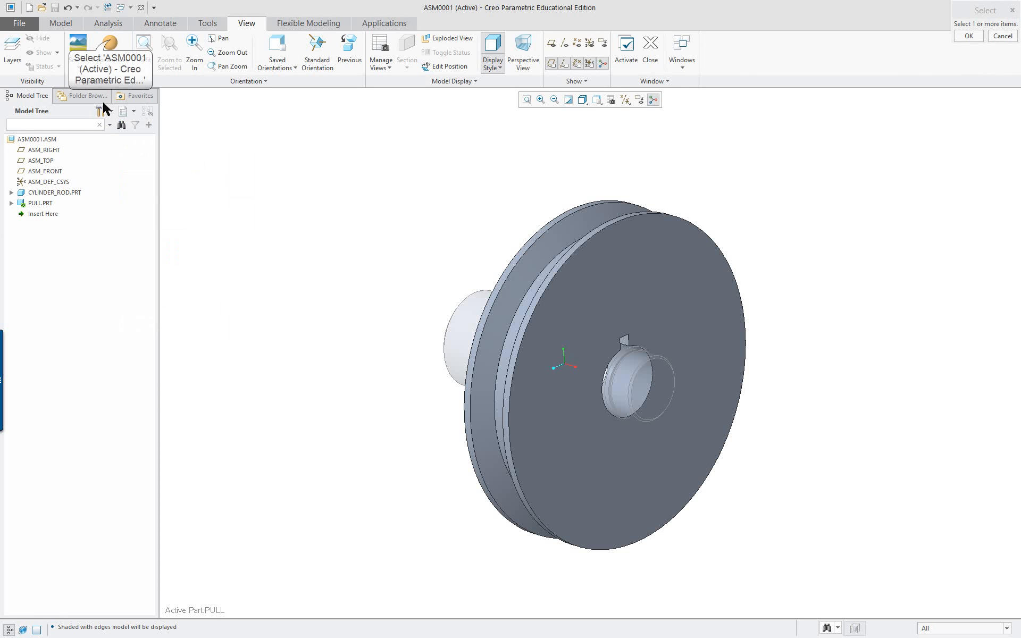
click(40, 203)
click(110, 46)
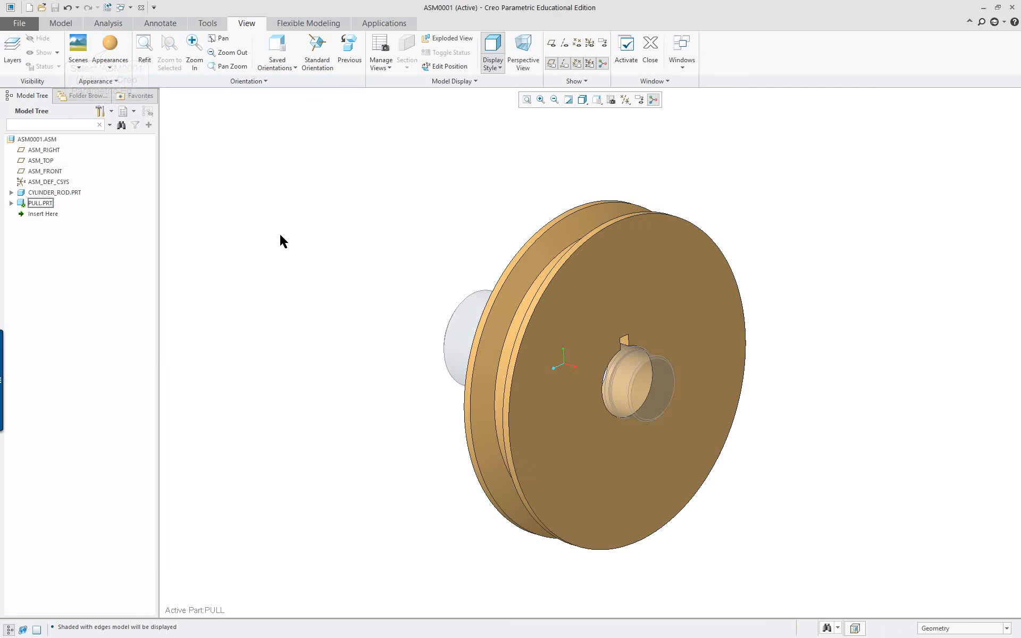
middle_drag(391, 300, 417, 308)
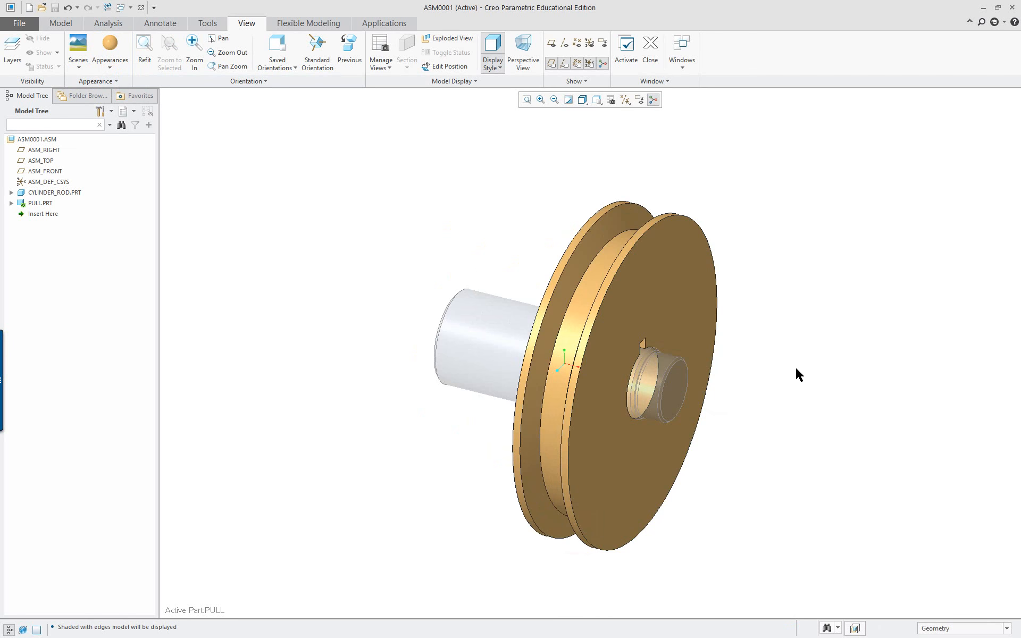
scroll(784, 365, down, 5)
scroll(718, 367, up, 5)
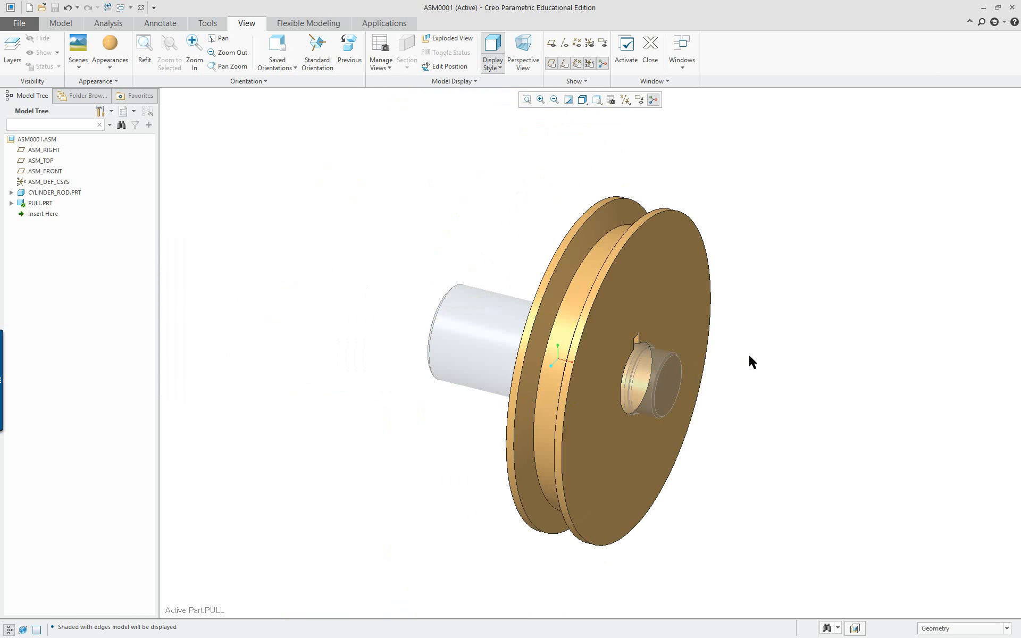
scroll(785, 351, down, 2)
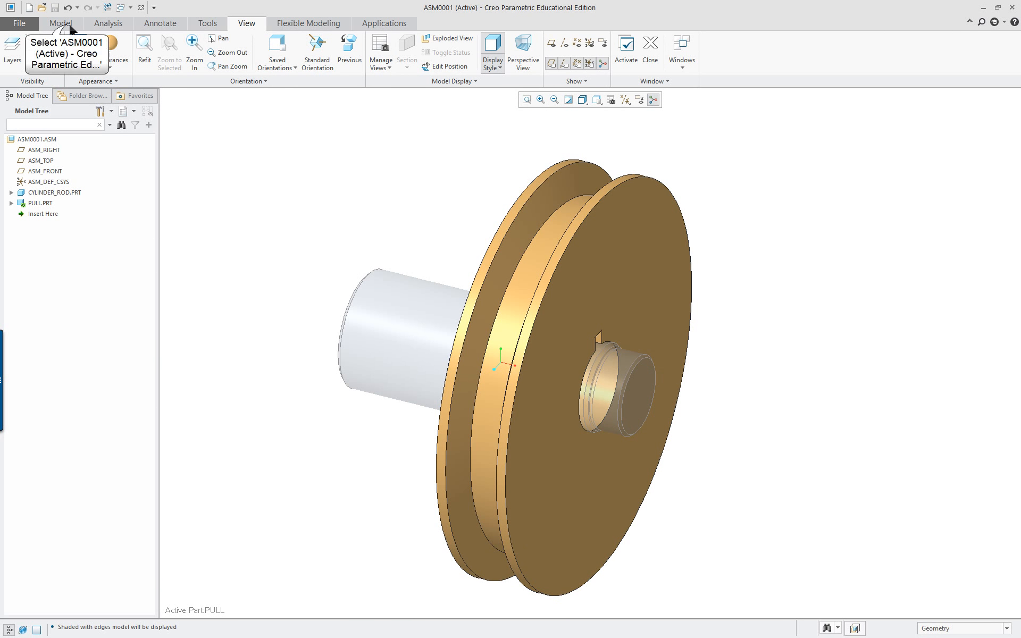
click(61, 24)
click(285, 46)
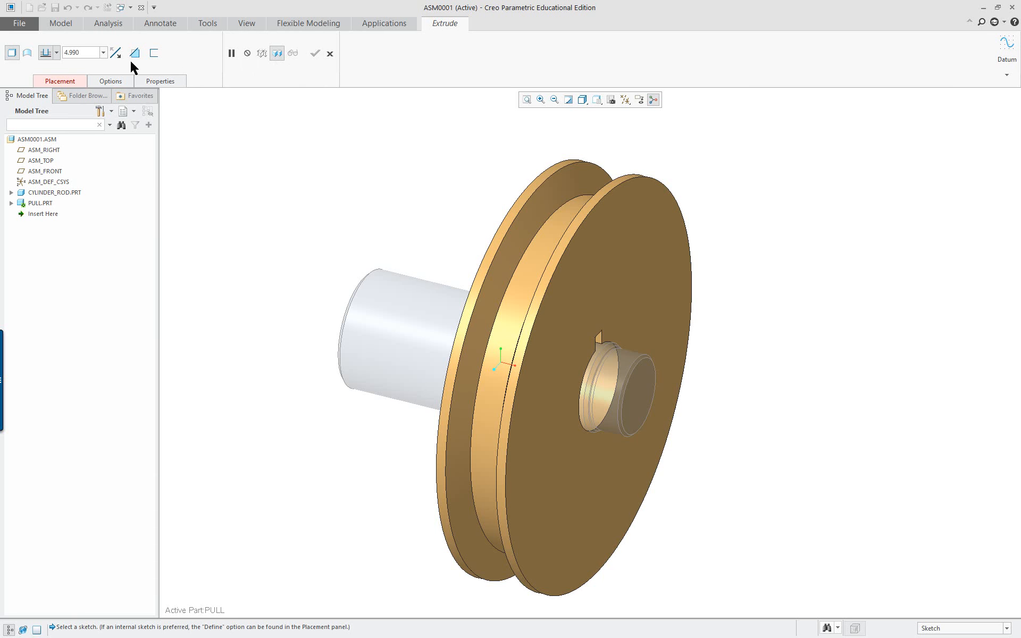
click(329, 53)
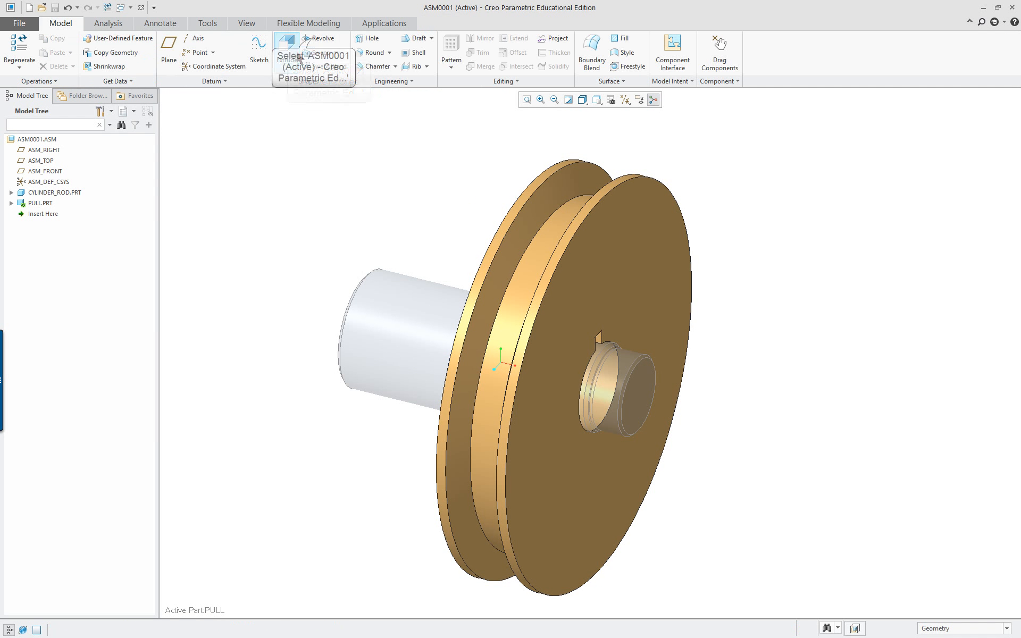
Step: Start a material-removing Revolve with an internal sketch on the previous sketching plane and face the sketch in 2D
click(310, 38)
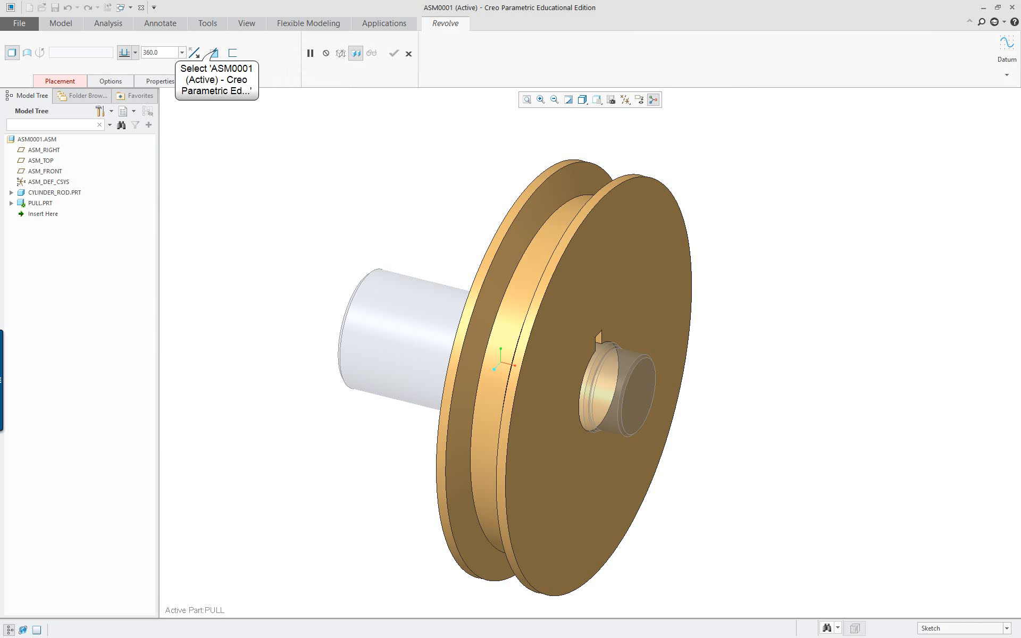
click(213, 52)
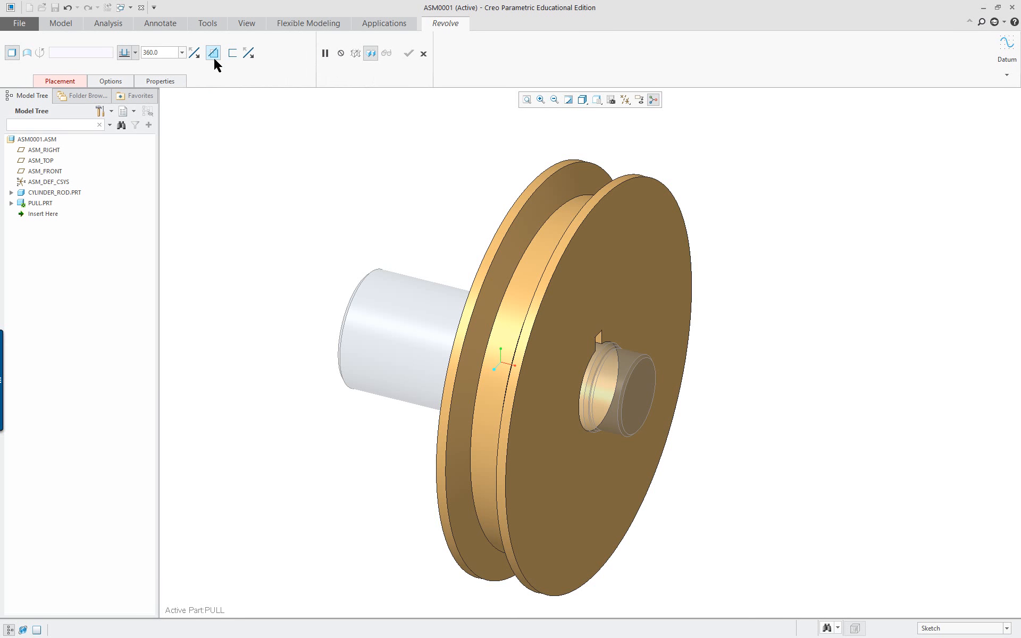
right_click(219, 133)
click(249, 138)
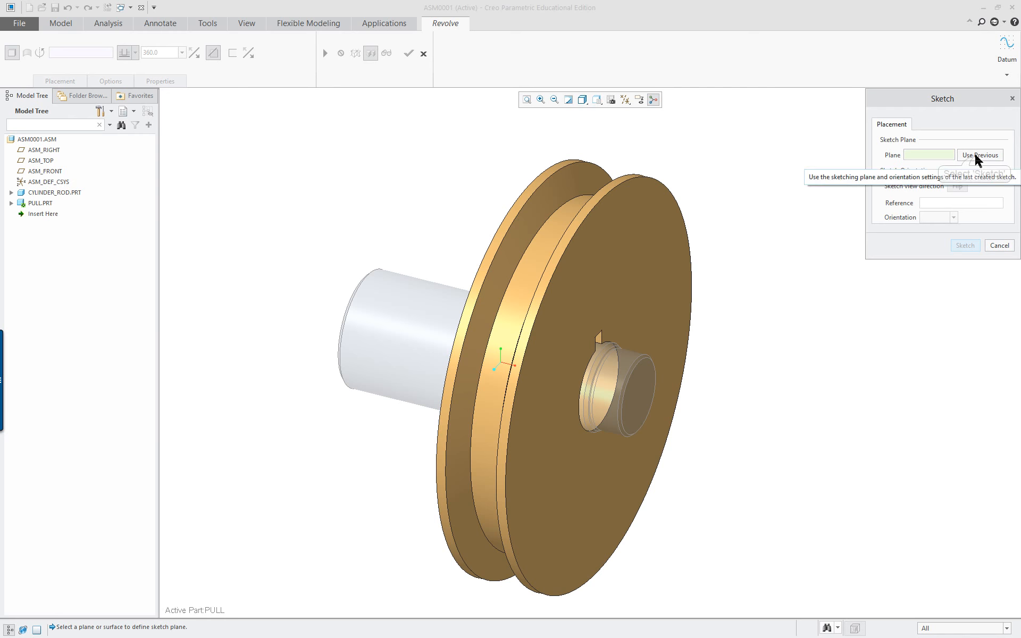
click(977, 156)
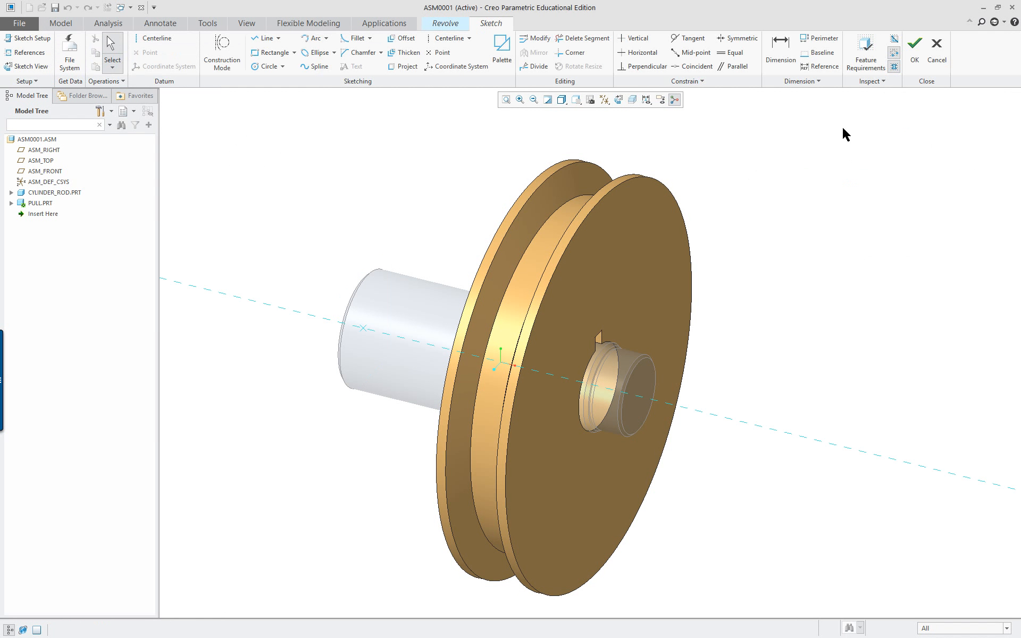
click(617, 101)
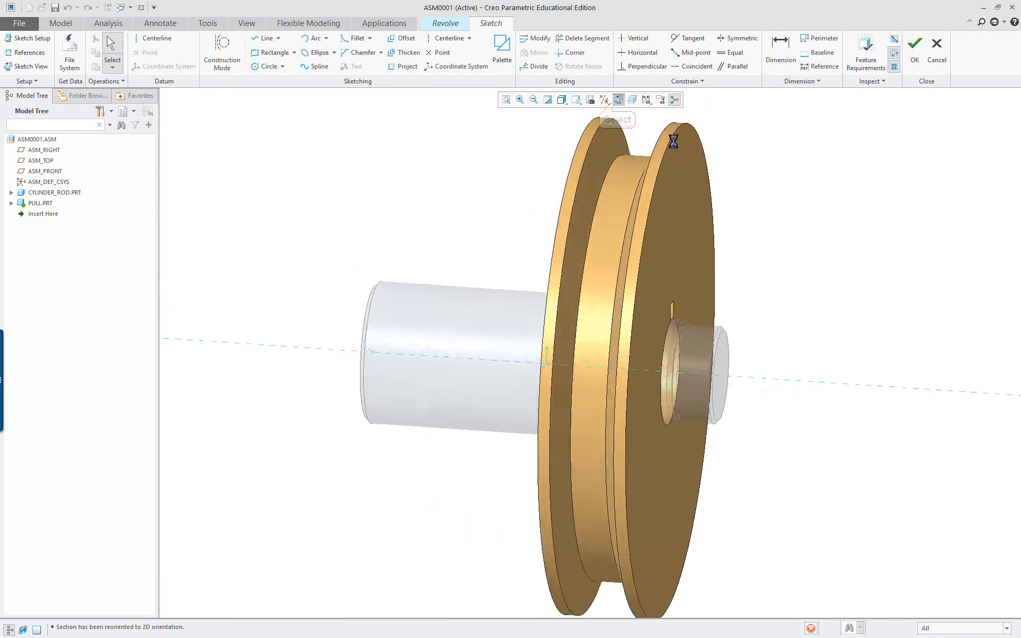
shift+middle_drag(825, 225, 642, 270)
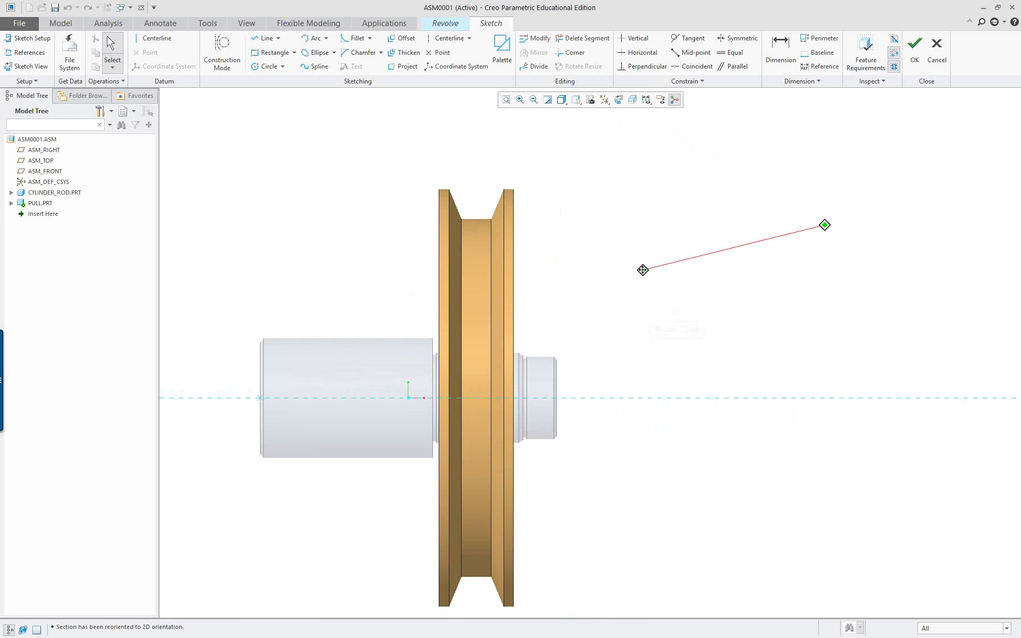
Step: Sketch a horizontal centerline along the rod's axis, coincident with the horizontal reference
right_click(677, 315)
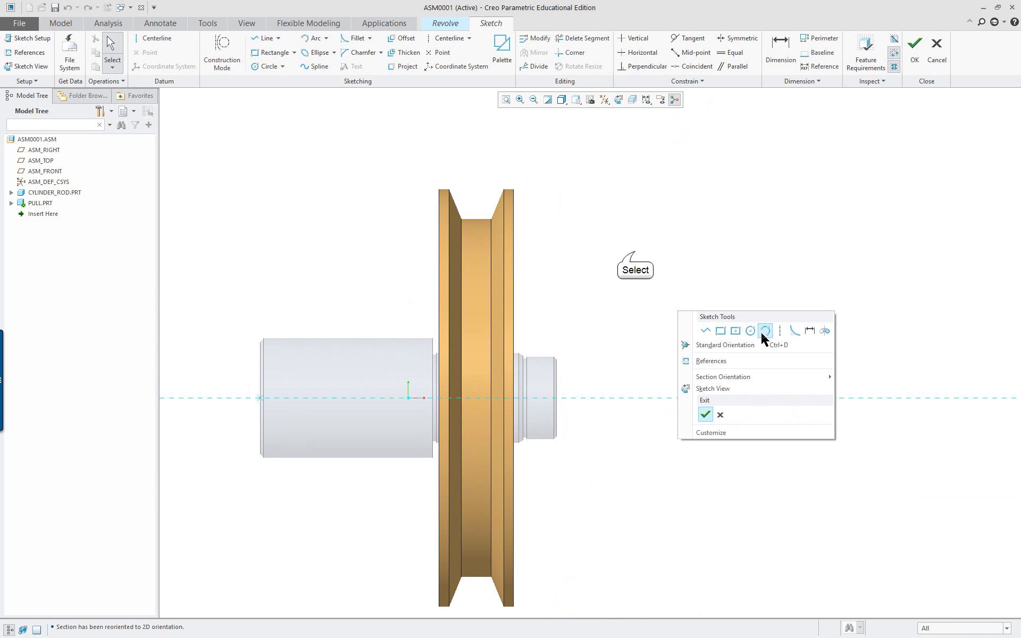
click(636, 257)
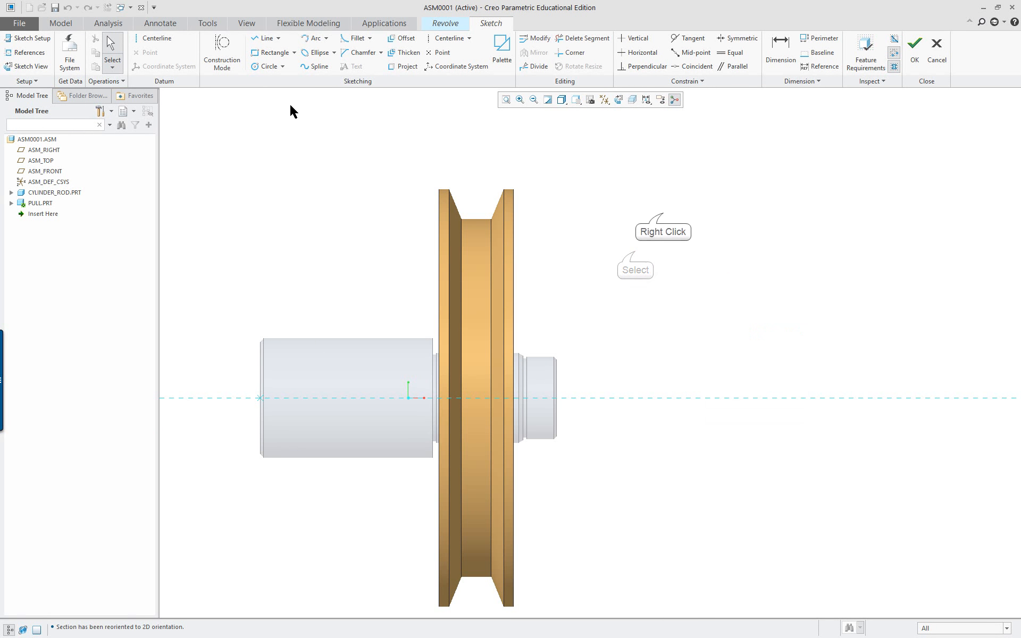
right_click(662, 215)
click(766, 233)
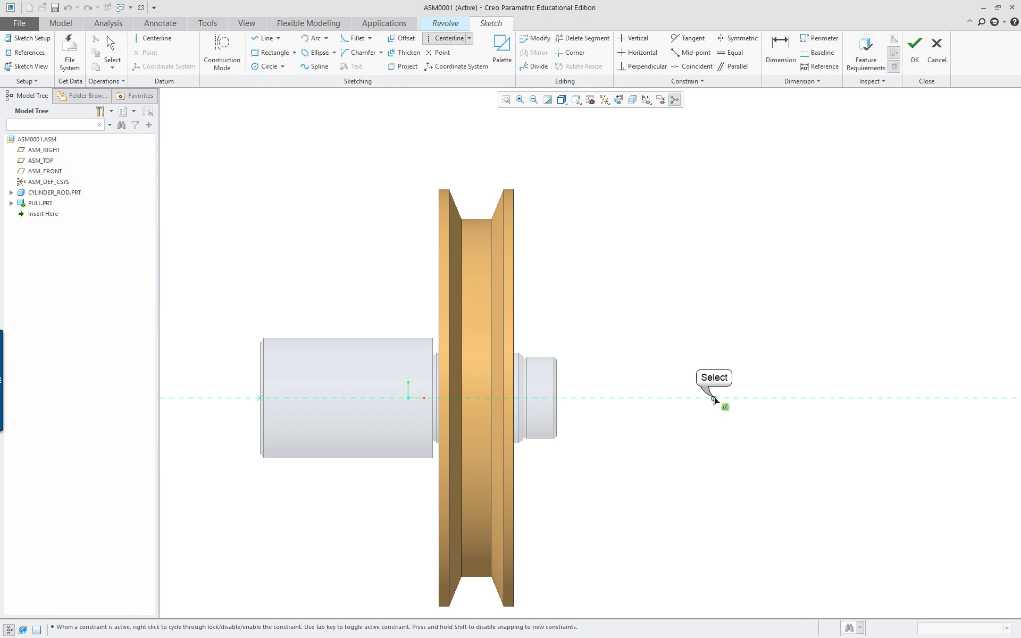
click(613, 405)
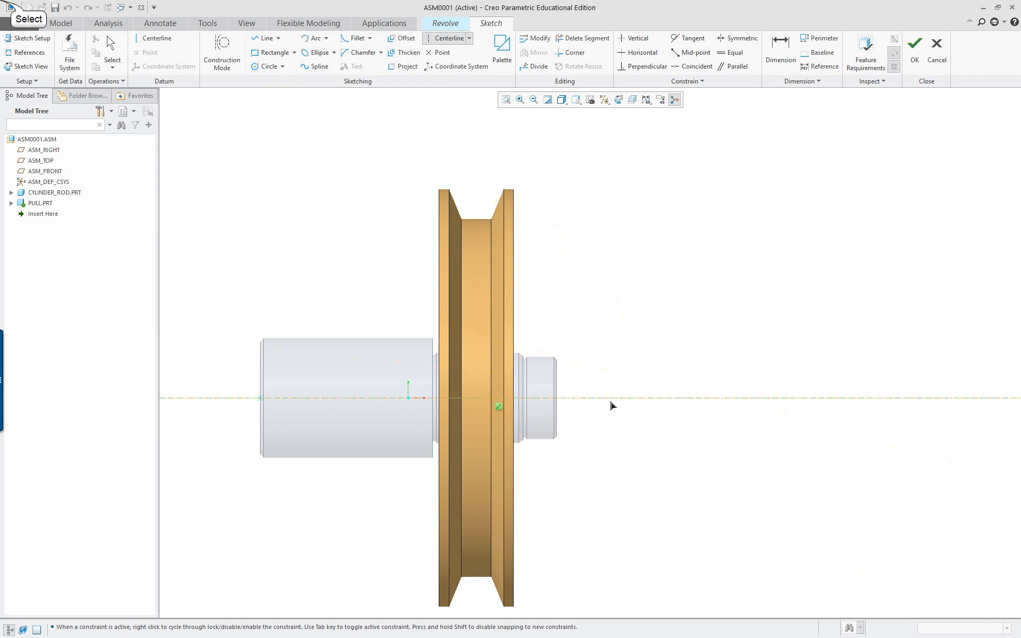
middle_click(641, 338)
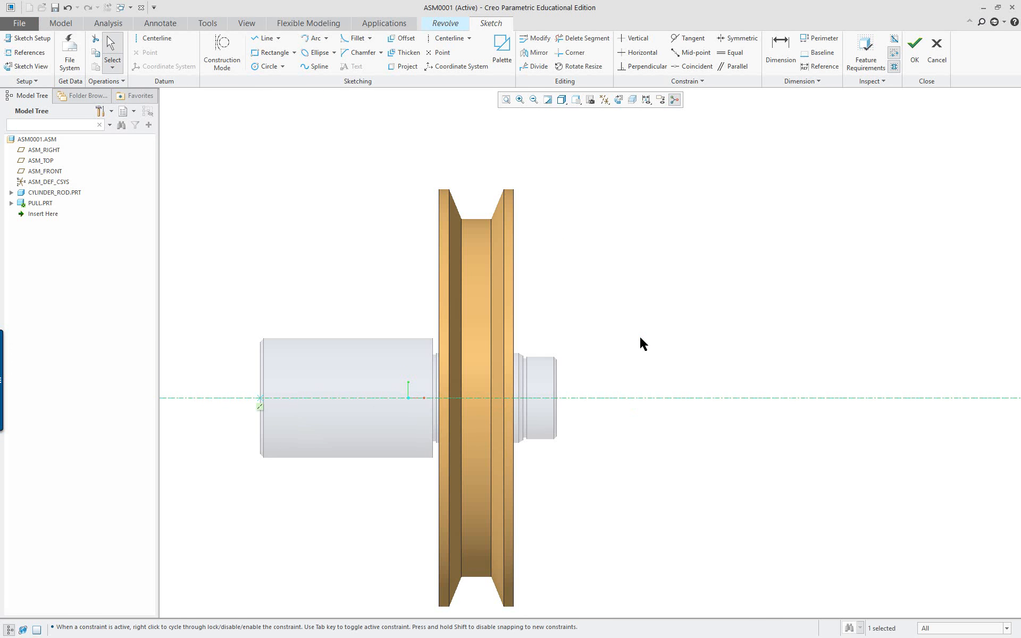
Step: Designate the horizontal centerline as the axis of revolution, accepting its conversion to a geometry centerline
right_click(682, 402)
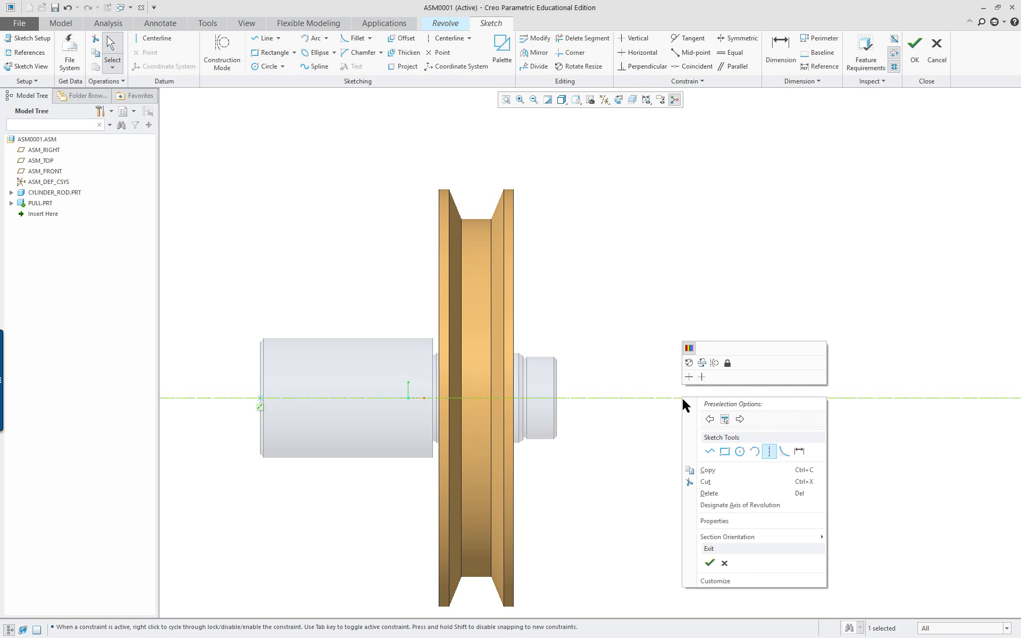
click(744, 506)
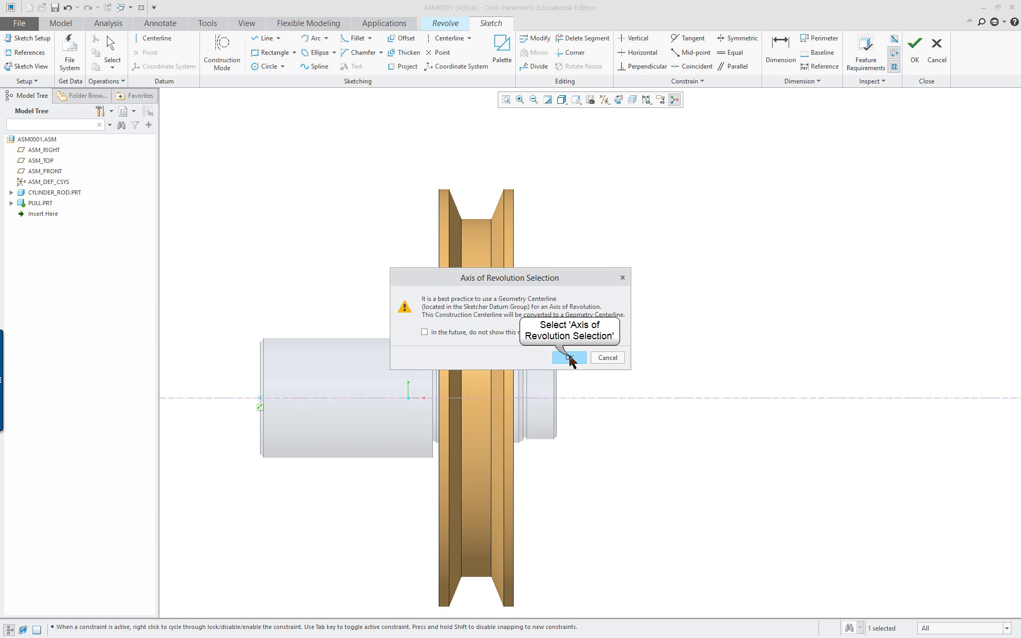
click(567, 355)
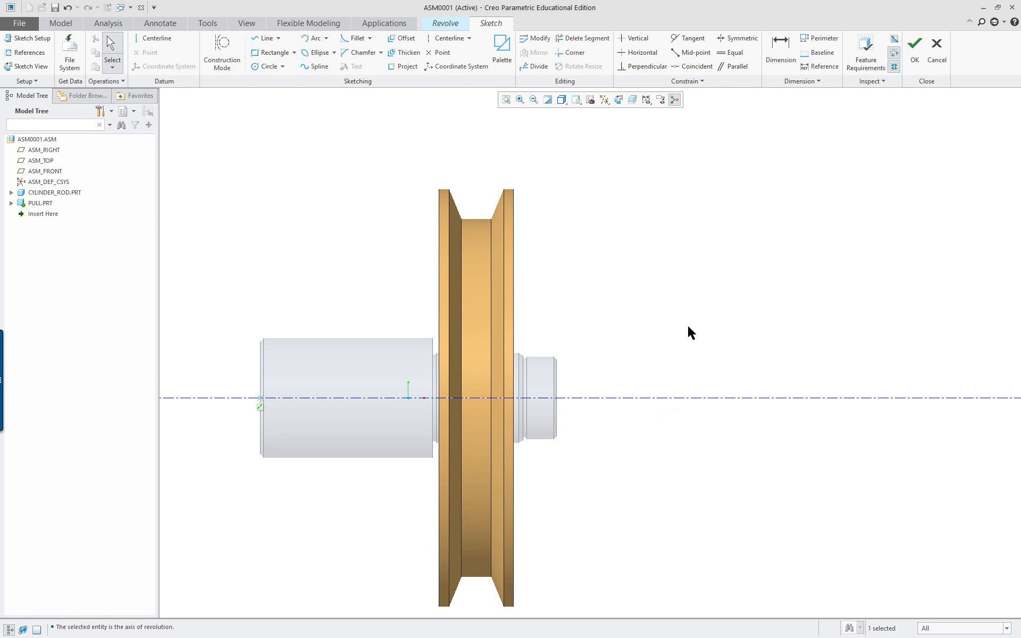
Step: Draw a vertical construction centerline through the midpoint of the pulley's groove bottom in the revolve sketch
scroll(371, 261, down, 2)
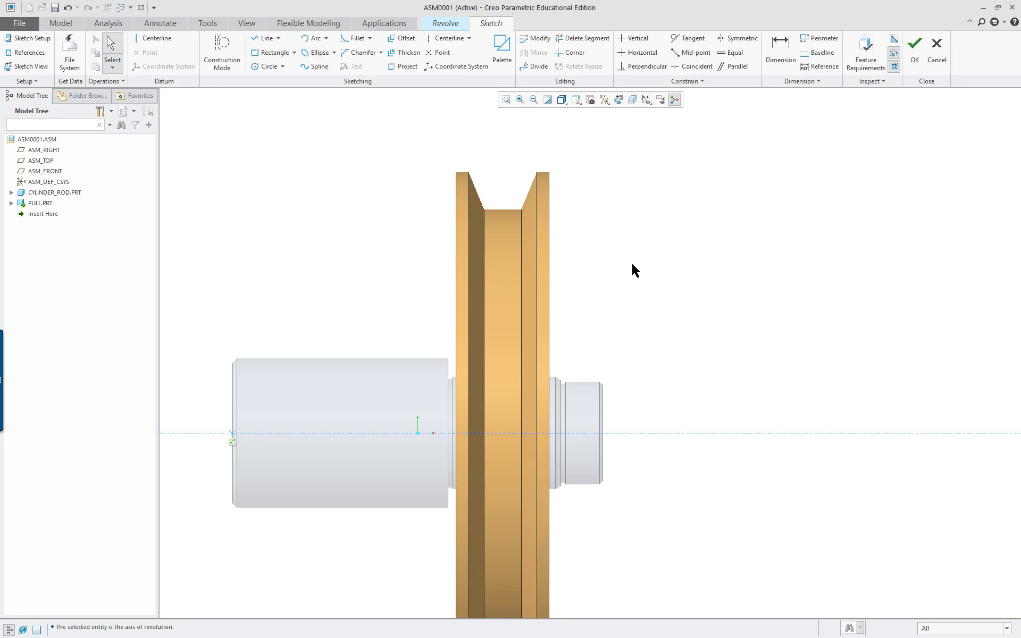
scroll(620, 257, down, 2)
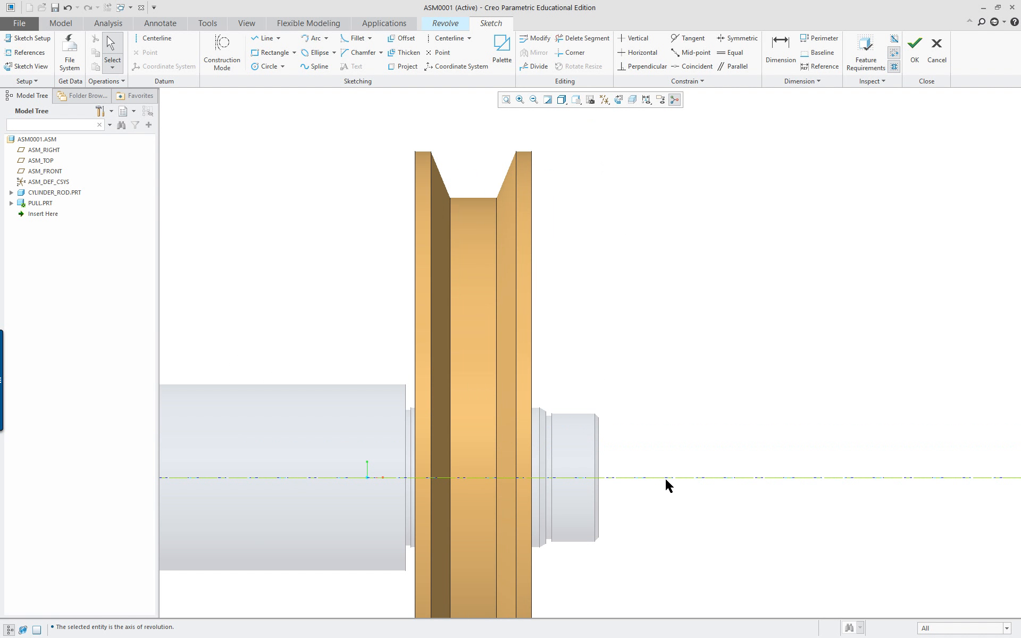
right_click(534, 234)
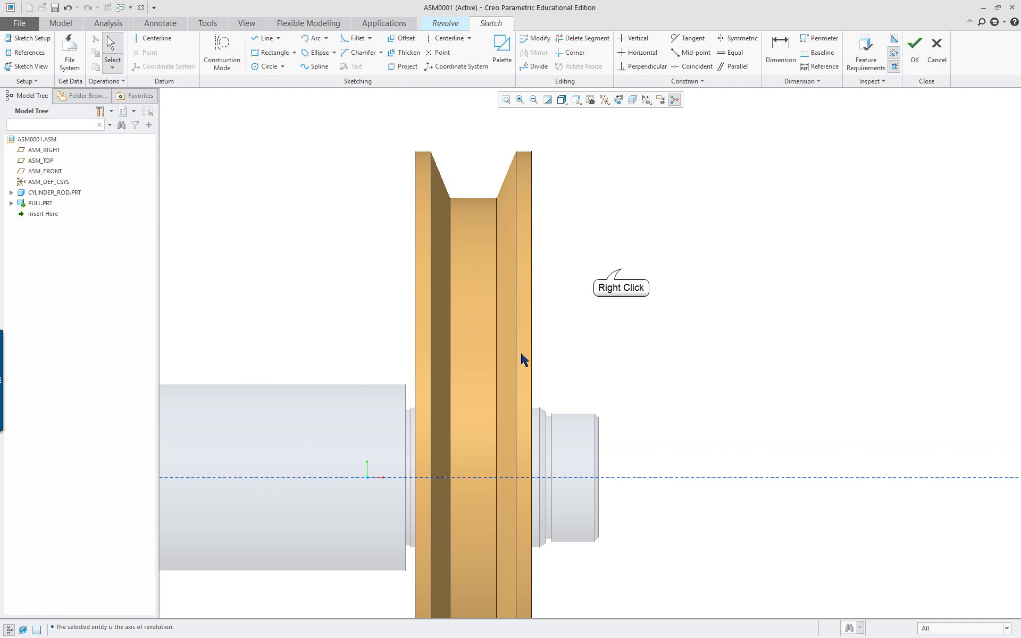
right_click(621, 272)
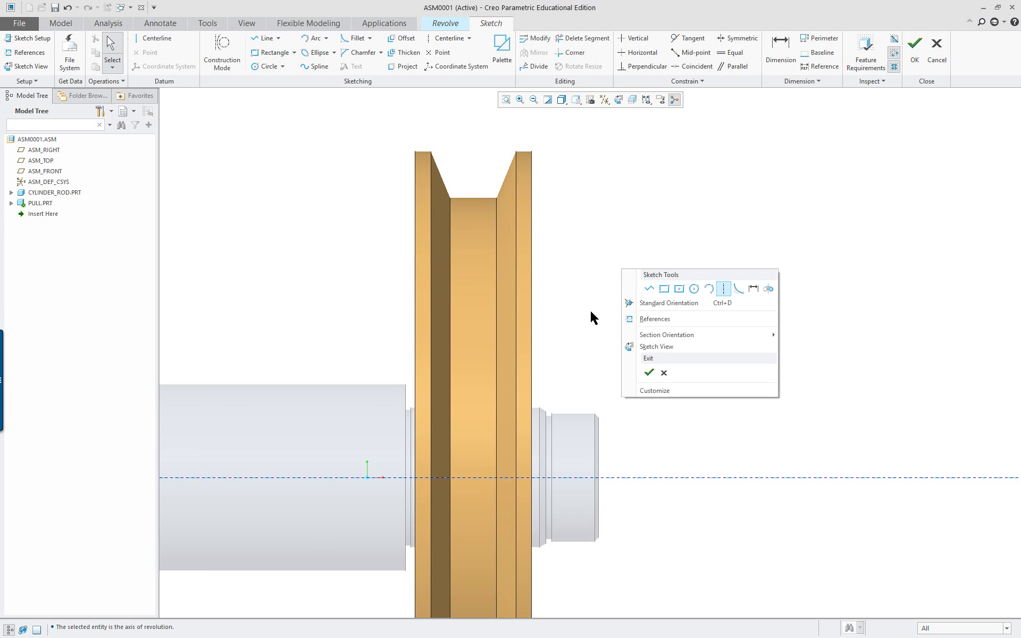
click(722, 290)
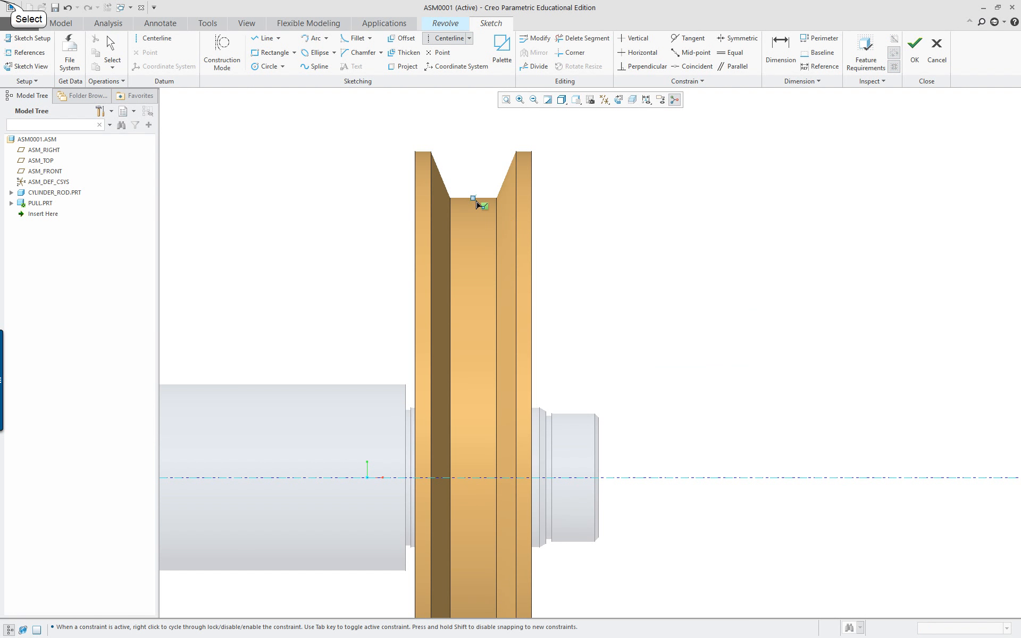
click(477, 203)
click(474, 188)
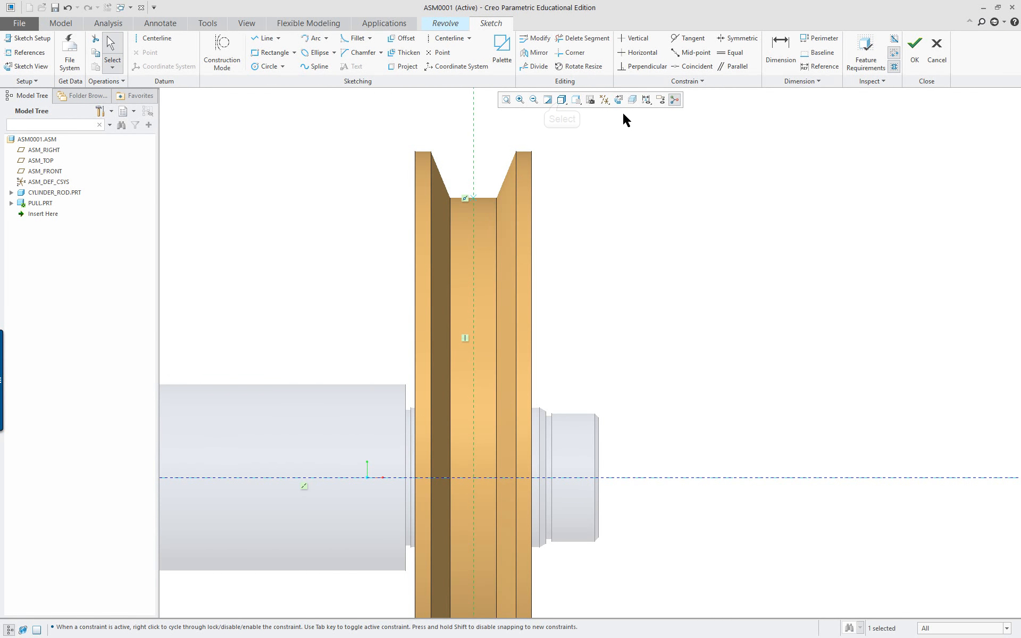
Step: Set the model display to Hidden Line and start the Line tool in the sketch
click(561, 99)
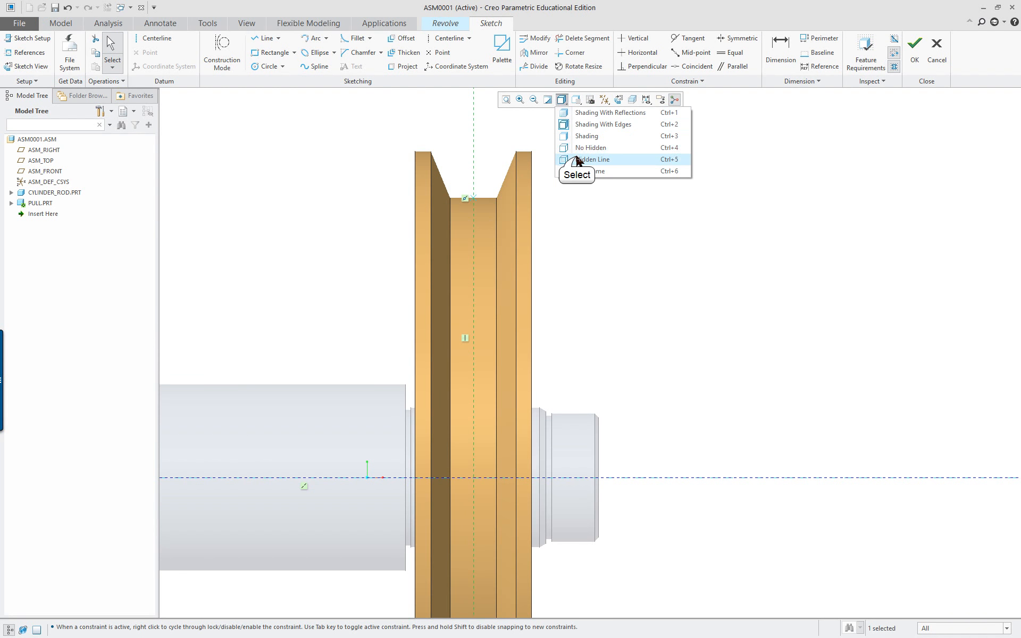
click(578, 160)
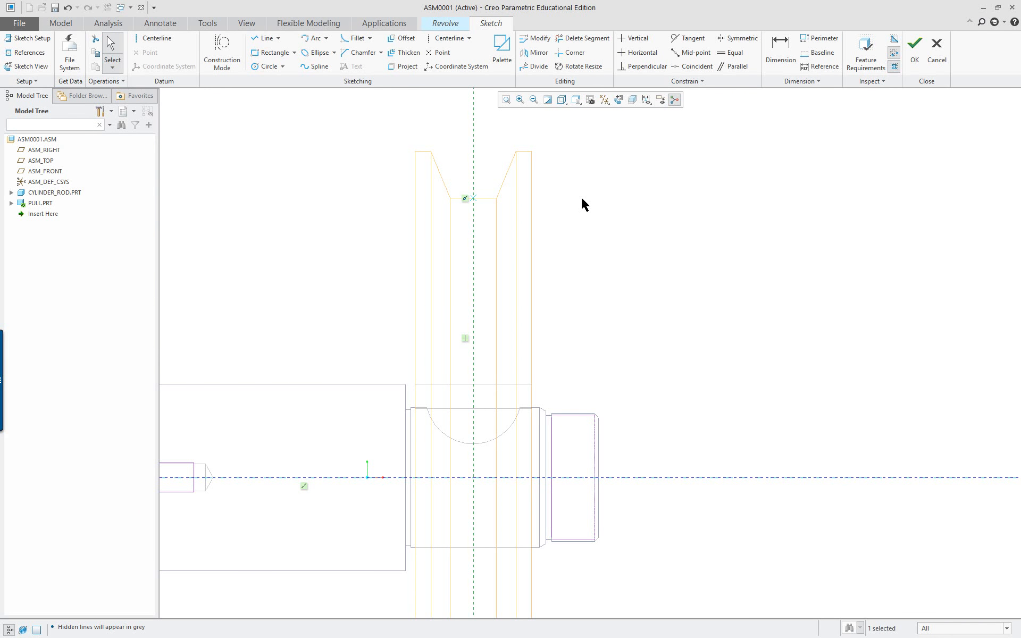
mouse_move(582, 197)
right_down()
mouse_move(574, 280)
mouse_move(590, 290)
right_up()
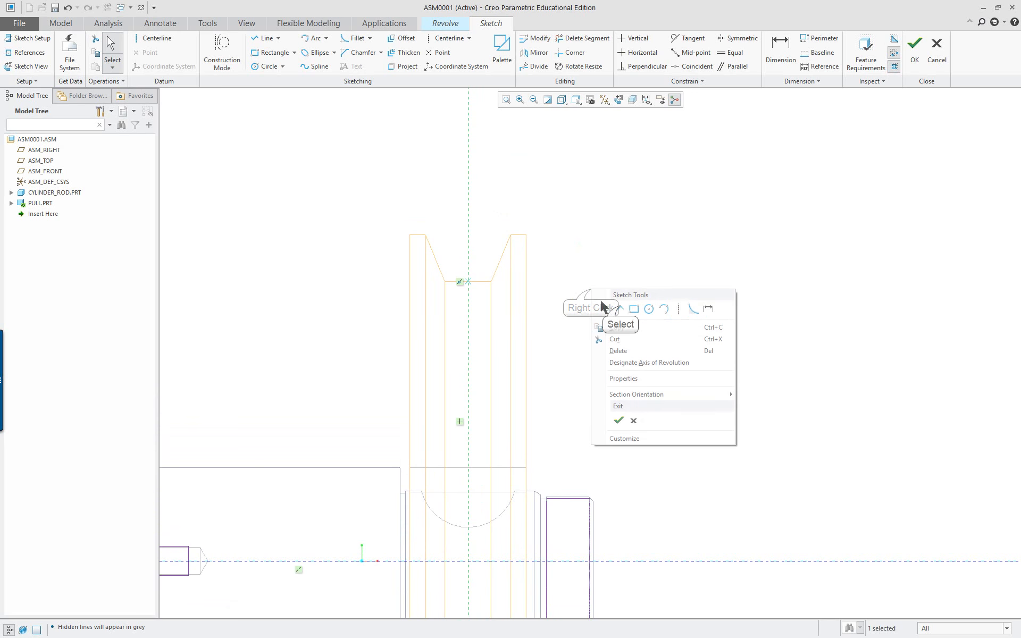
click(594, 304)
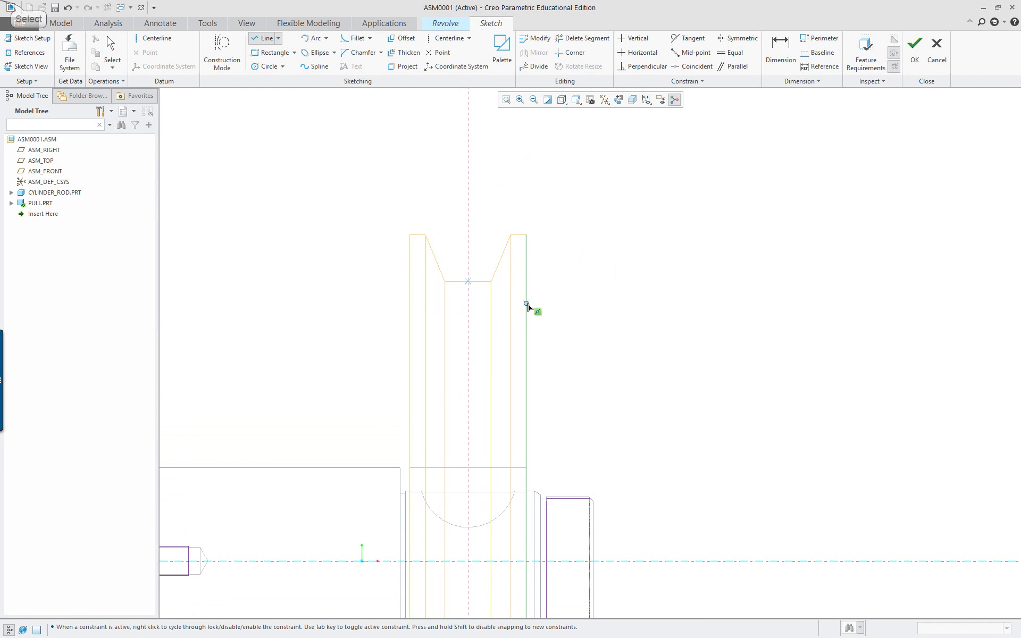
click(527, 302)
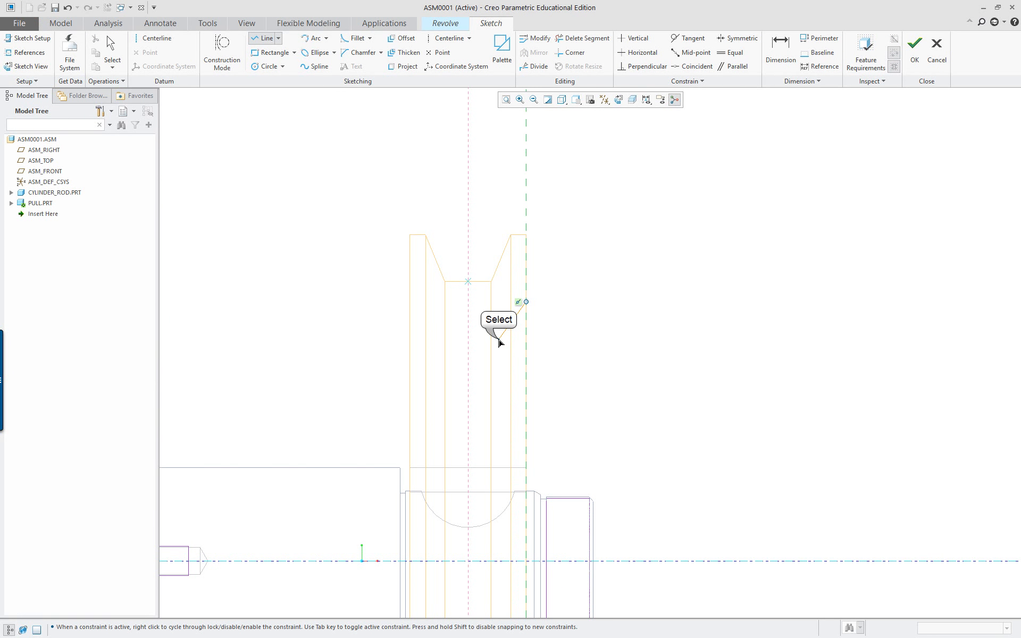
middle_click(499, 339)
click(501, 379)
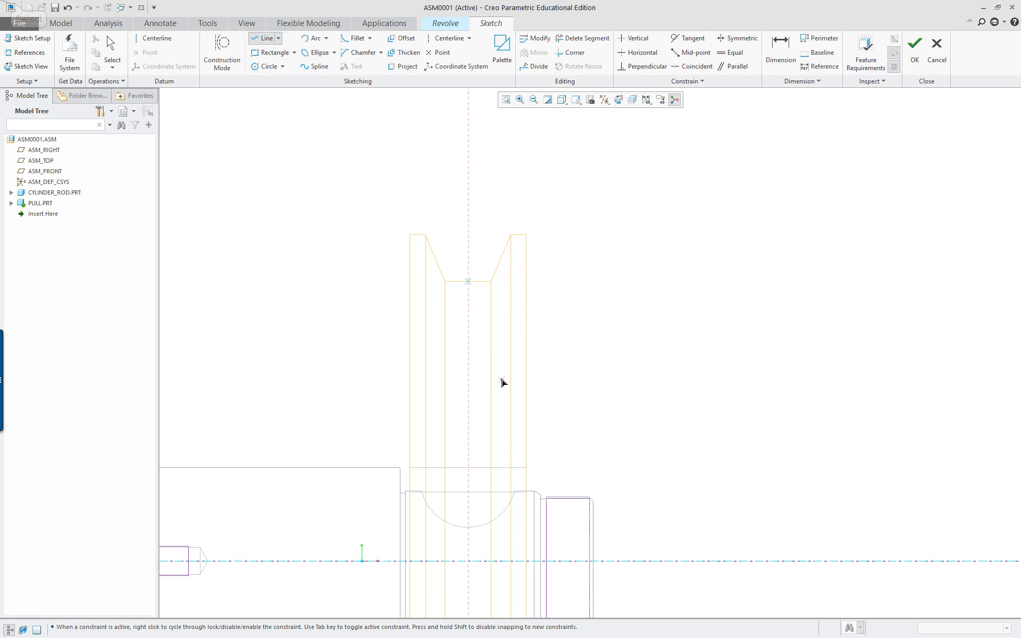
Step: Sketch a closed trapezoid with its long side on the pulley's outer side face and its short vertical side inside the web
click(526, 293)
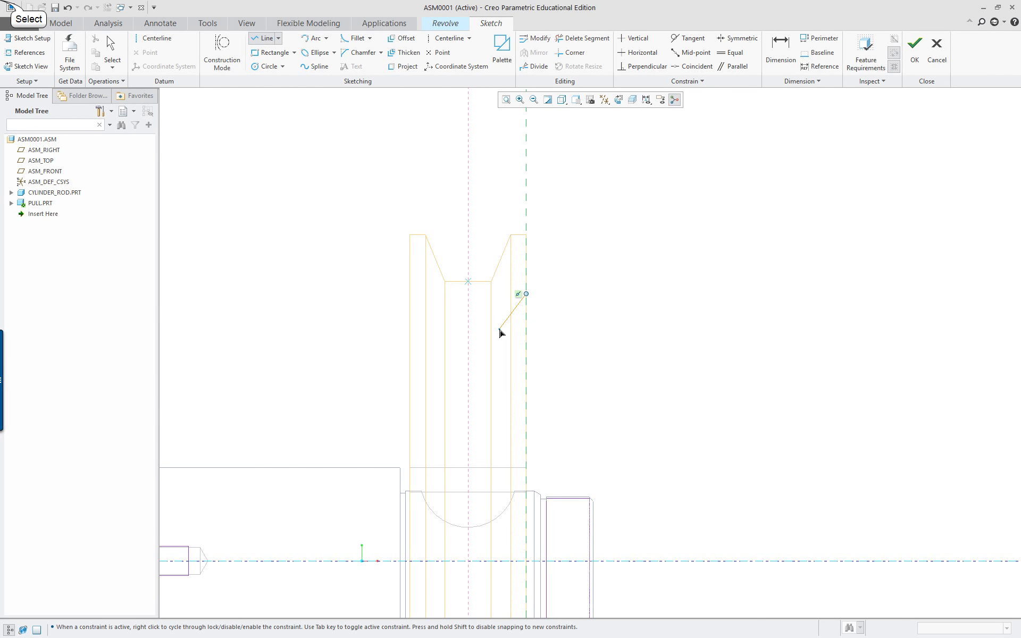
click(499, 330)
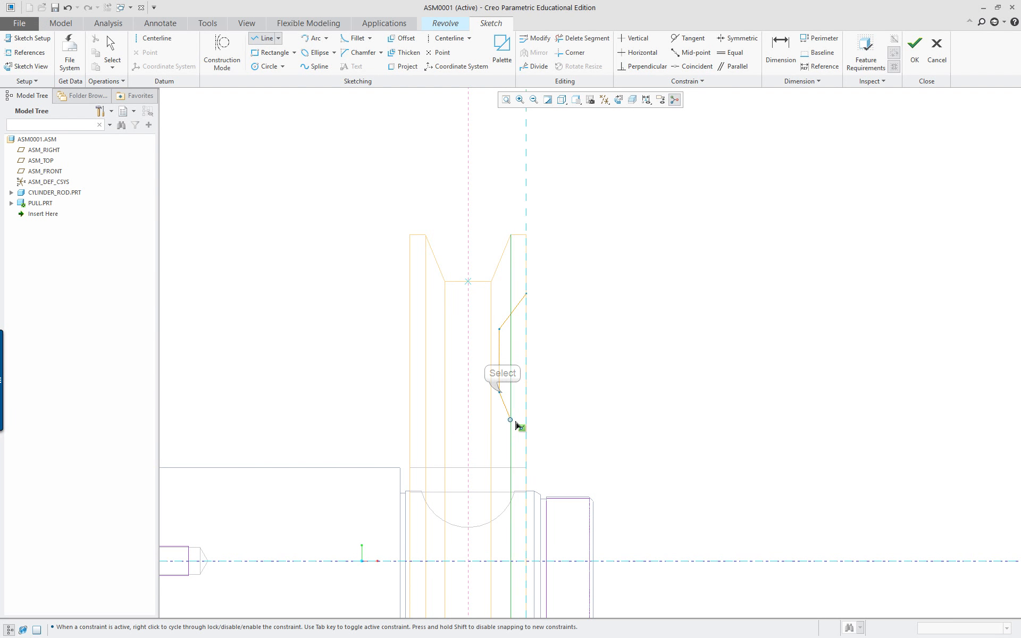
click(526, 431)
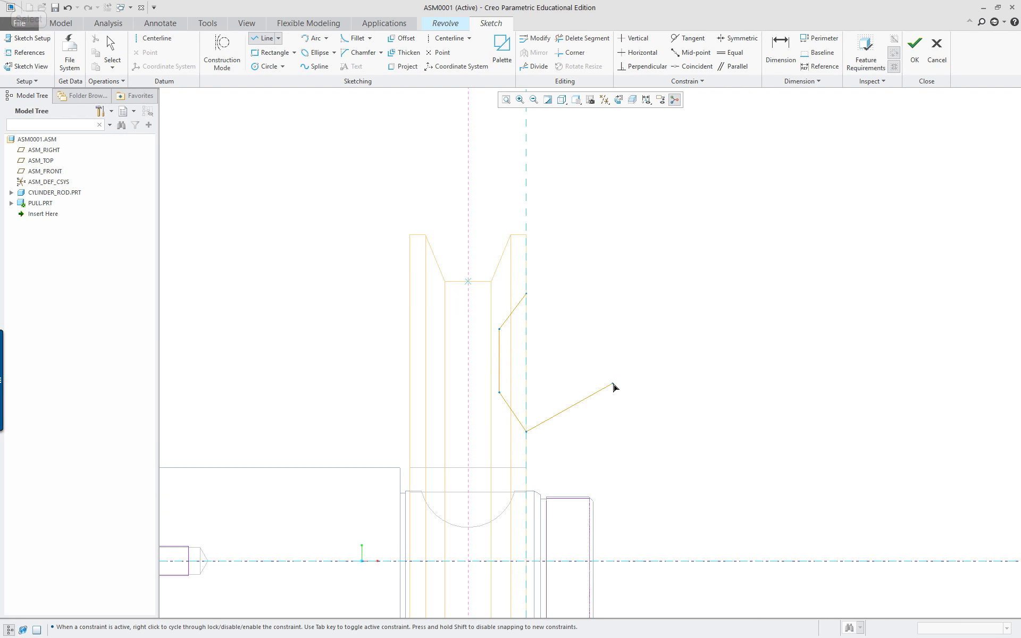
click(526, 294)
middle_click(628, 314)
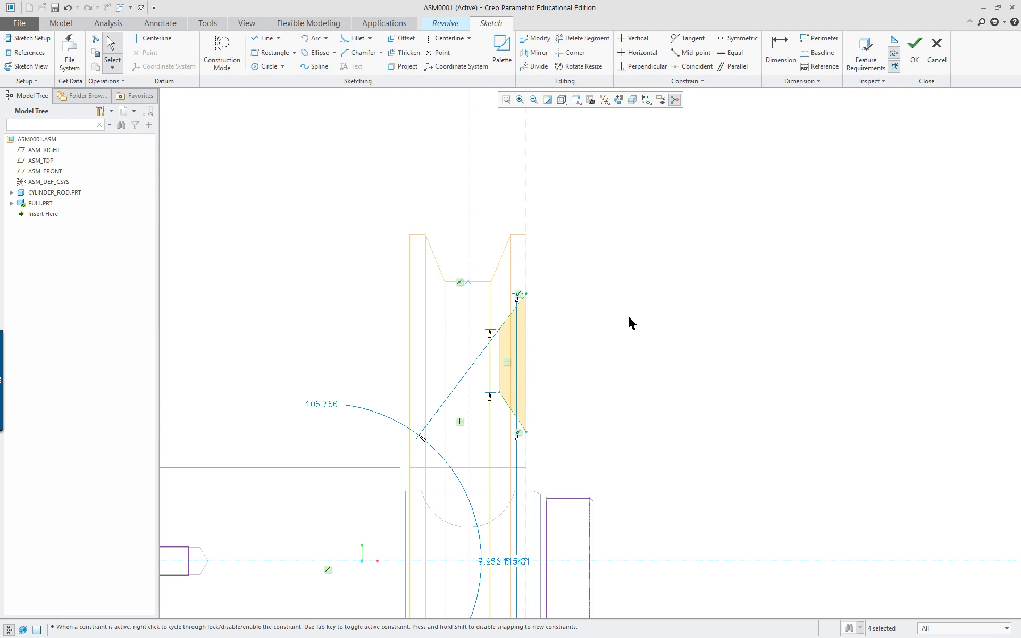
Step: Mirror the trapezoid about the vertical centerline to the pulley's opposite side face
scroll(627, 326, down, 2)
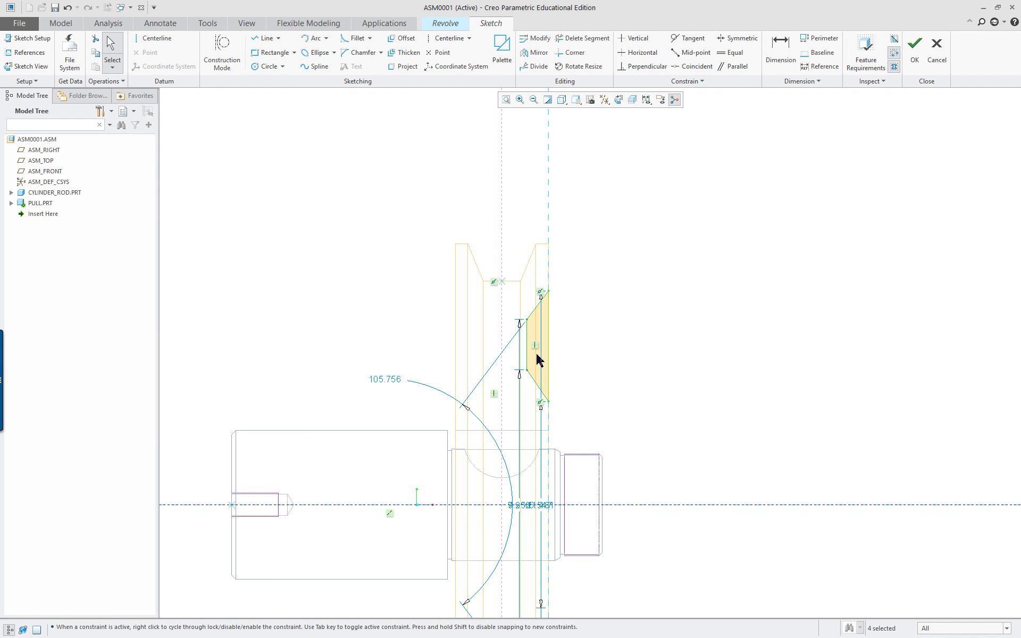
scroll(394, 337, up, 1)
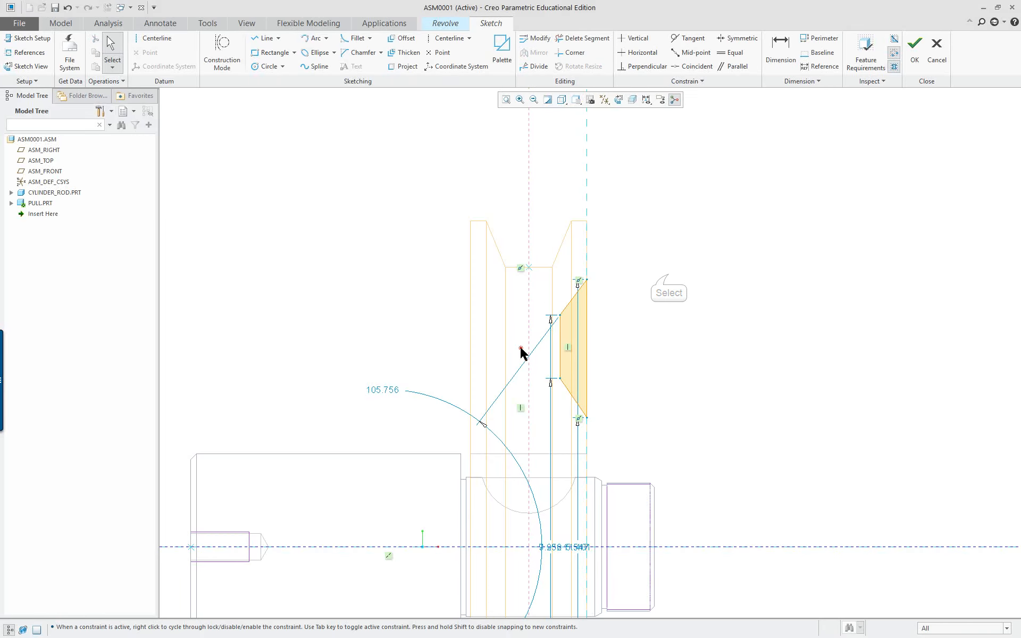
mouse_move(608, 271)
mouse_down()
mouse_move(538, 422)
mouse_move(548, 446)
mouse_up()
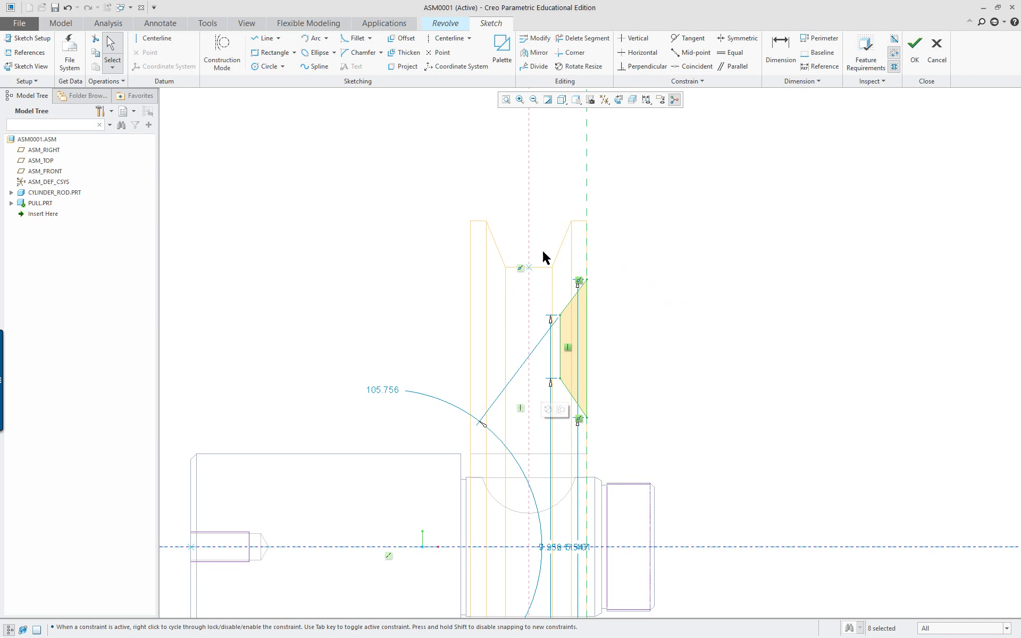
click(535, 52)
click(529, 157)
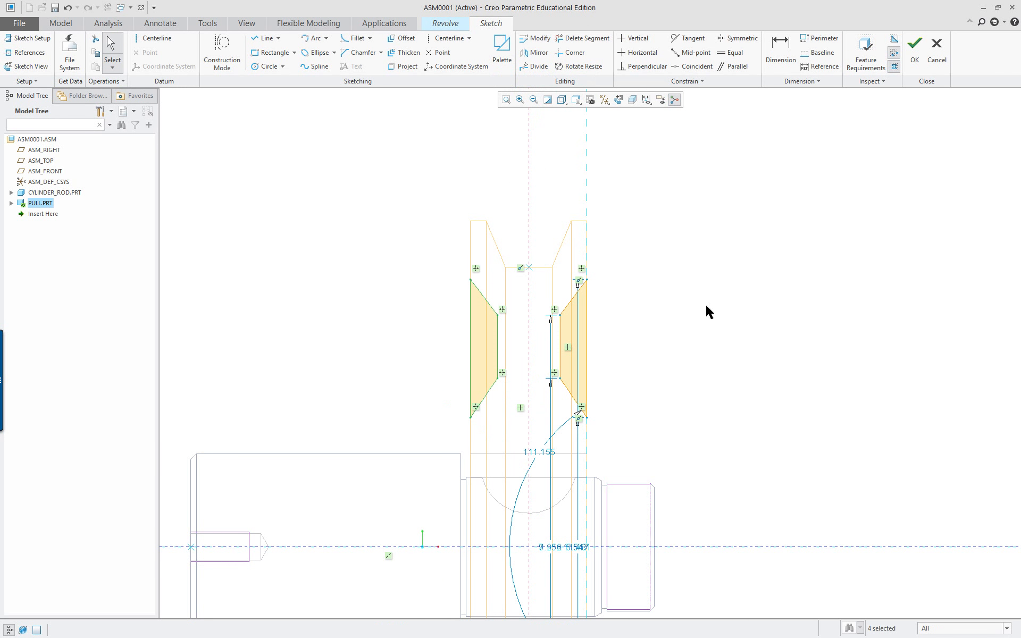
Step: Finish the sketch and complete the 360° revolved cut that recesses both sides of the pulley
scroll(680, 326, down, 2)
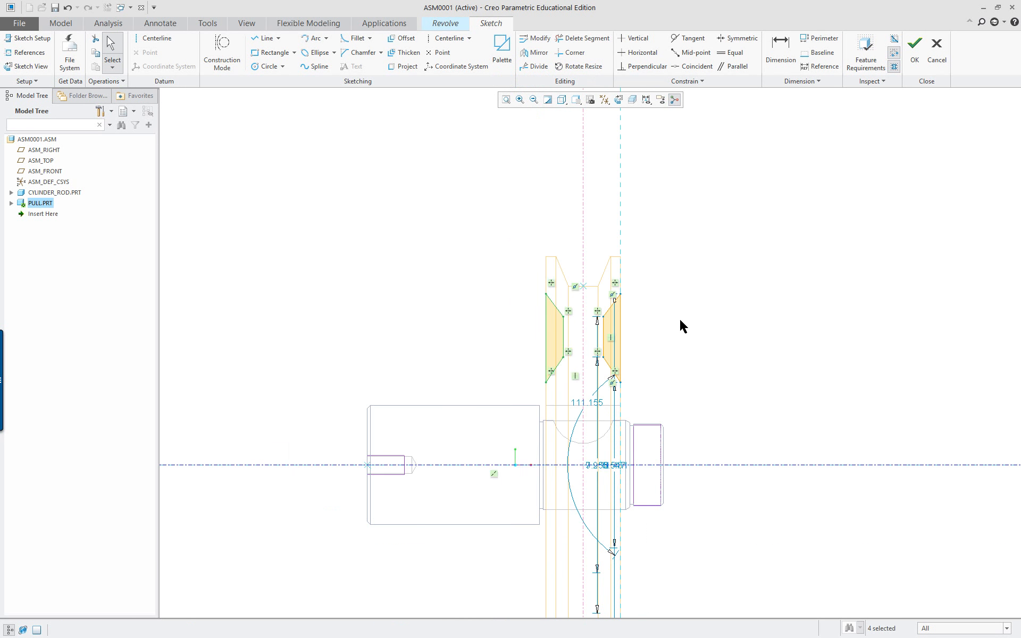
middle_drag(679, 326, 646, 335)
right_click(657, 295)
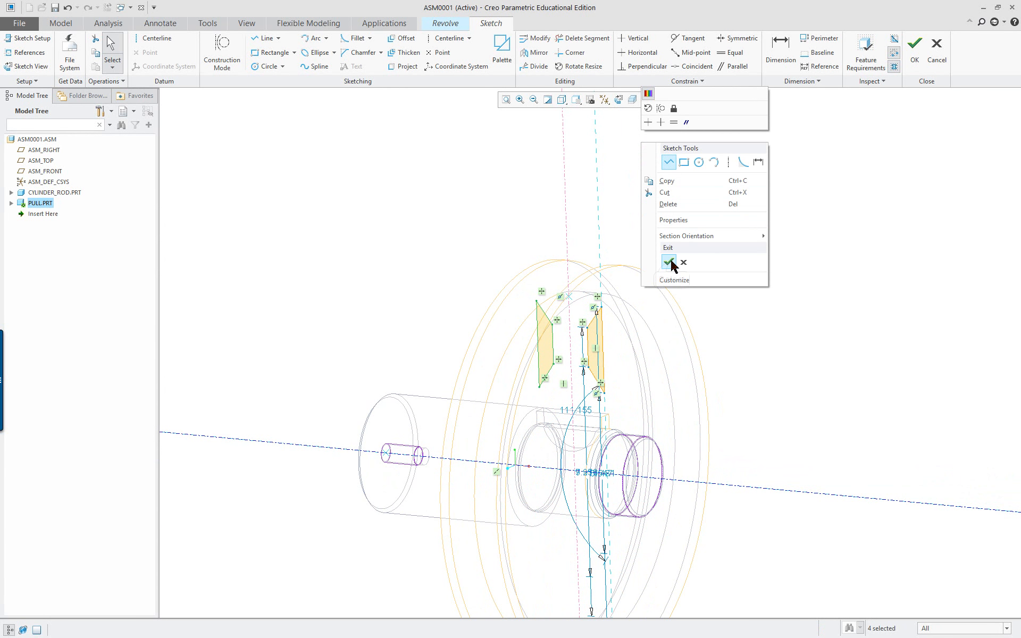
click(671, 262)
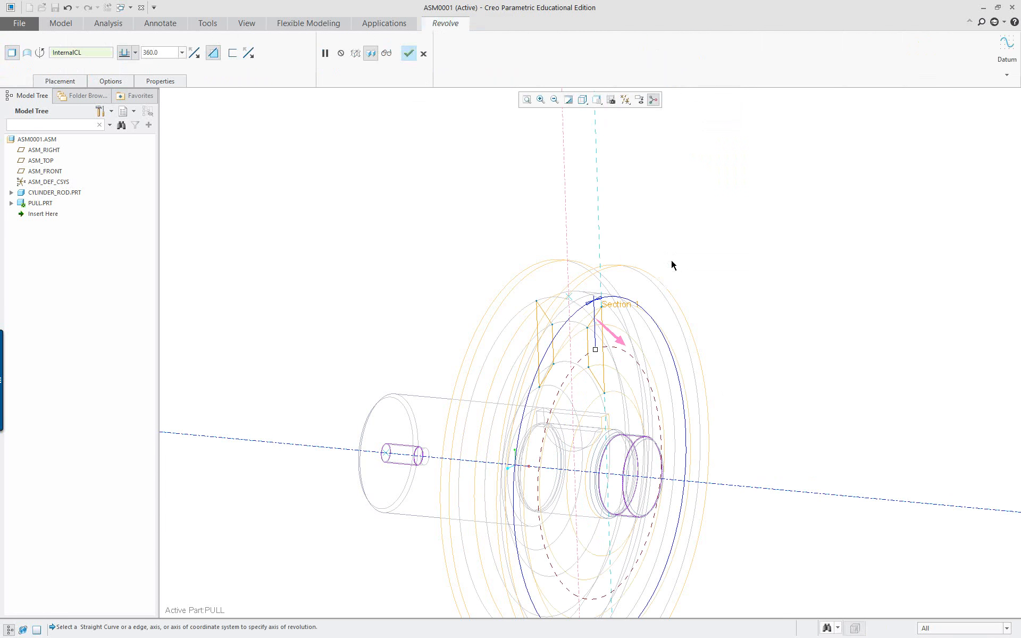
click(410, 54)
Step: Set the model display to Shading With Edges and examine the recessed pulley side
click(582, 100)
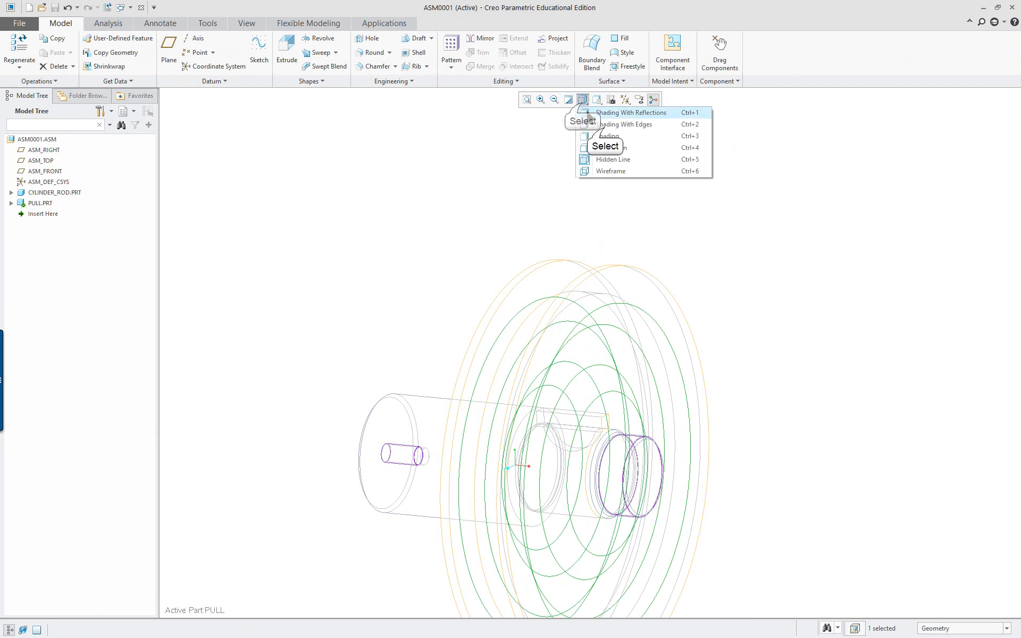
click(606, 125)
mouse_move(738, 432)
middle_down()
mouse_move(780, 404)
mouse_move(848, 383)
mouse_move(727, 433)
middle_up()
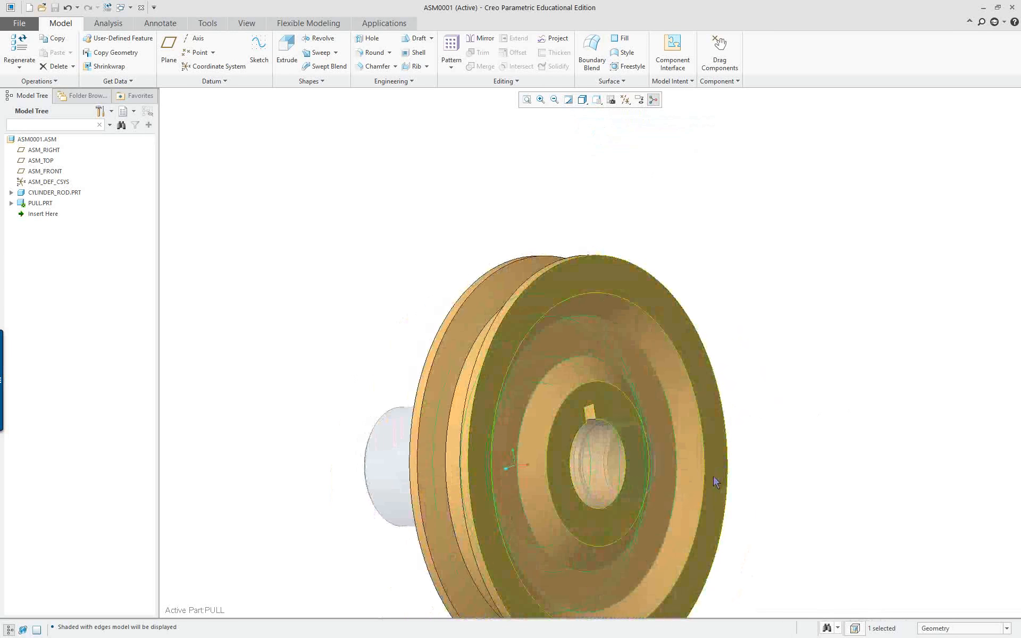
shift+middle_drag(711, 476, 708, 412)
mouse_move(775, 344)
middle_down()
mouse_move(778, 353)
mouse_move(700, 378)
mouse_move(657, 371)
mouse_move(661, 337)
mouse_move(665, 369)
mouse_move(687, 376)
middle_up()
click(757, 360)
scroll(736, 365, down, 1)
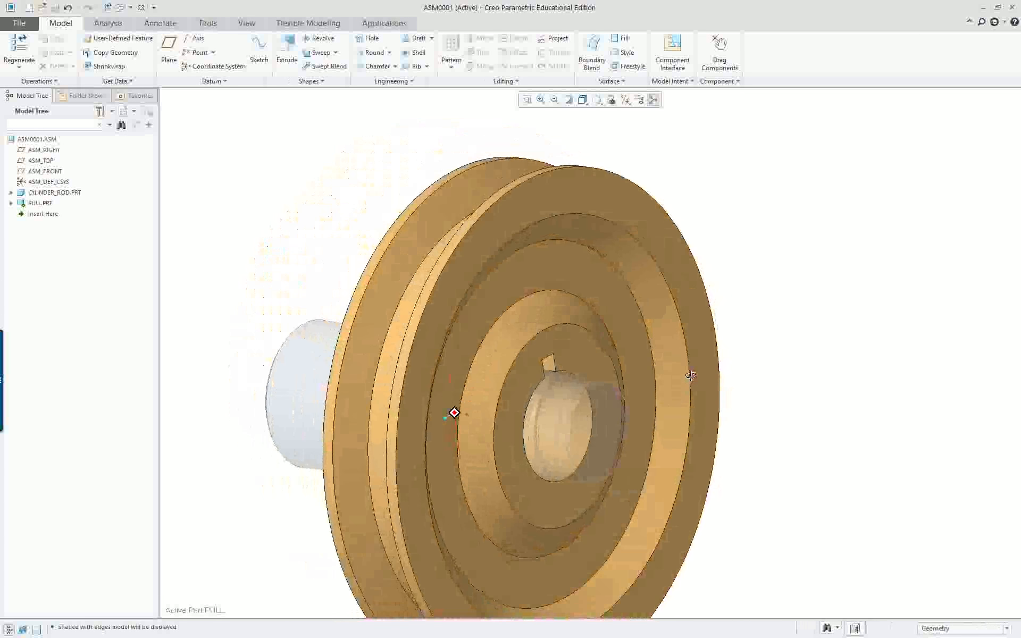
Step: Expand PULL.PRT and reorder its features so Extrude 1 follows Revolve 2
click(11, 202)
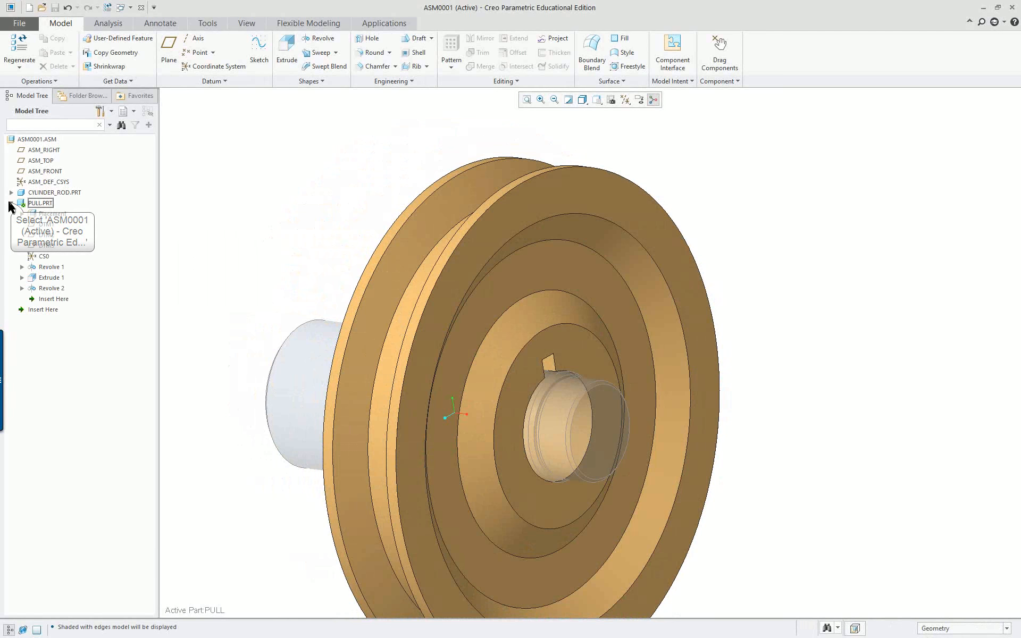
click(51, 267)
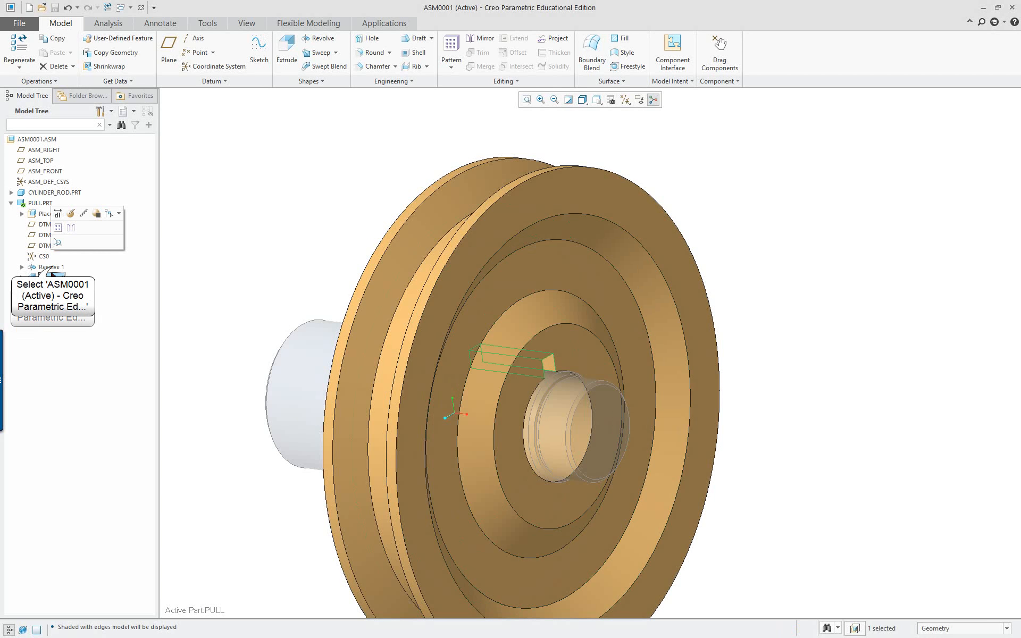
double_click(62, 267)
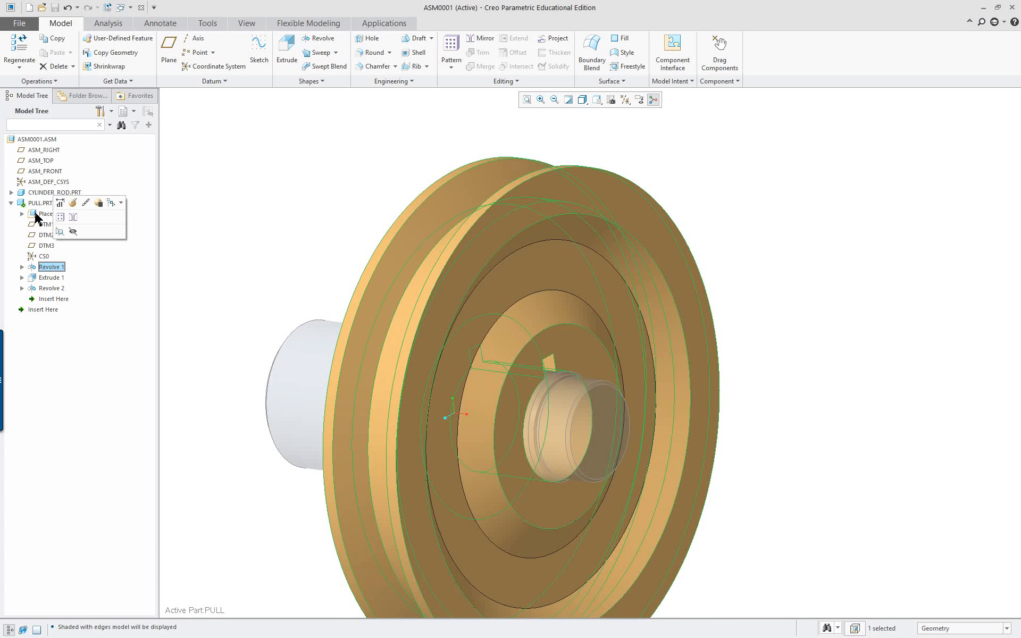
click(47, 278)
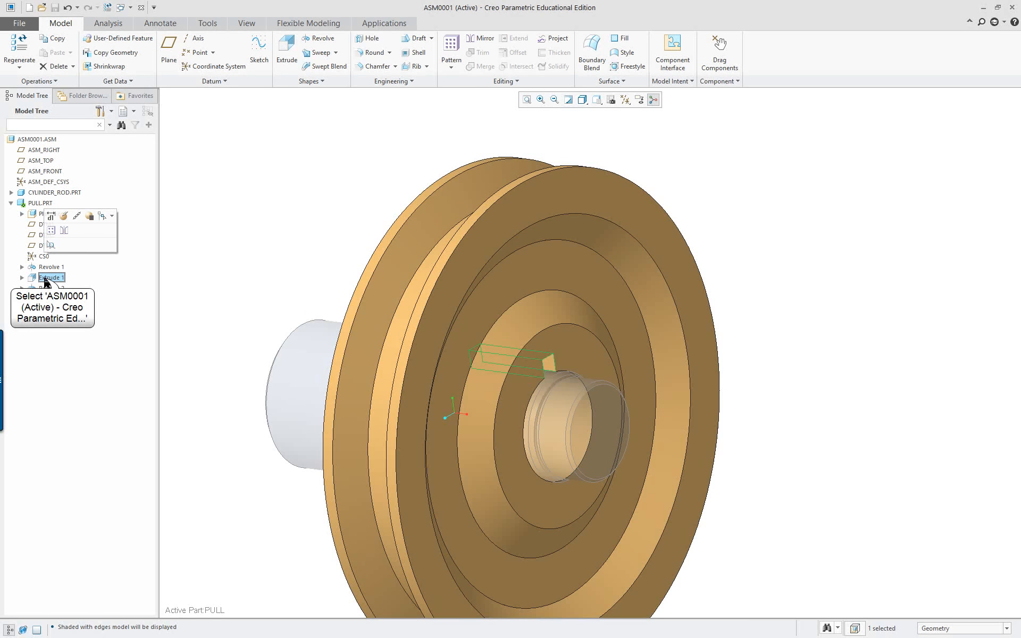
drag(46, 281, 49, 295)
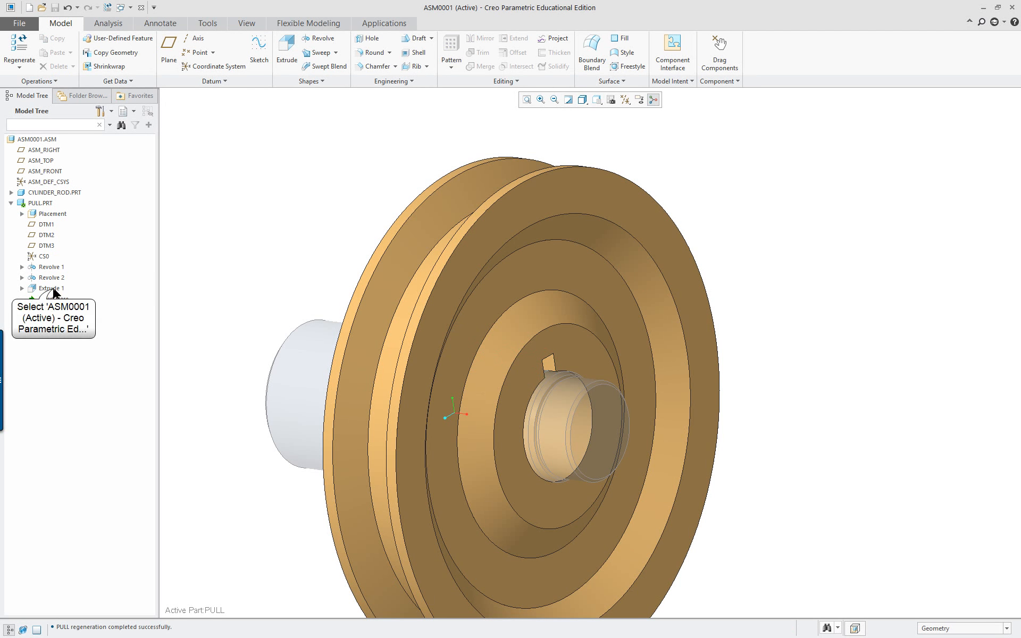
click(54, 290)
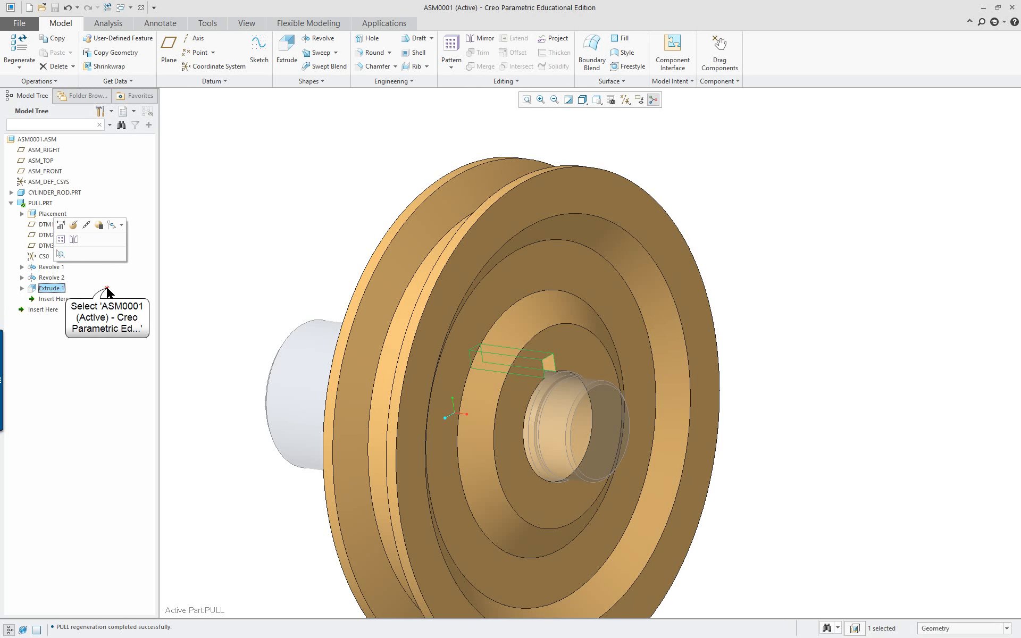
click(42, 309)
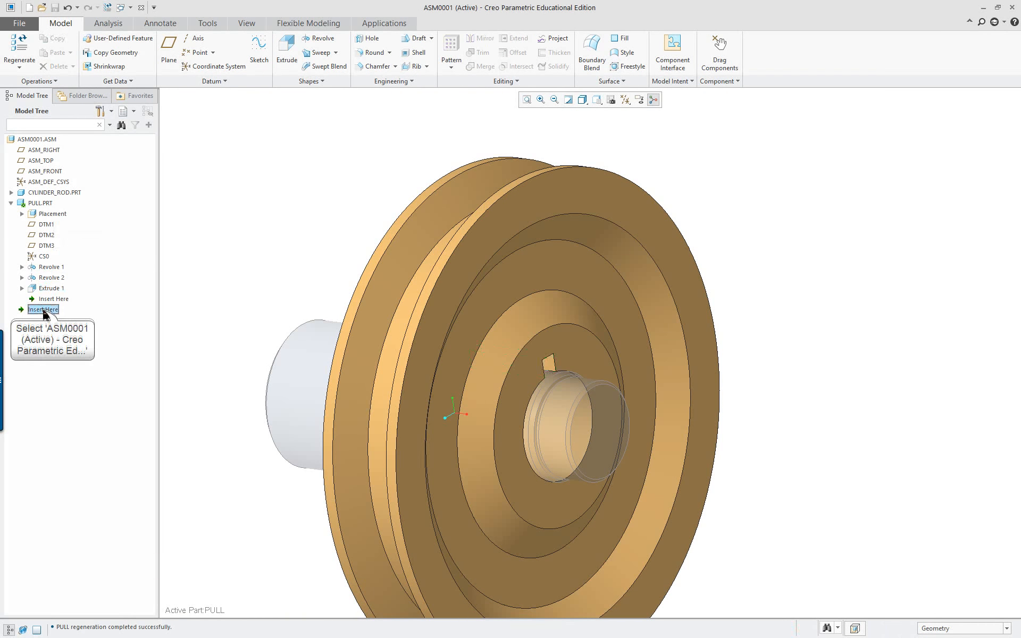
drag(43, 310, 50, 287)
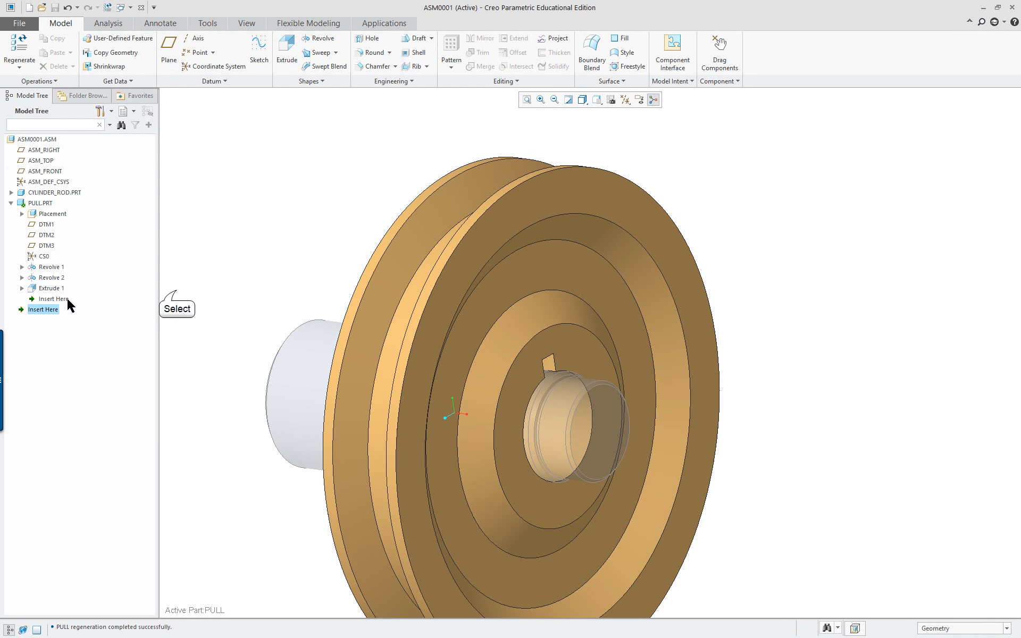
click(176, 290)
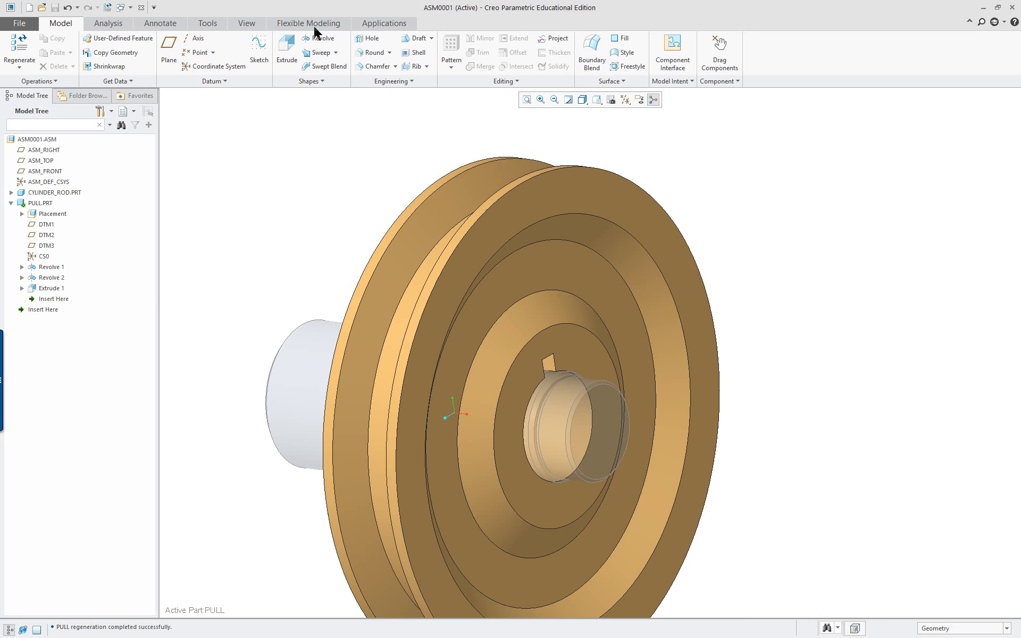
Step: Turn on all datum displays and place a new hole on the pulley's flat recessed ring face
mouse_move(268, 167)
middle_down()
mouse_move(317, 157)
mouse_move(277, 159)
middle_up()
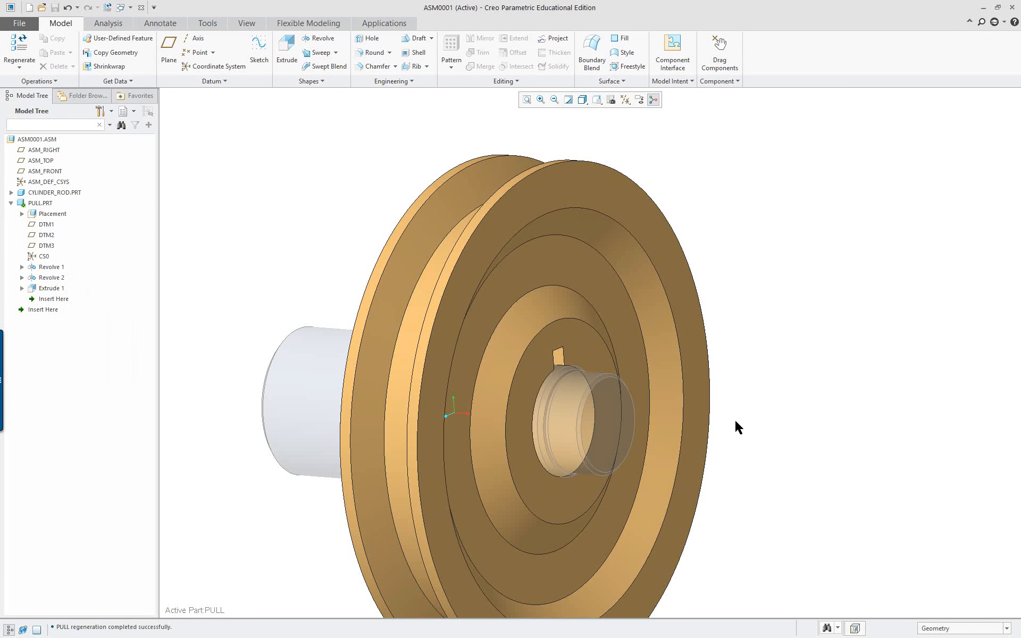
click(371, 41)
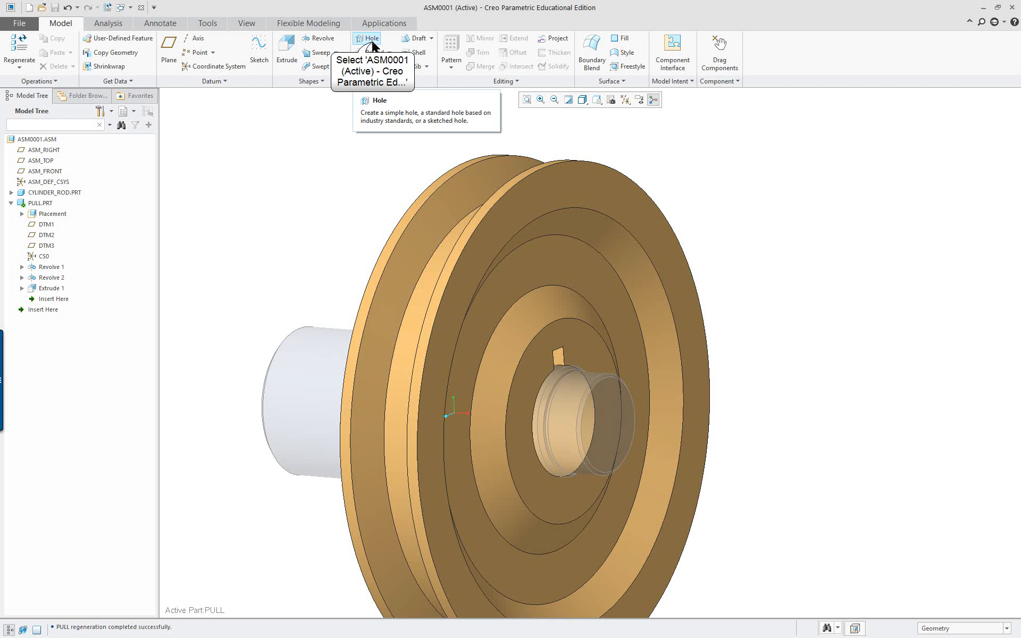
click(624, 99)
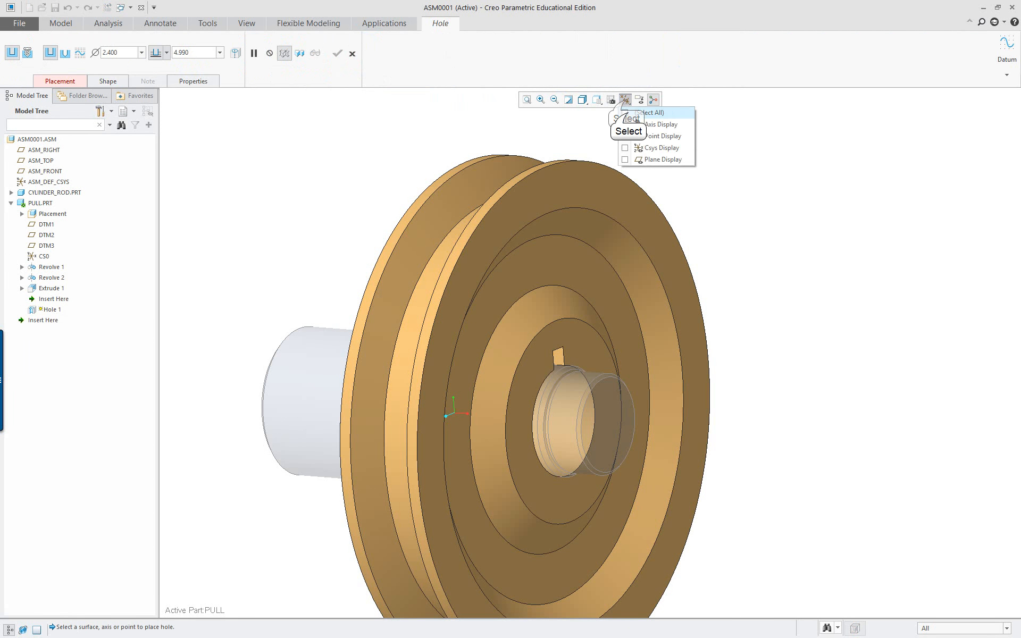
click(625, 112)
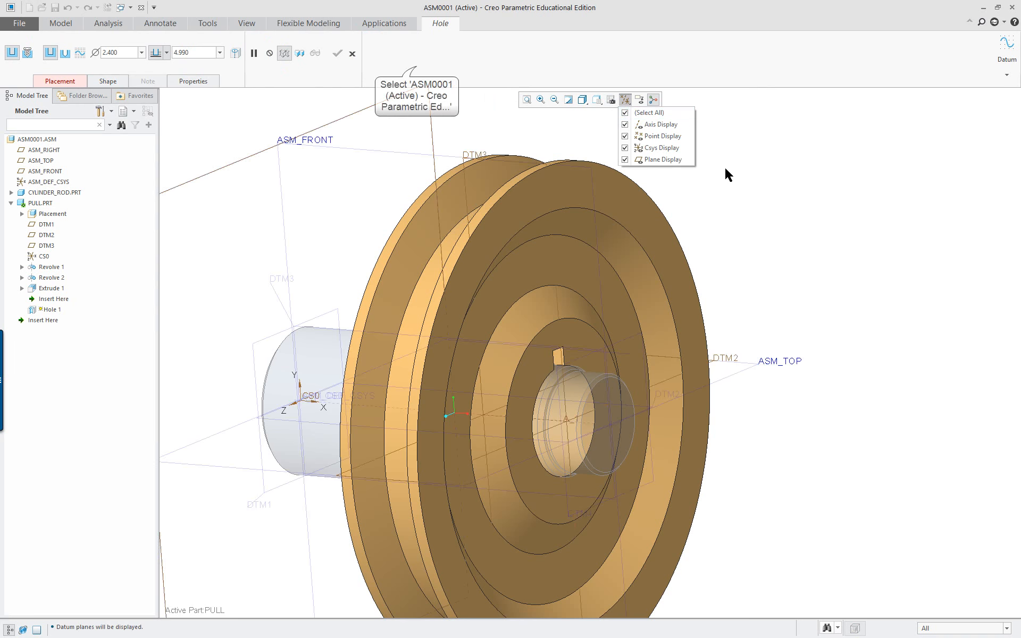
click(581, 274)
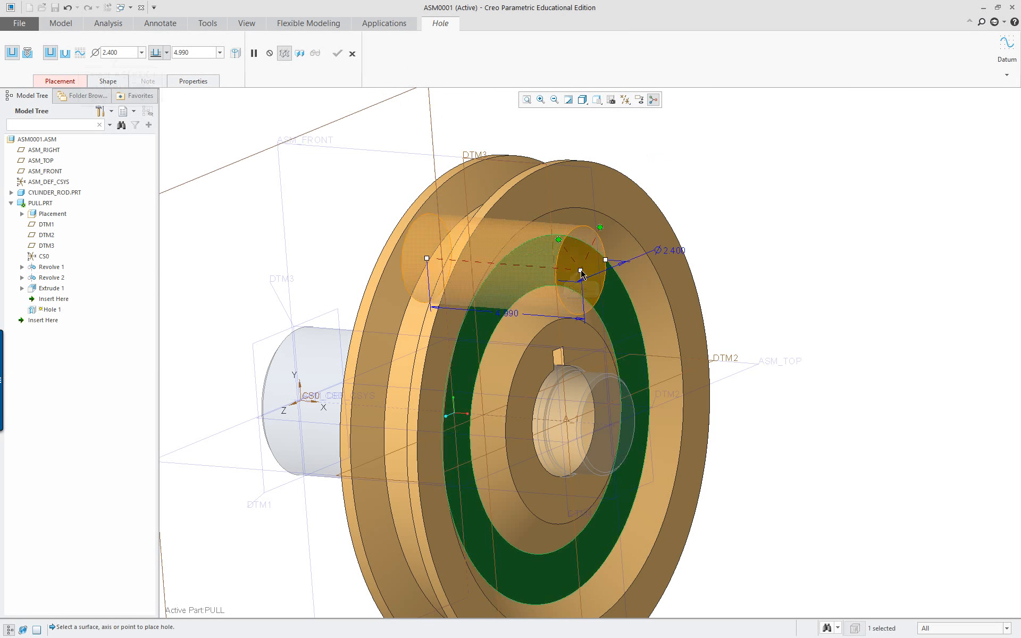
Step: Set the hole's diameter to 0.7
click(118, 53)
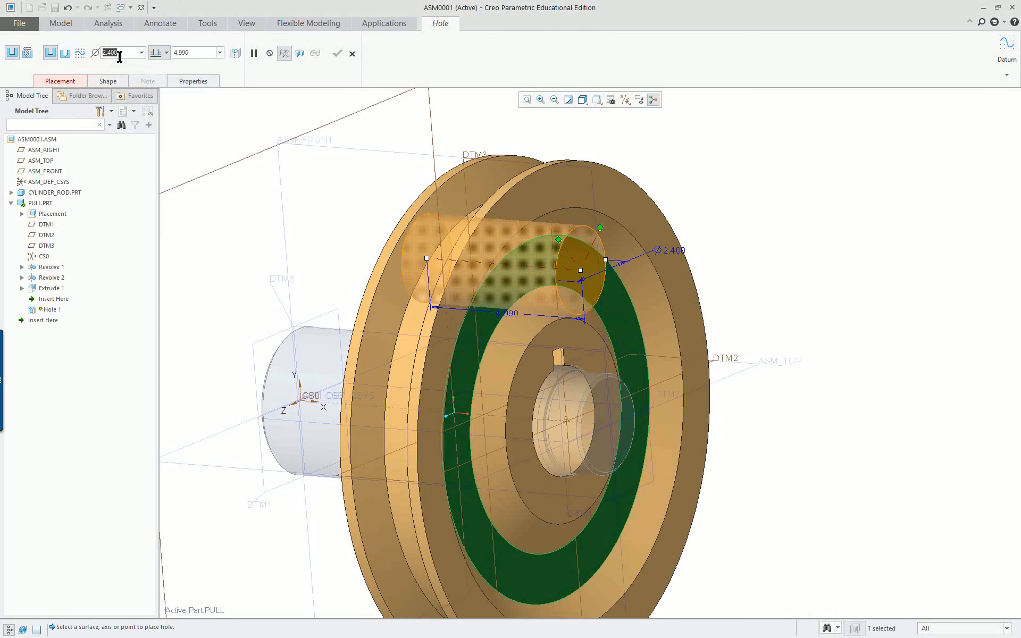
key(BackSpace)
text(.7)
key(Return)
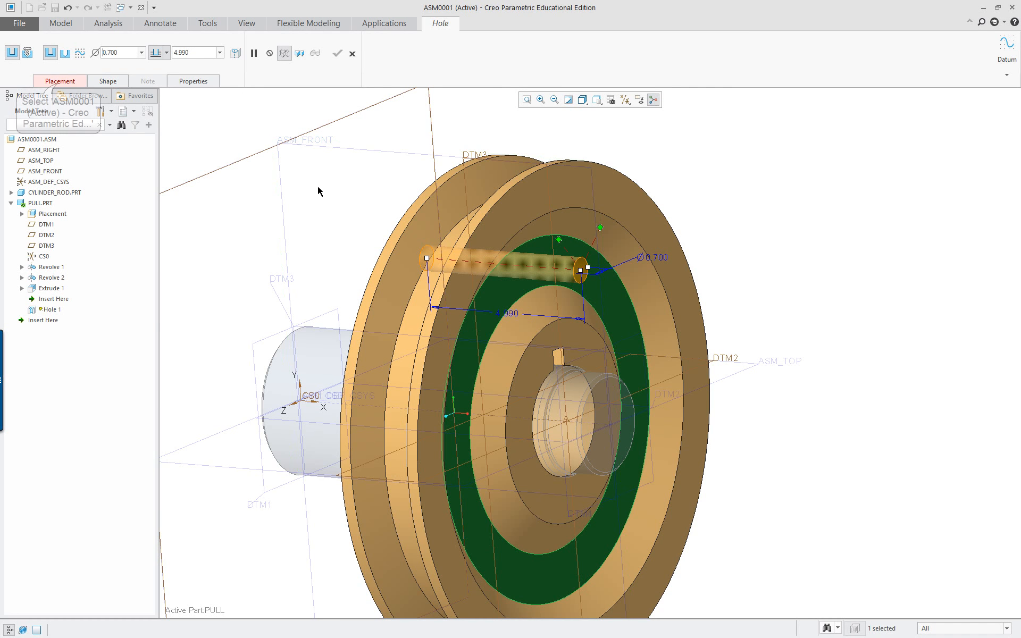
Step: Use the Diameter placement type for the hole and pick the pulley's central axis A_1 as the first offset reference
click(59, 81)
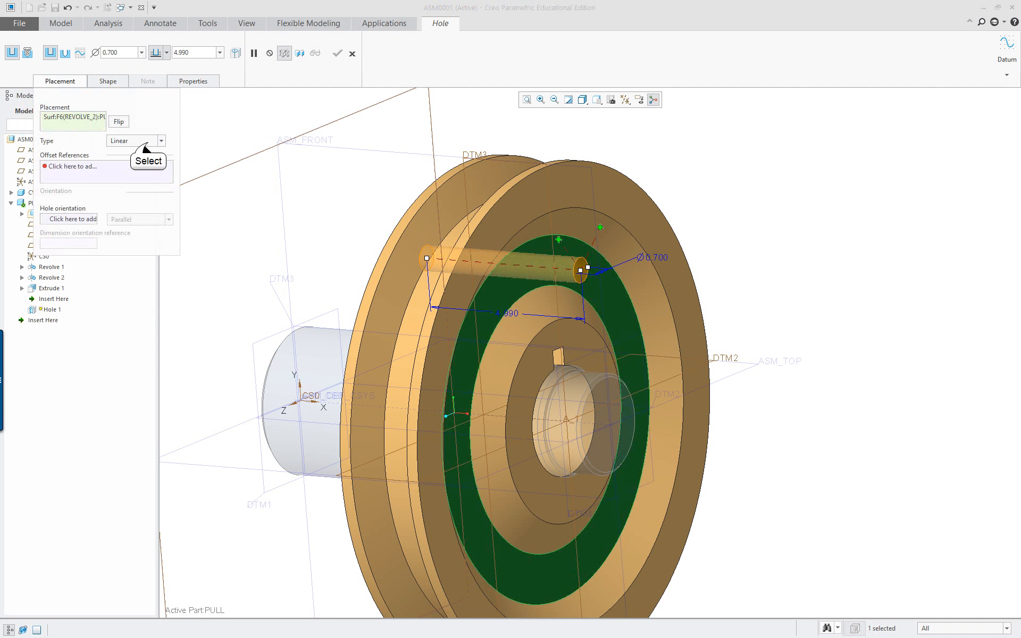
click(148, 141)
click(123, 171)
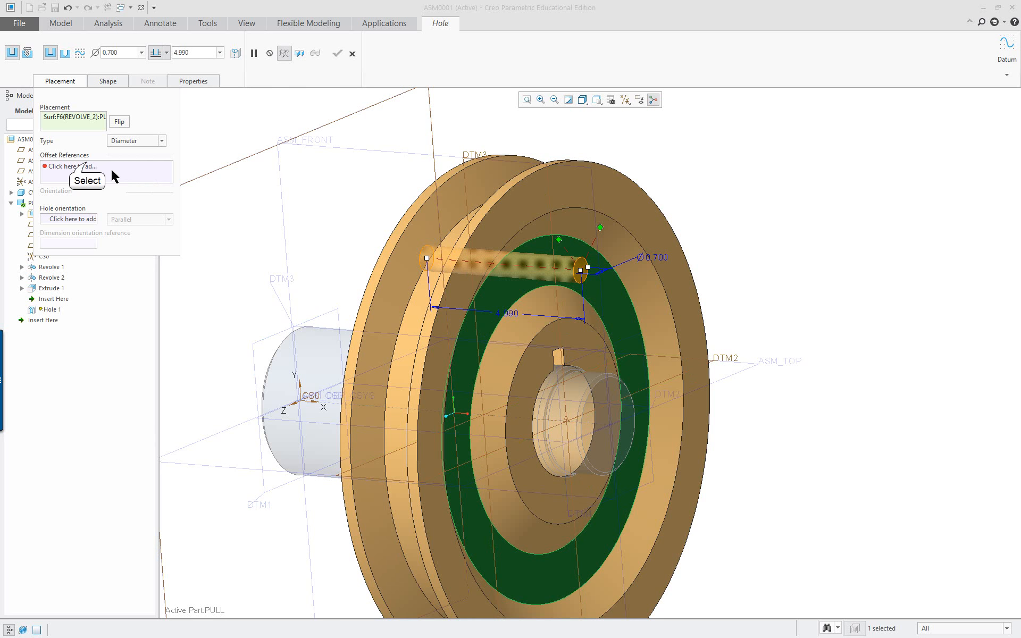
click(77, 168)
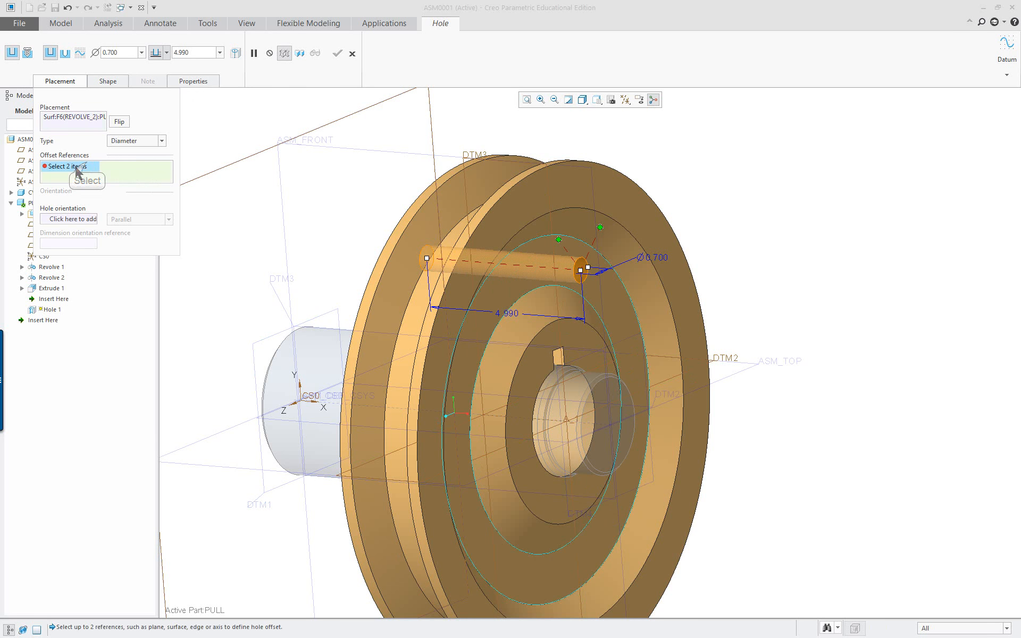
click(608, 430)
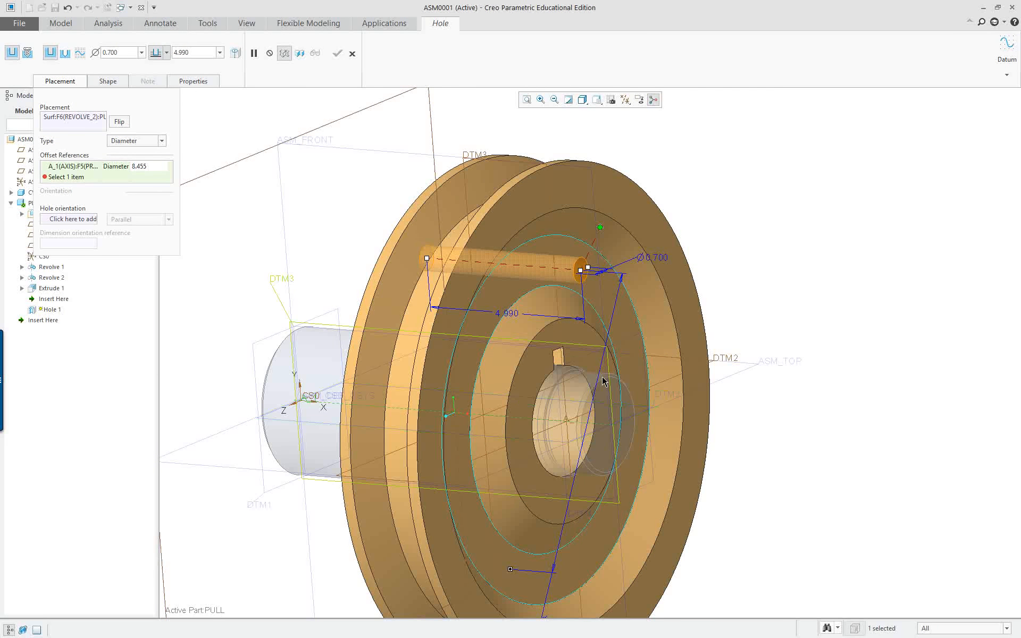
Step: Add the ASM_TOP plane as the hole's angular reference and set the angle to 0
scroll(610, 428, down, 3)
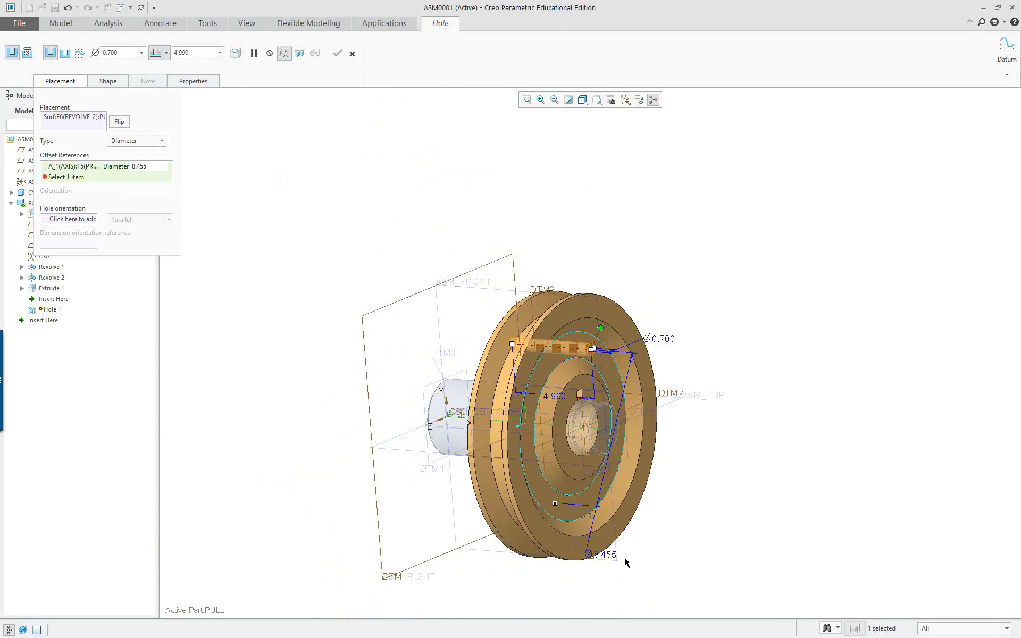
scroll(625, 562, up, 5)
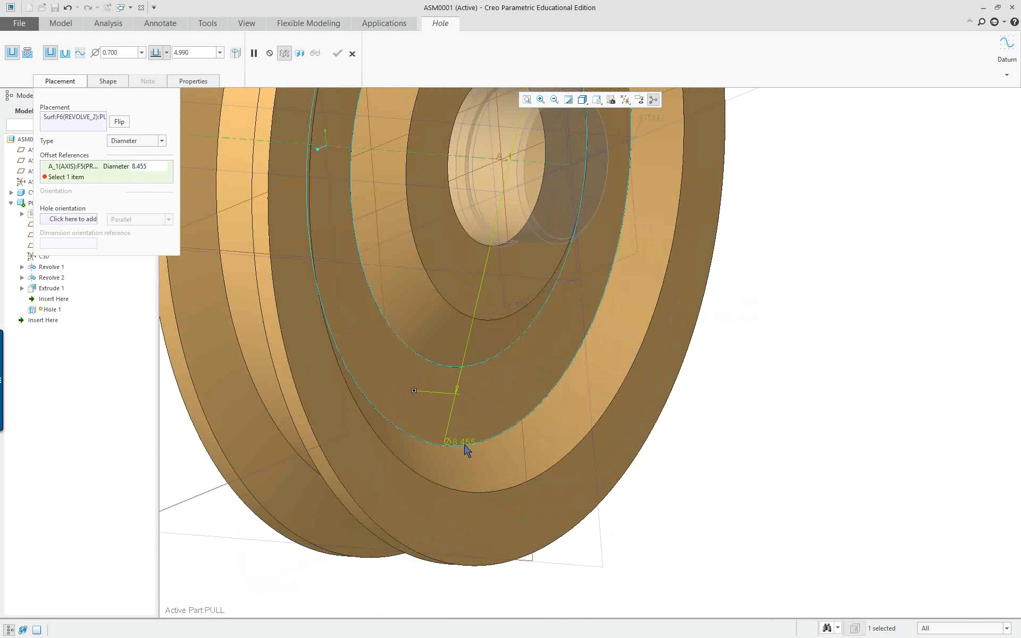
scroll(533, 434, up, 4)
scroll(478, 302, down, 2)
scroll(479, 303, up, 4)
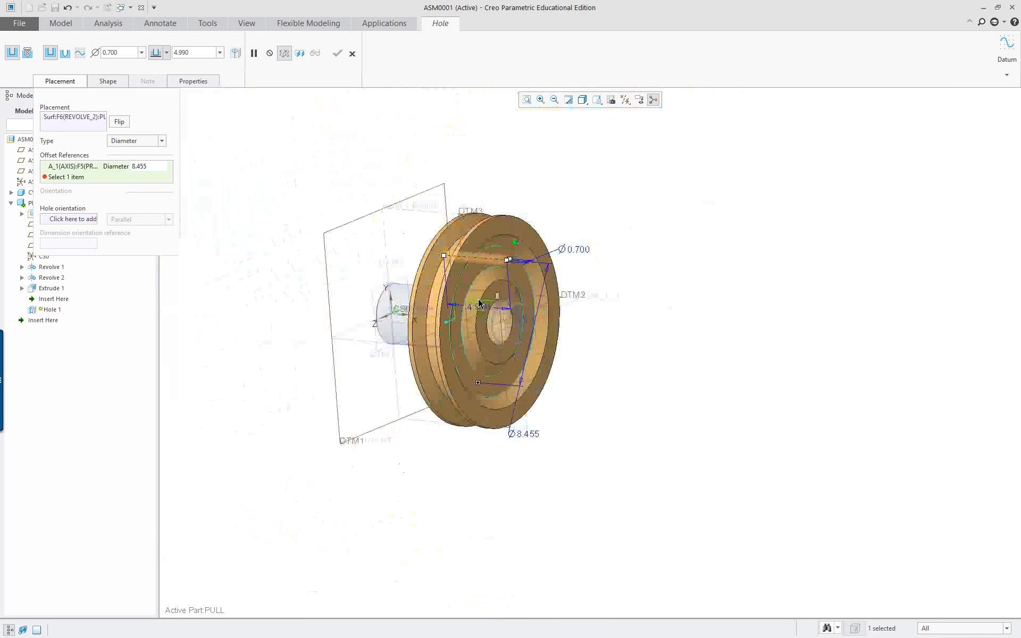
scroll(449, 260, down, 1)
click(56, 177)
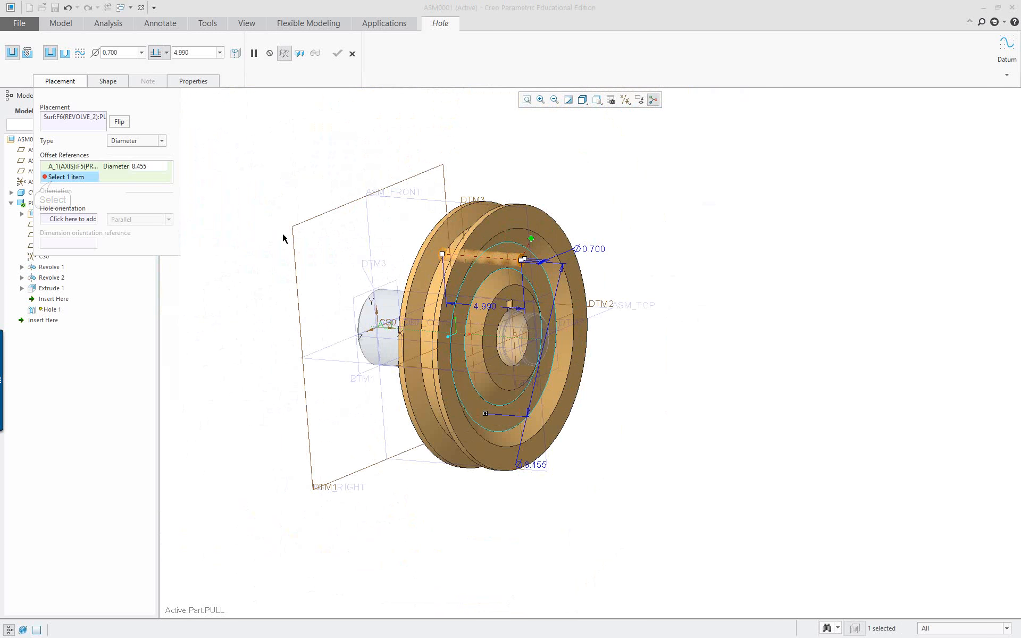
click(600, 316)
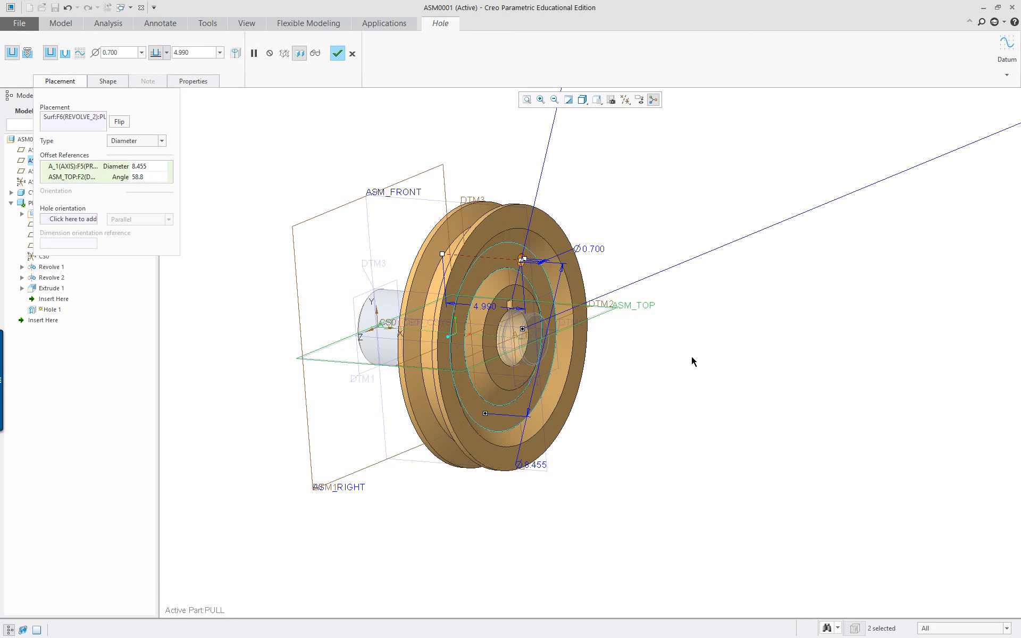
click(145, 179)
text(0)
key(Return)
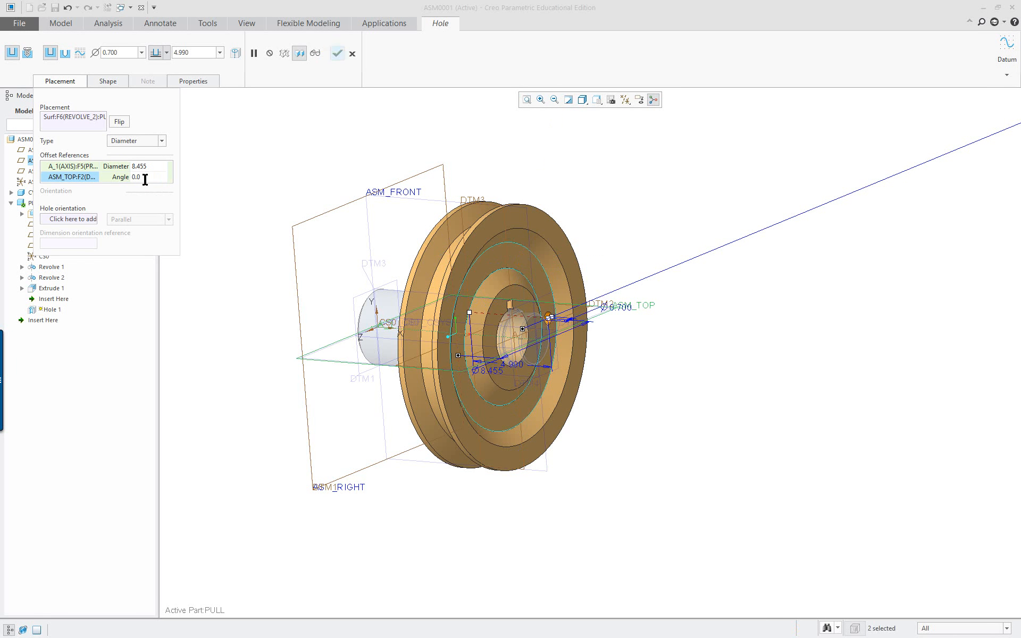
Step: Set the hole's placement diameter about the axis to 8.5 and complete the hole
click(147, 167)
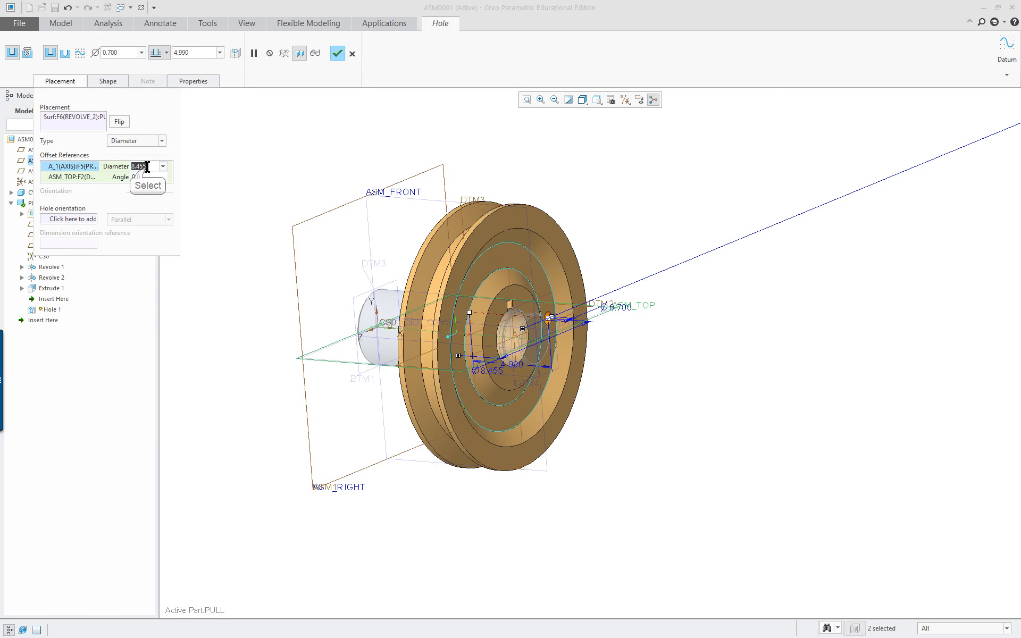
text(8)
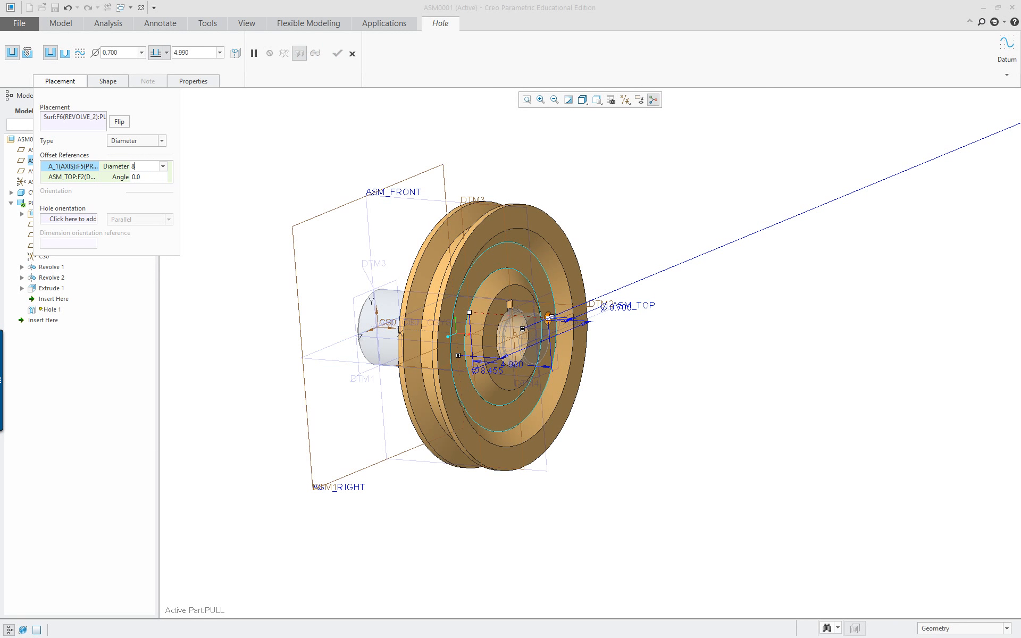
key(Return)
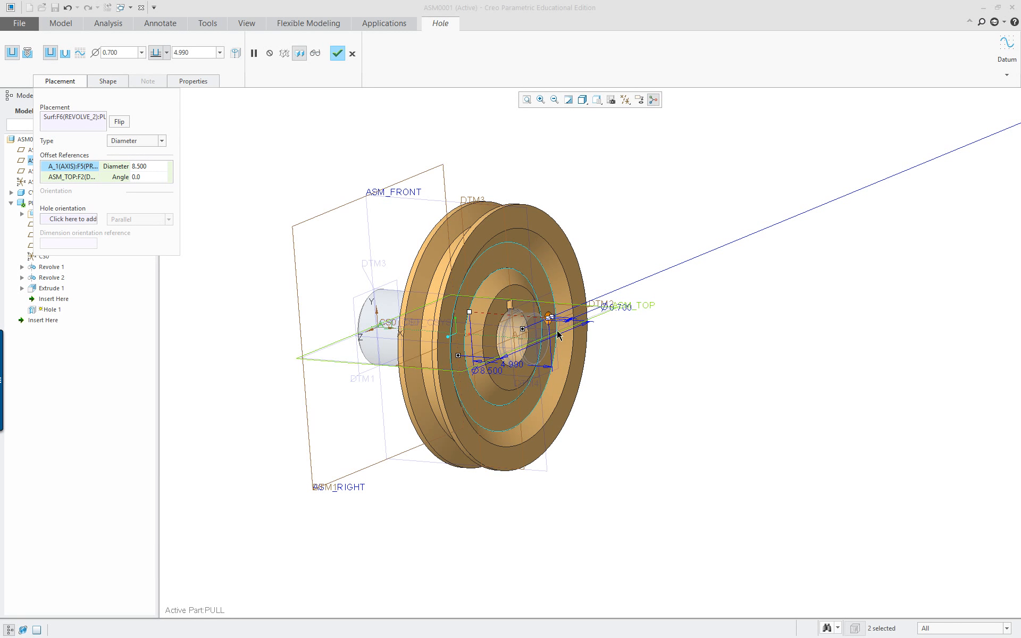
scroll(556, 333, up, 5)
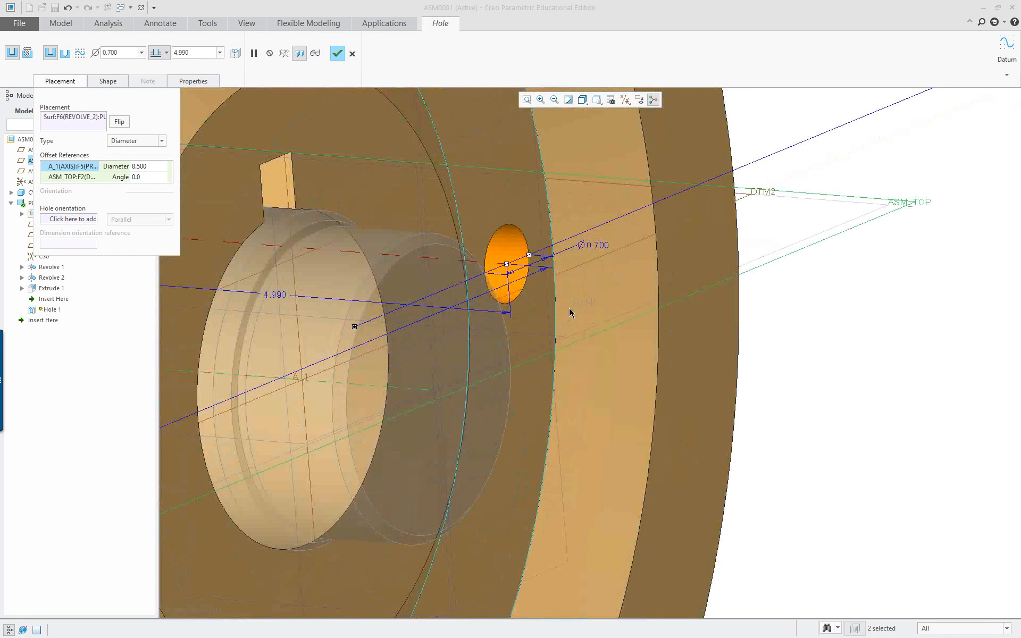
scroll(562, 327, down, 3)
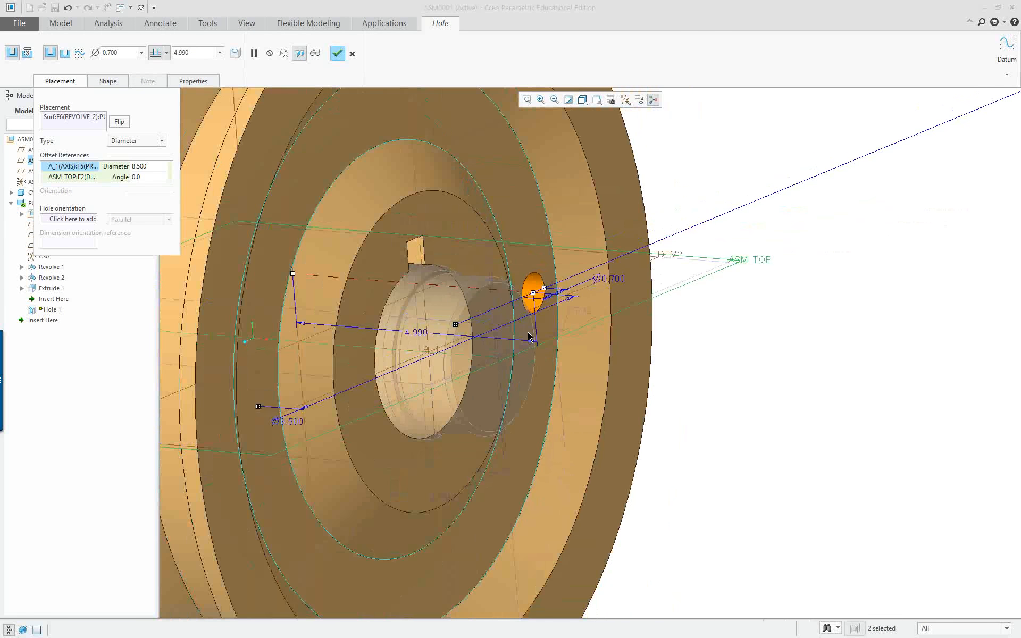
mouse_move(529, 336)
middle_down()
mouse_move(537, 334)
mouse_move(512, 332)
middle_up()
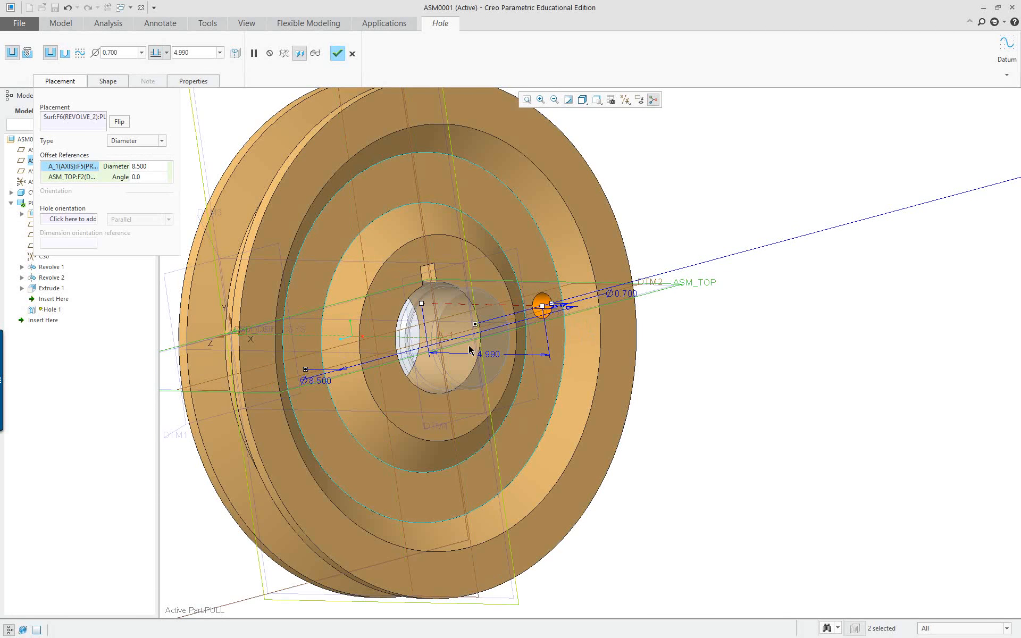
middle_drag(560, 356, 561, 372)
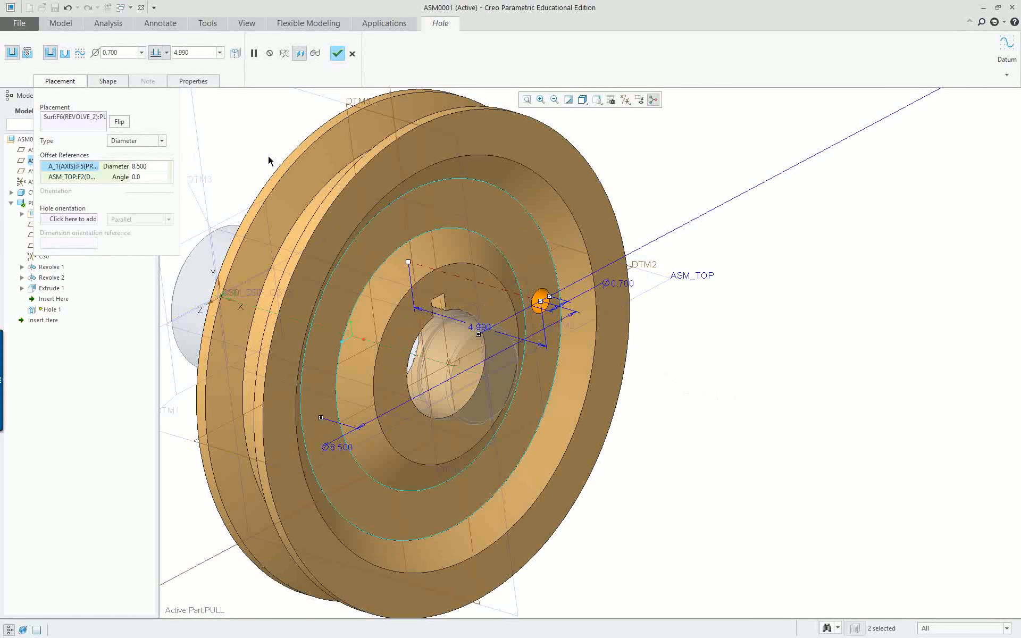
scroll(356, 201, up, 3)
scroll(268, 147, down, 2)
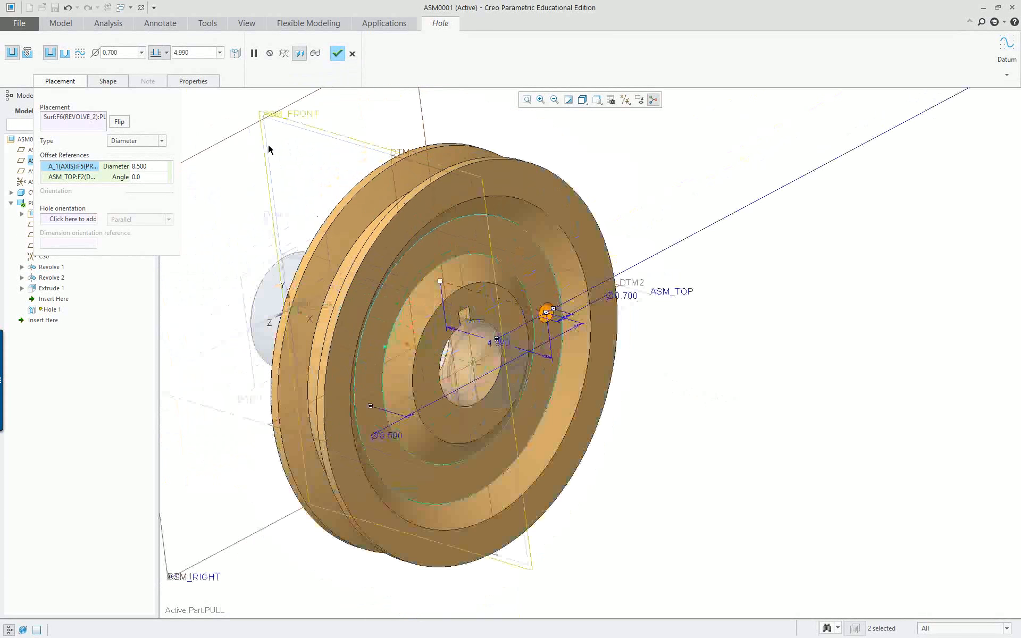
middle_drag(269, 150, 309, 149)
click(337, 53)
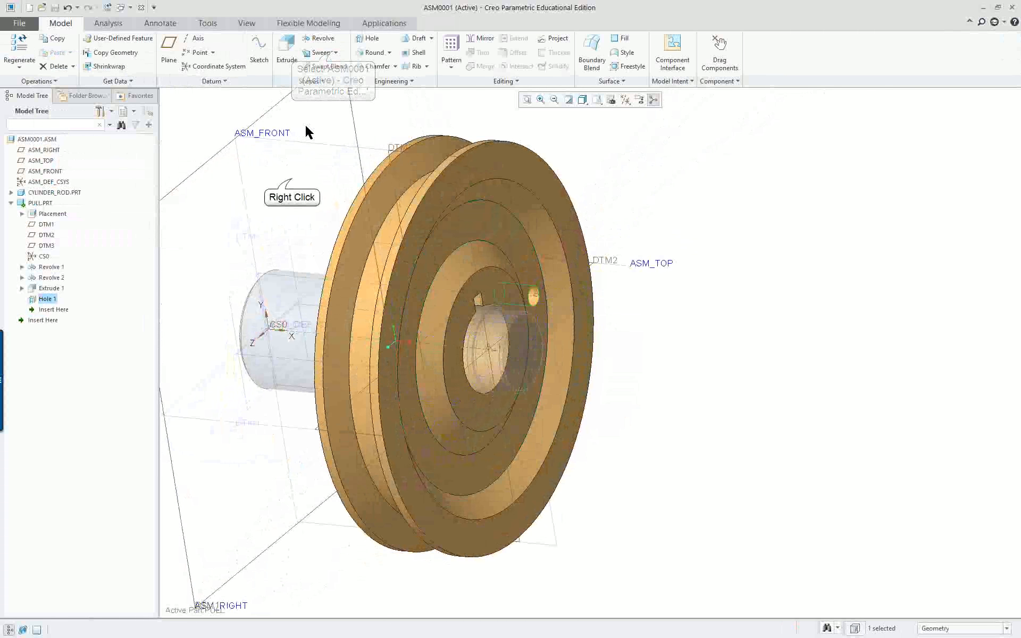
Step: Start a pattern of the new hole using the Axis pattern type
right_click(307, 133)
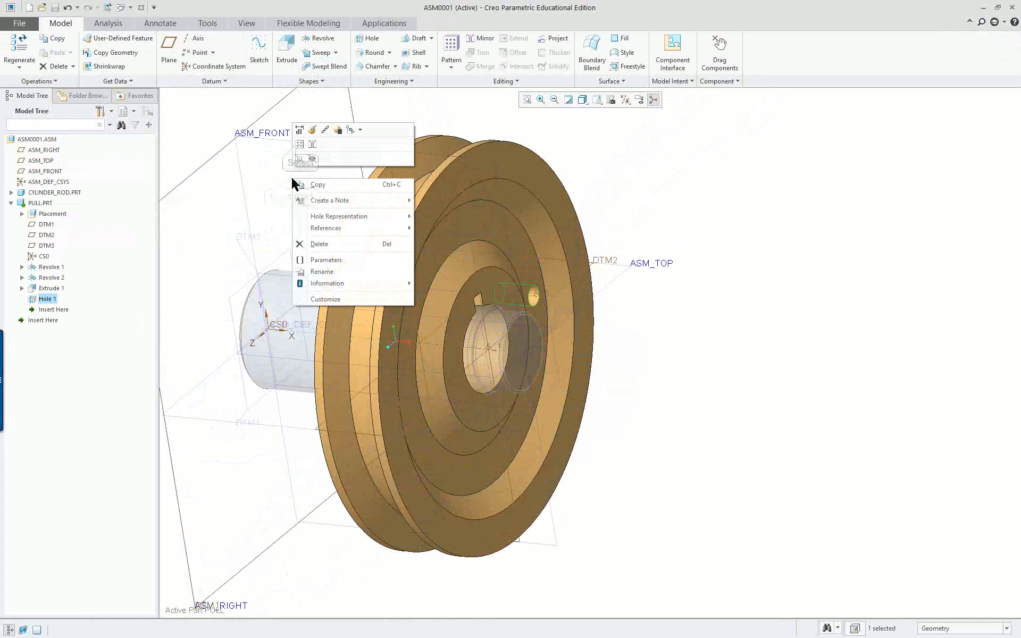
click(300, 146)
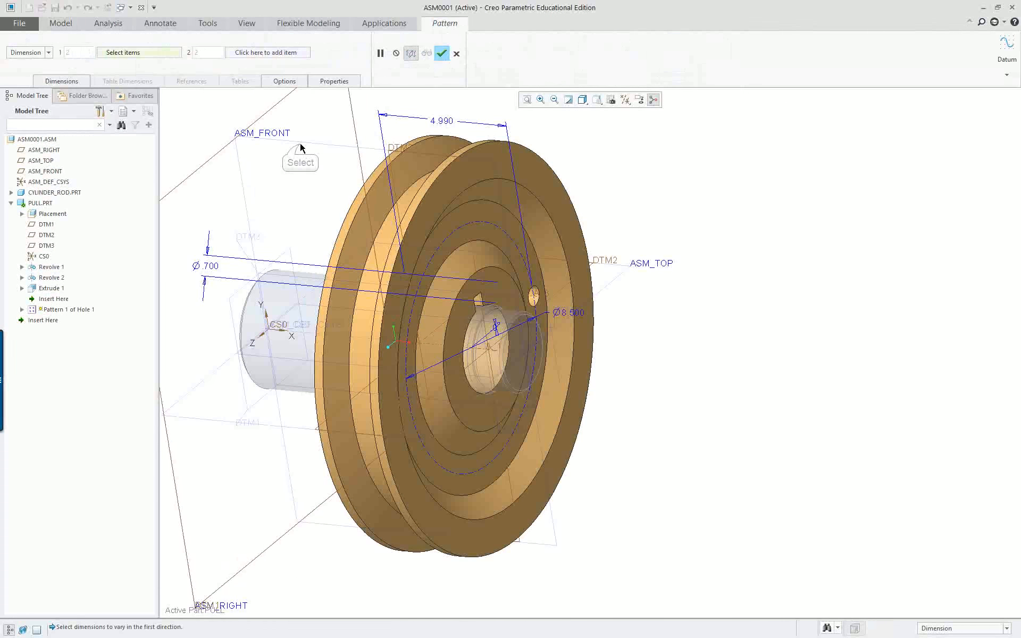
click(27, 53)
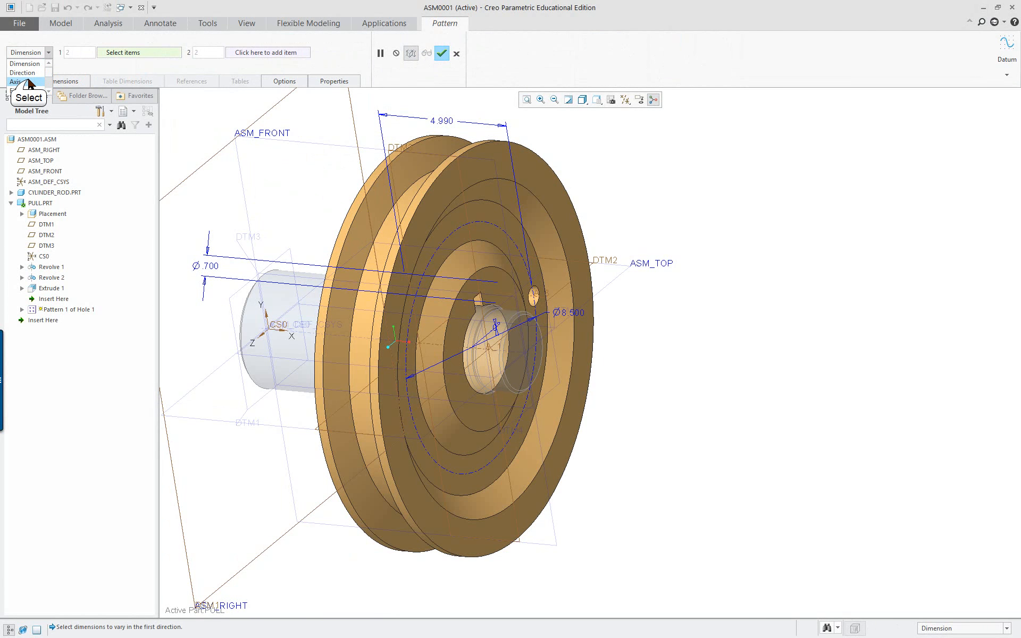
click(29, 83)
scroll(329, 197, down, 4)
scroll(289, 150, up, 3)
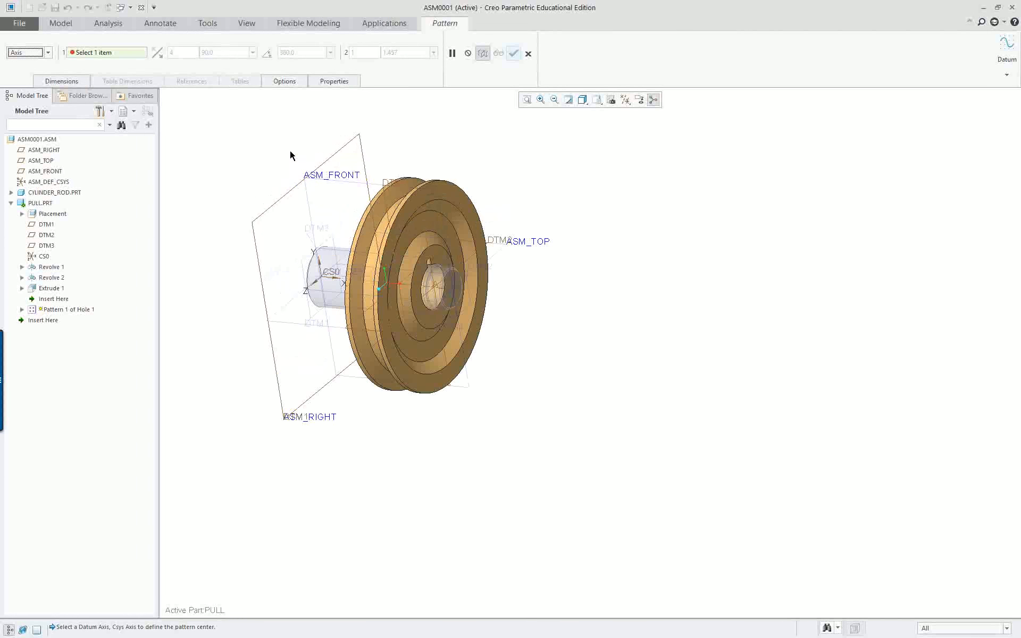
click(60, 81)
click(48, 52)
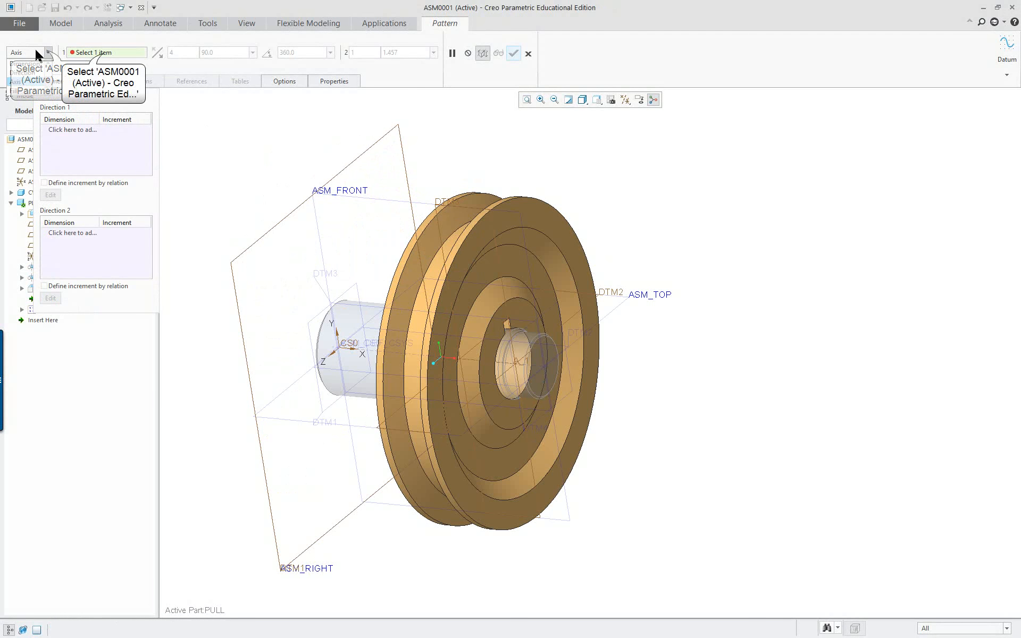
click(103, 53)
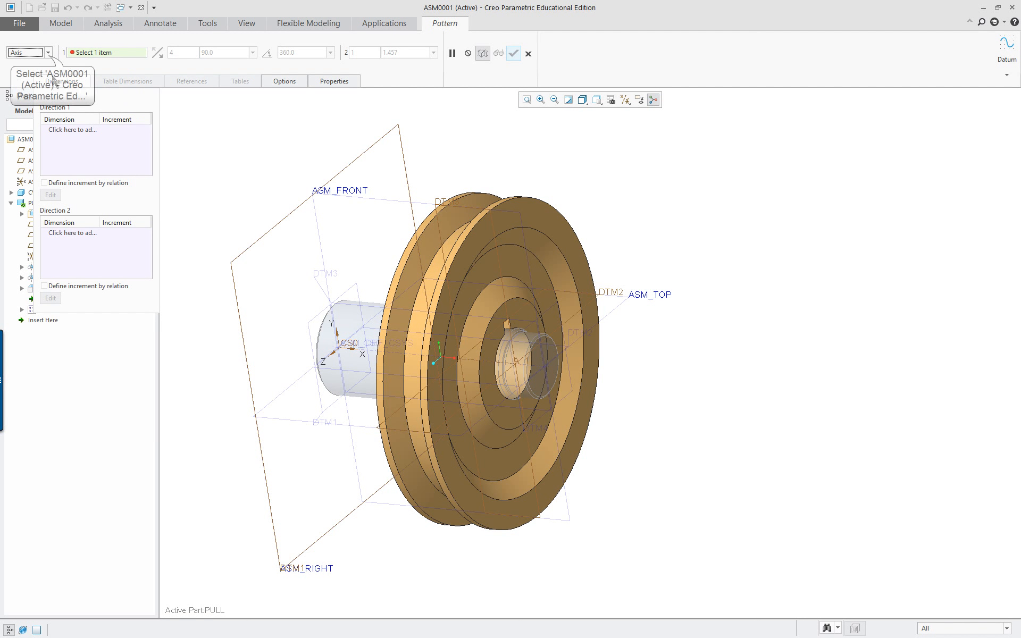
click(49, 55)
click(31, 73)
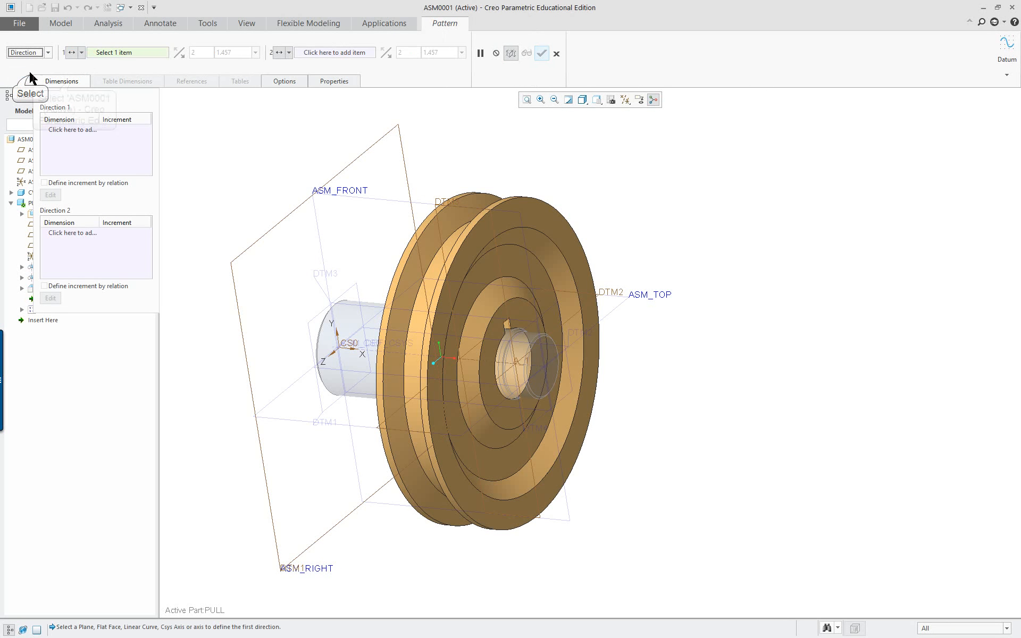
click(48, 53)
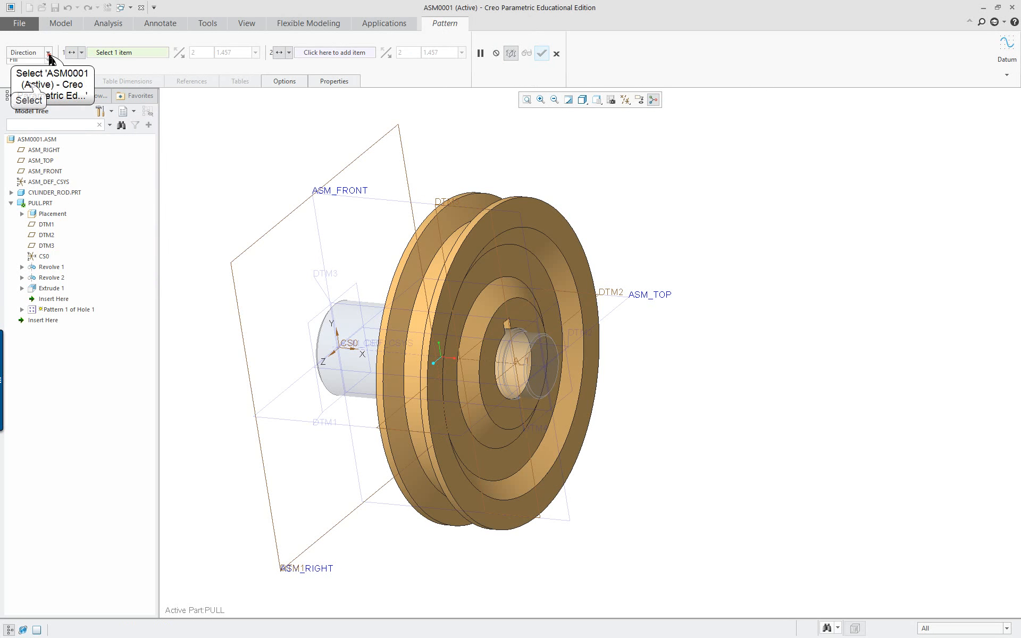
click(26, 82)
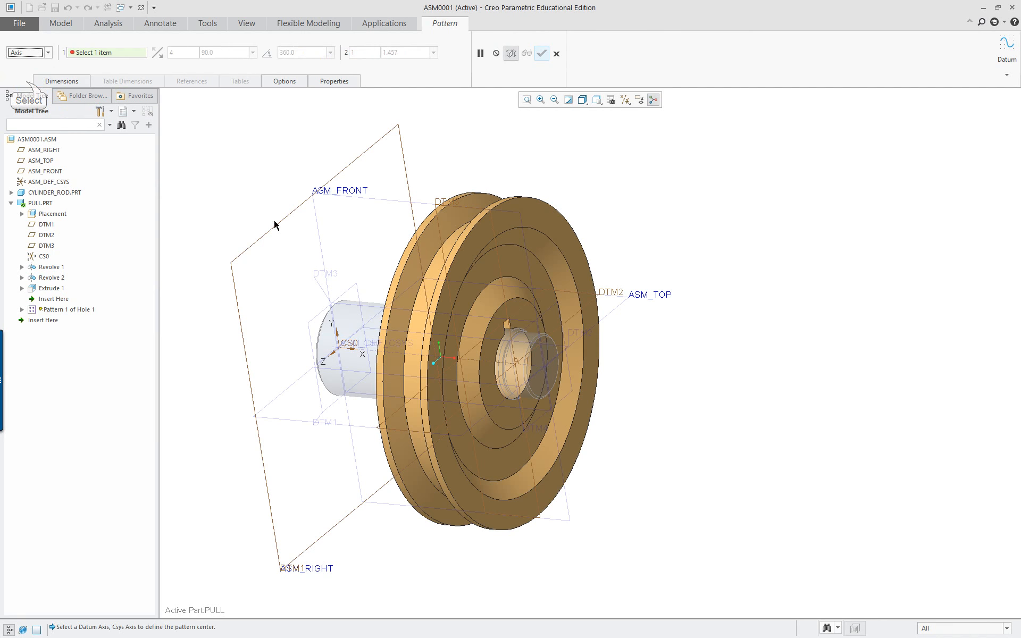
Step: Pattern the hole about the pulley's central axis with 12 instances spaced 30 degrees, reversing the angular direction, and complete the pattern
click(514, 367)
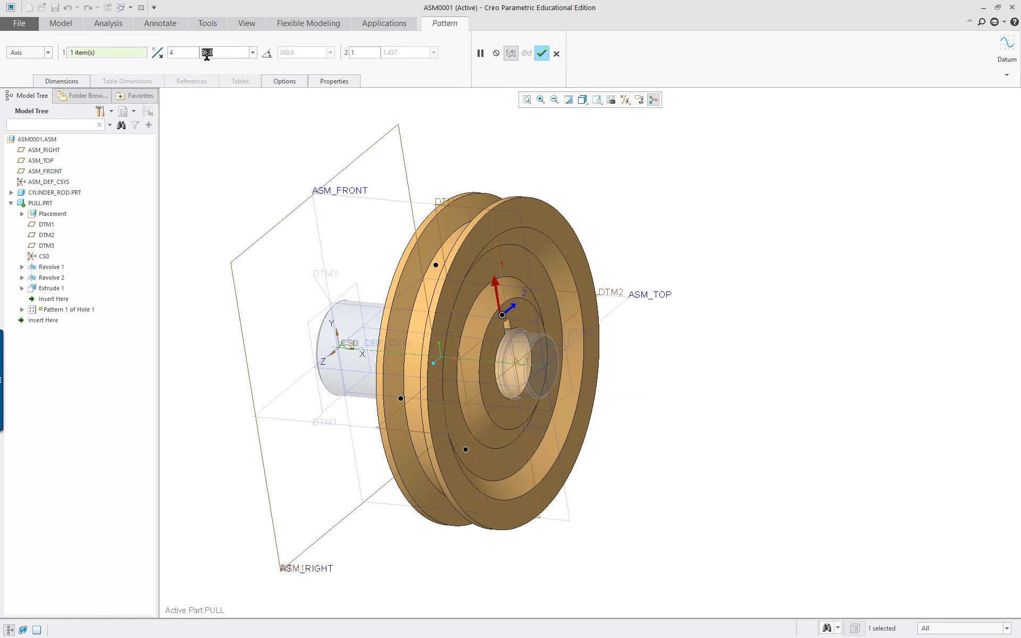
double_click(168, 52)
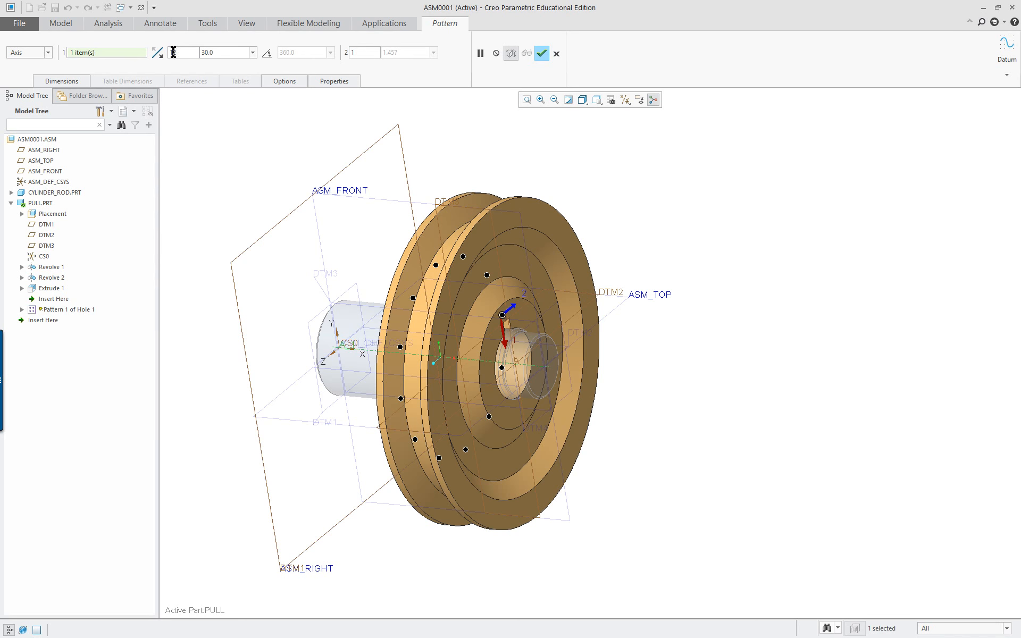
mouse_move(463, 240)
middle_down()
mouse_move(447, 250)
mouse_move(476, 229)
mouse_move(468, 223)
middle_up()
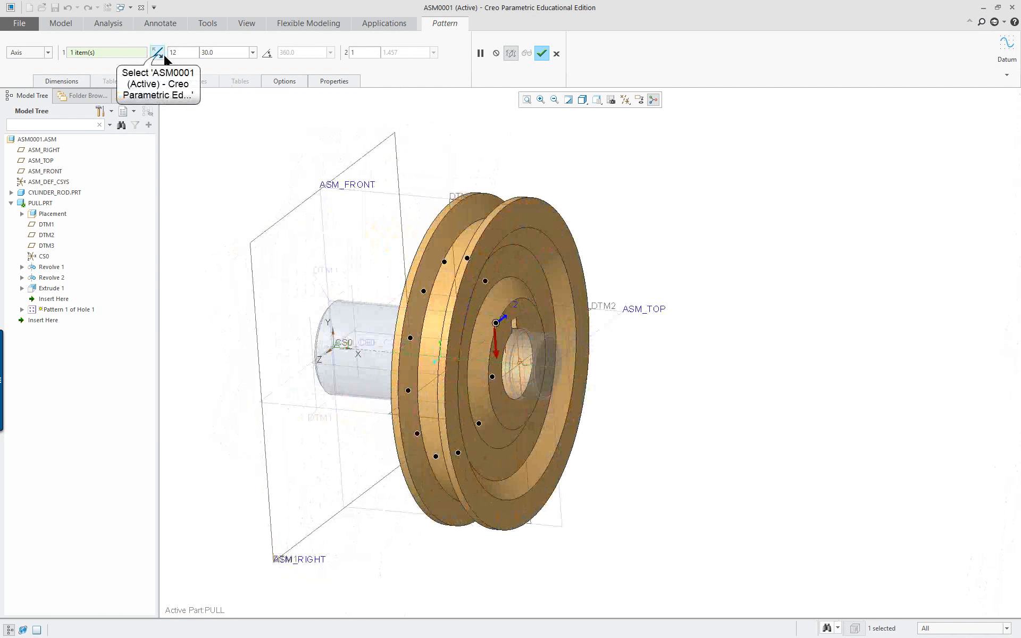
click(157, 53)
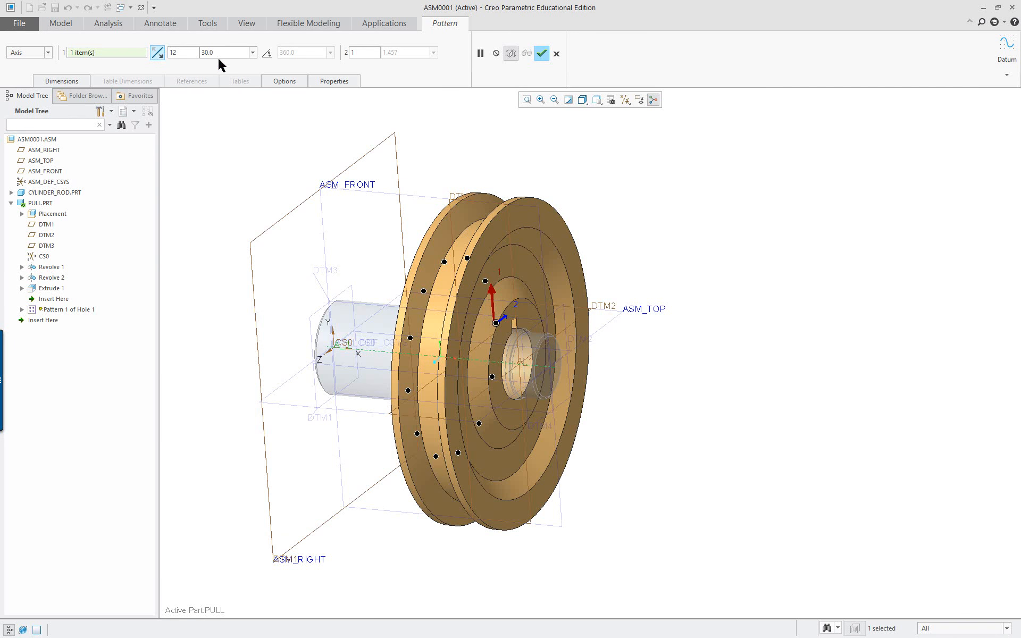
click(543, 55)
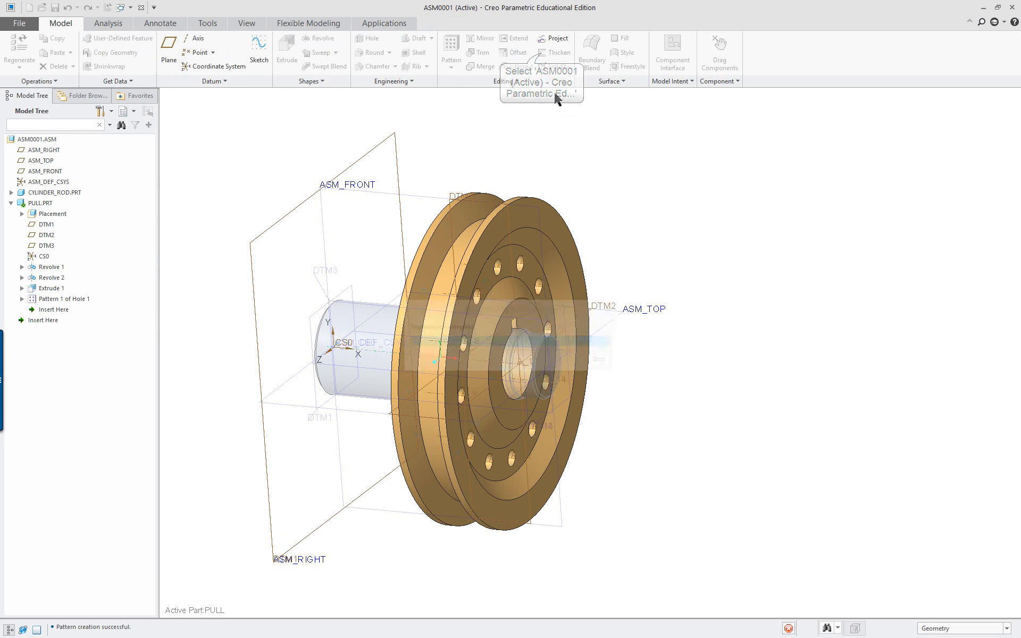
Step: Turn off the display of all datum axes, points, coordinate systems and planes
mouse_move(659, 326)
middle_down()
mouse_move(791, 312)
mouse_move(649, 319)
middle_up()
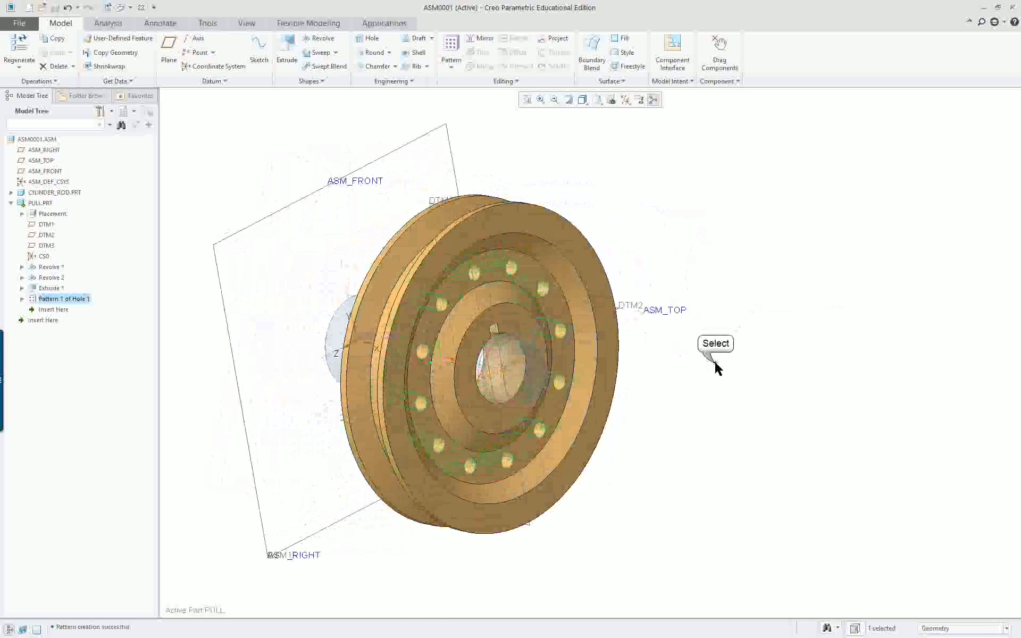
scroll(242, 277, up, 2)
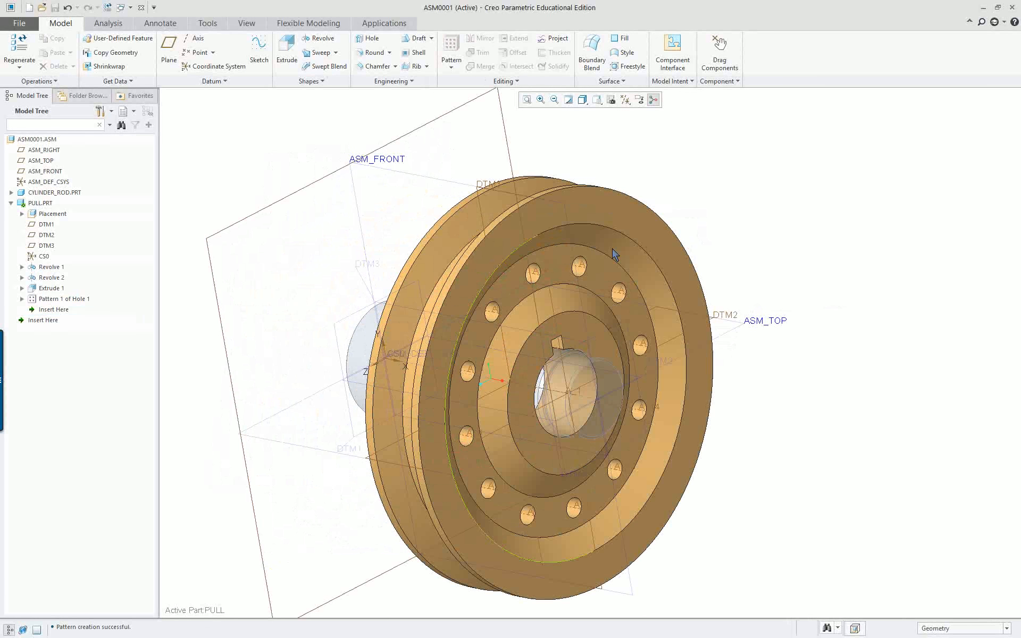
click(625, 99)
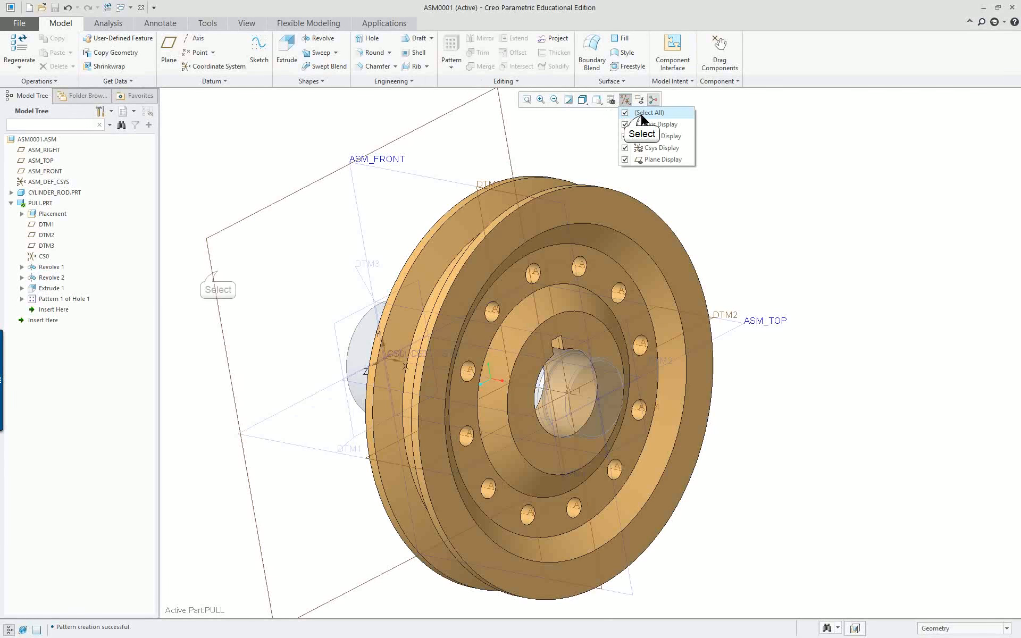
click(641, 123)
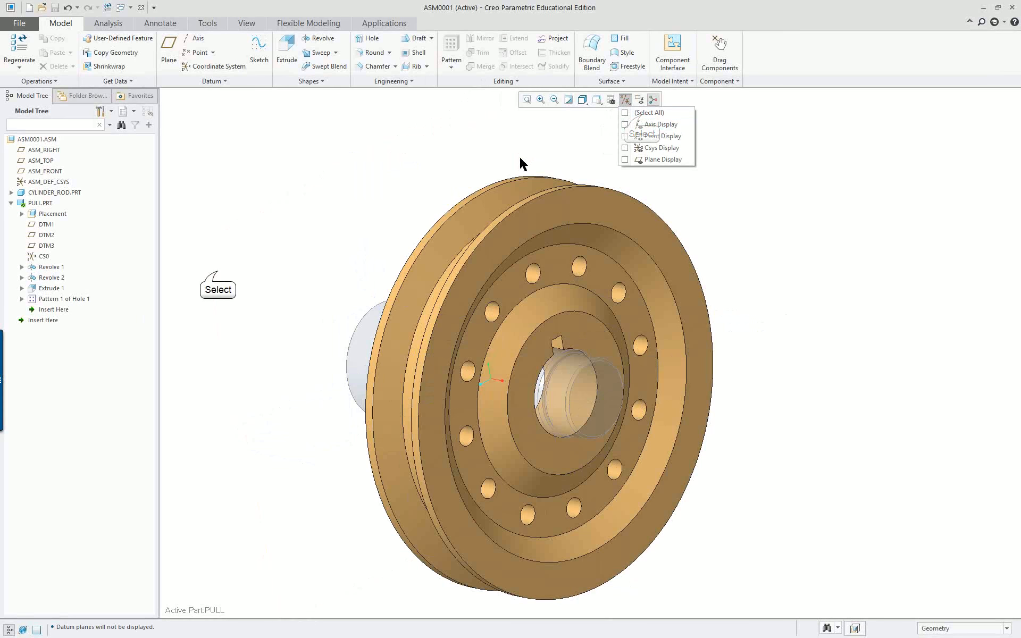
click(56, 298)
click(57, 290)
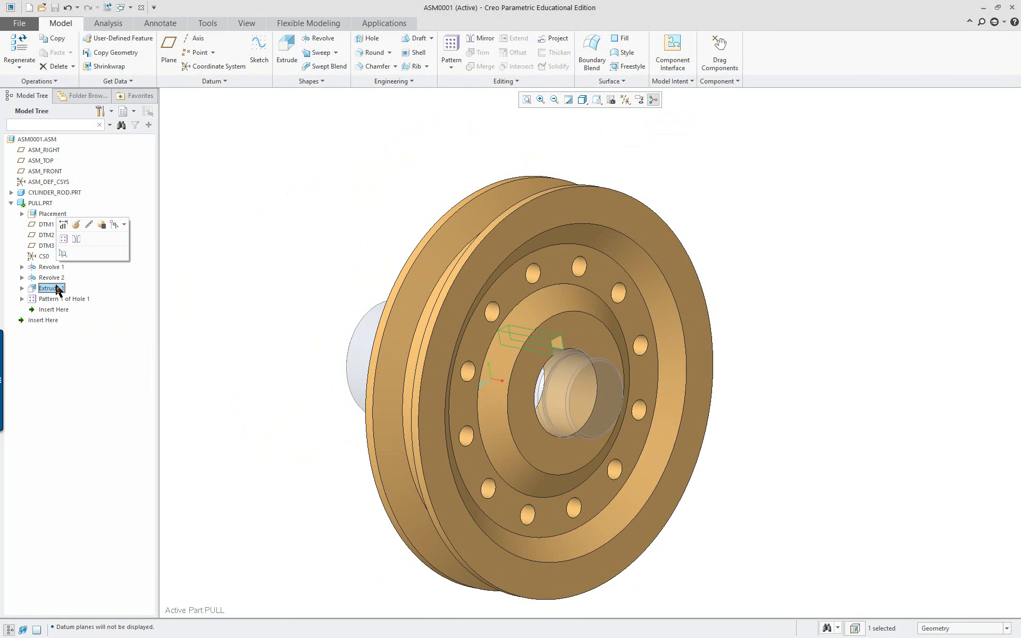
click(49, 279)
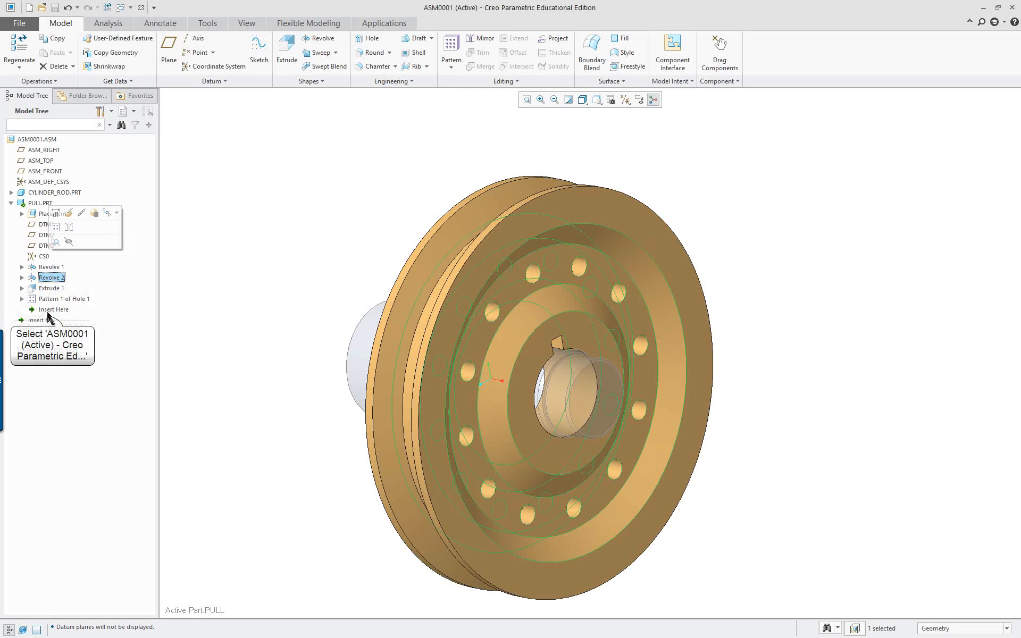
click(49, 318)
drag(51, 314, 52, 281)
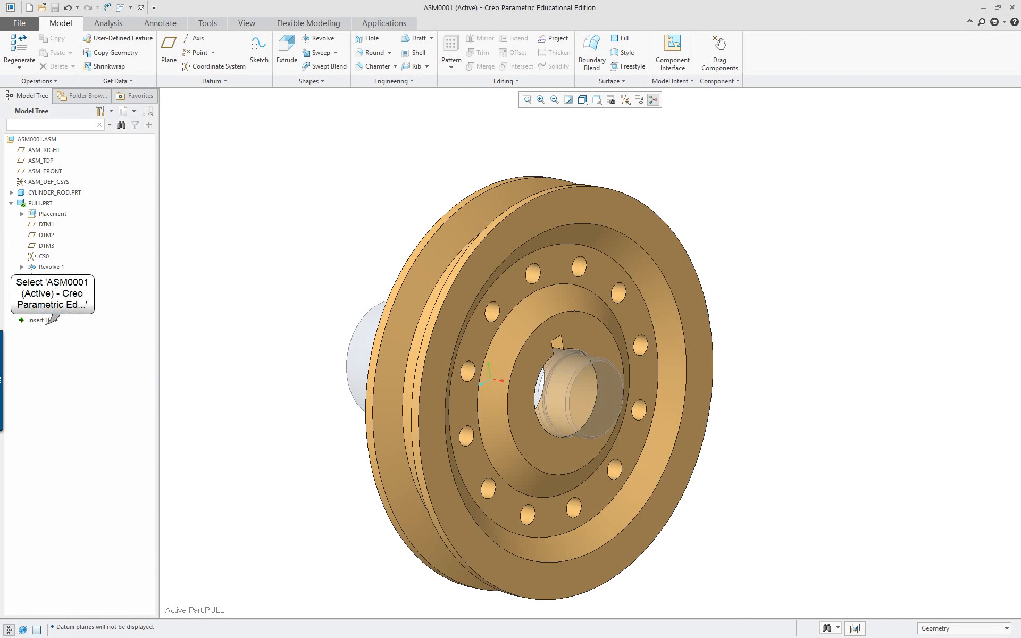
click(48, 323)
click(52, 287)
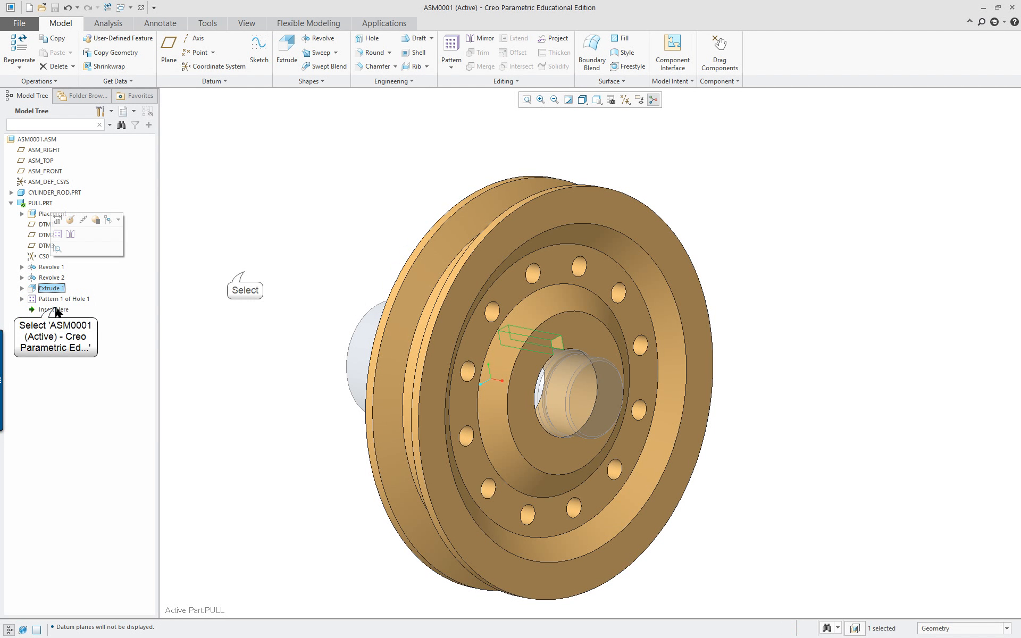
click(246, 277)
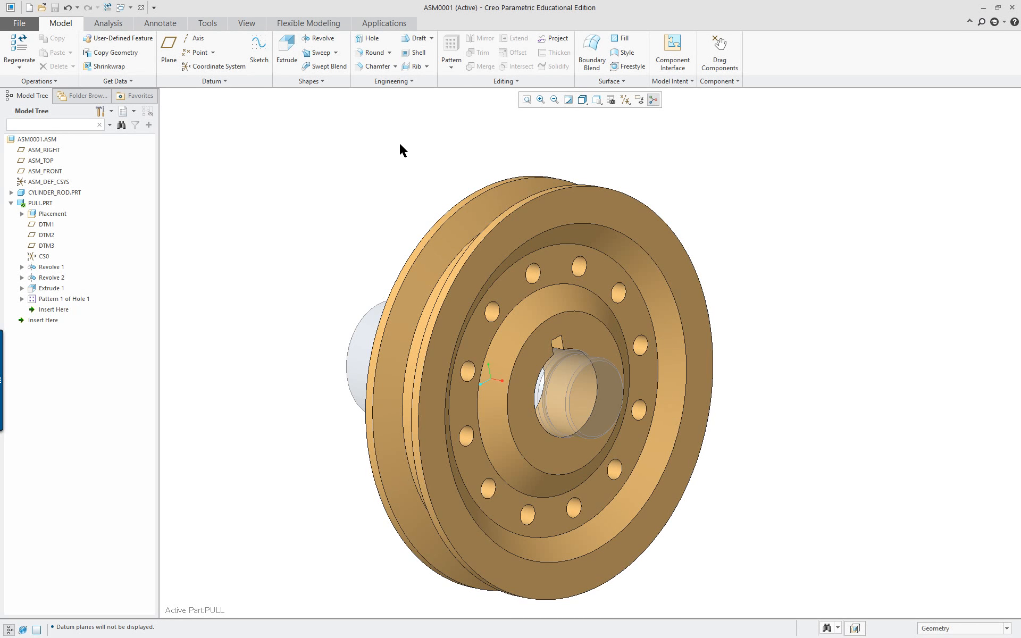
Step: Try an Auto Round with a 0.1 radius on the pulley's edges, and undo it
click(389, 53)
click(384, 77)
click(57, 57)
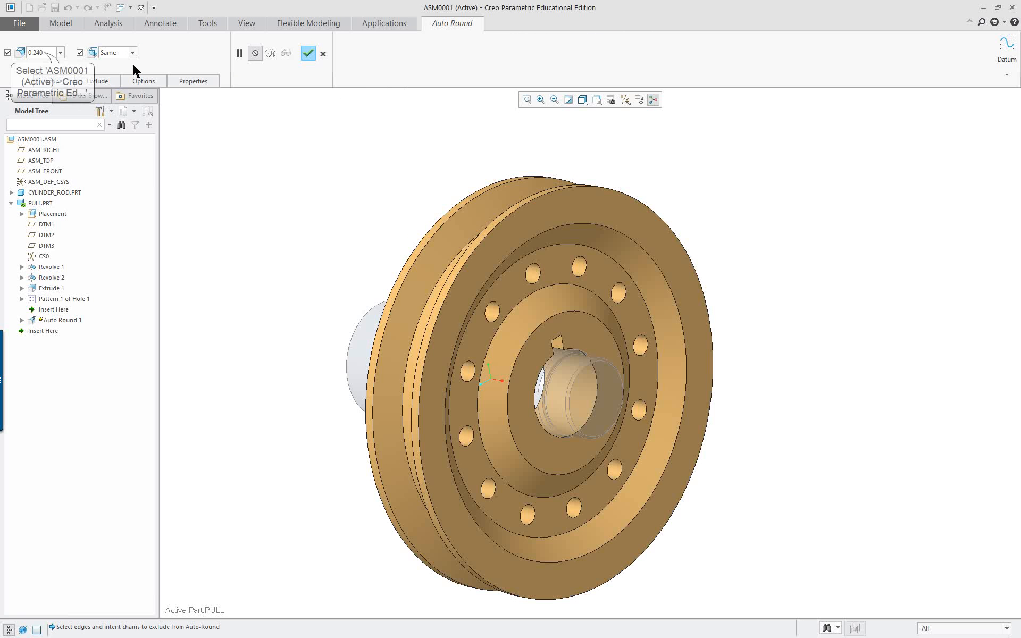
double_click(55, 54)
text(.1)
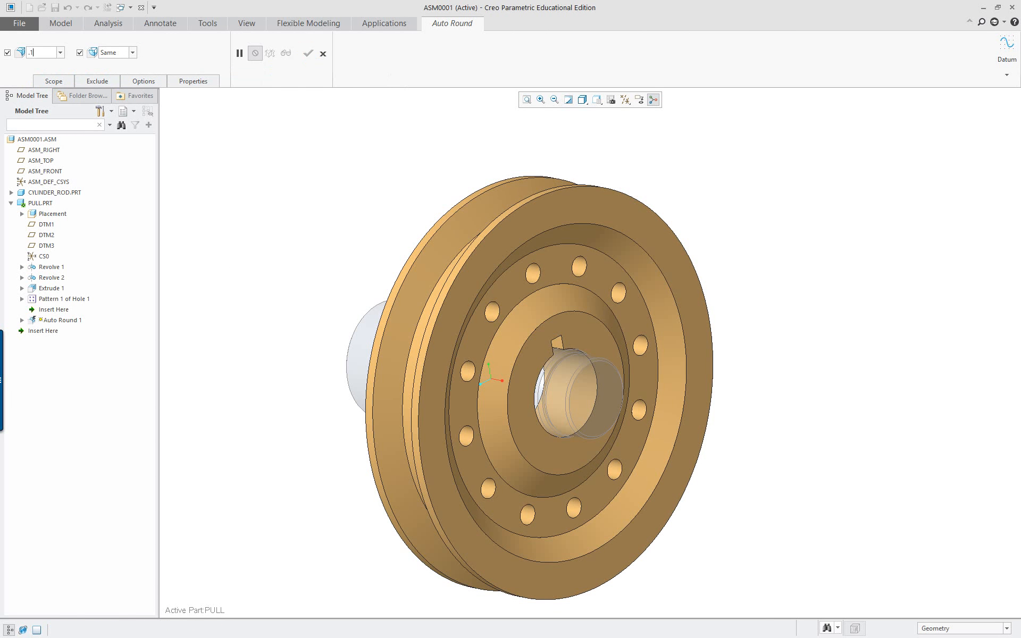
click(308, 53)
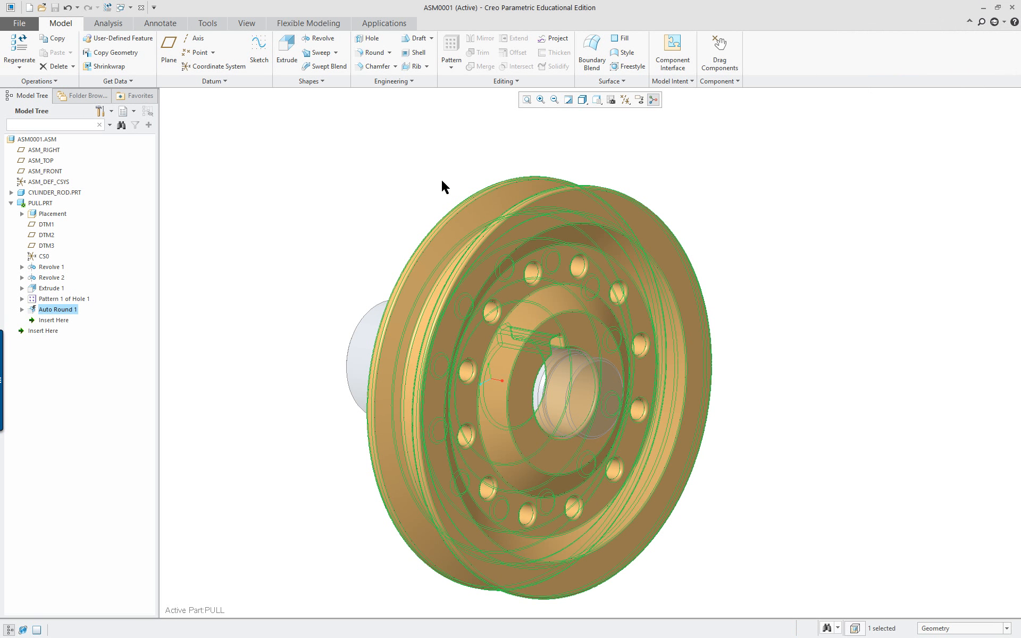
click(68, 8)
Step: Select the four circular recess edges and the outer rim edge on the pulley's keyway-side front face
scroll(366, 248, down, 2)
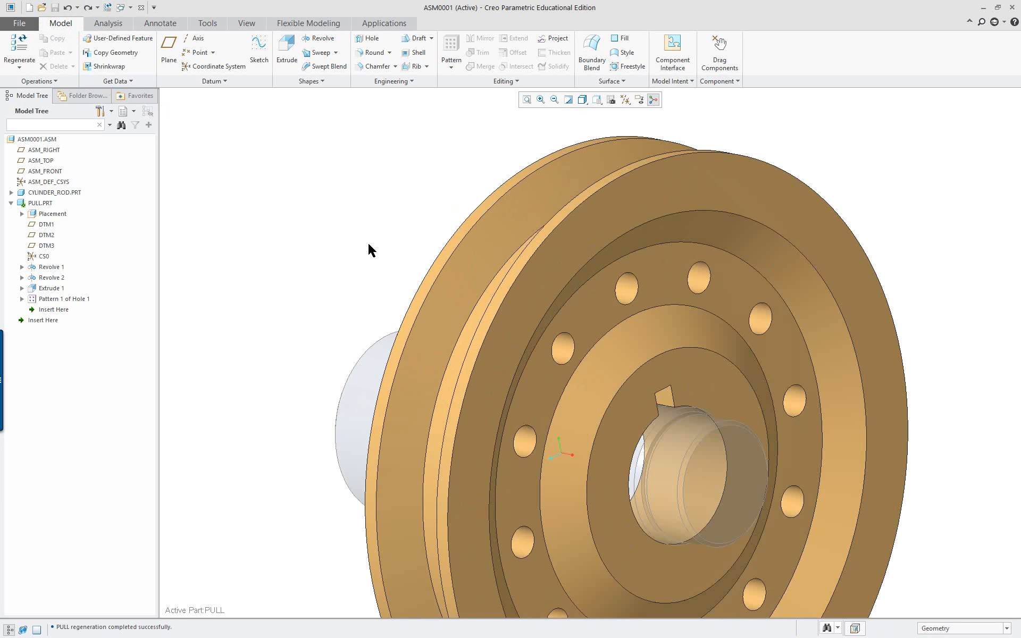
scroll(371, 242, up, 2)
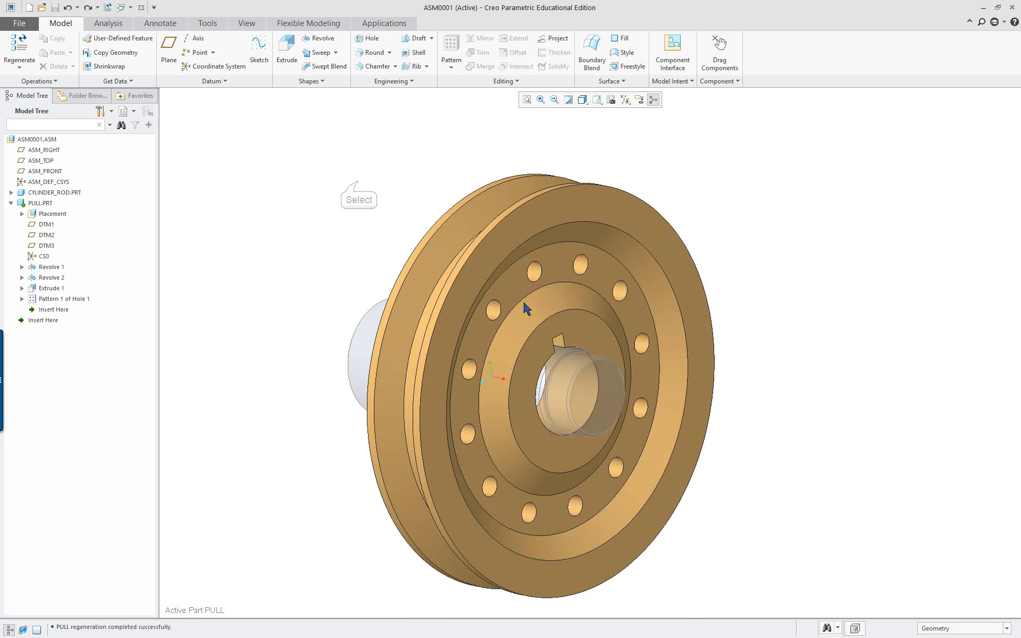
click(562, 294)
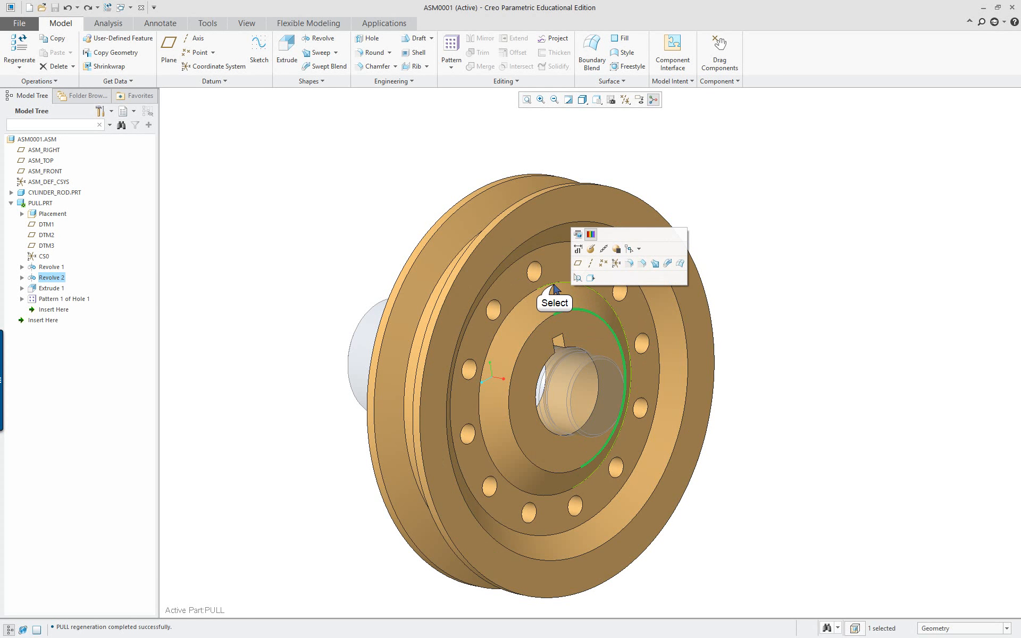
ctrl+click(553, 249)
ctrl+click(546, 244)
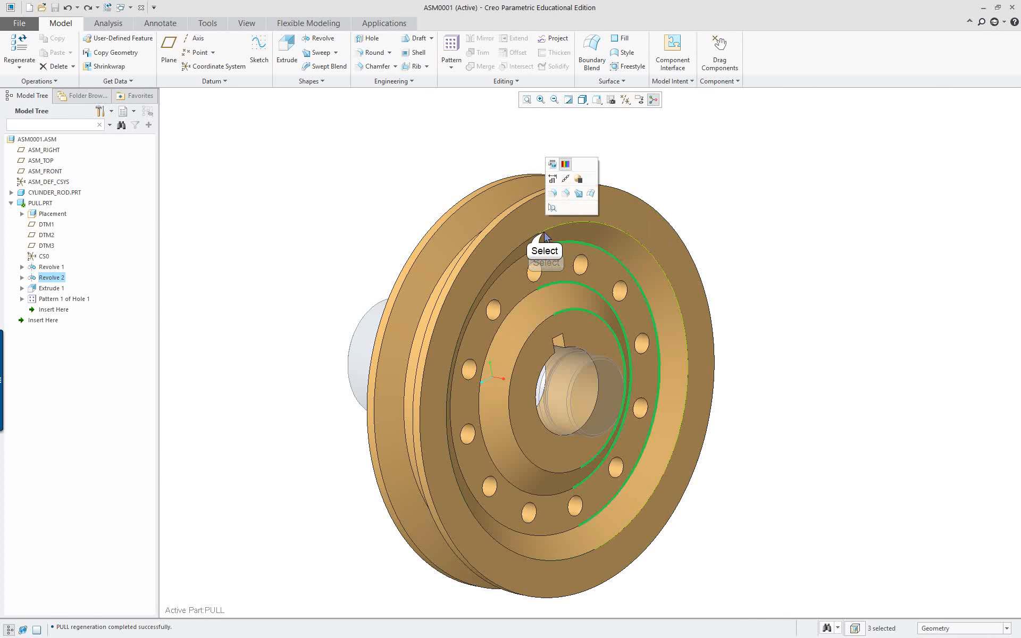
ctrl+click(544, 231)
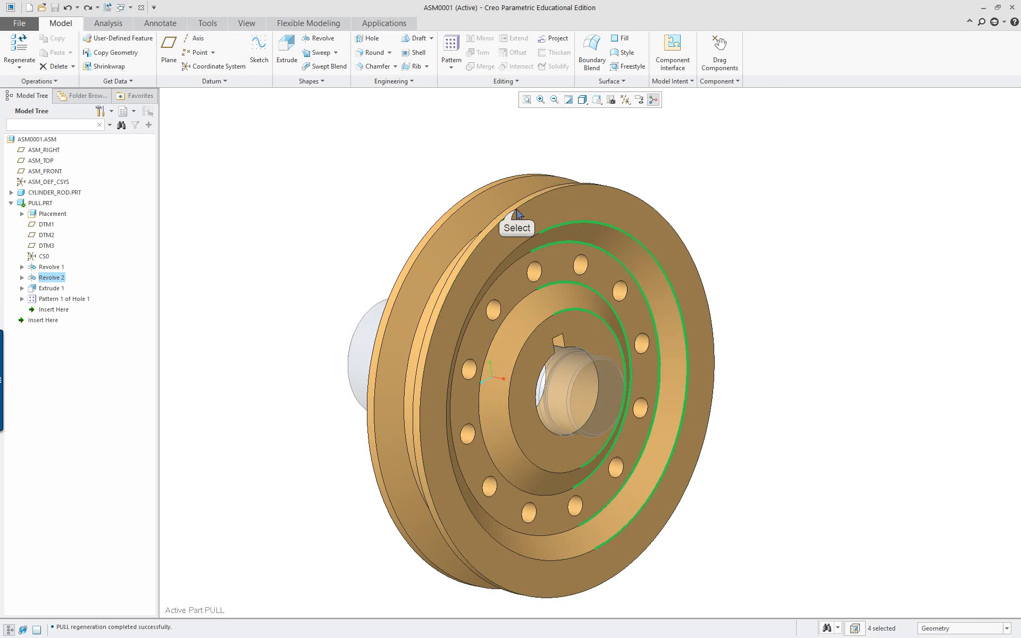
ctrl+click(516, 214)
Step: Add the four circular recess edges and the outer rim edge of the pulley's opposite face to the selection
middle_drag(439, 250, 576, 342)
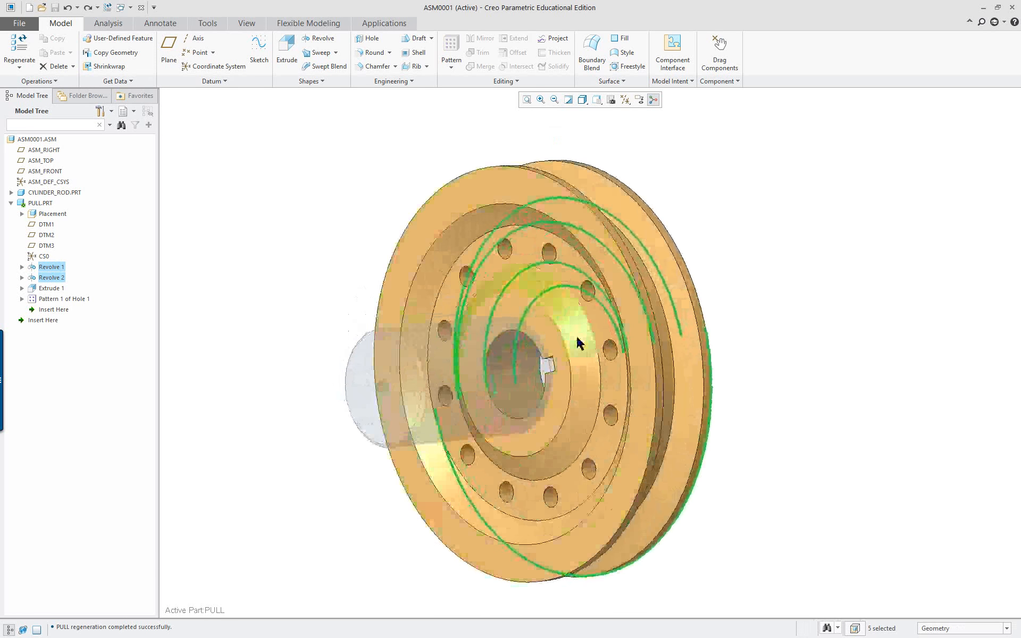
ctrl+click(580, 332)
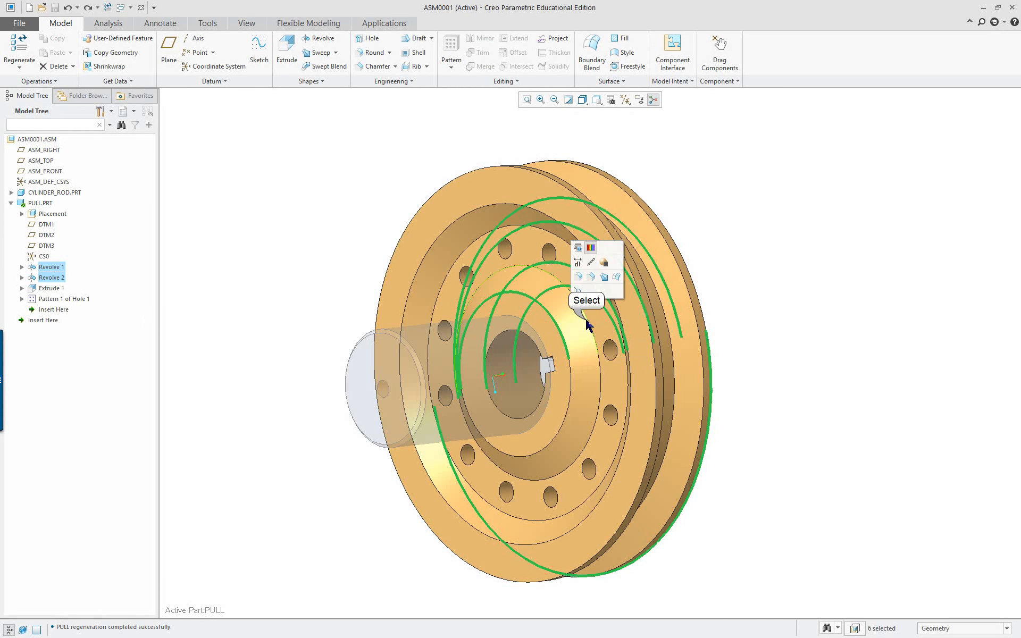
ctrl+click(593, 321)
ctrl+click(575, 242)
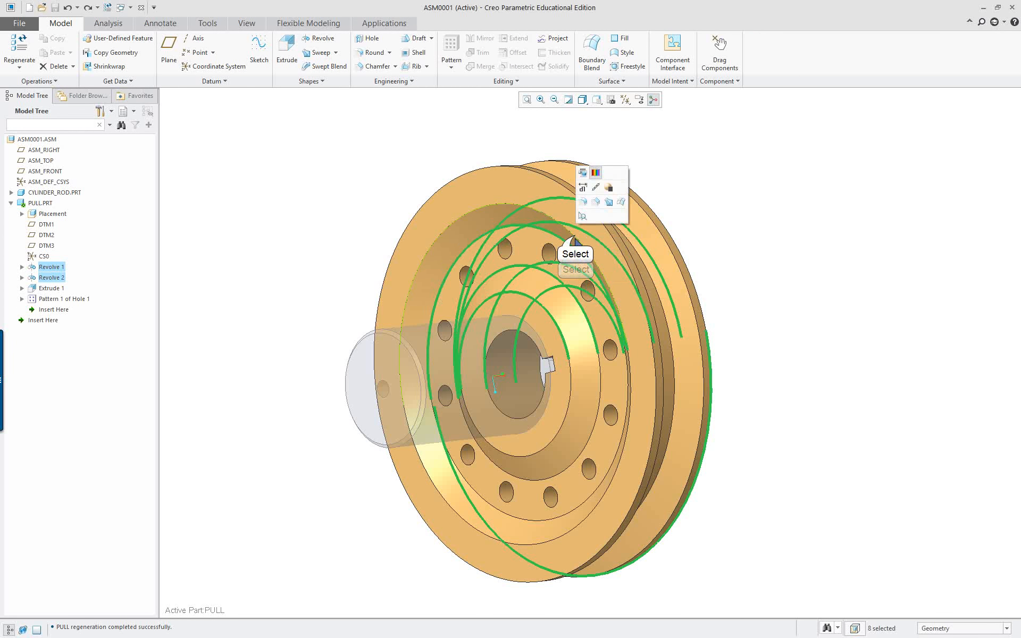
ctrl+click(617, 249)
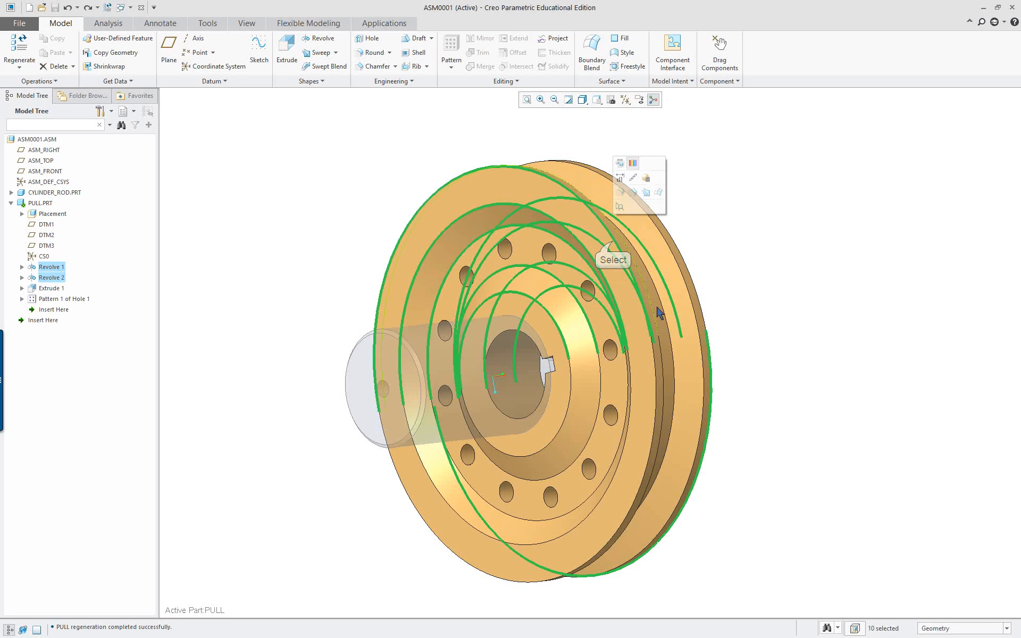
Step: Round the selected recess and rim edges on both faces of the pulley with a 0.1 radius
mouse_move(662, 343)
middle_down()
mouse_move(609, 371)
mouse_move(700, 323)
middle_up()
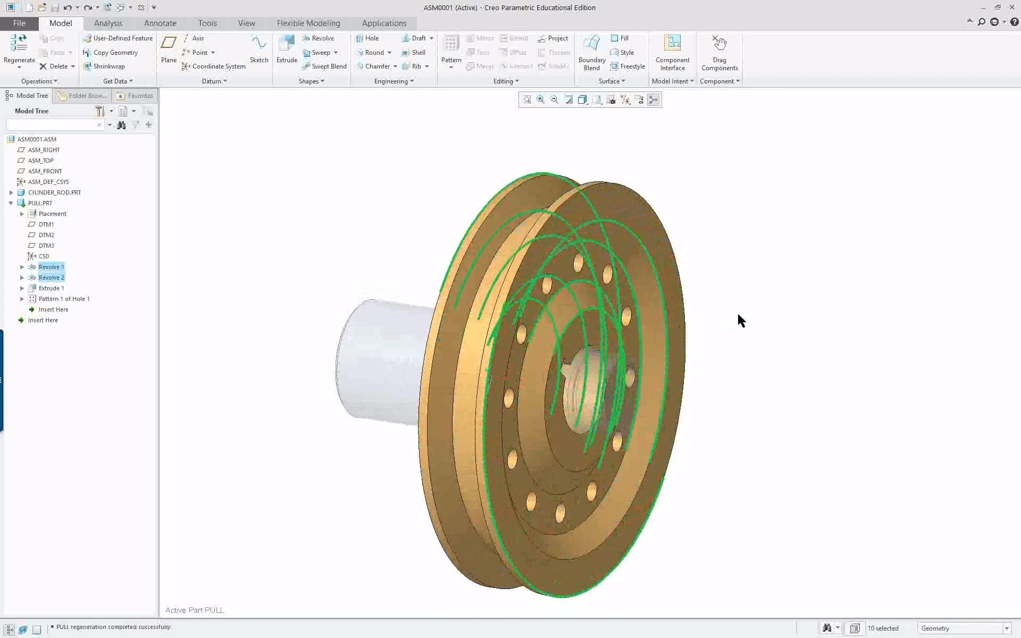
right_click(309, 187)
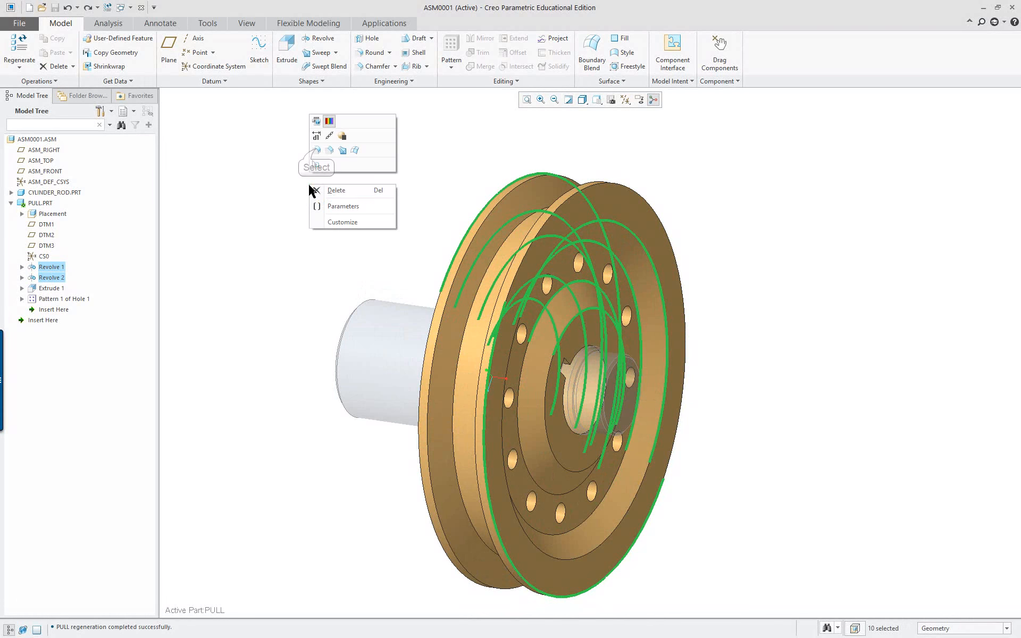
click(315, 151)
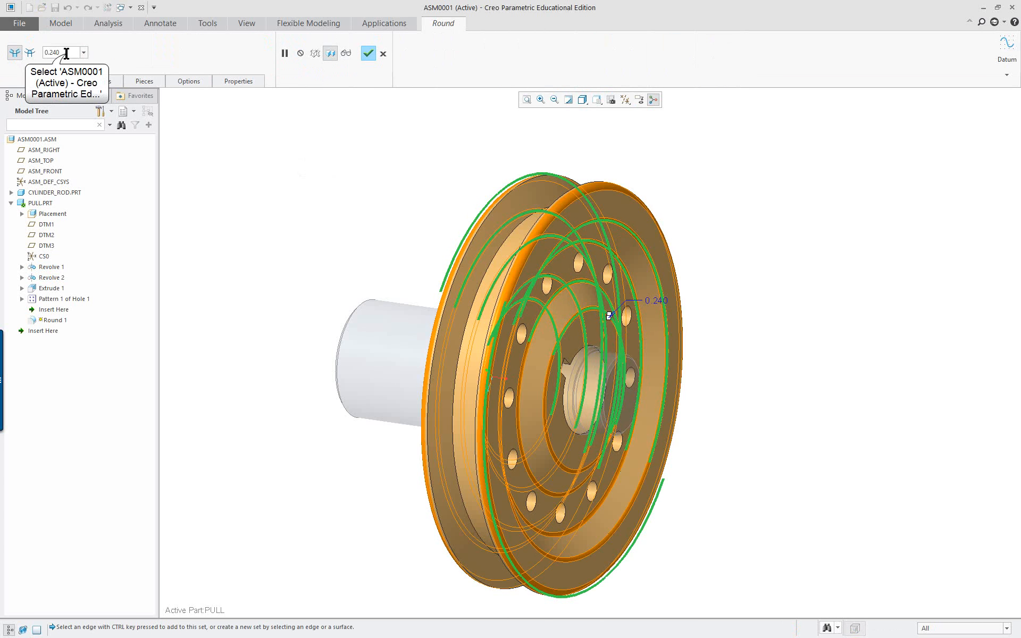
double_click(66, 53)
text(.1)
key(Return)
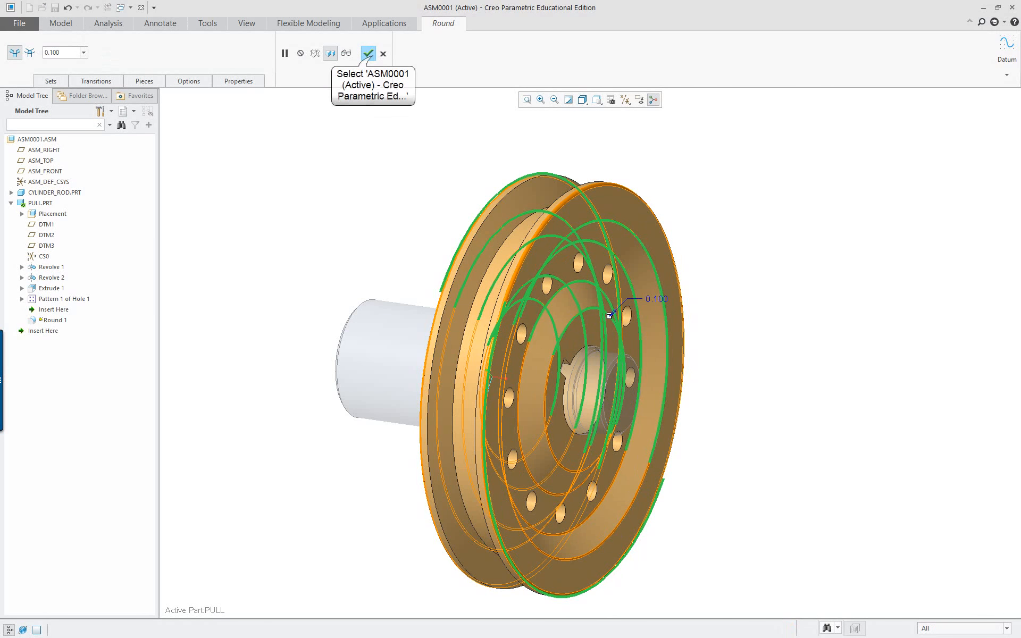
click(372, 56)
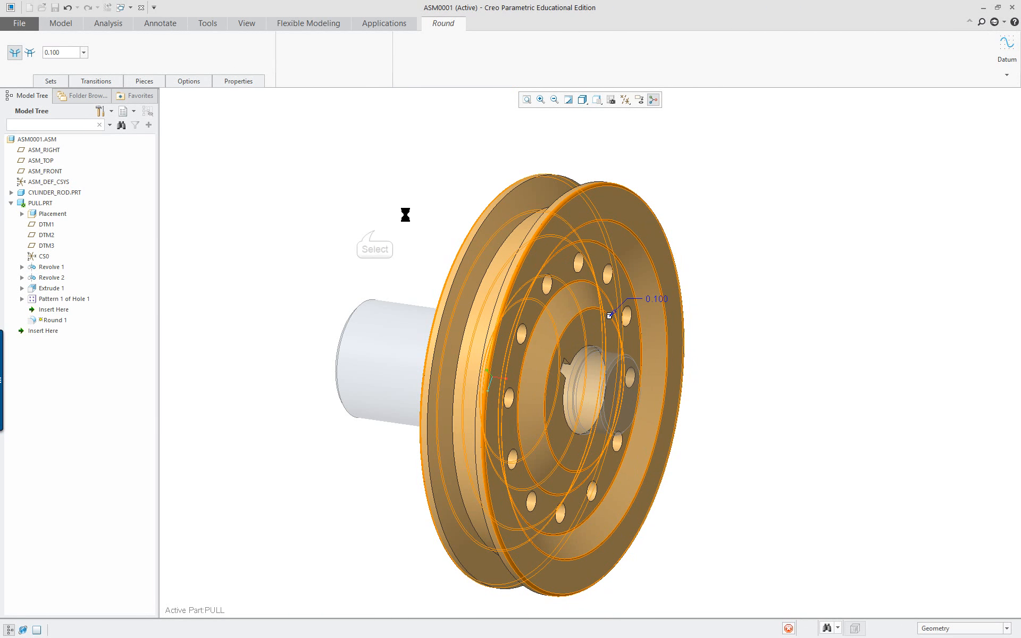
click(377, 234)
mouse_move(383, 245)
middle_down()
mouse_move(430, 241)
mouse_move(433, 227)
mouse_move(406, 205)
mouse_move(442, 182)
mouse_move(531, 173)
mouse_move(381, 165)
middle_up()
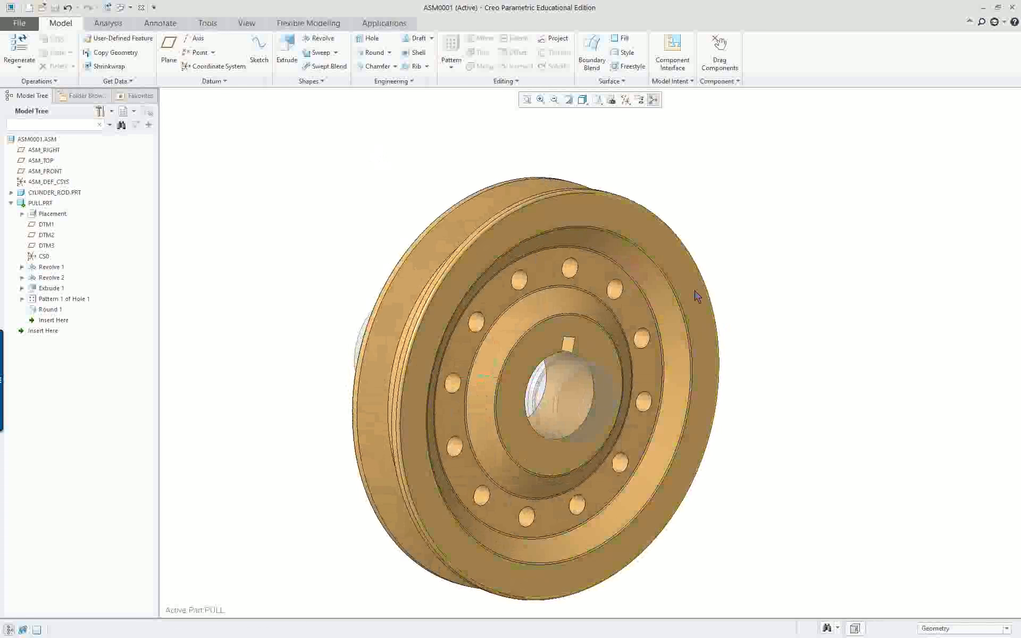
Step: Activate the top-level assembly ASM0001 and save it
right_click(50, 140)
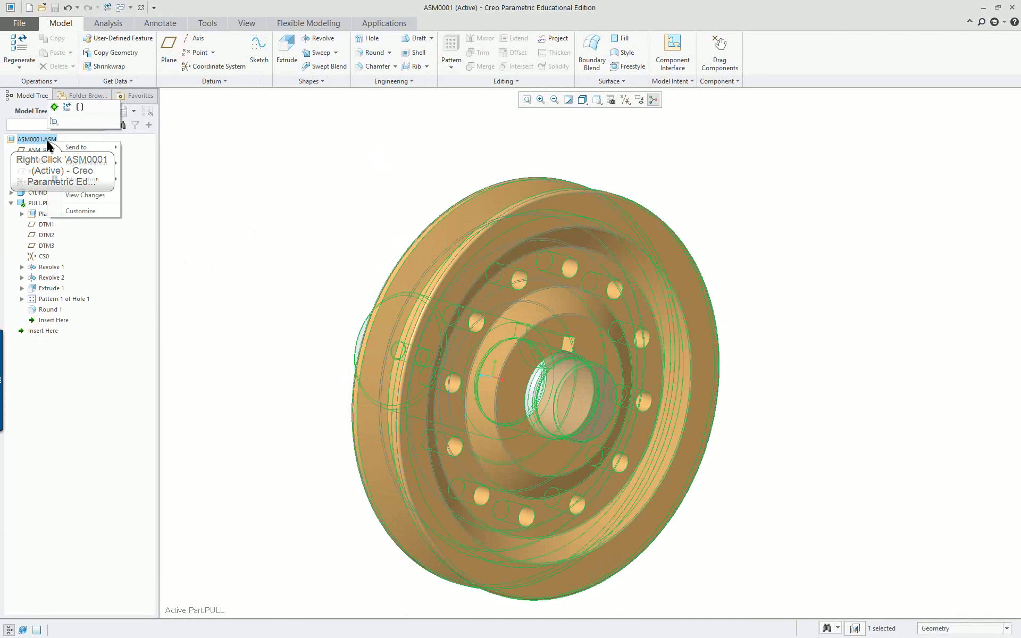
click(54, 110)
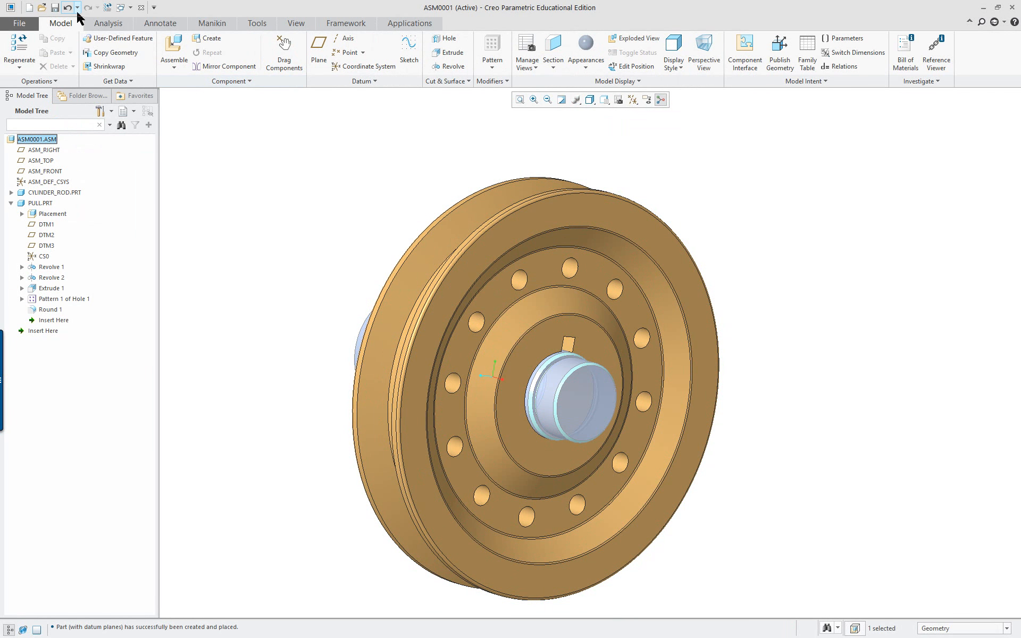
click(55, 8)
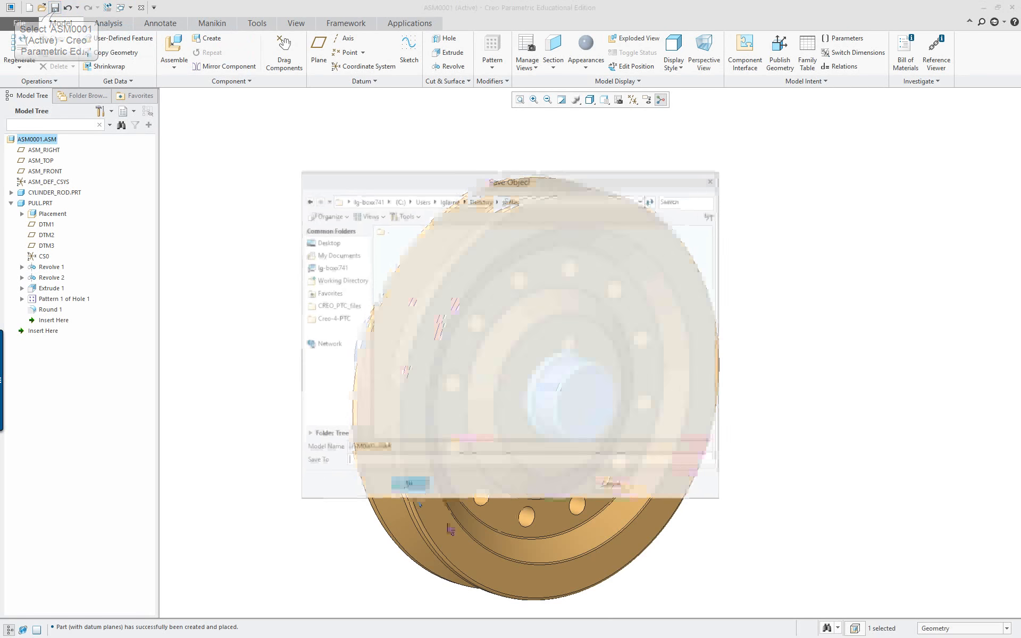
click(402, 486)
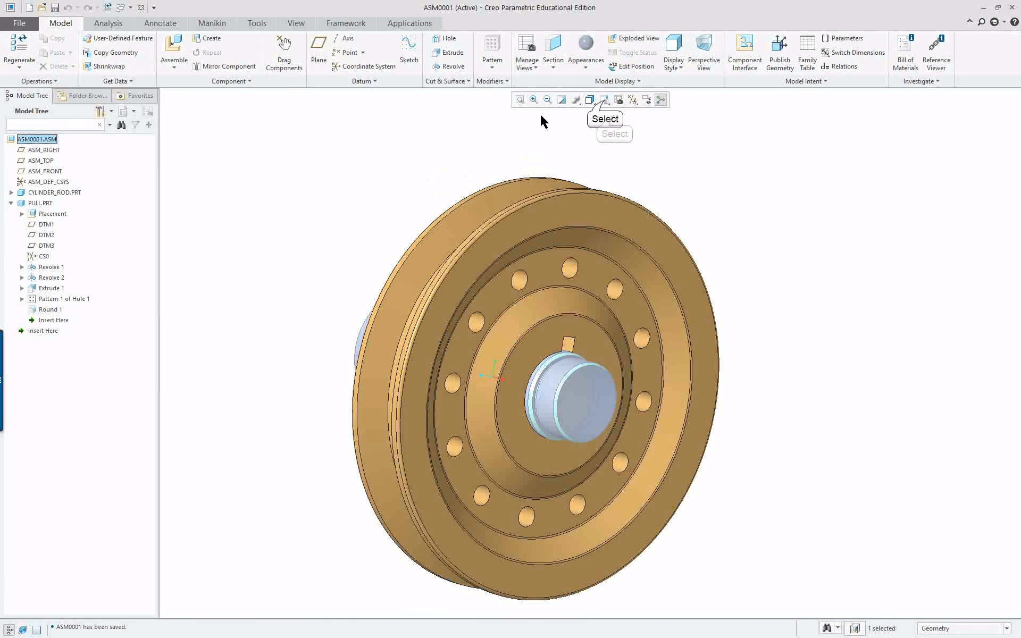
Step: Turn the assembly to a standard 3D view and display all datum axes, points, coordinate systems and planes
click(604, 100)
click(612, 120)
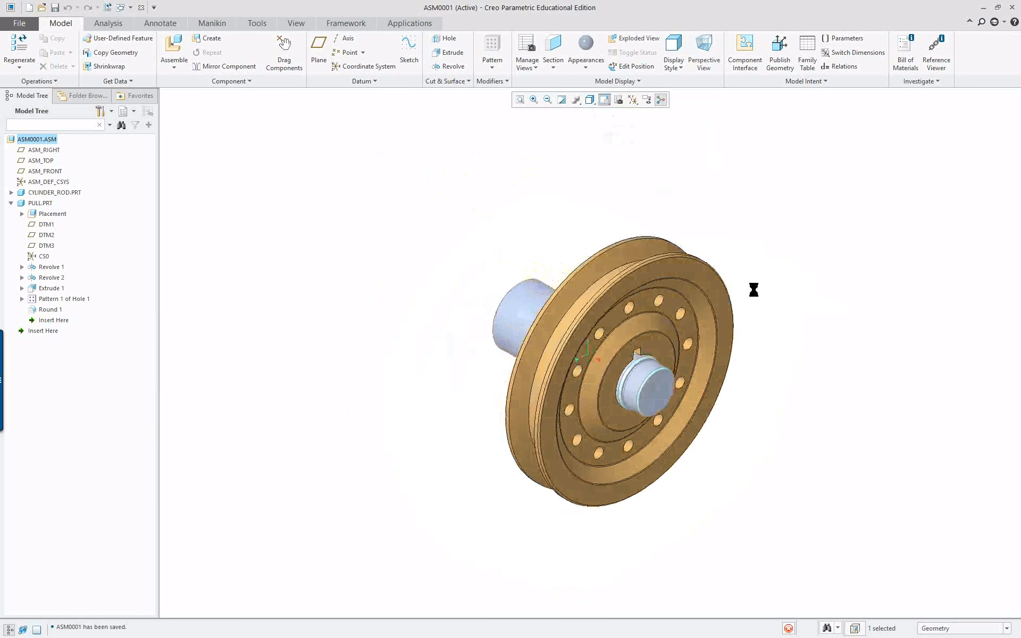
click(633, 100)
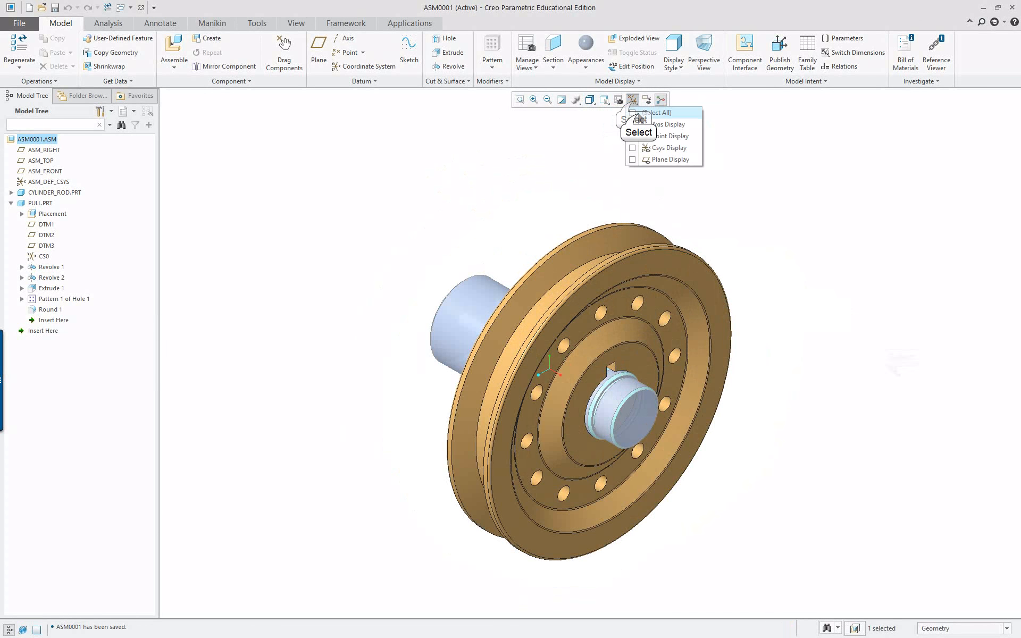
click(632, 112)
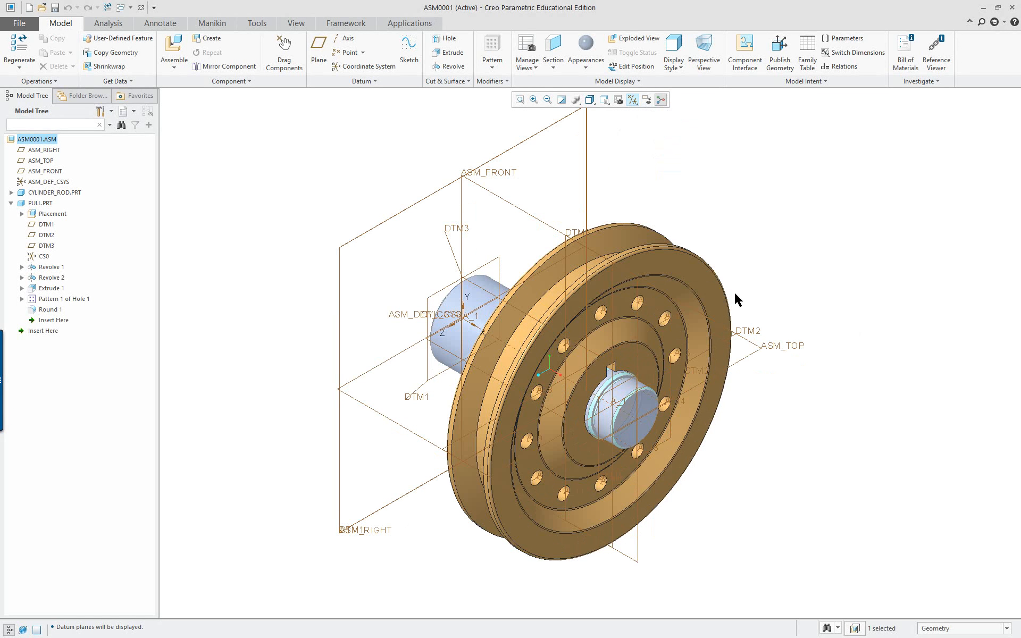
shift+middle_drag(473, 267, 385, 284)
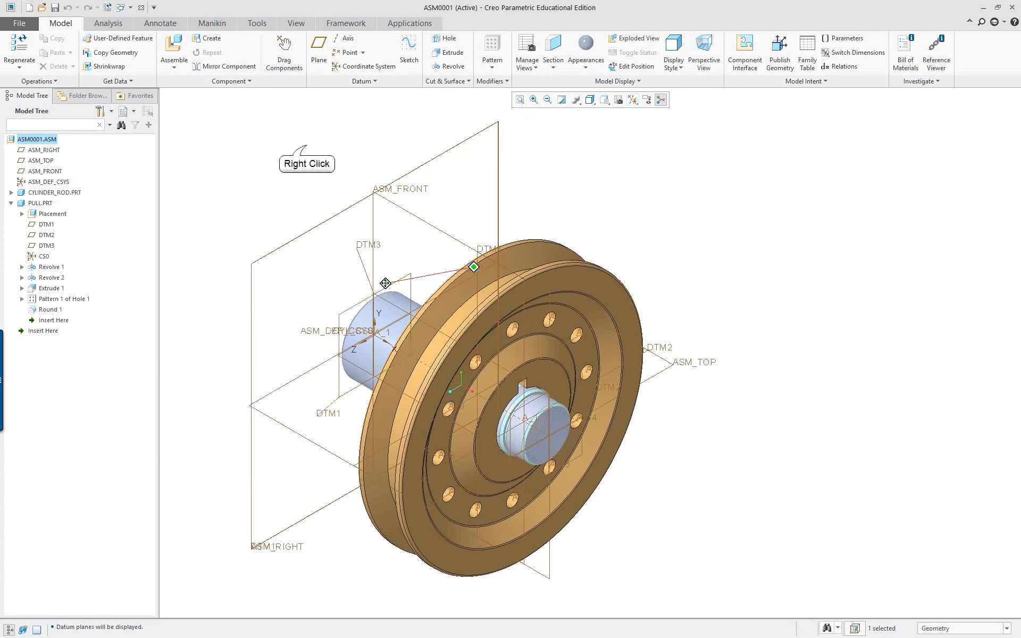
Step: Create a new solid part component named belt in the assembly
right_click(307, 145)
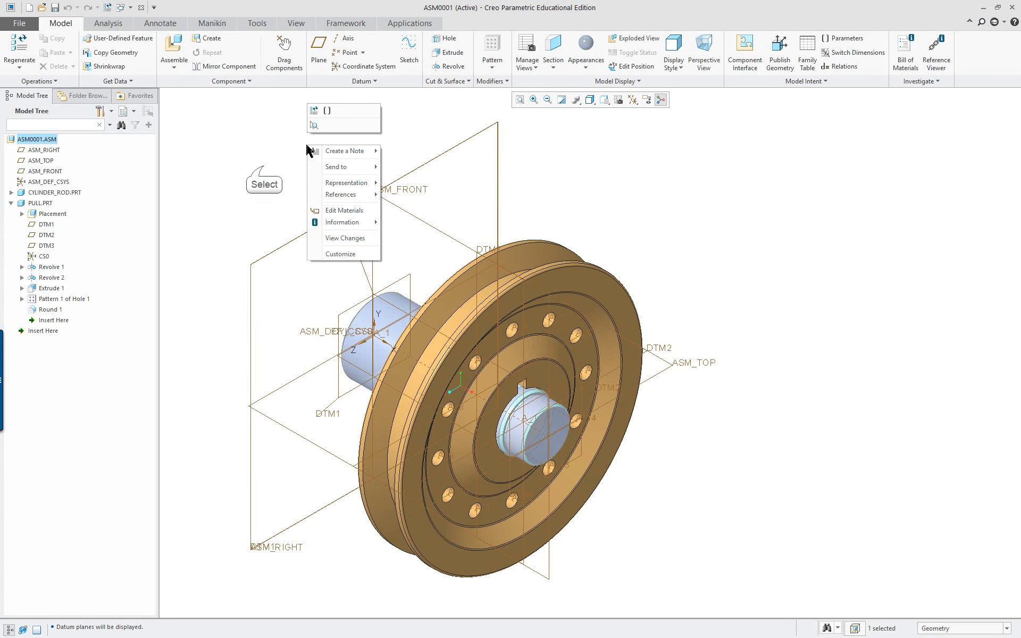
click(49, 140)
click(238, 169)
right_click(240, 173)
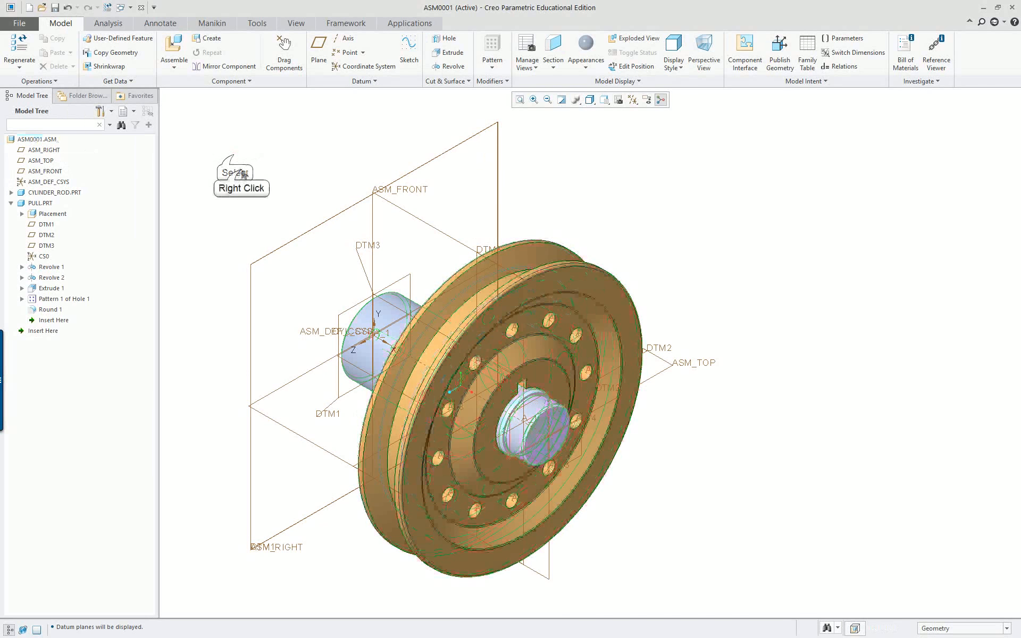
click(280, 208)
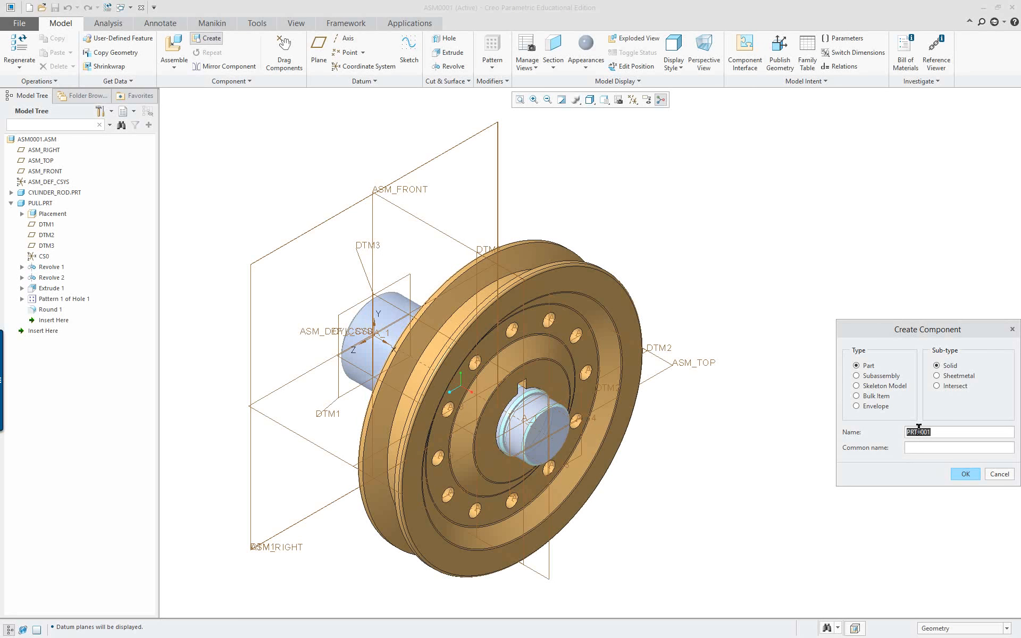
text(belt)
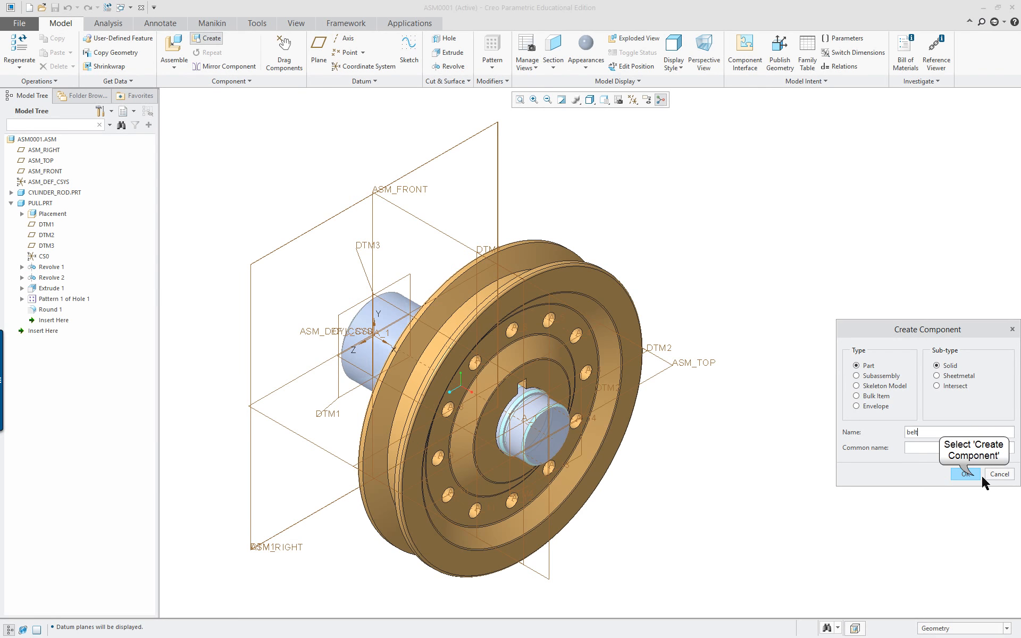
click(966, 474)
Step: Locate the belt part's default datums by aligning its coordinate system to ASM_DEF_CSYS
click(862, 455)
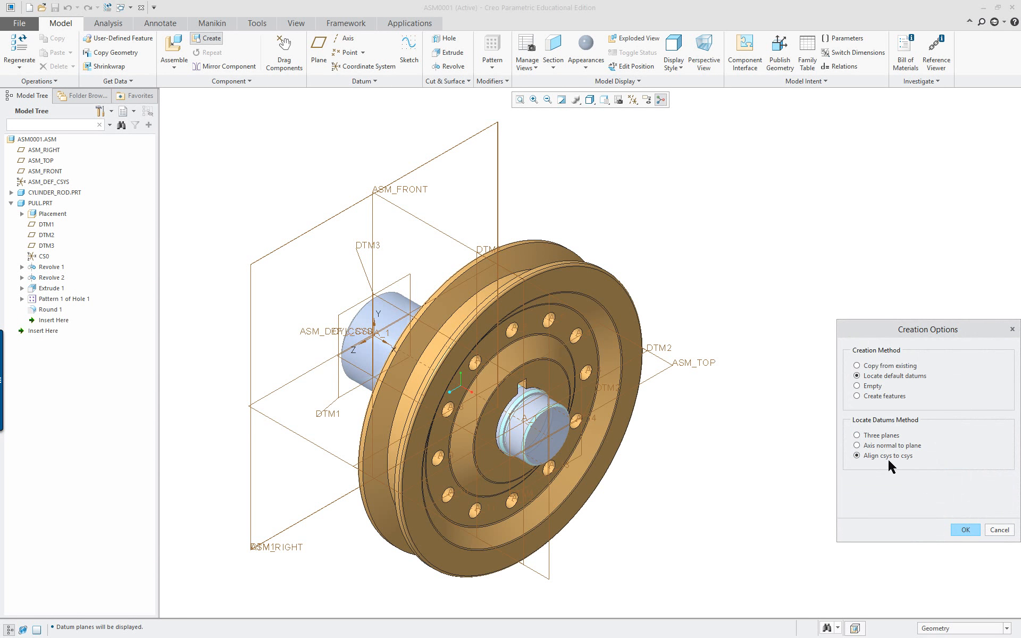
click(966, 530)
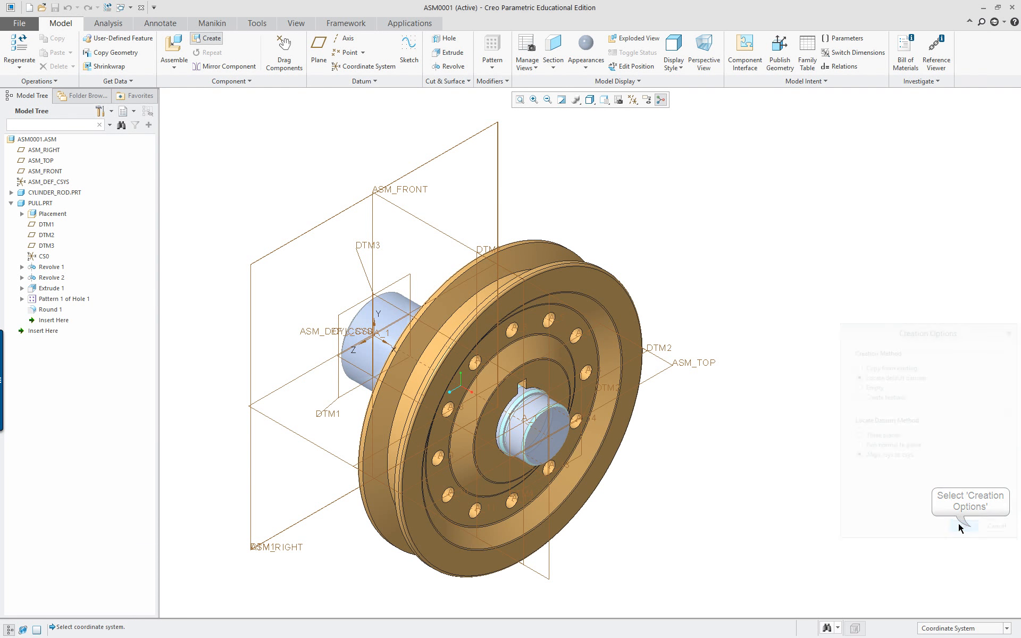
click(48, 182)
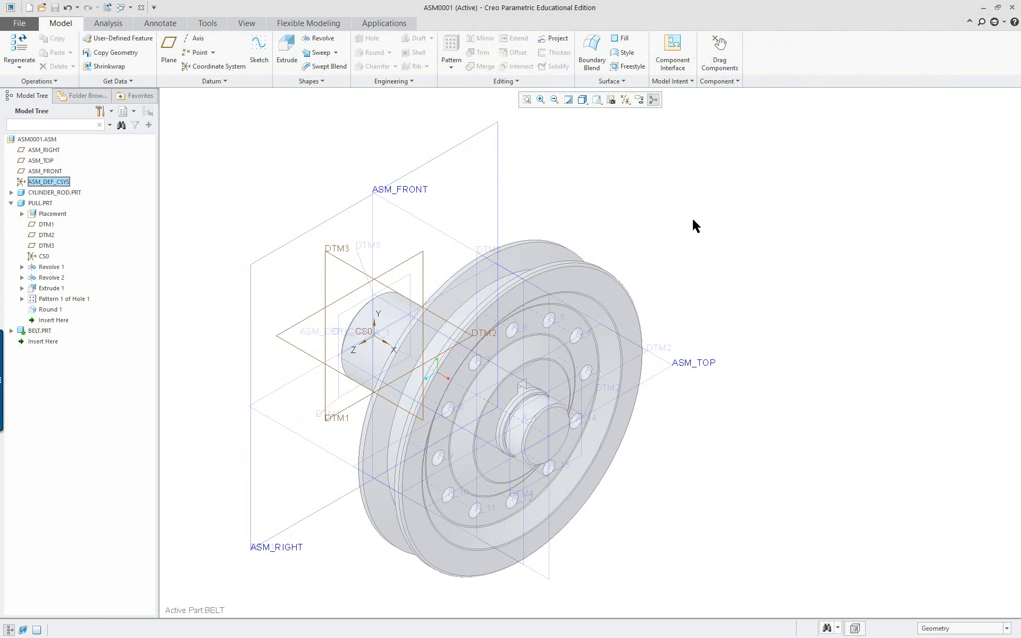
Step: Start a Sweep in the belt part and open a datum sketch on ASM_RIGHT with ASM_TOP as the Top reference
scroll(690, 234, down, 4)
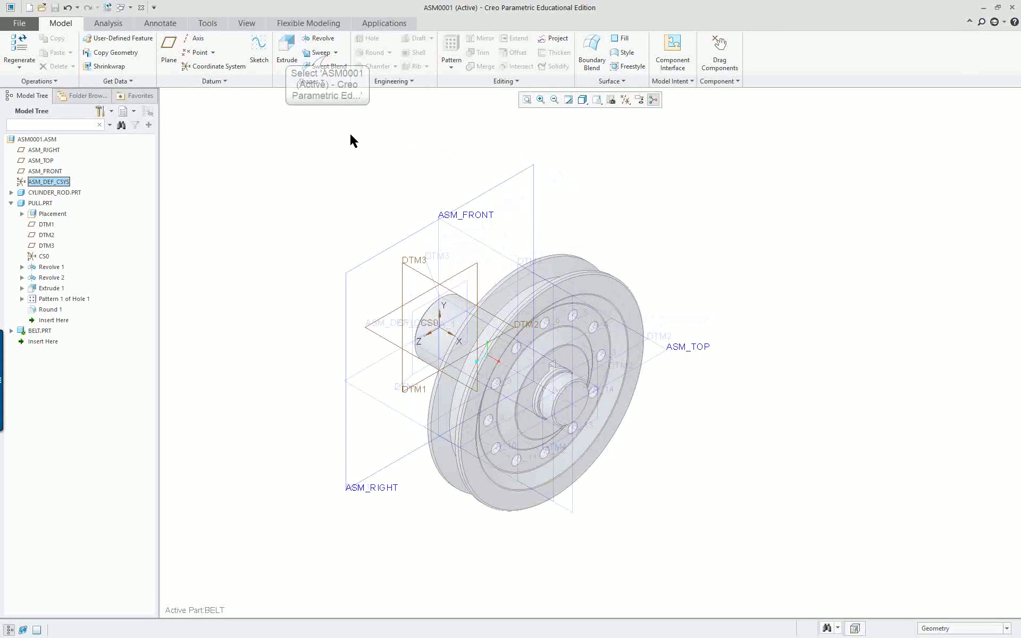
click(322, 54)
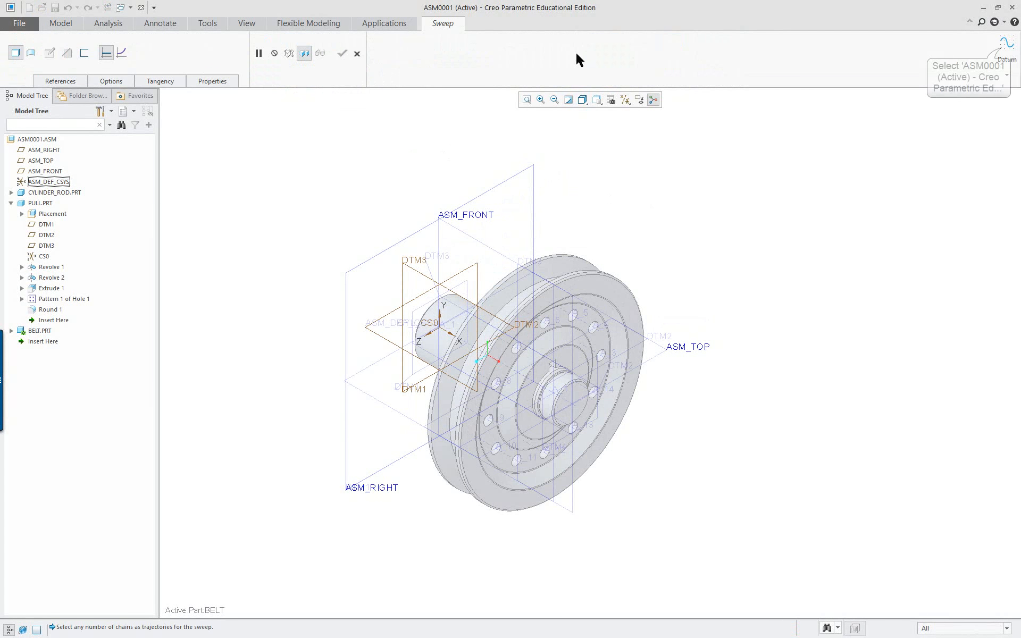
click(1002, 50)
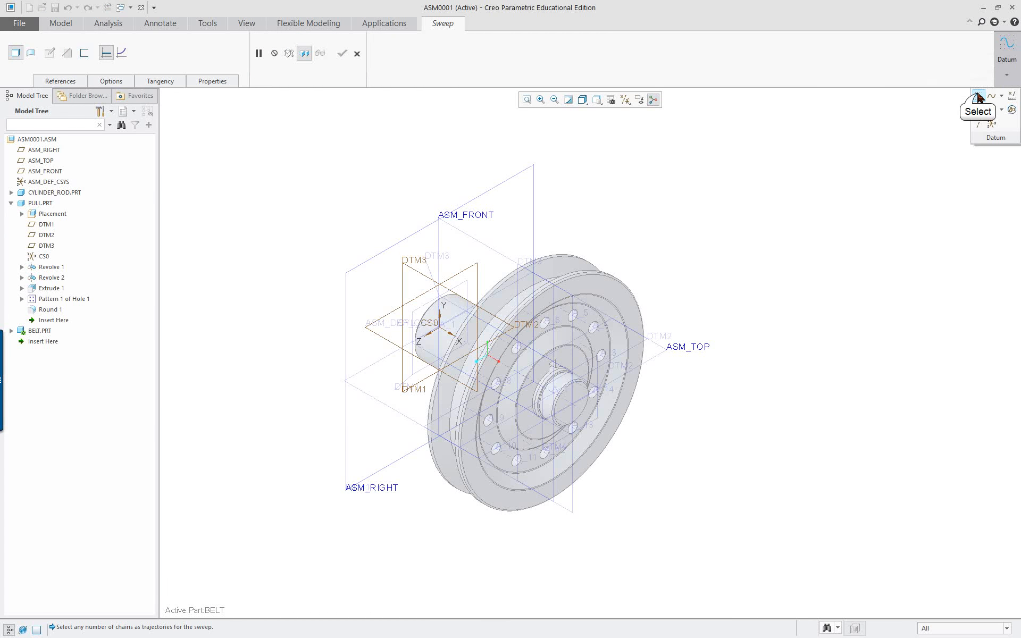
click(979, 97)
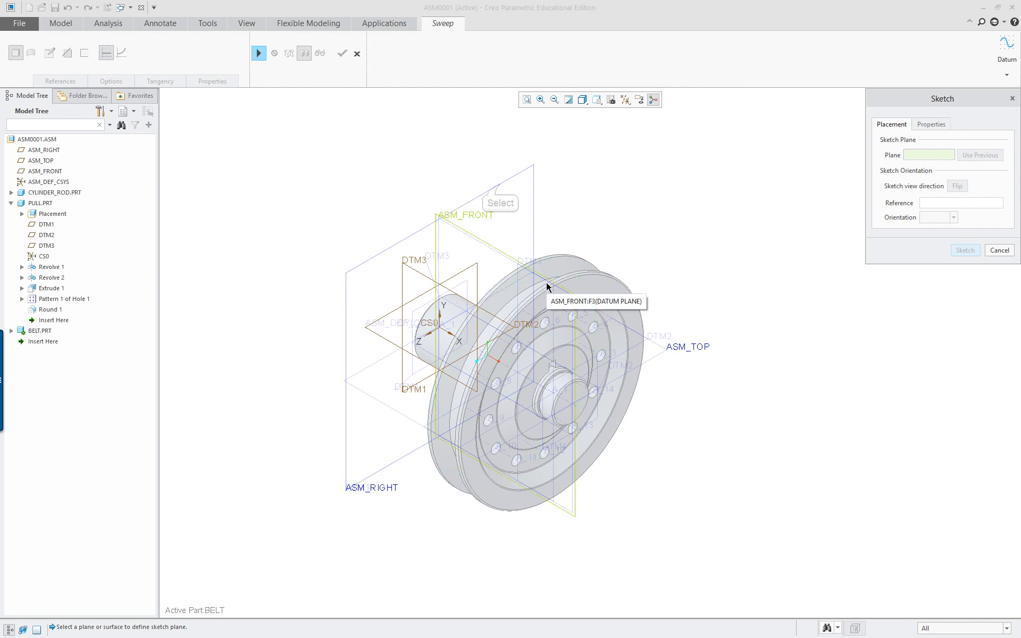
click(500, 188)
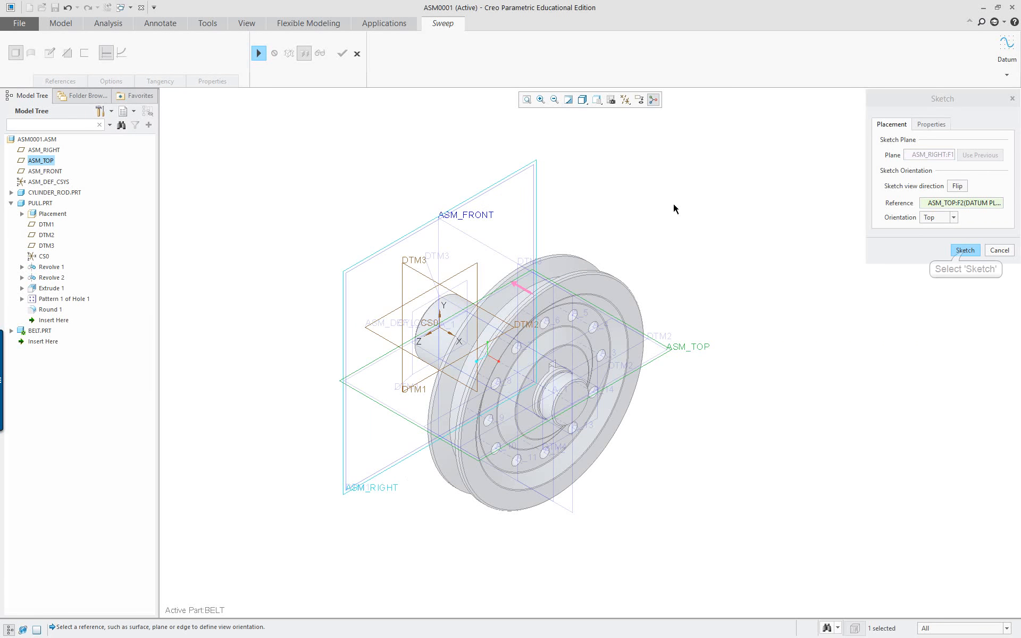
click(965, 251)
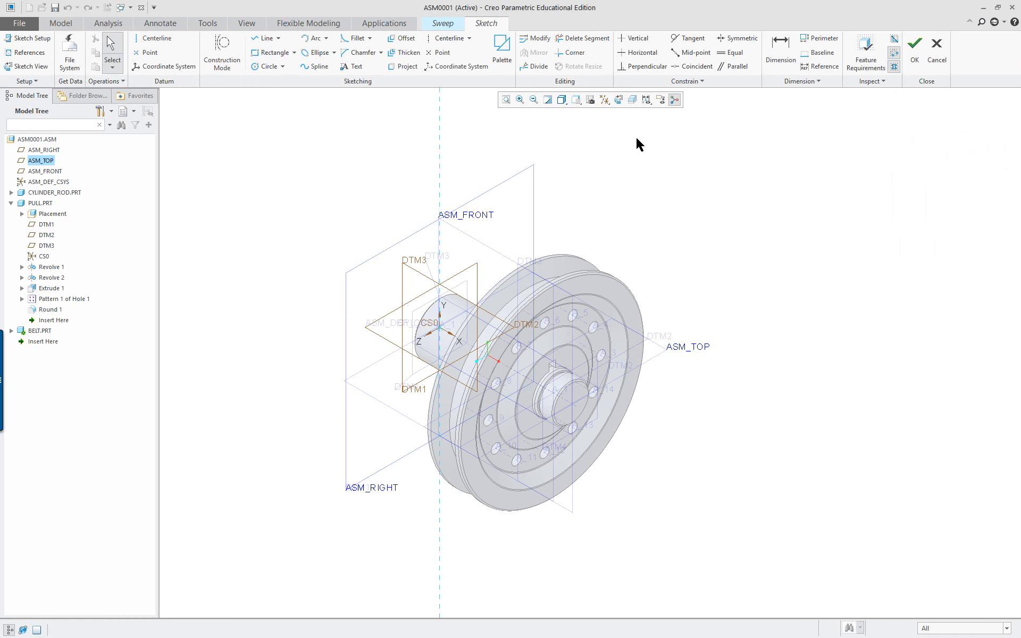
Step: Add the pulley's groove surface from its first revolve as a reference for the sweep trajectory sketch
click(619, 100)
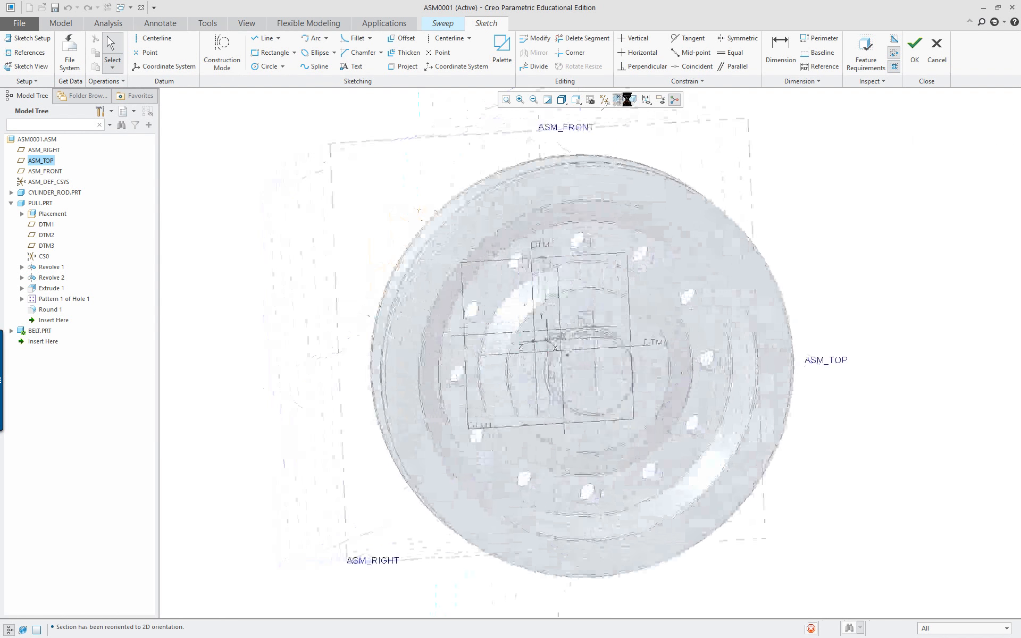
mouse_move(865, 234)
shift+middle_down()
mouse_move(811, 260)
mouse_move(647, 275)
shift+middle_up()
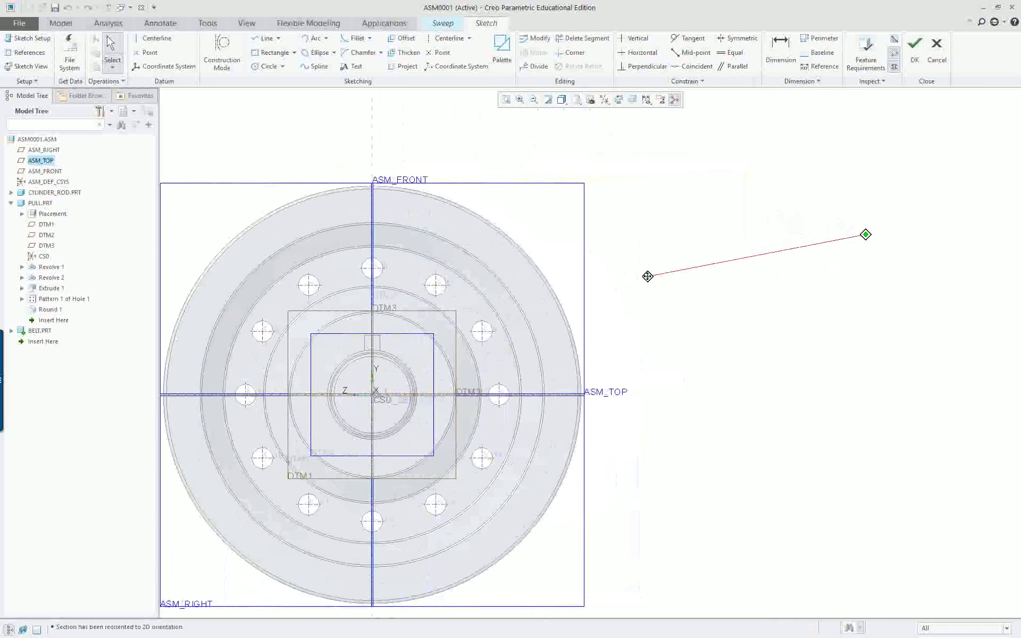
scroll(647, 275, up, 1)
right_click(548, 158)
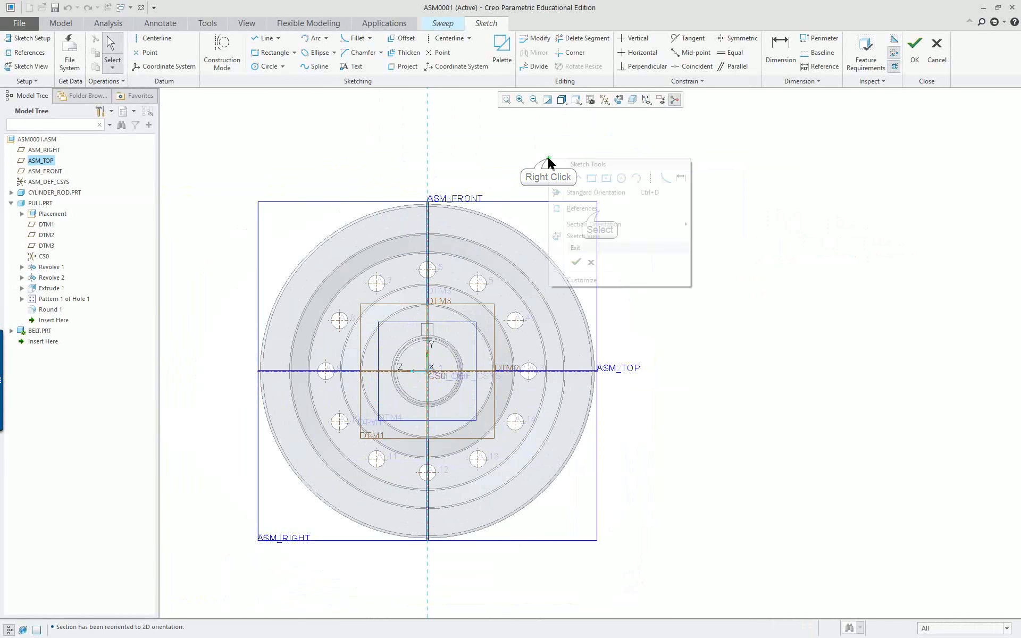
click(582, 209)
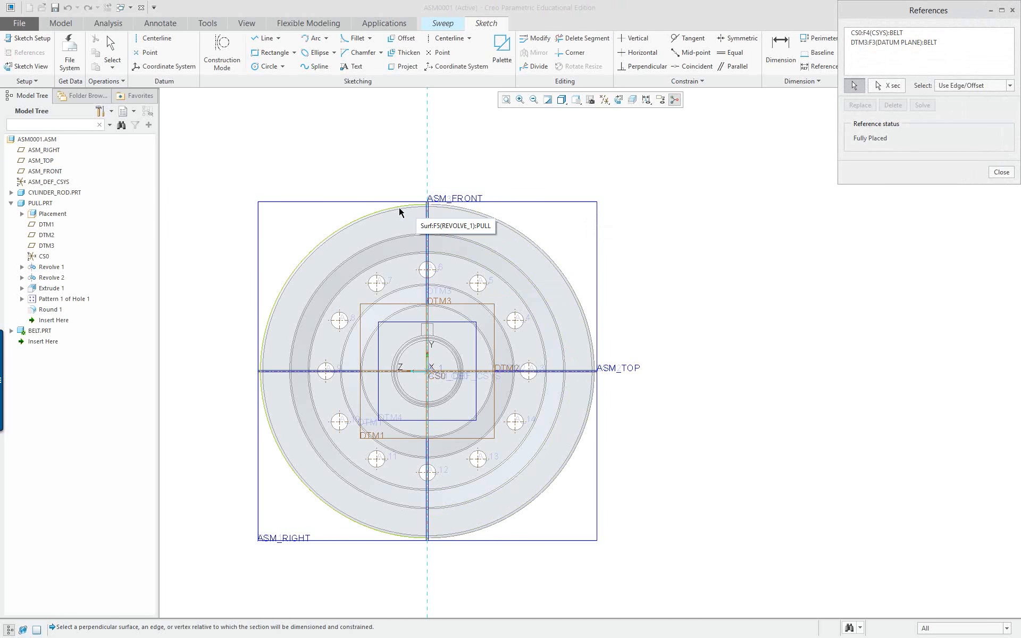
middle_drag(344, 232, 385, 282)
scroll(456, 324, down, 5)
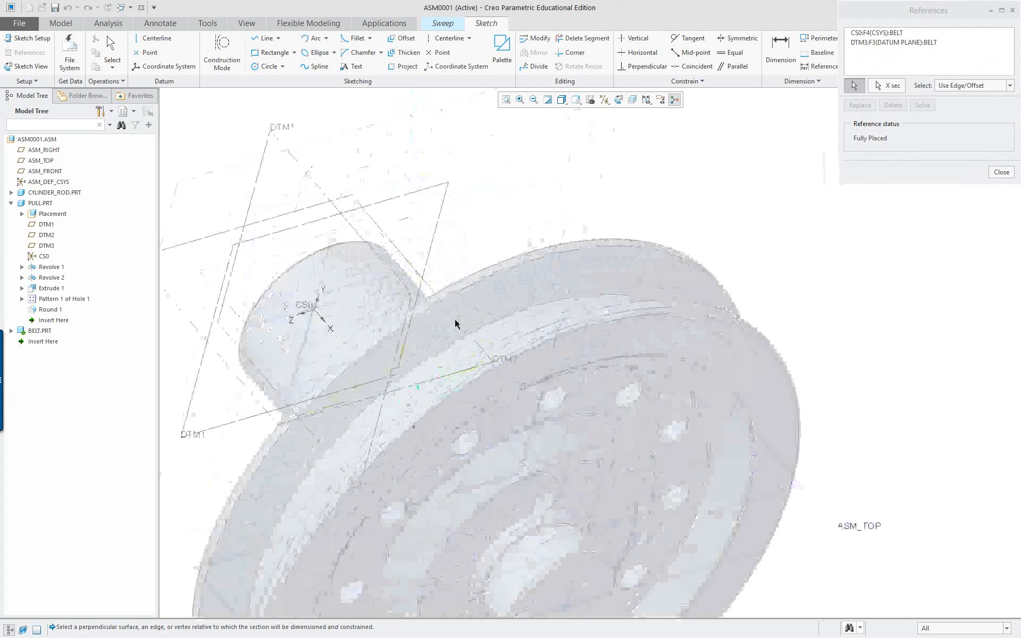
click(586, 321)
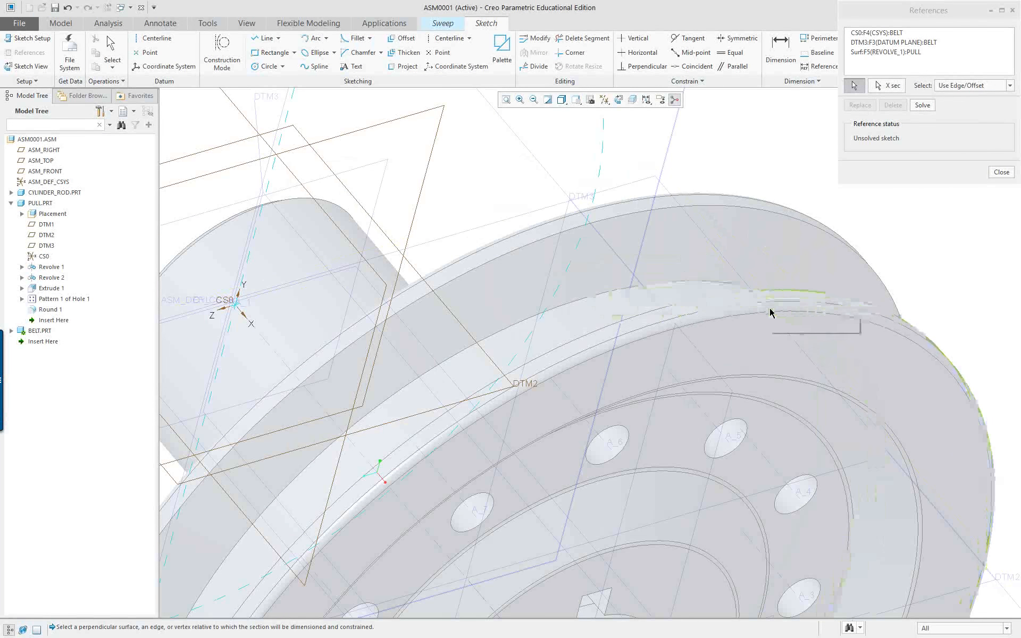
scroll(763, 304, down, 3)
scroll(763, 304, down, 1)
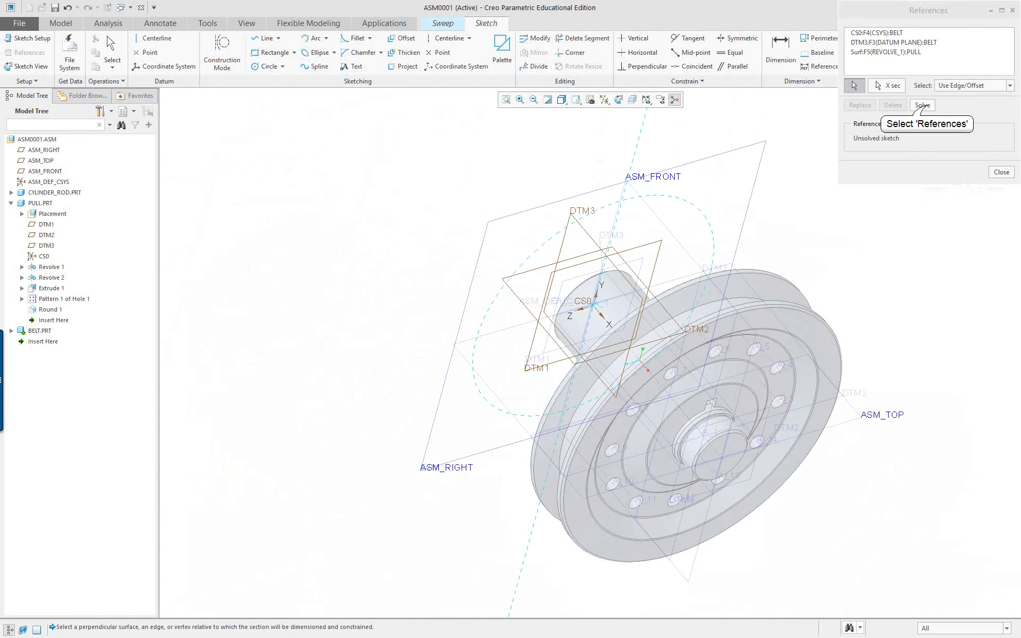
click(1001, 171)
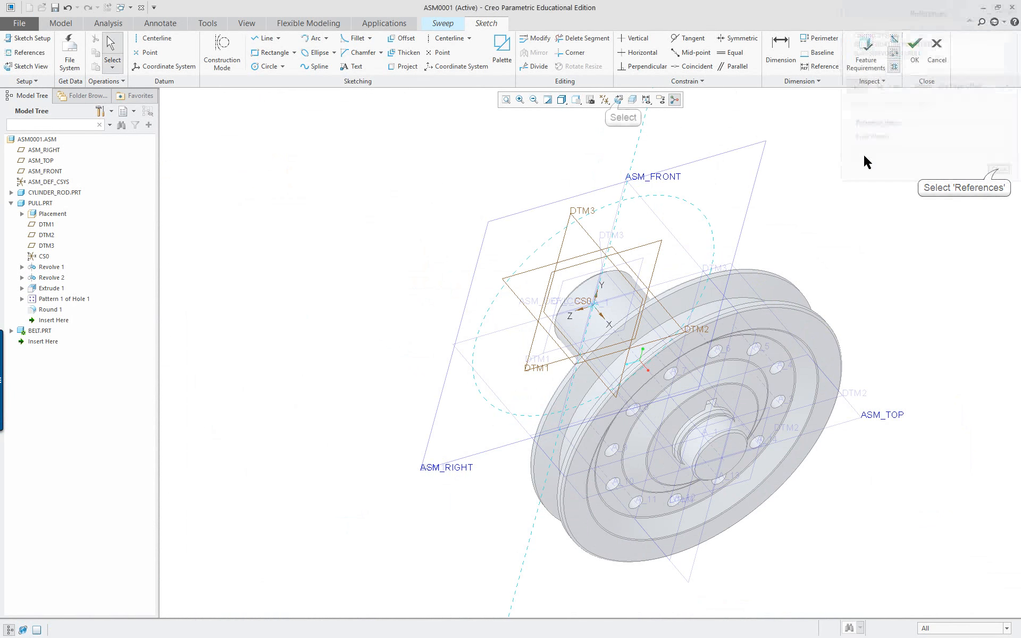
Step: Sketch a horizontal centerline through the pulley's center along ASM_TOP in the trajectory sketch
click(620, 100)
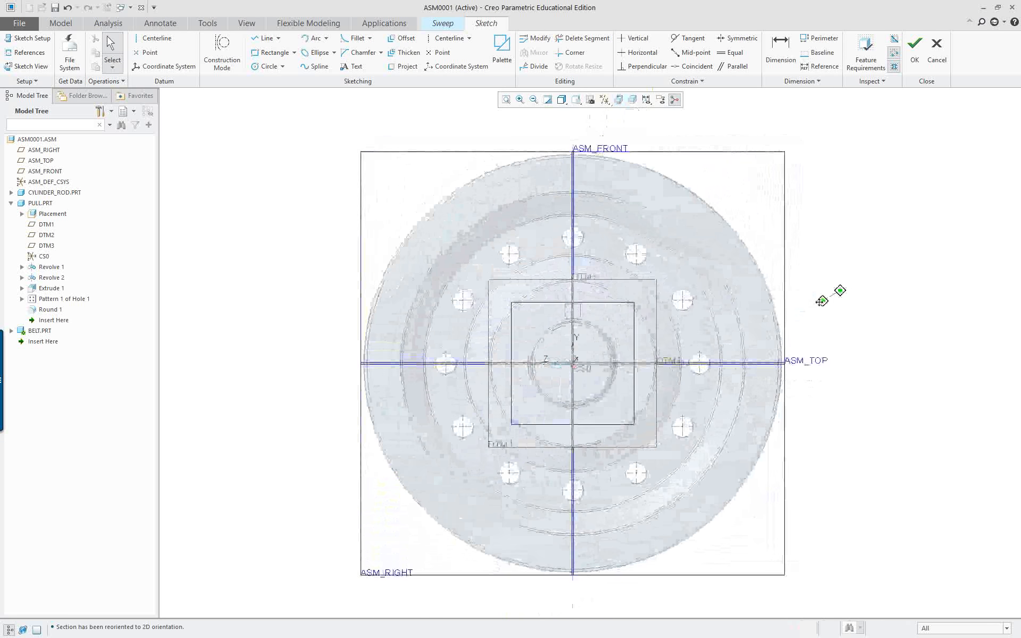
middle_drag(753, 382, 691, 342)
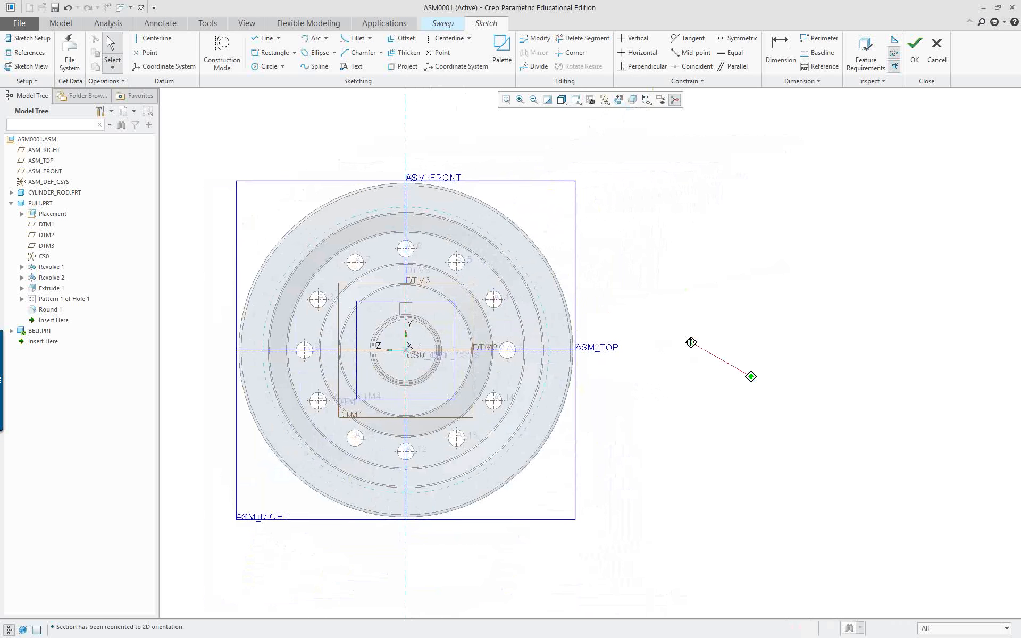
middle_drag(761, 346, 729, 323)
right_click(636, 272)
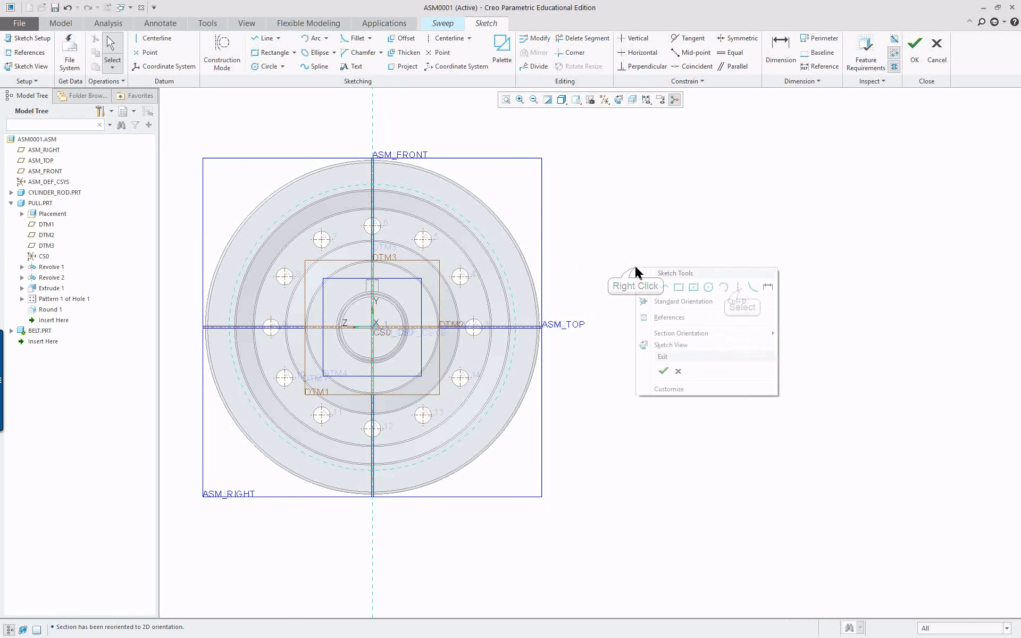
click(739, 287)
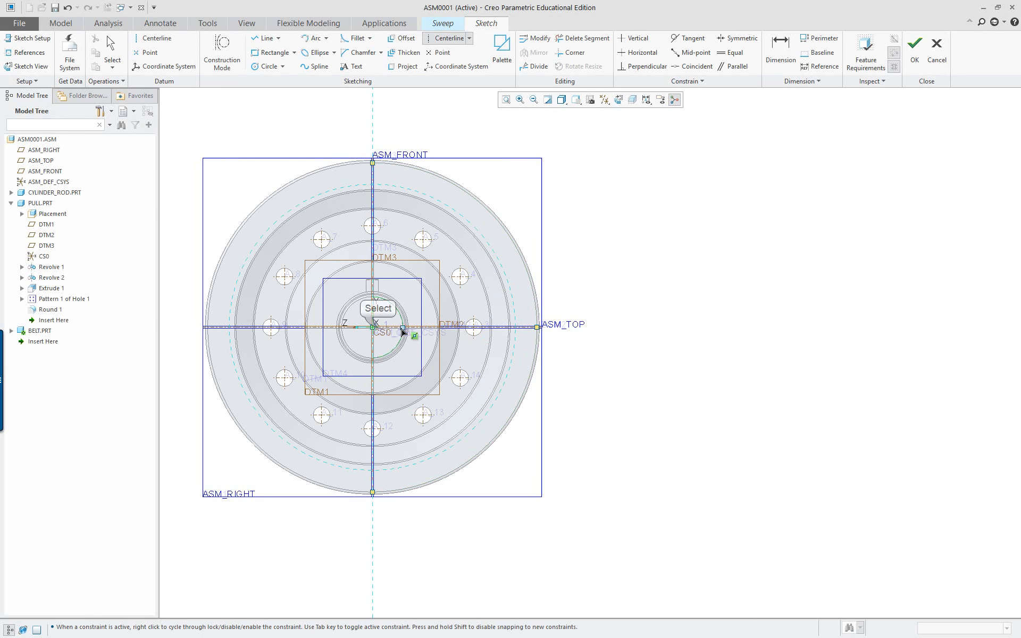
click(404, 328)
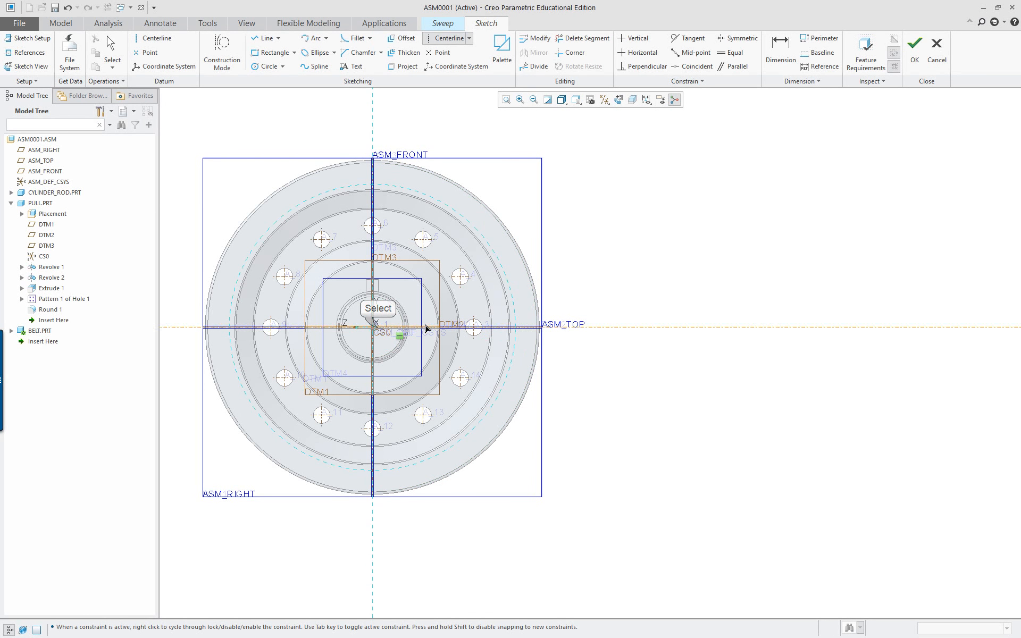
click(753, 328)
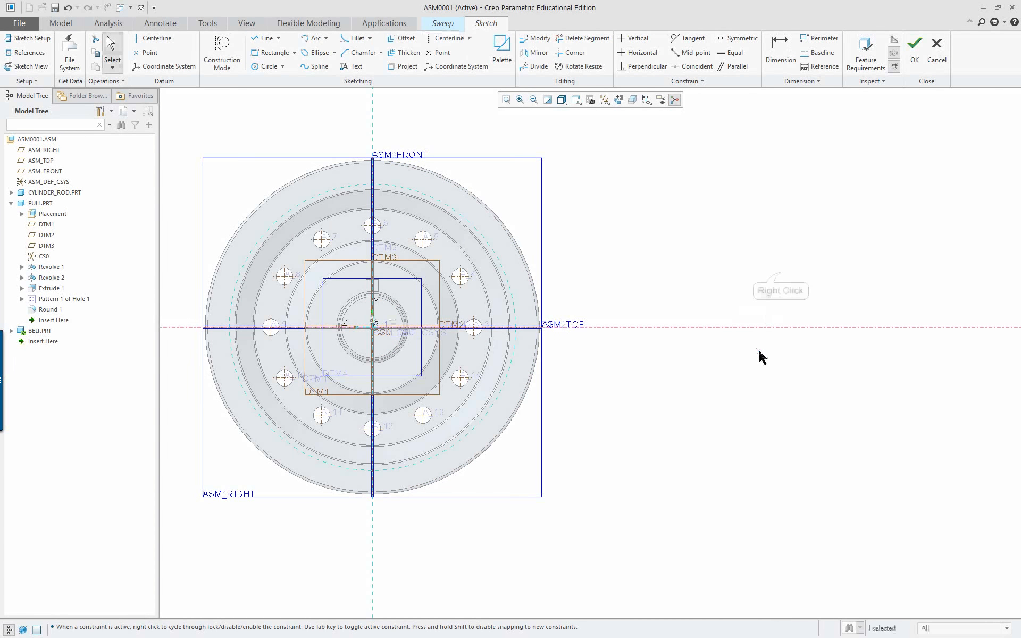
right_click(780, 279)
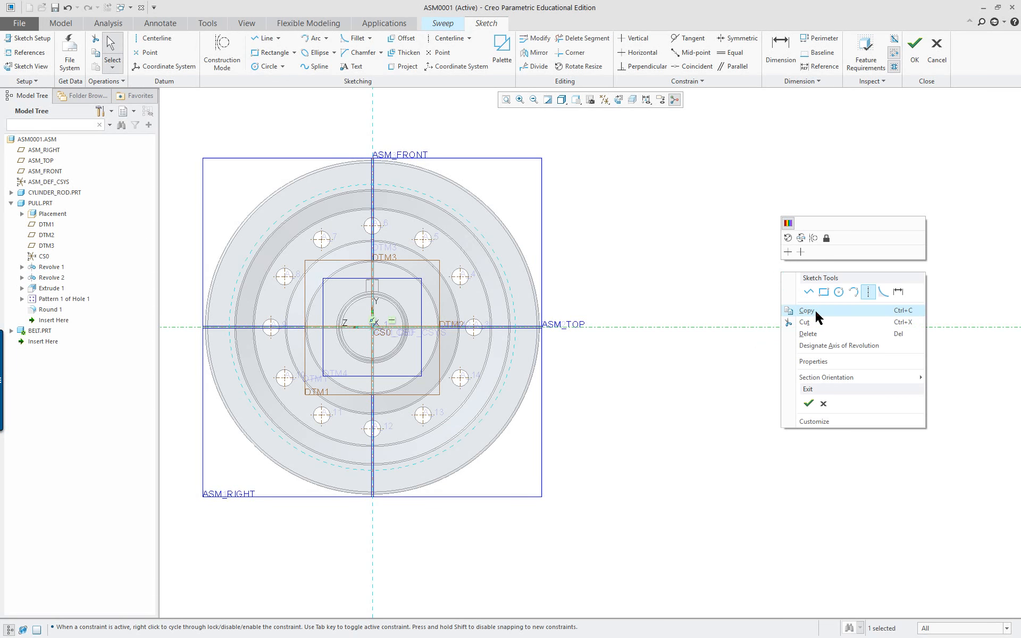
click(838, 293)
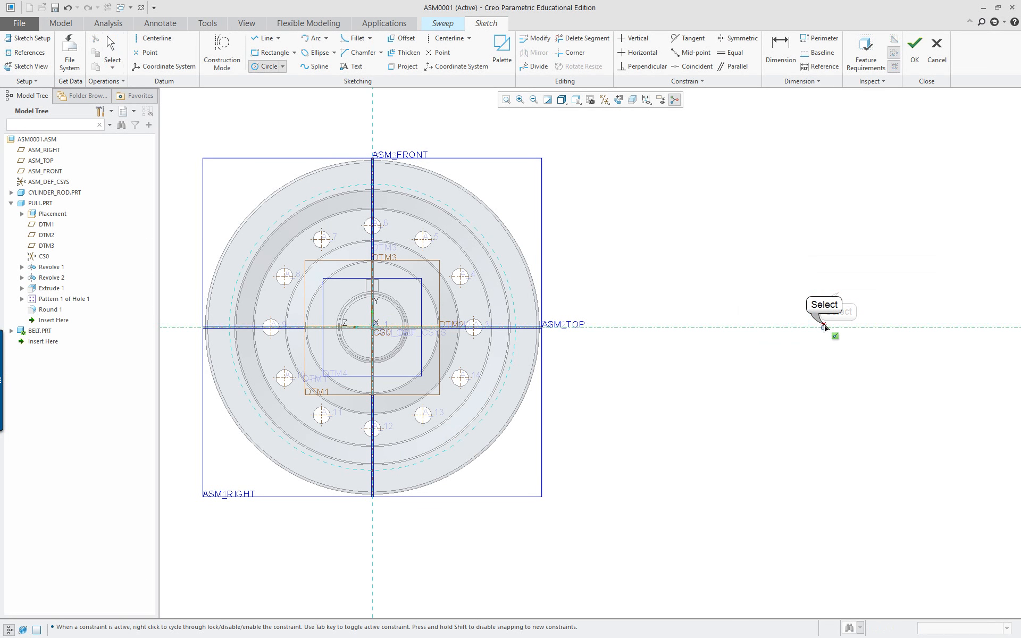
right_click(803, 281)
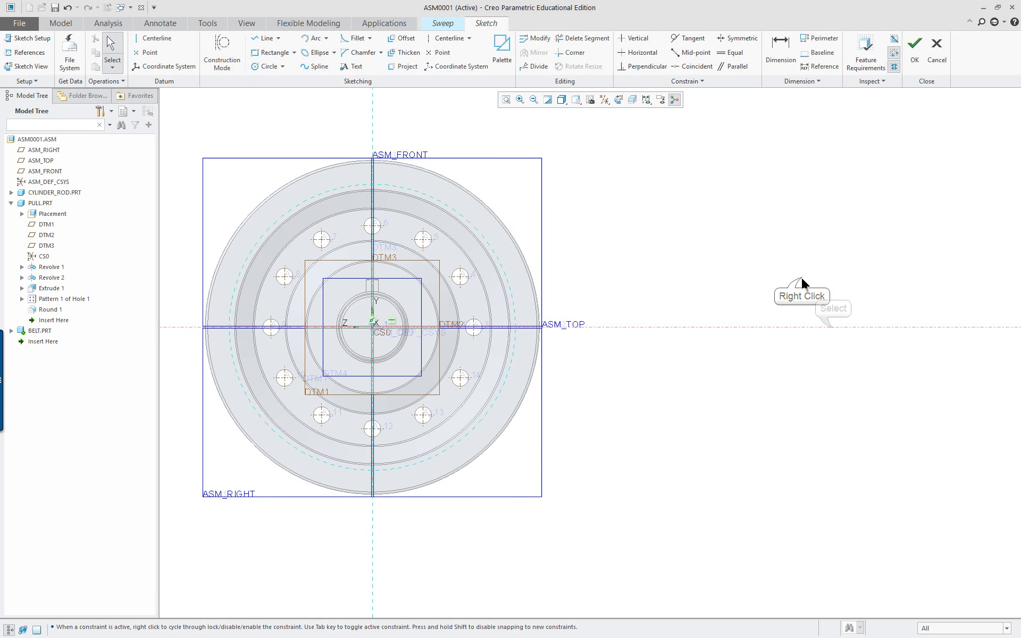
click(834, 332)
click(833, 332)
Step: Sketch a circle about 6.4 in diameter on the horizontal centerline, about 19.7 from the pulley's center and outside its rim
right_click(787, 288)
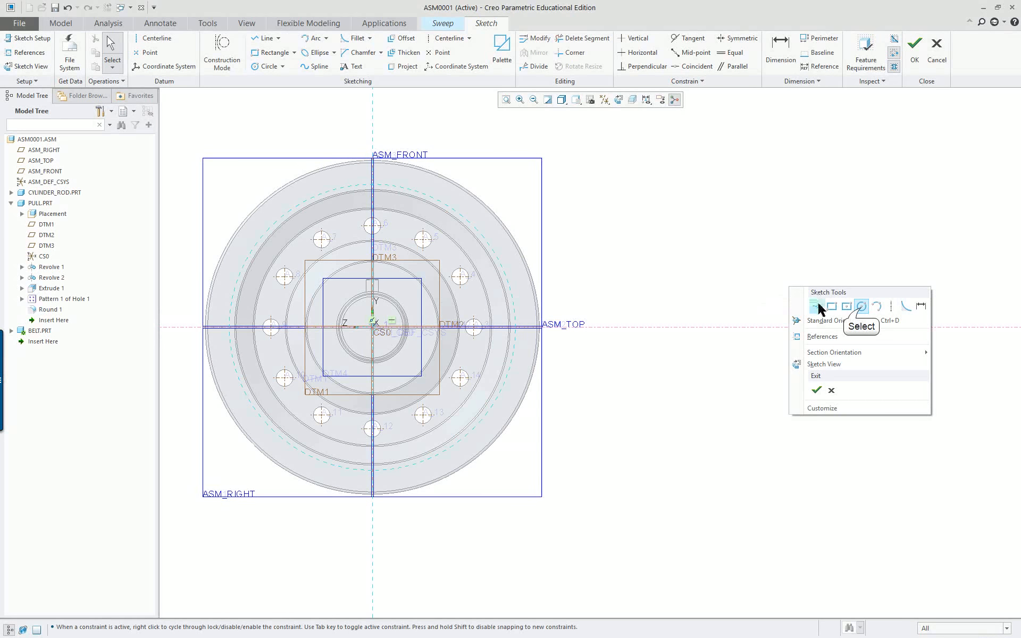
click(861, 306)
click(841, 327)
click(891, 273)
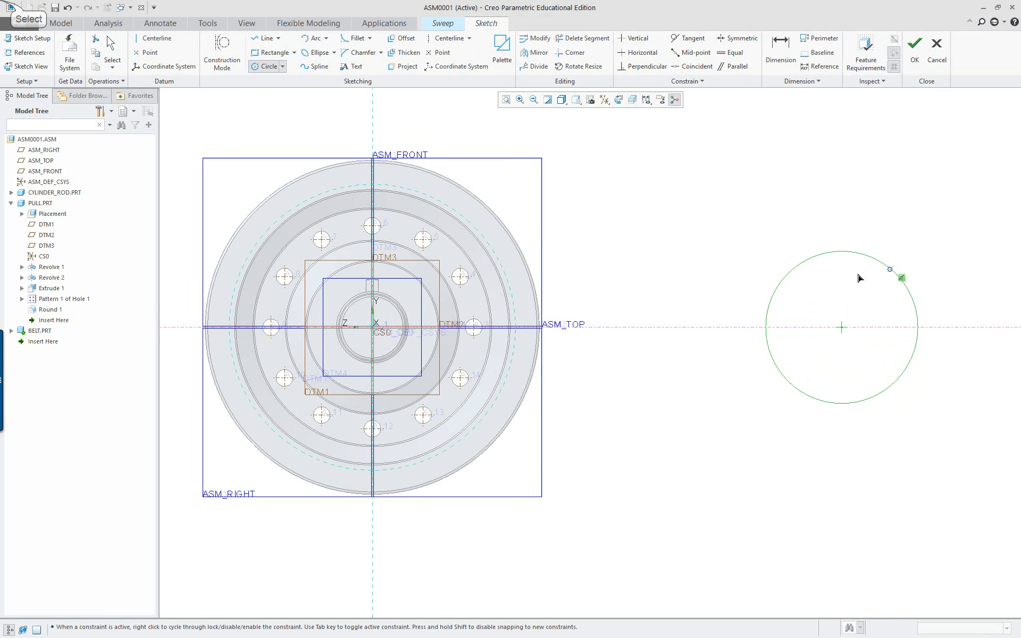
Step: Sketch a second circle centered on the pulley and coincident with the referenced groove surface
click(374, 328)
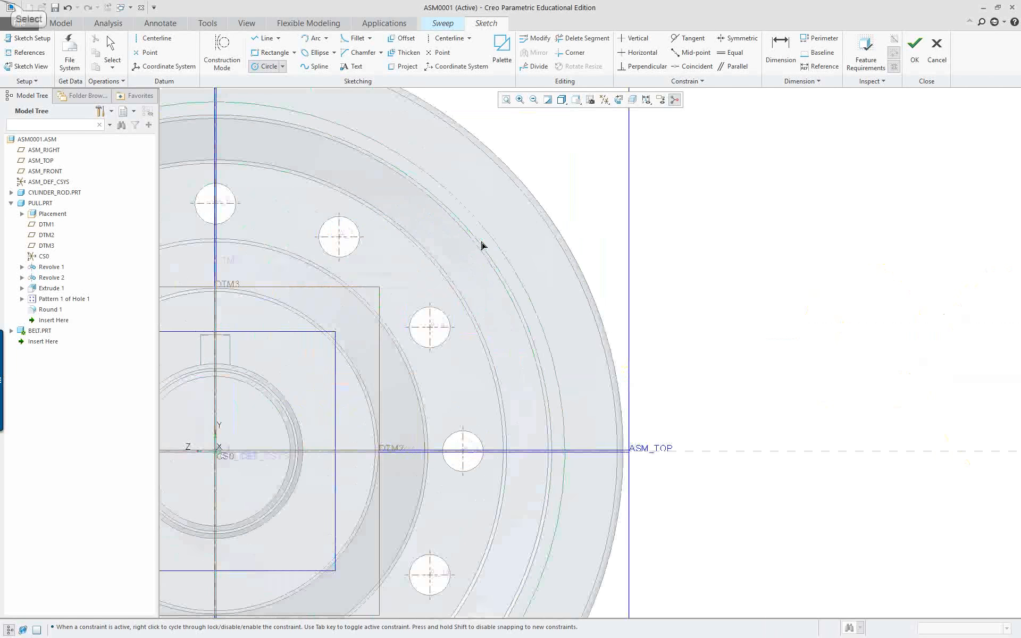
scroll(495, 244, up, 3)
click(495, 241)
middle_click(752, 286)
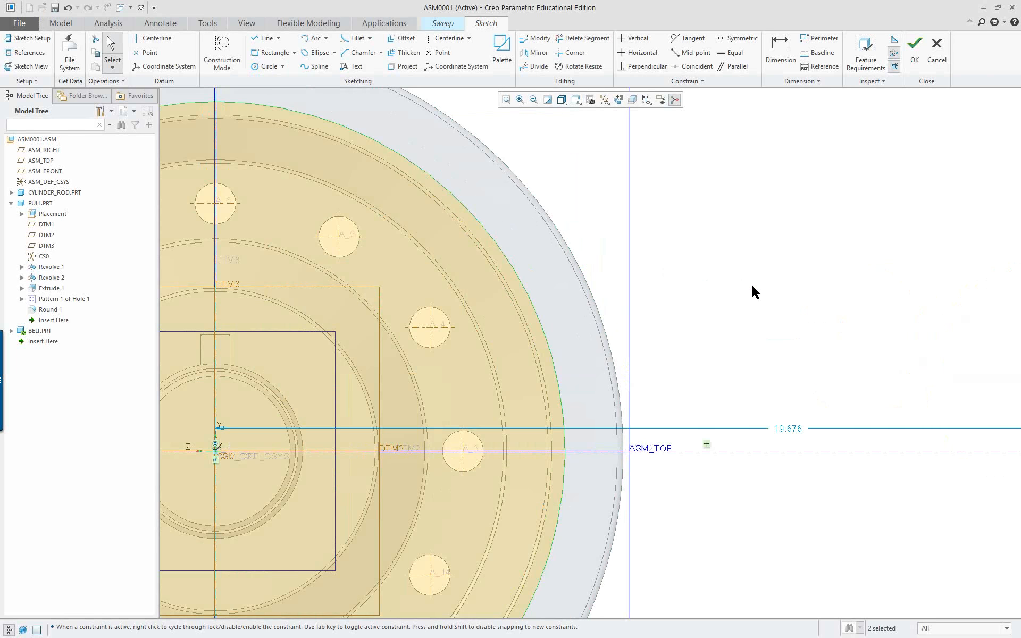
Step: Set the small circle's center distance from the pulley axis to 20 and its diameter to 7
scroll(752, 286, down, 3)
scroll(753, 286, down, 2)
scroll(925, 342, up, 2)
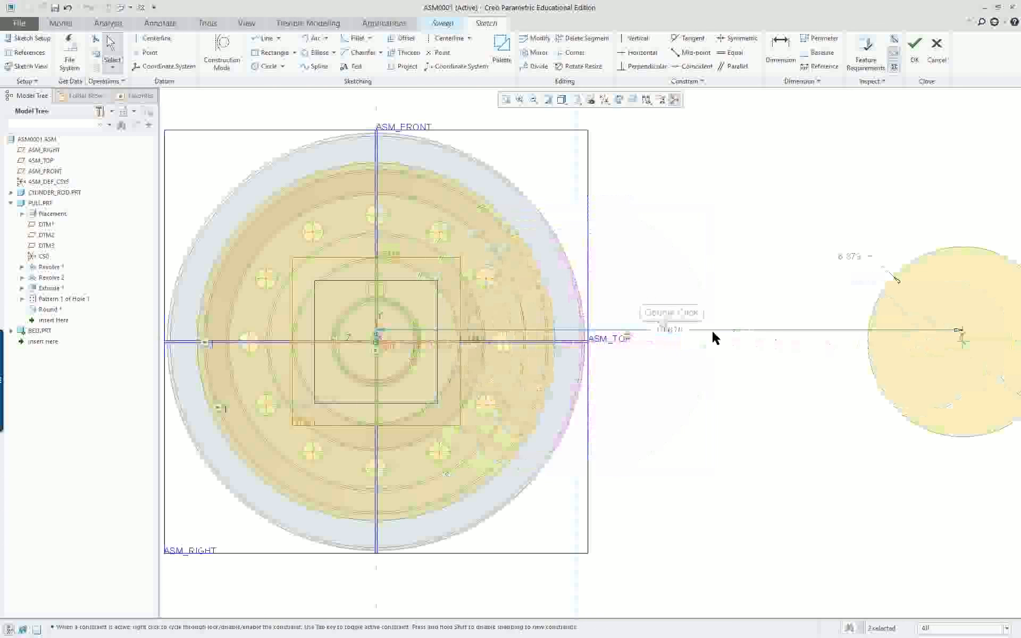
double_click(671, 332)
text(20)
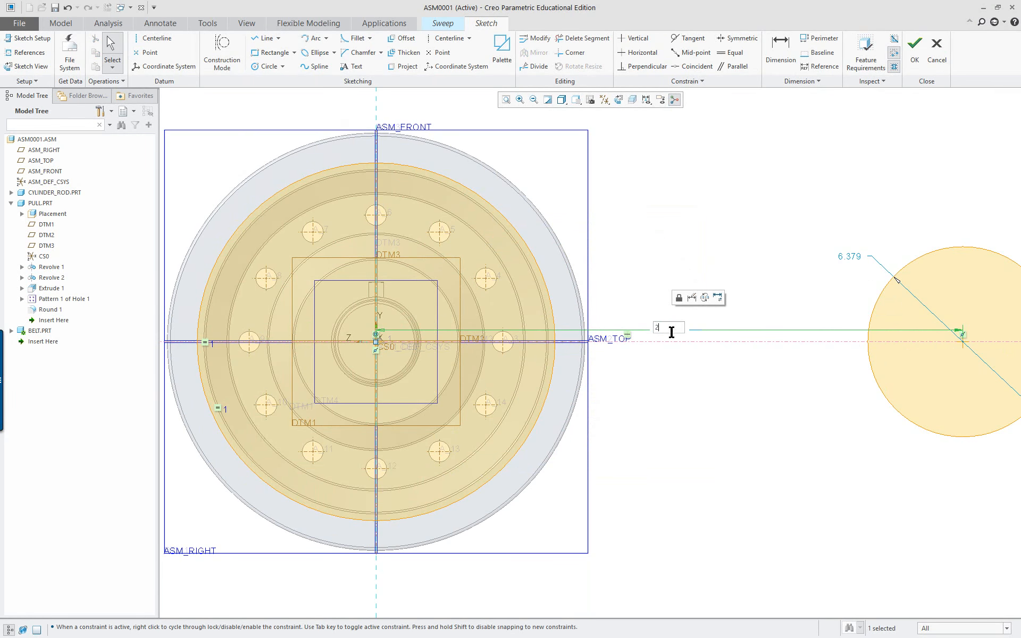
key(Return)
scroll(759, 301, down, 3)
double_click(819, 303)
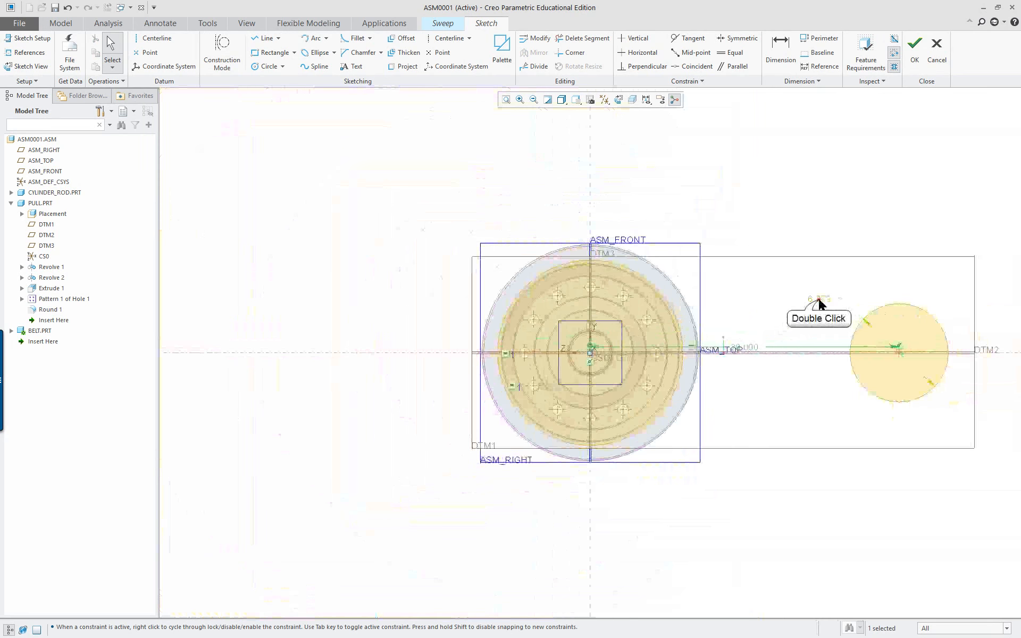
text(7)
key(Return)
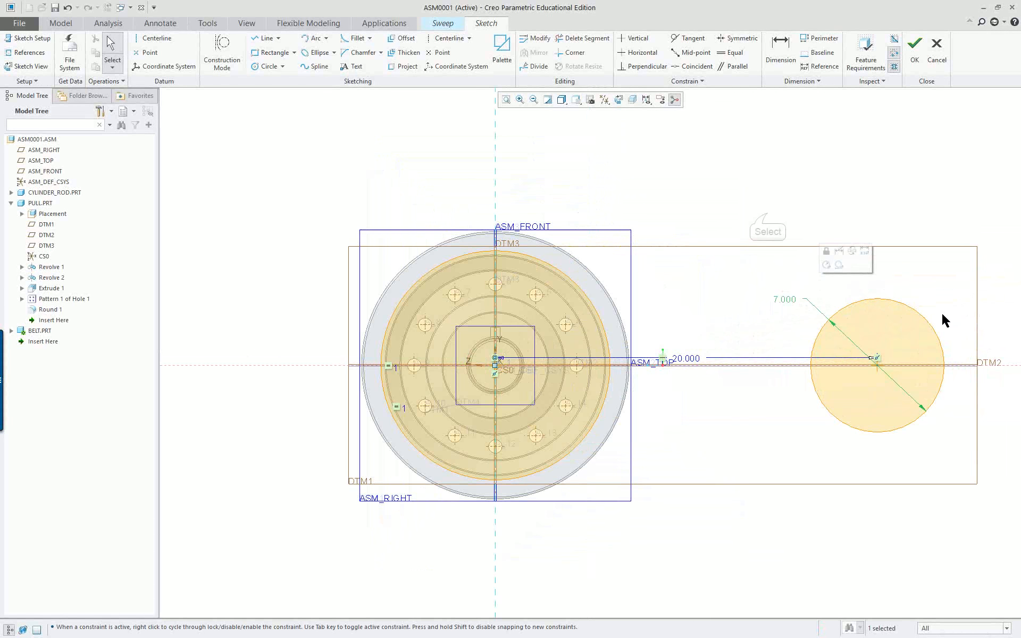
click(767, 218)
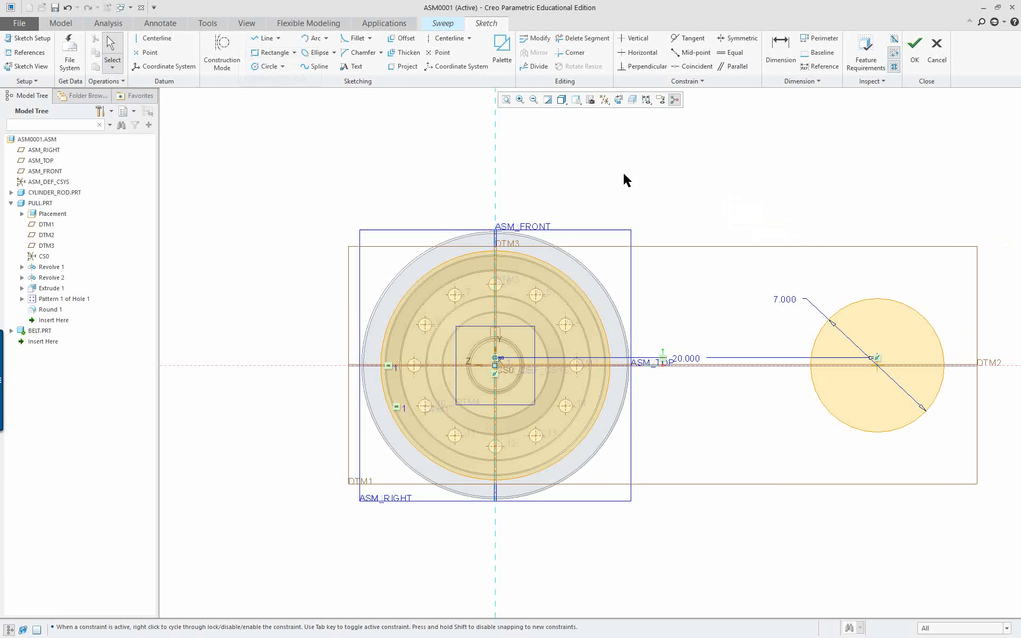
Step: Join the two circles with tangent lines along their upper and lower sides using Line Tangent
click(278, 37)
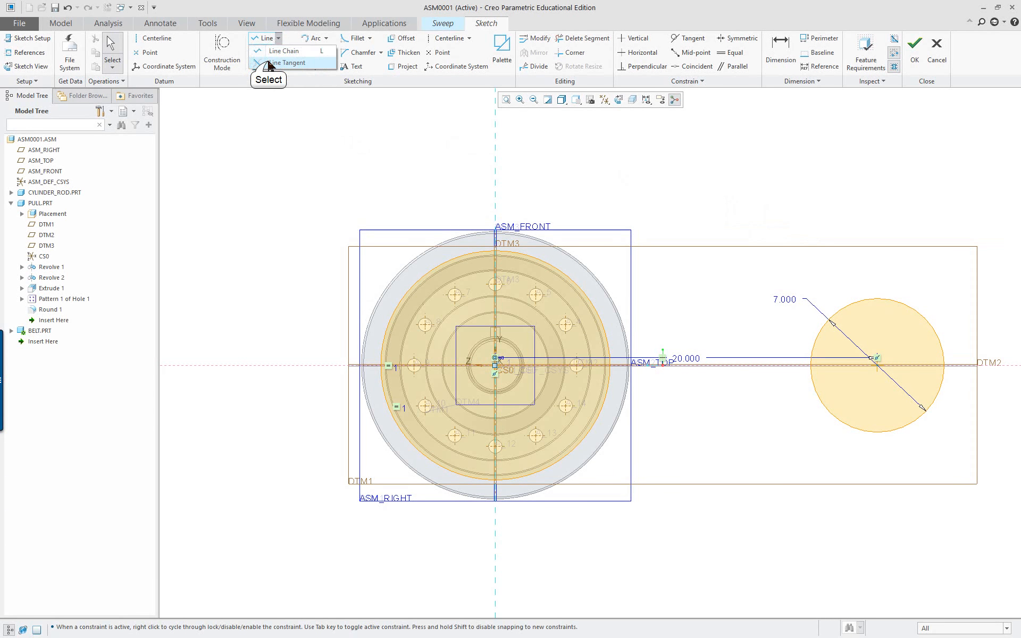
click(282, 62)
scroll(673, 248, up, 1)
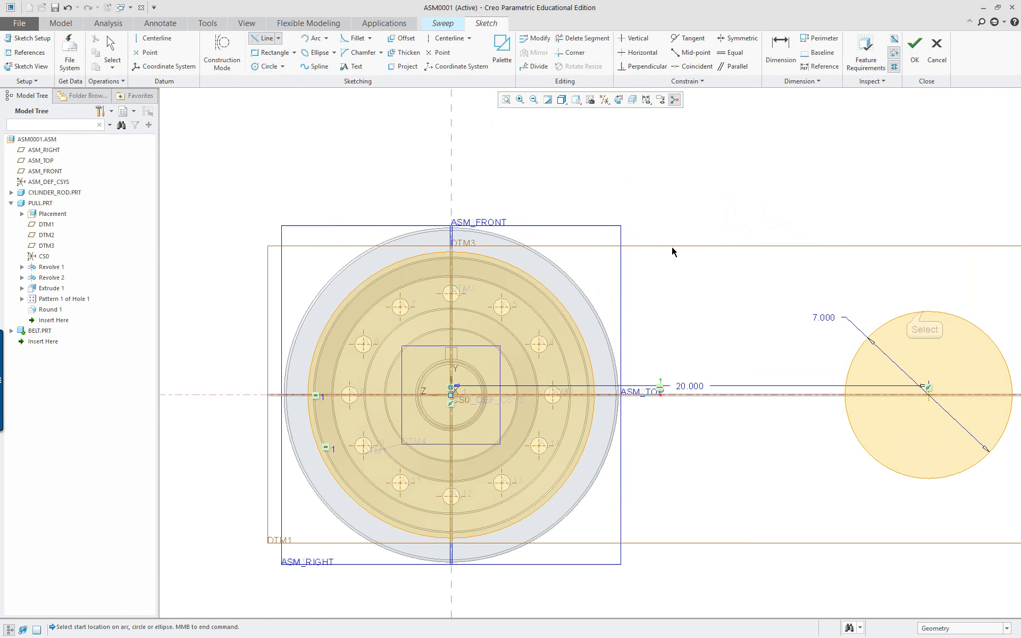
click(924, 315)
click(467, 257)
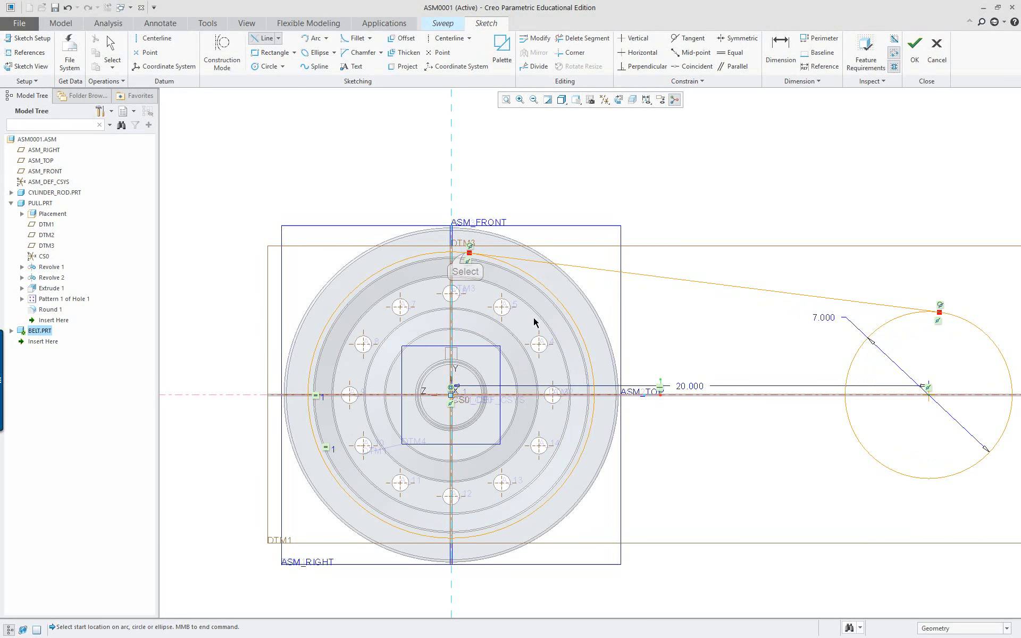
scroll(537, 322, down, 2)
click(784, 424)
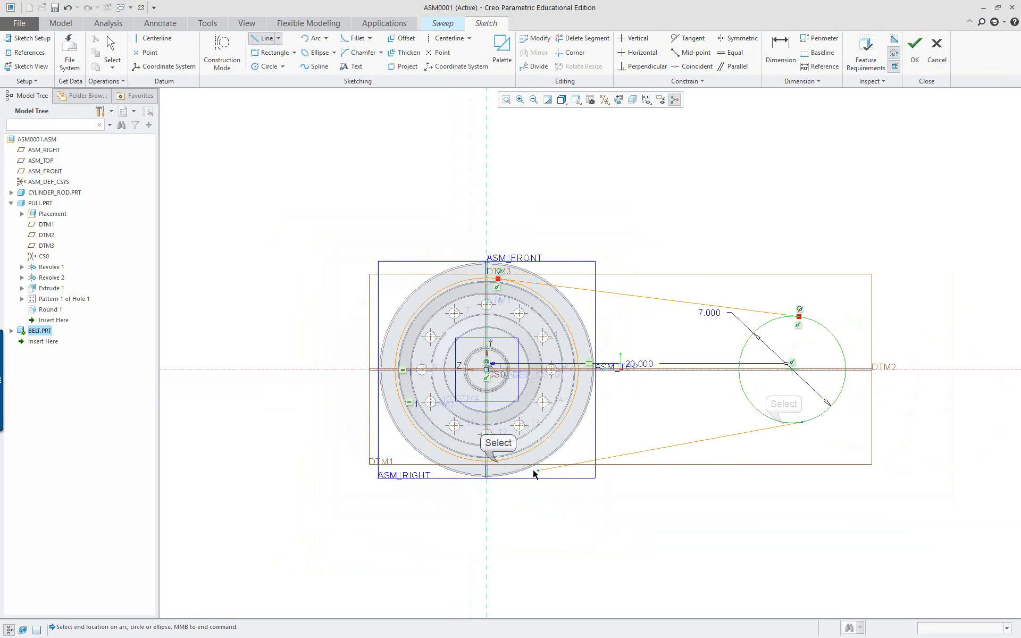
click(497, 459)
middle_click(652, 234)
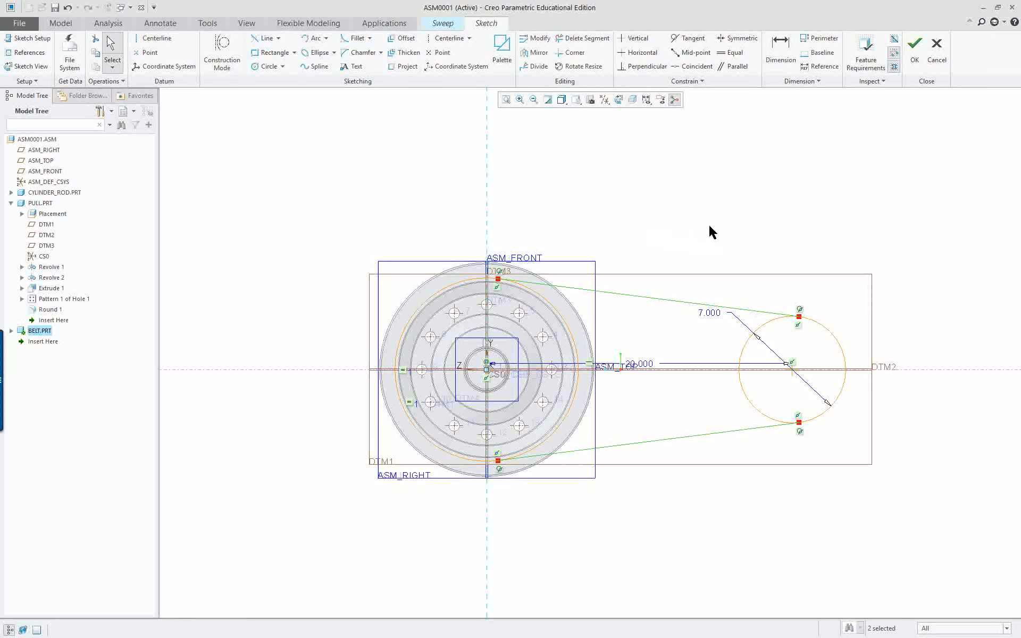
Step: Trim away the inner arcs of both circles between the tangent lines to leave a closed belt-shaped loop
click(582, 39)
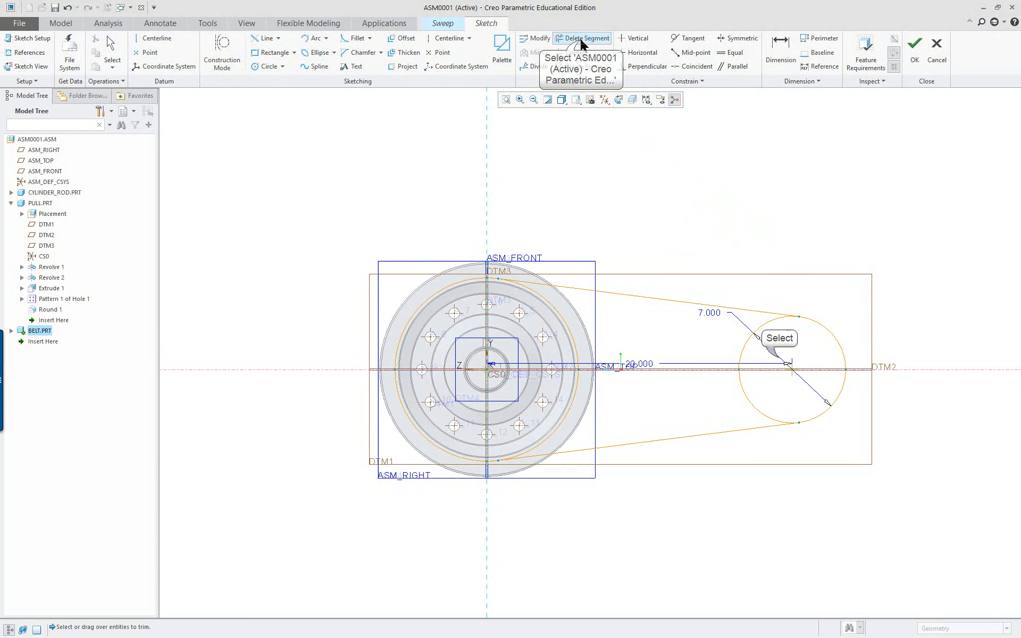
mouse_move(780, 357)
mouse_down()
mouse_move(733, 393)
mouse_move(695, 365)
mouse_up()
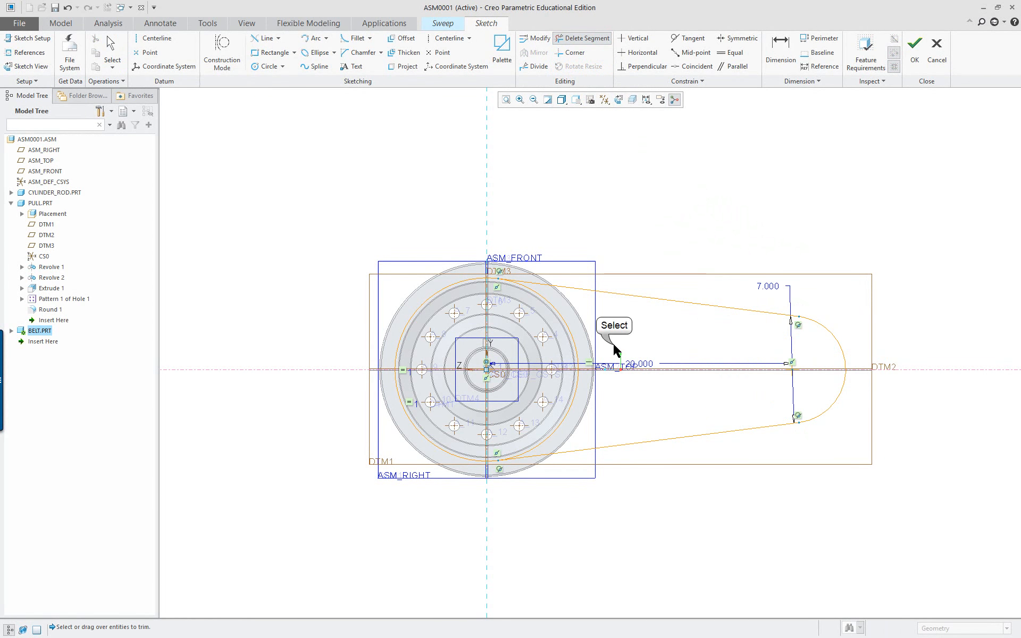
drag(614, 344, 576, 405)
middle_click(649, 269)
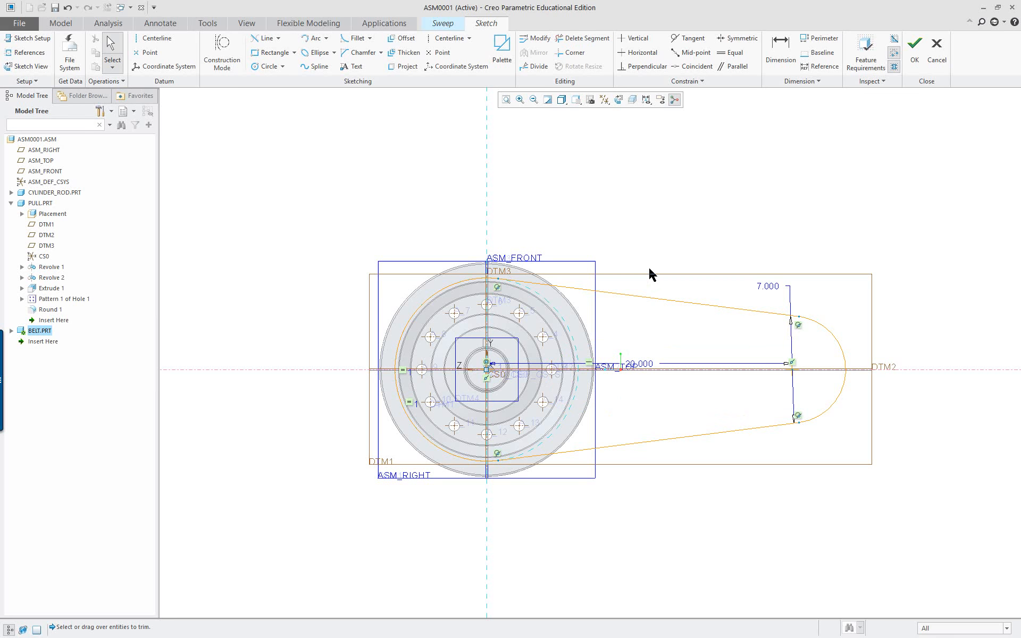
Step: Accept the trajectory sketch and resume the Sweep with the belt loop as its origin trajectory
mouse_move(665, 305)
middle_down()
mouse_move(681, 329)
mouse_move(654, 324)
middle_up()
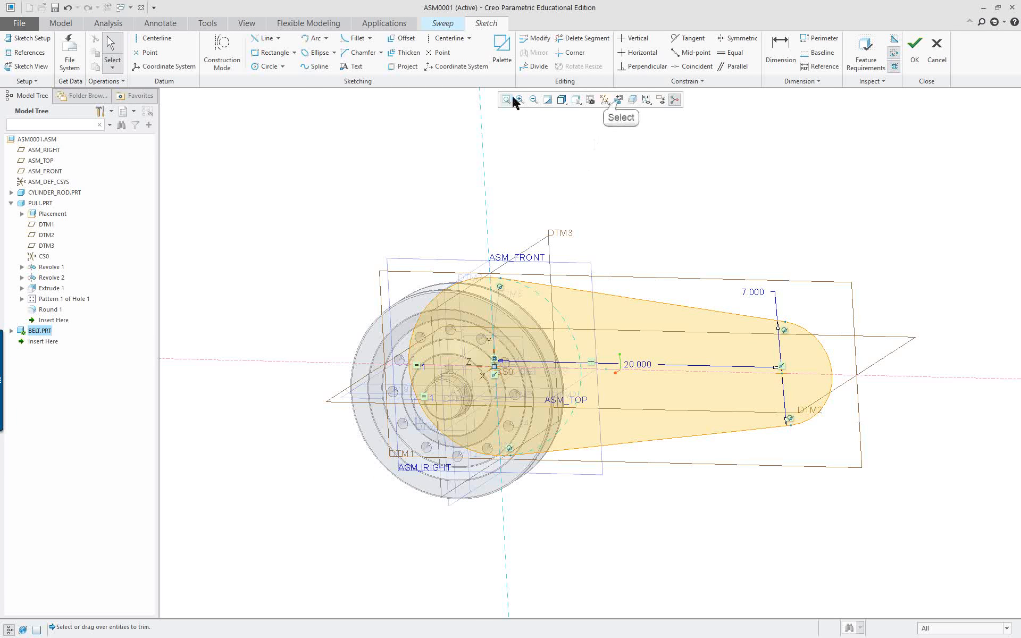
click(619, 99)
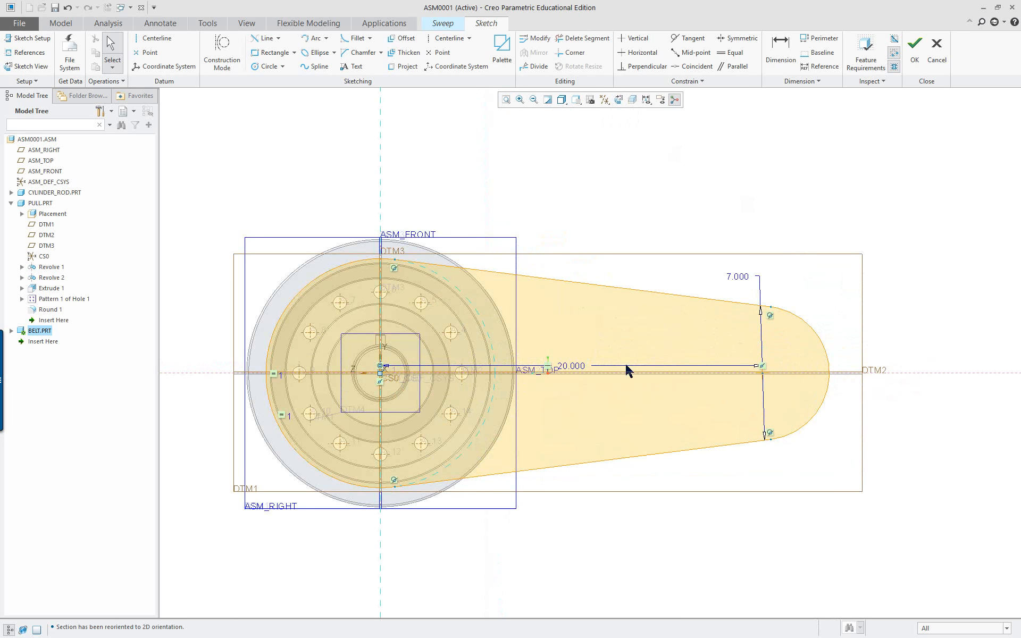
scroll(628, 371, down, 2)
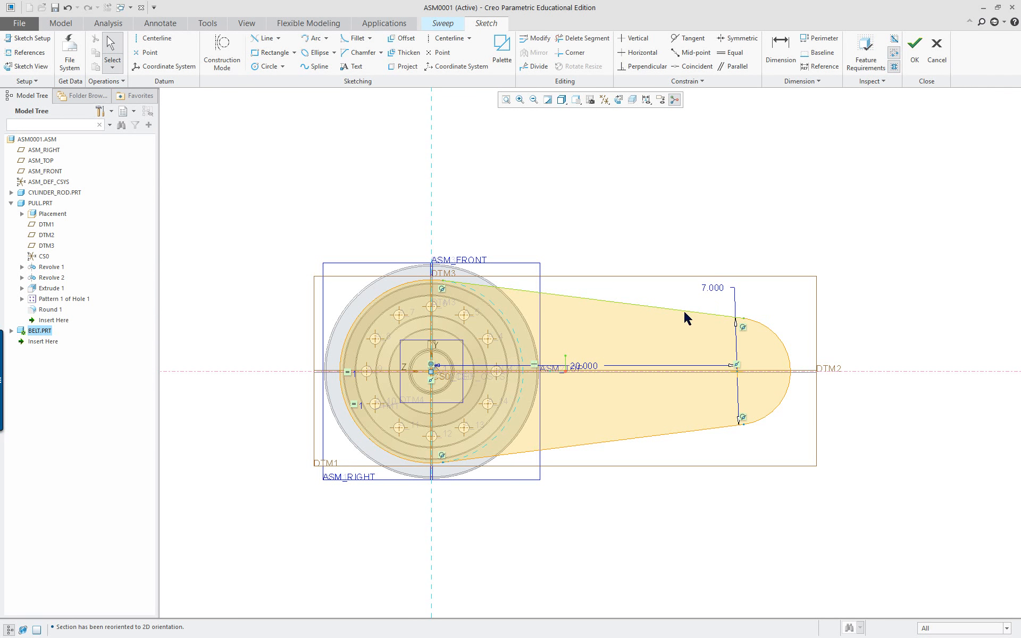
middle_drag(684, 317, 533, 377)
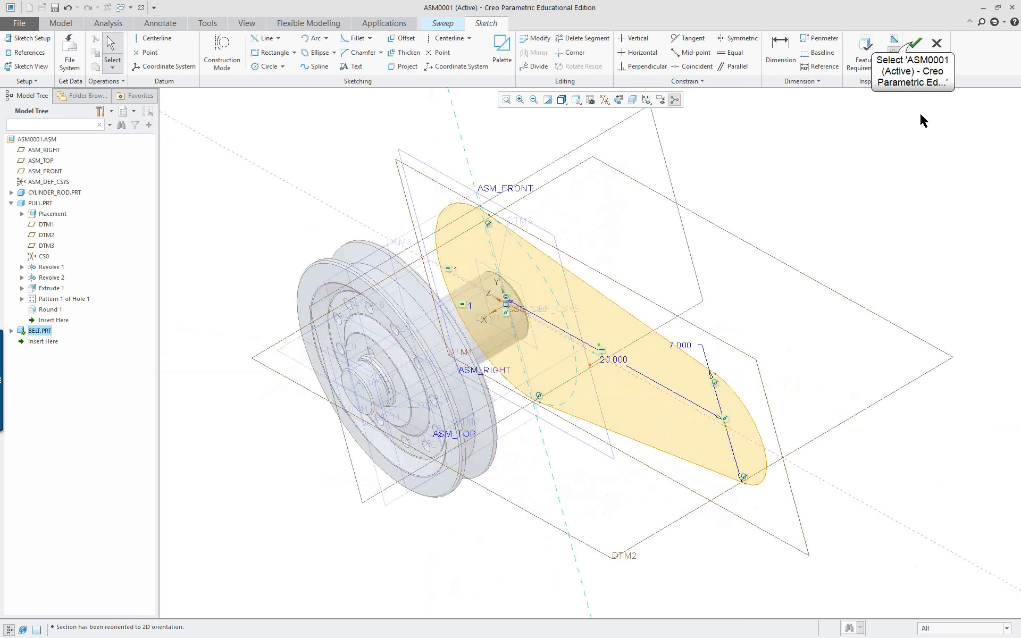
click(914, 46)
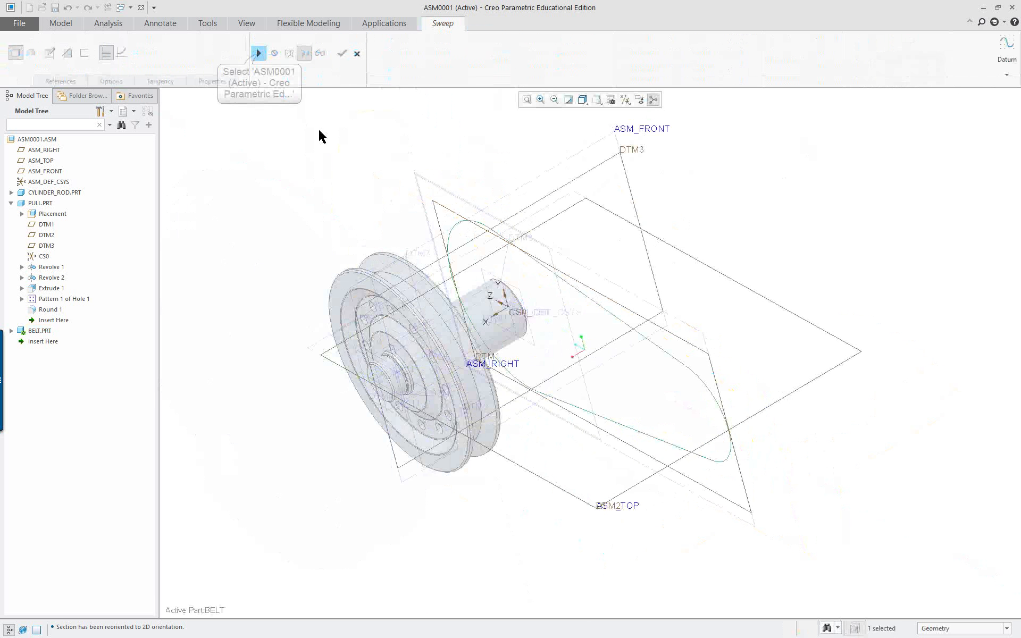
click(259, 53)
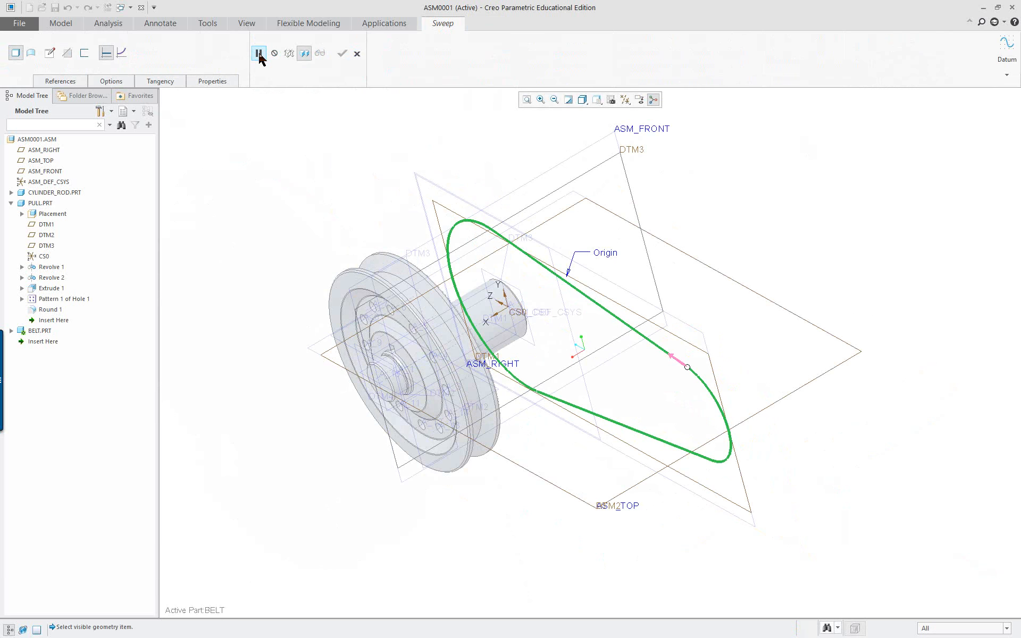
Step: Review the sweep's trajectory references, then open its section sketch oriented parallel to the screen
click(78, 82)
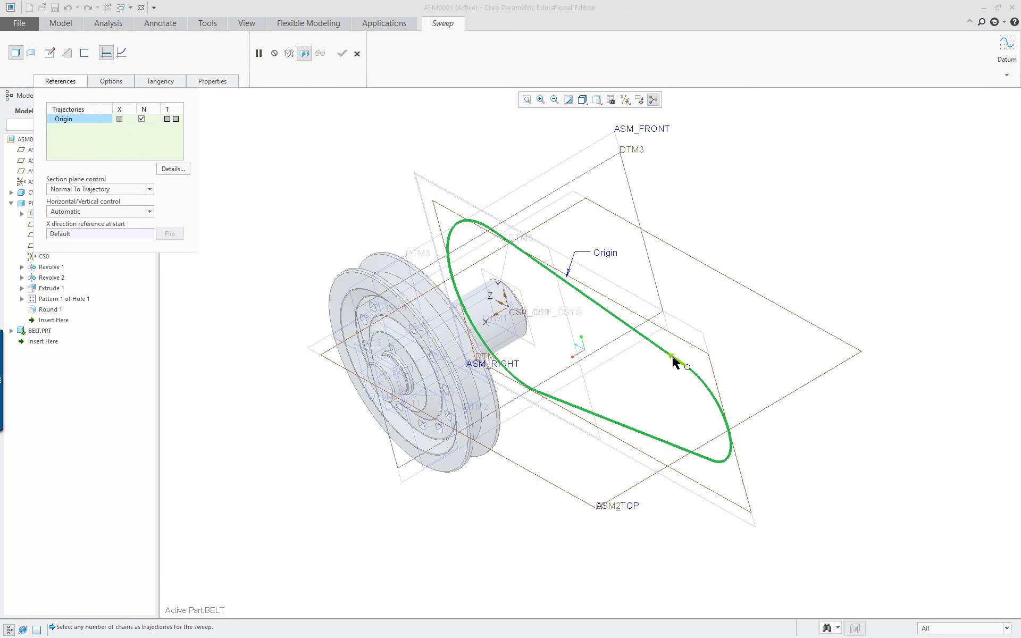
click(50, 54)
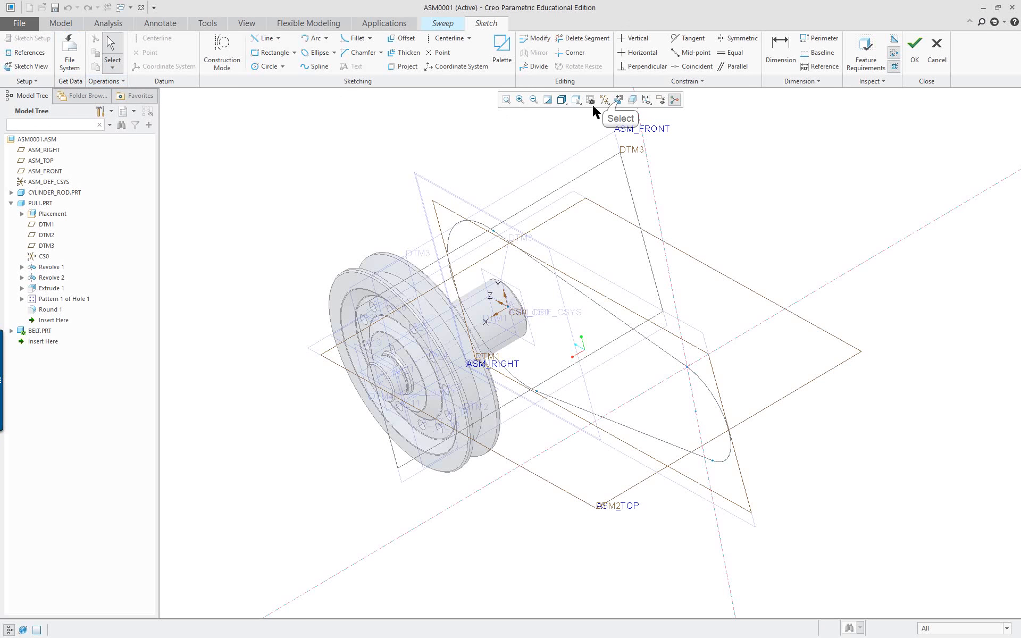
click(618, 100)
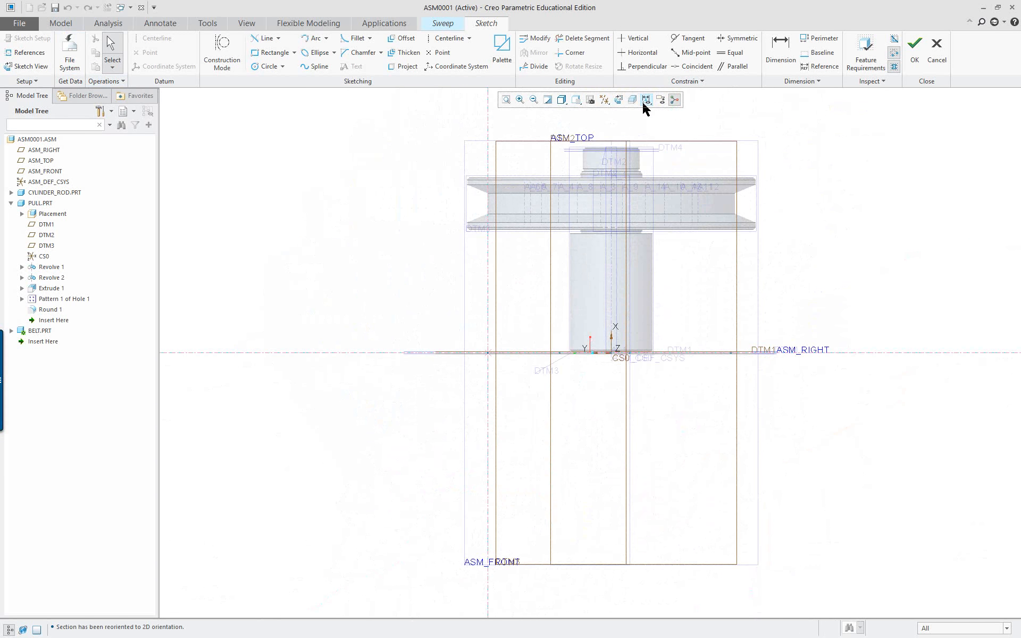
Step: Hide all datum planes, axes, points and coordinate systems to clear the section sketch view
click(605, 101)
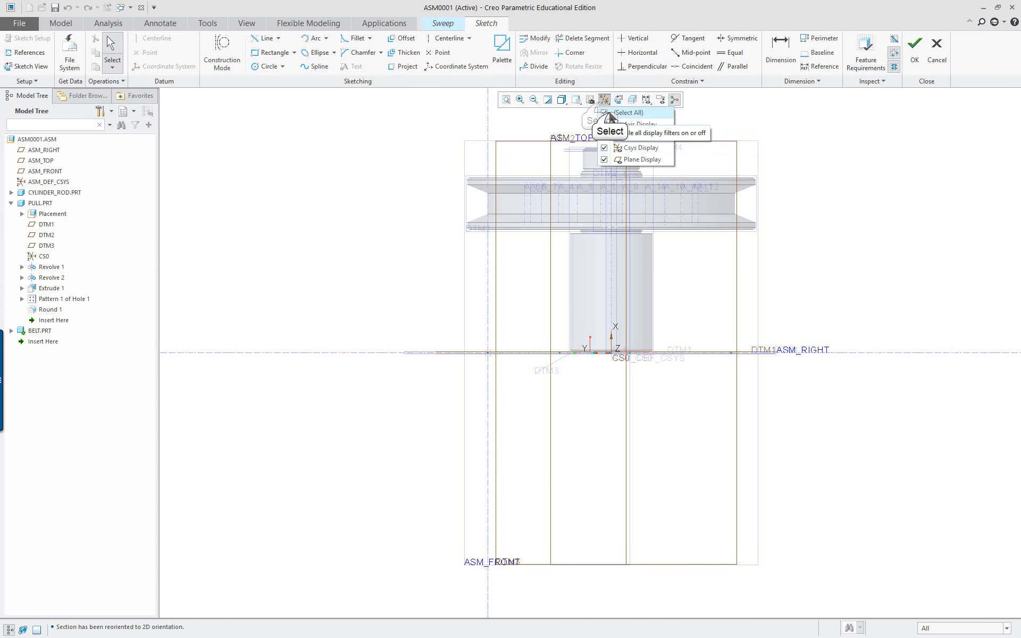
click(606, 114)
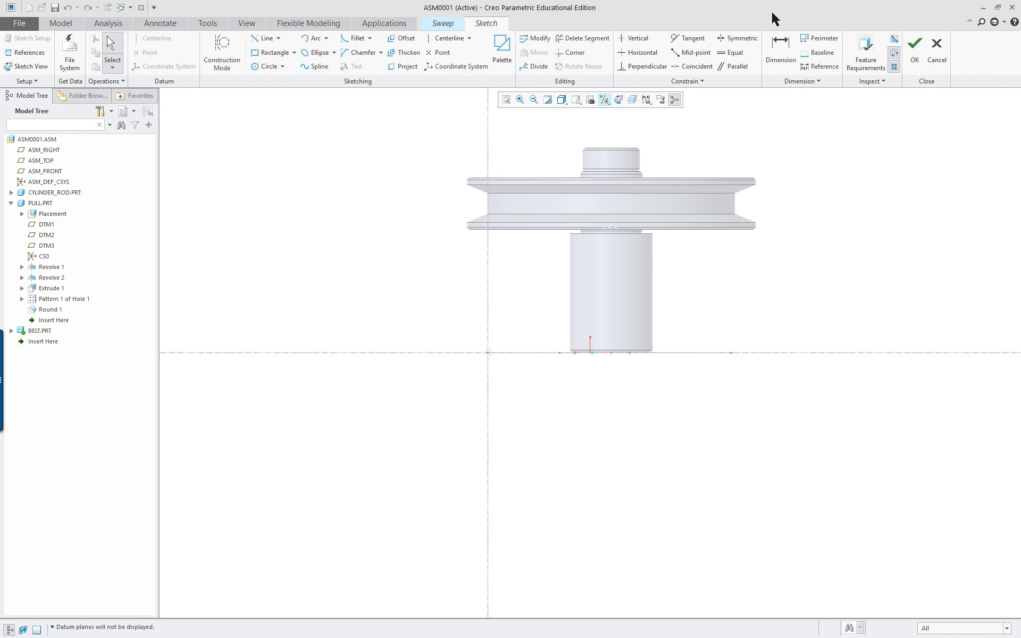
shift+middle_drag(770, 109, 719, 190)
scroll(399, 227, down, 2)
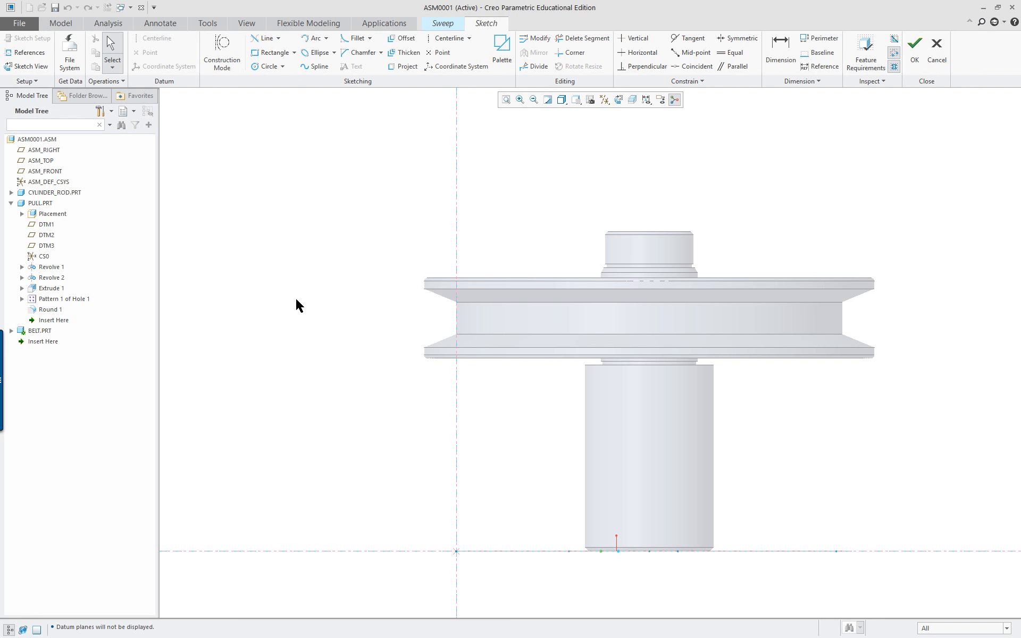
Step: Add the pulley's upper and lower flange faces and both slanted groove walls as references for the section sketch
scroll(361, 298, down, 2)
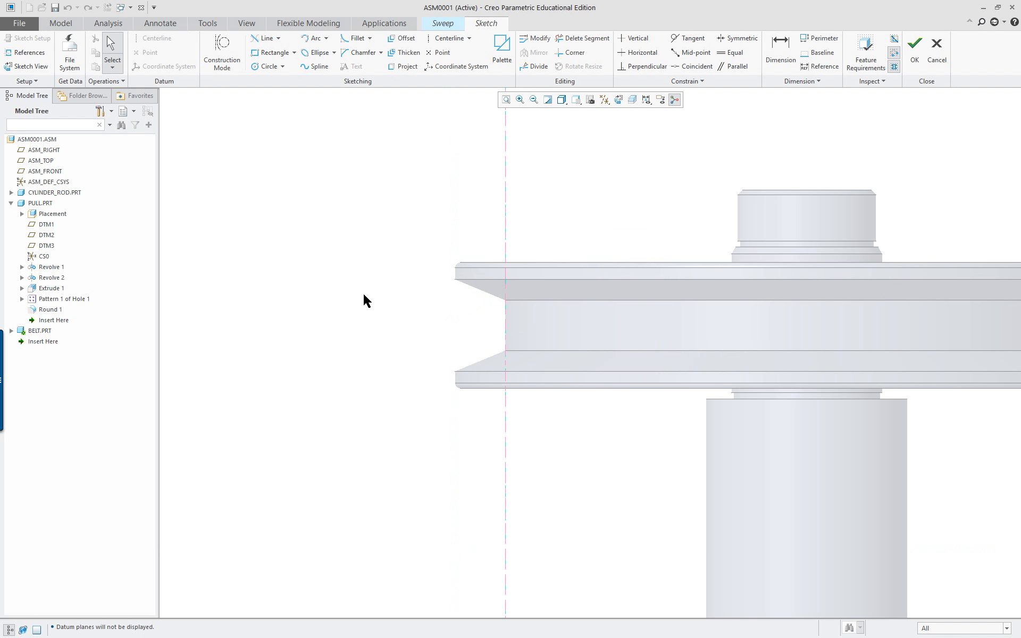
right_click(362, 290)
right_click(382, 253)
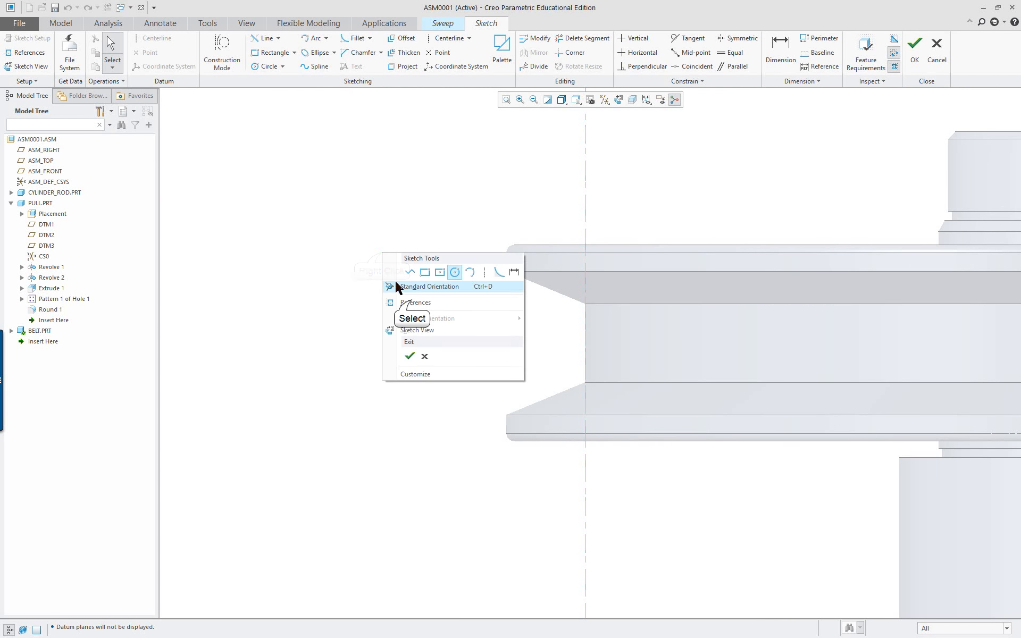
click(412, 301)
click(617, 247)
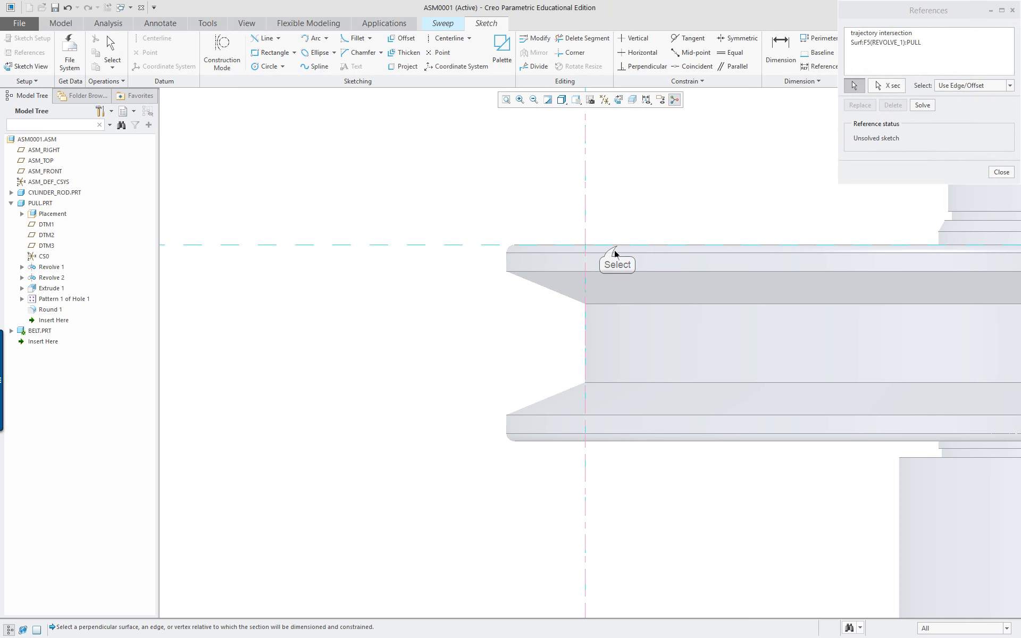
click(633, 442)
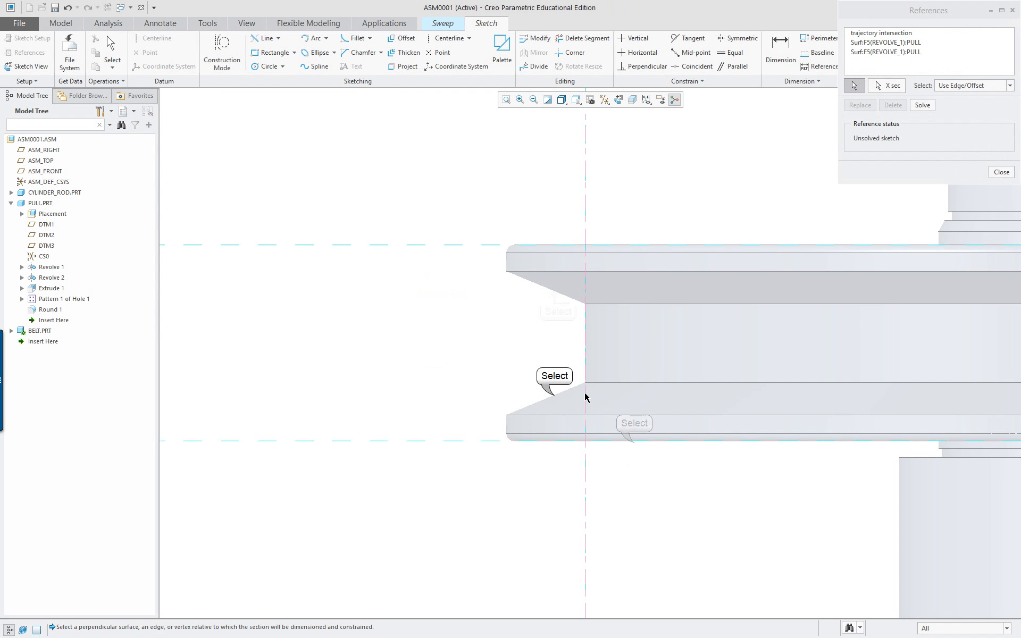
click(554, 396)
click(558, 298)
scroll(506, 266, up, 2)
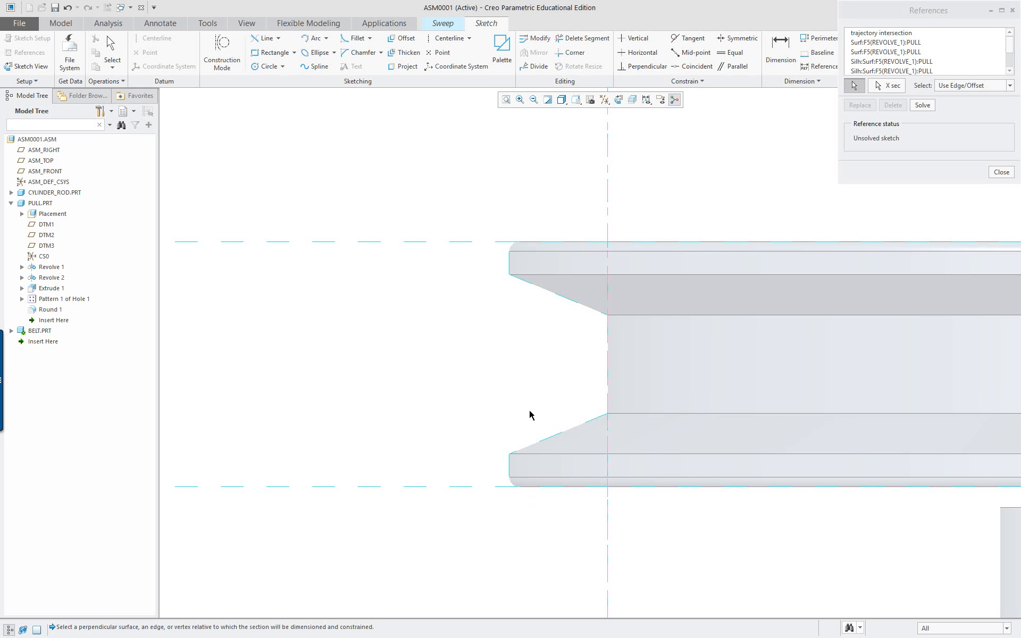
Step: Sketch a closed belt profile with lines, following the groove floor and slanted walls and extending outside the rim between the flange-face references
right_click(335, 369)
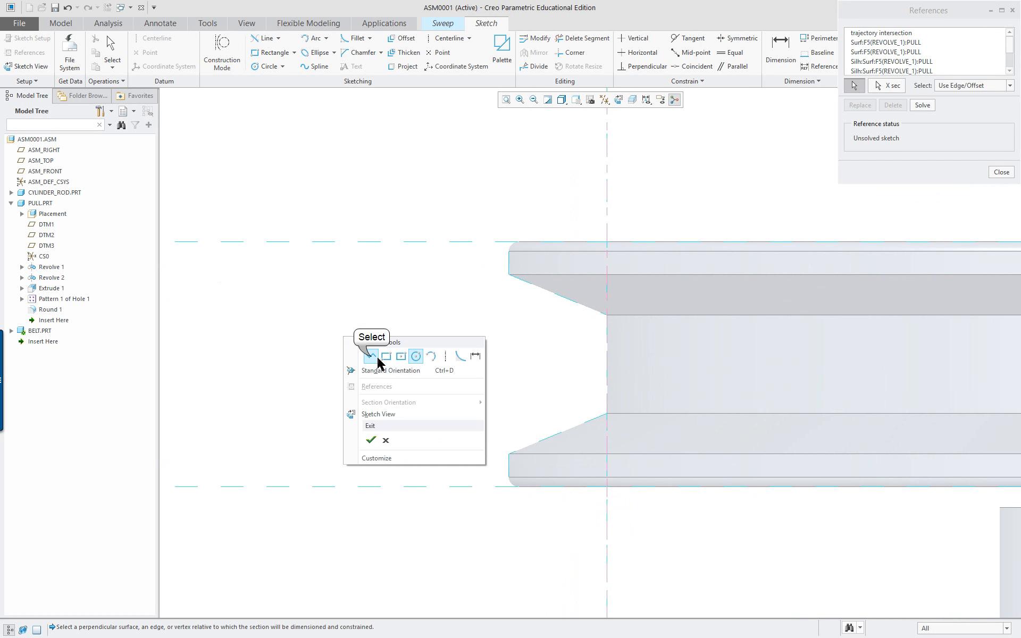
click(367, 355)
click(605, 415)
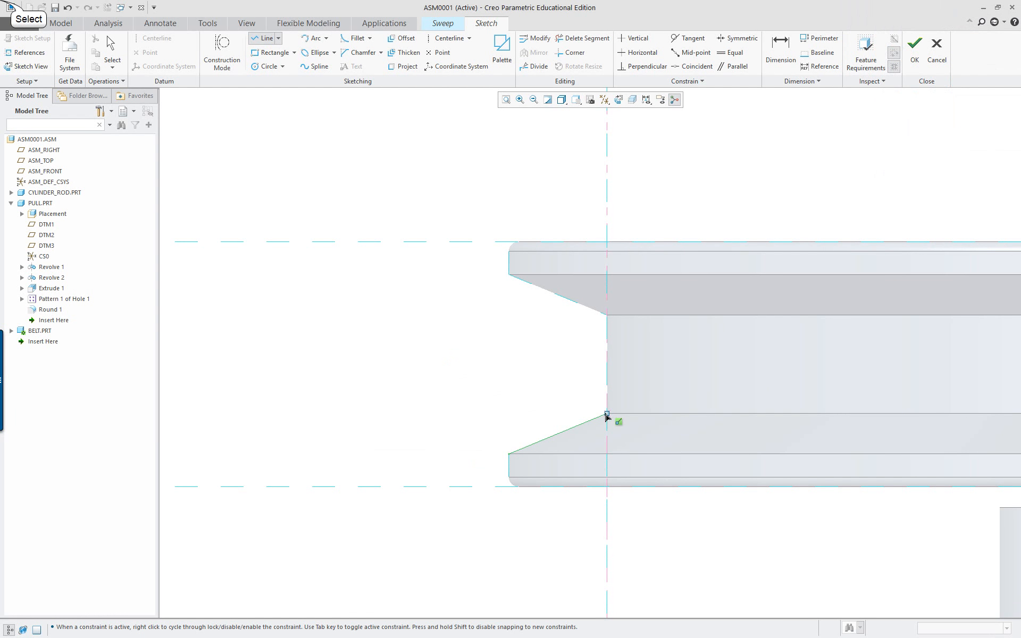
click(608, 315)
click(509, 275)
click(509, 242)
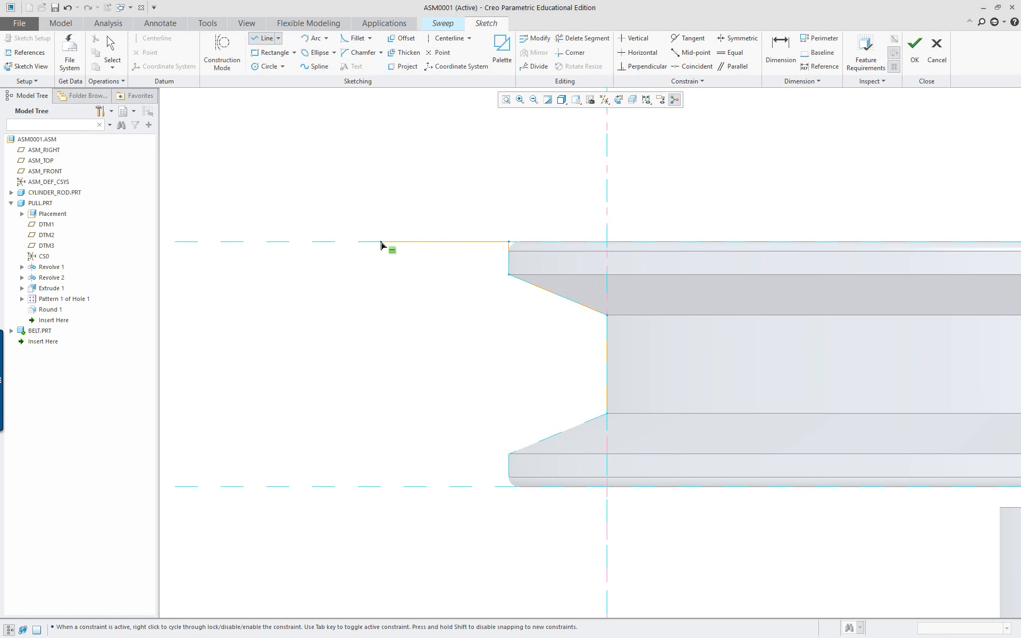
click(397, 246)
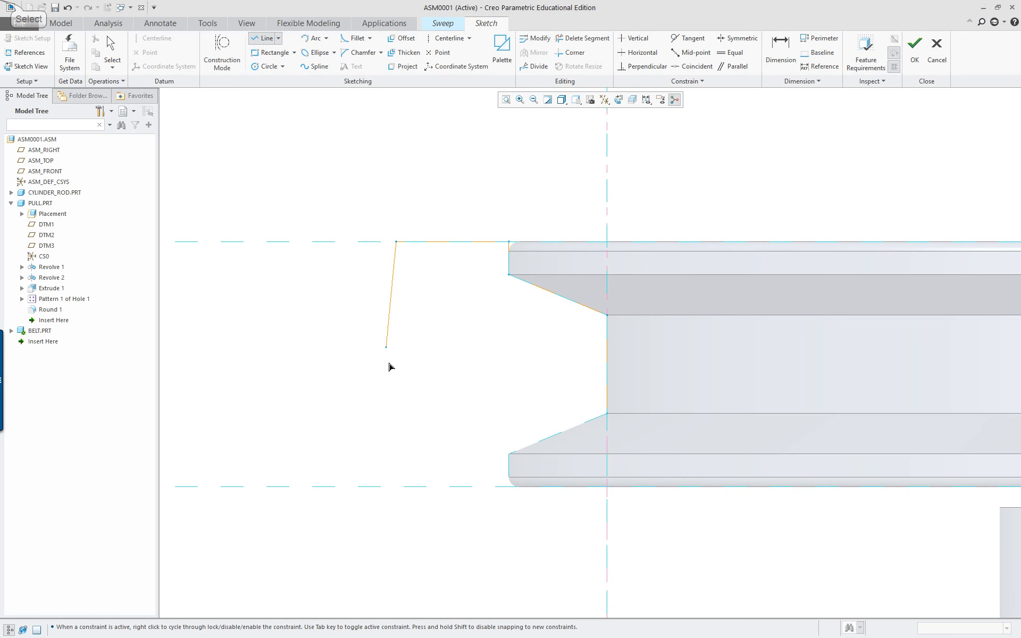
click(396, 488)
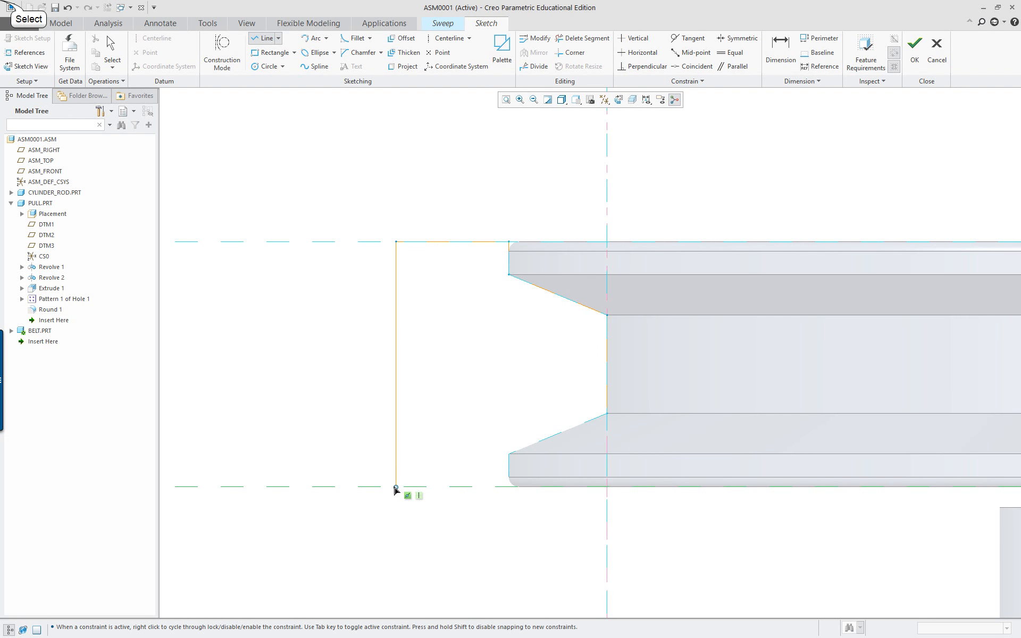
click(506, 491)
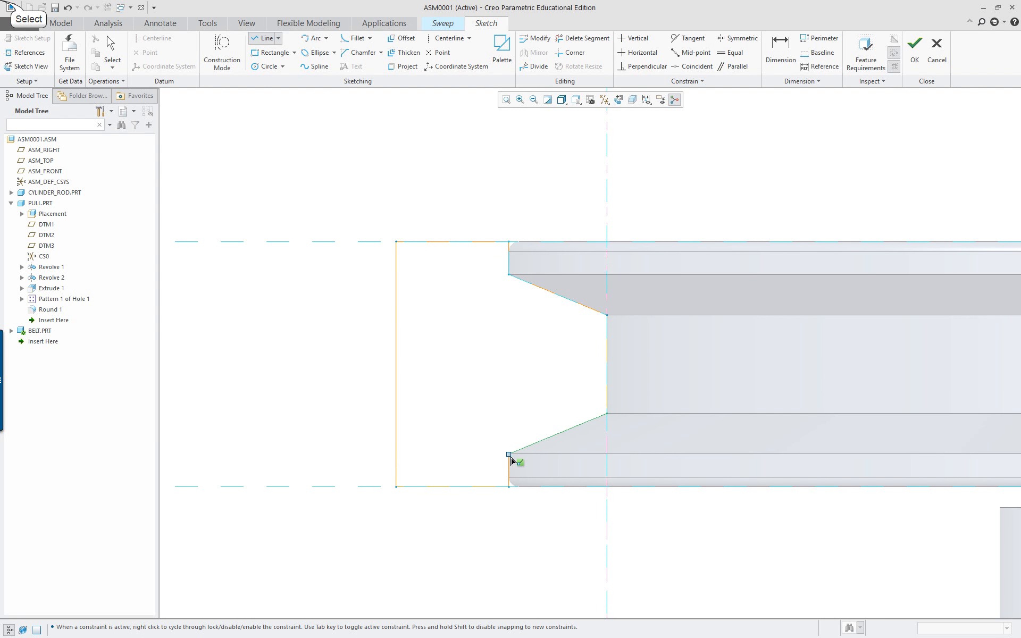
click(510, 457)
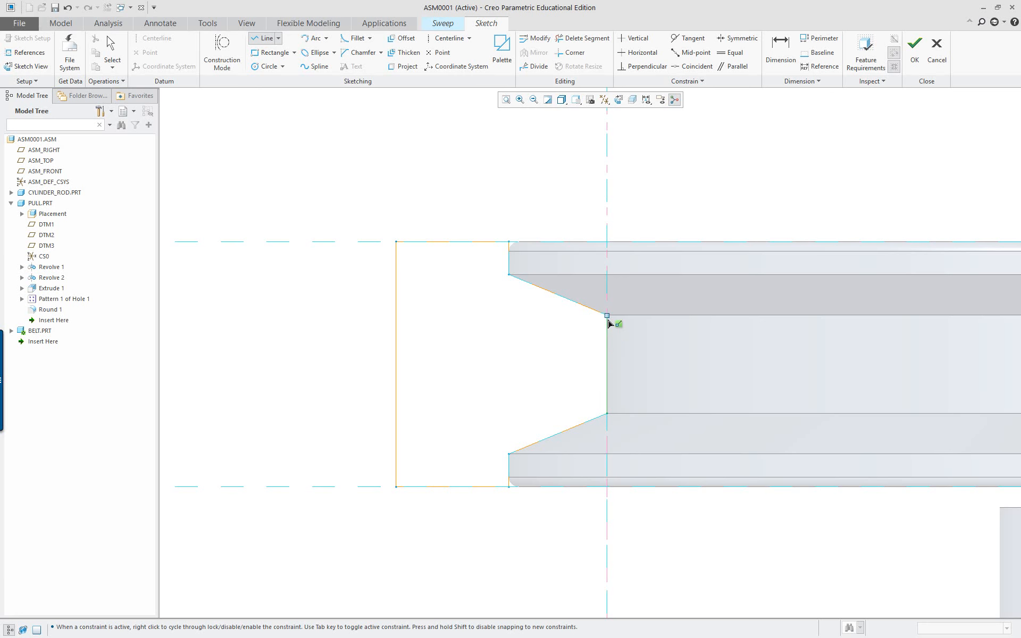
middle_click(556, 397)
middle_click(511, 403)
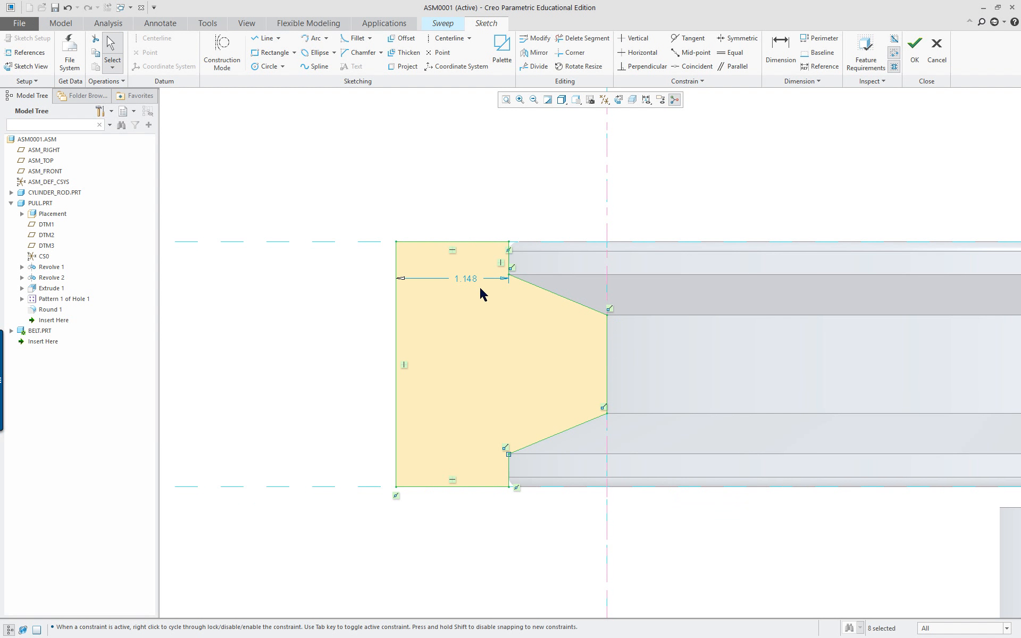
Step: Dimension the profile's overall thickness from the groove floor to its outer edge and set it to 2
scroll(483, 292, up, 3)
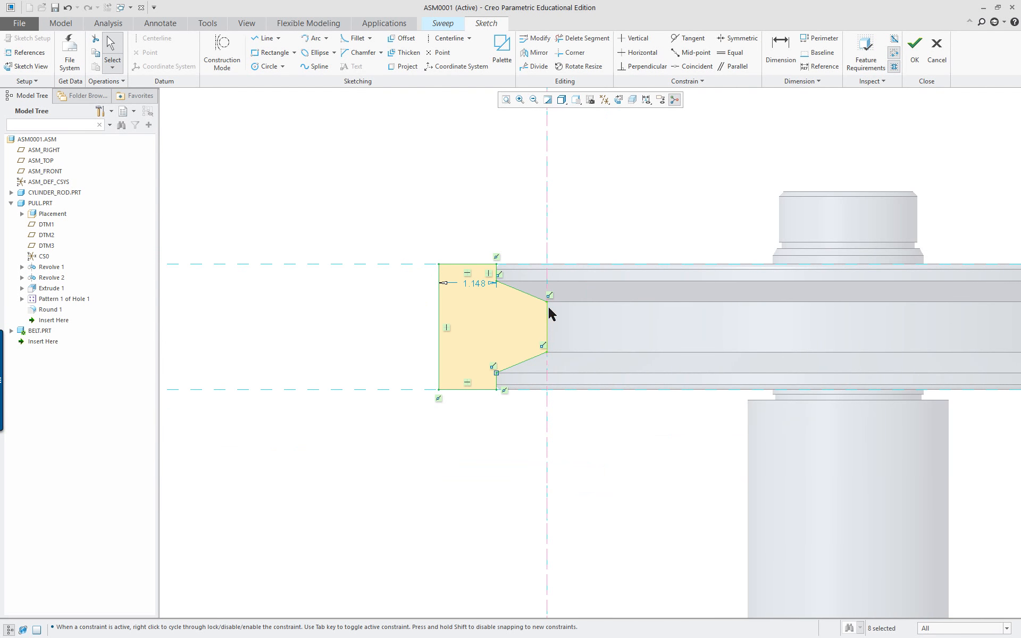
scroll(524, 303, down, 3)
right_click(411, 182)
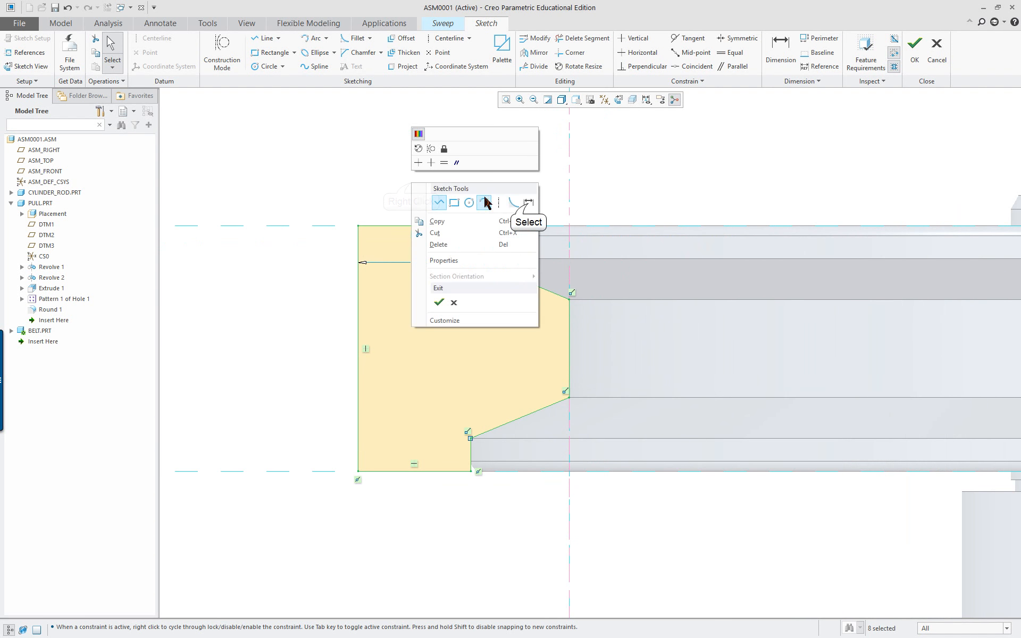
click(529, 202)
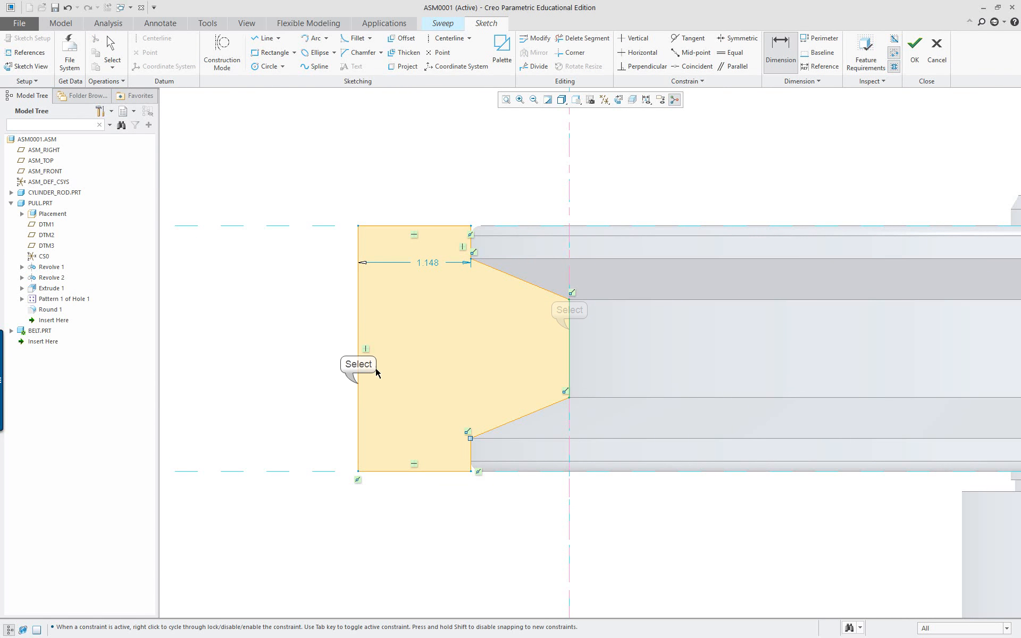
click(358, 385)
middle_click(433, 531)
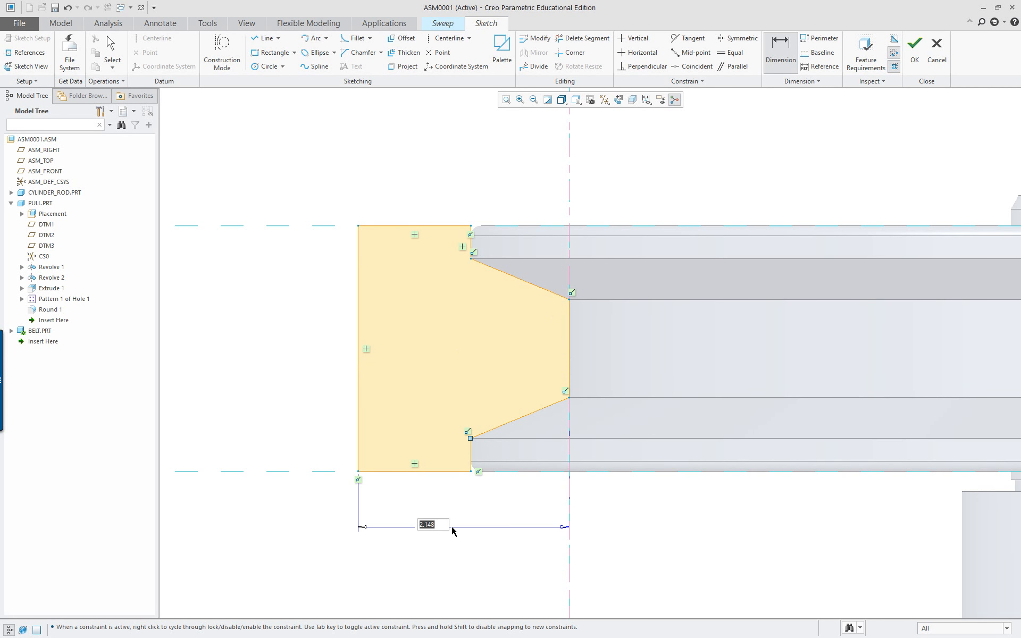
text(2)
key(Return)
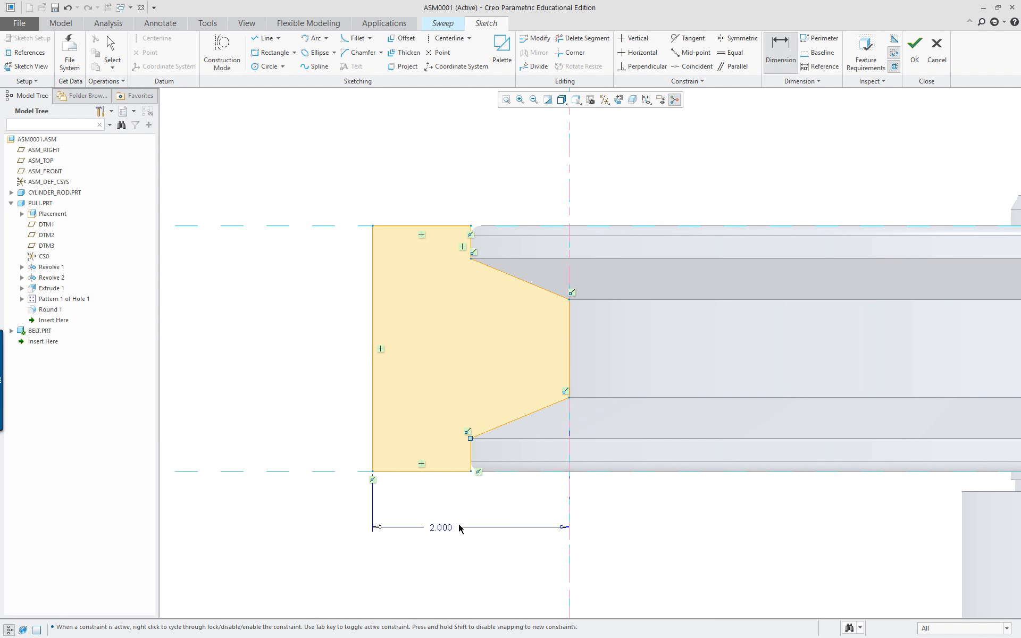
middle_click(299, 315)
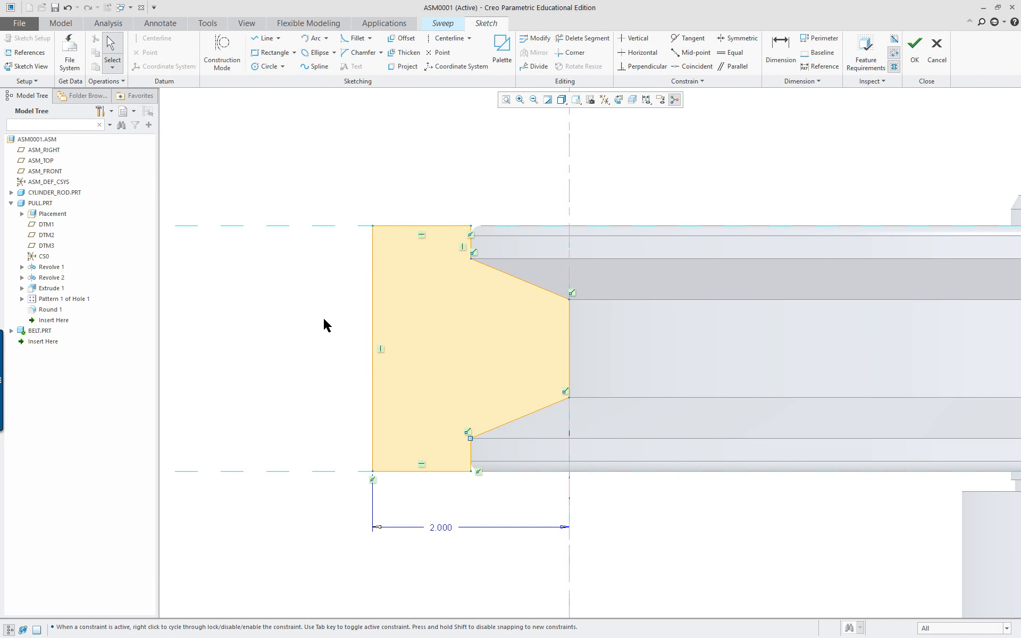
Step: Check the section against the trajectory in a 3D orientation, then accept the sketch and complete the belt sweep
scroll(334, 320, up, 4)
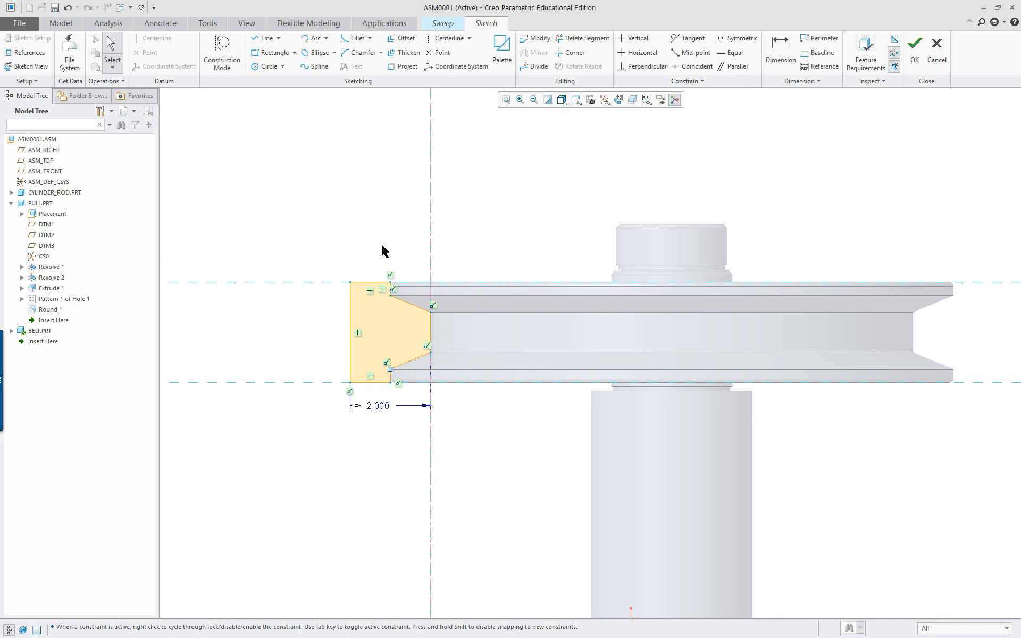
click(576, 100)
click(609, 195)
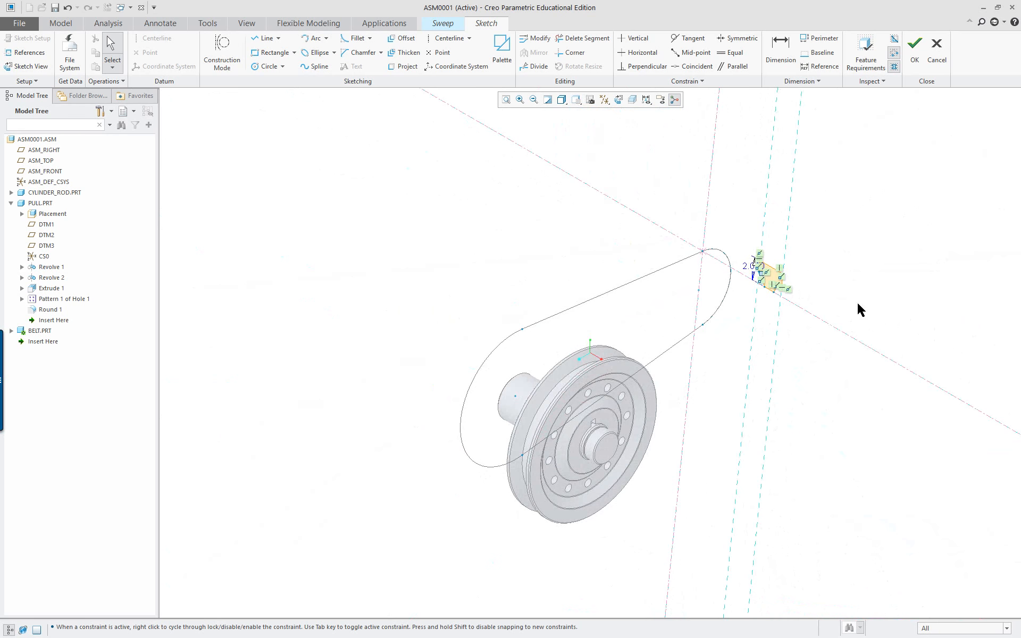
scroll(854, 319, down, 2)
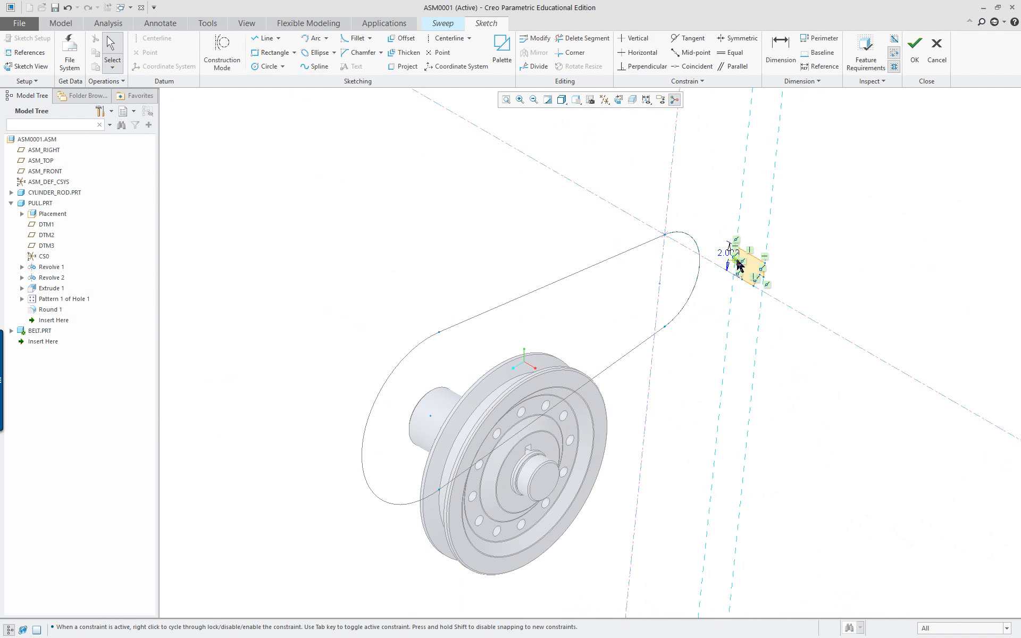
scroll(775, 263, down, 3)
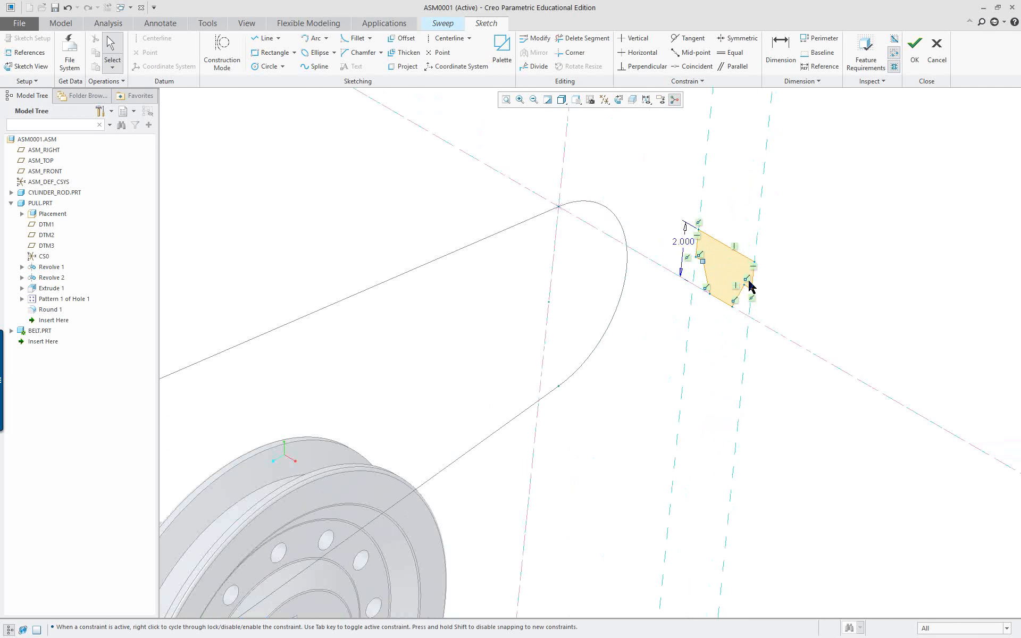
scroll(755, 271, up, 3)
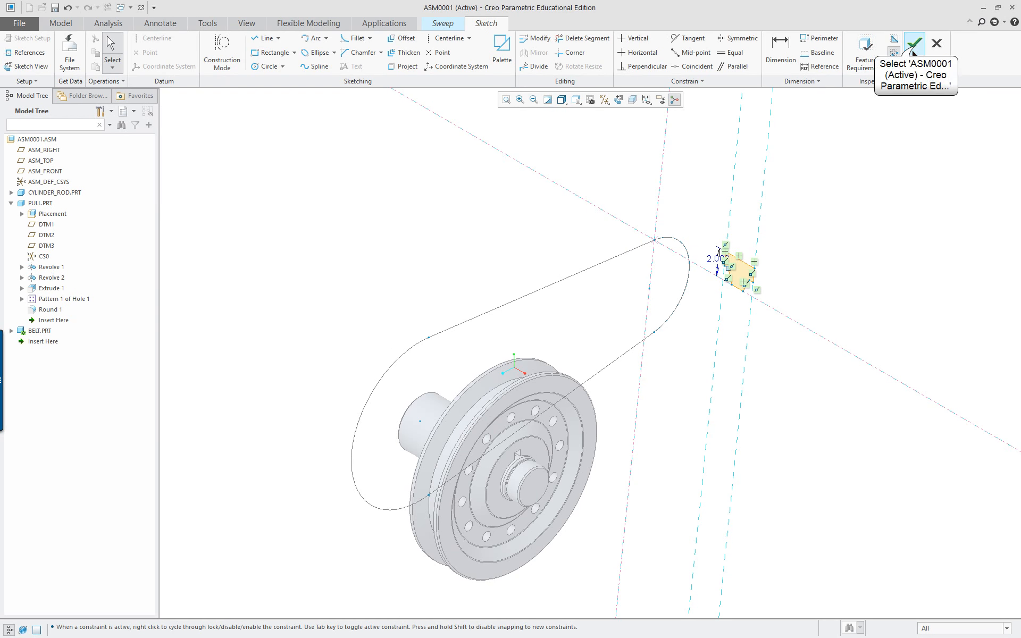
click(915, 43)
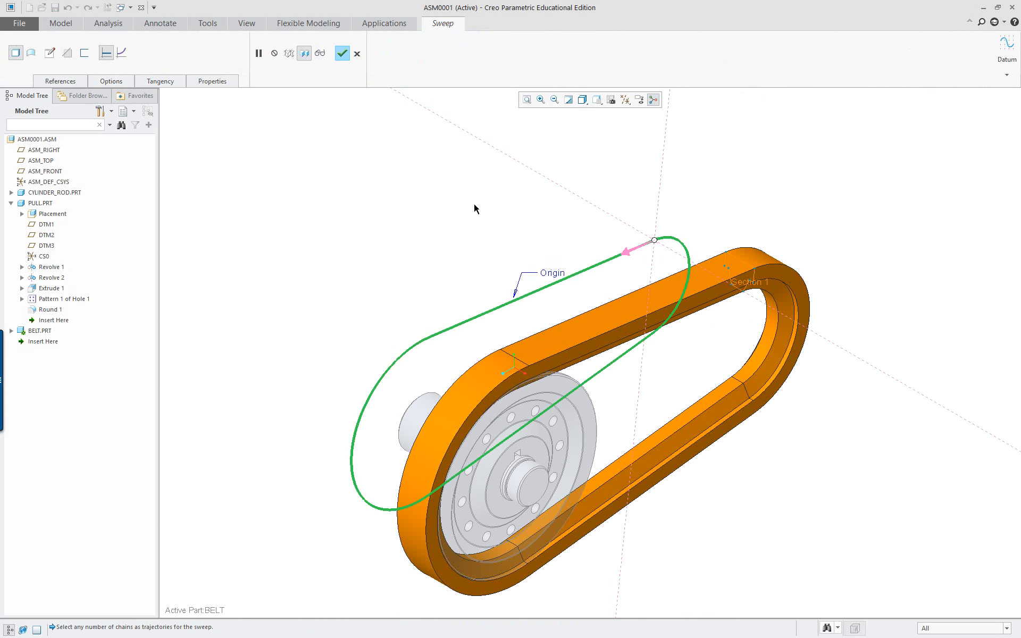
click(341, 53)
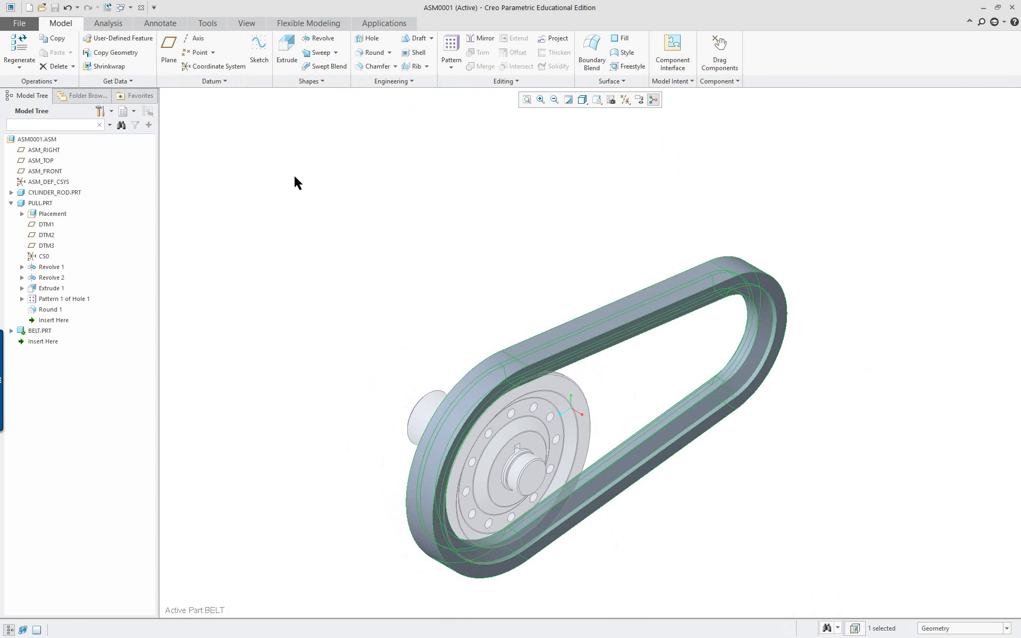
Step: Apply an Auto Round to the belt with a 0.100 radius for convex edges and the same radius for concave edges
click(389, 52)
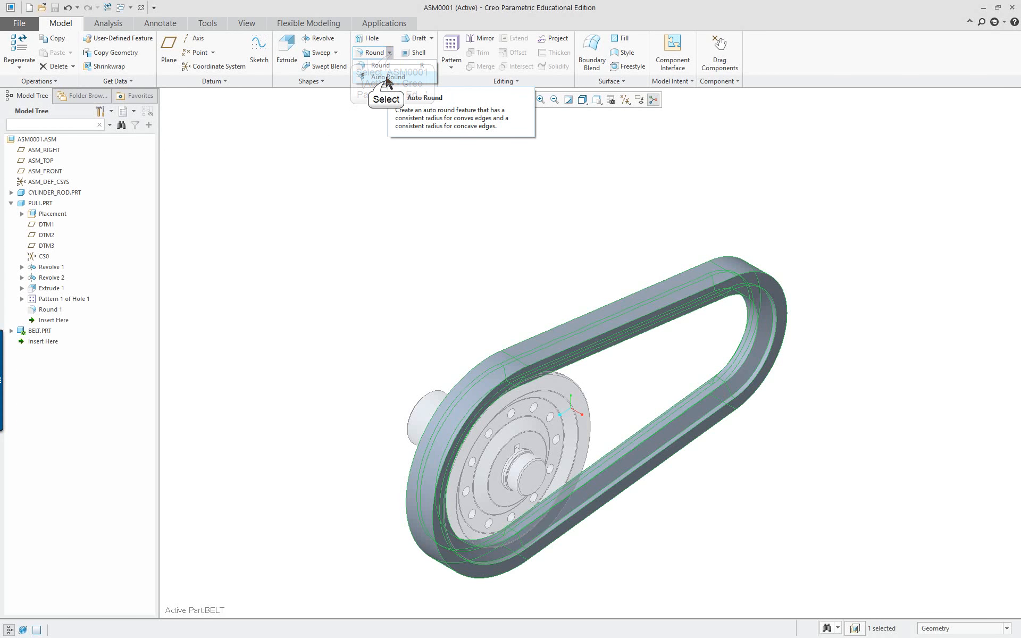
click(387, 78)
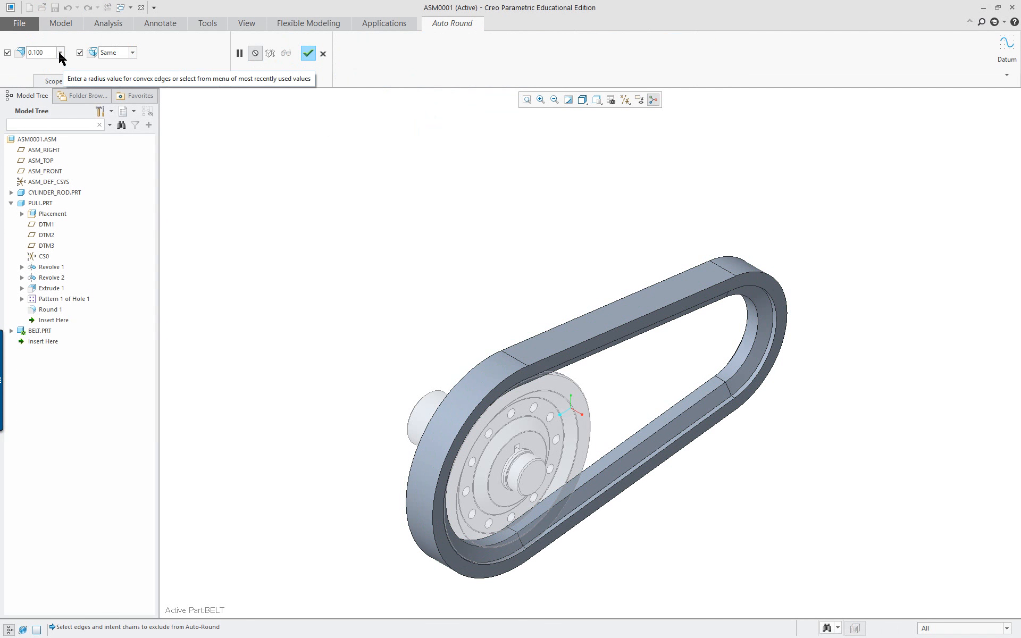
click(308, 53)
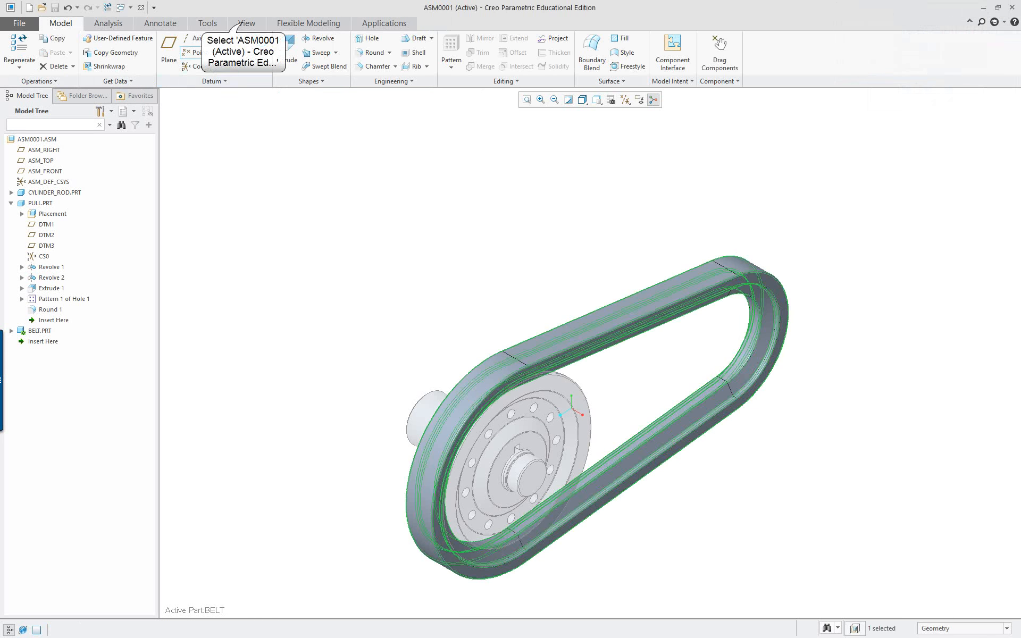
Step: Apply the adv-rubber-grey appearance from the adv-rubber.dmt library to BELT.PRT
click(243, 24)
click(110, 61)
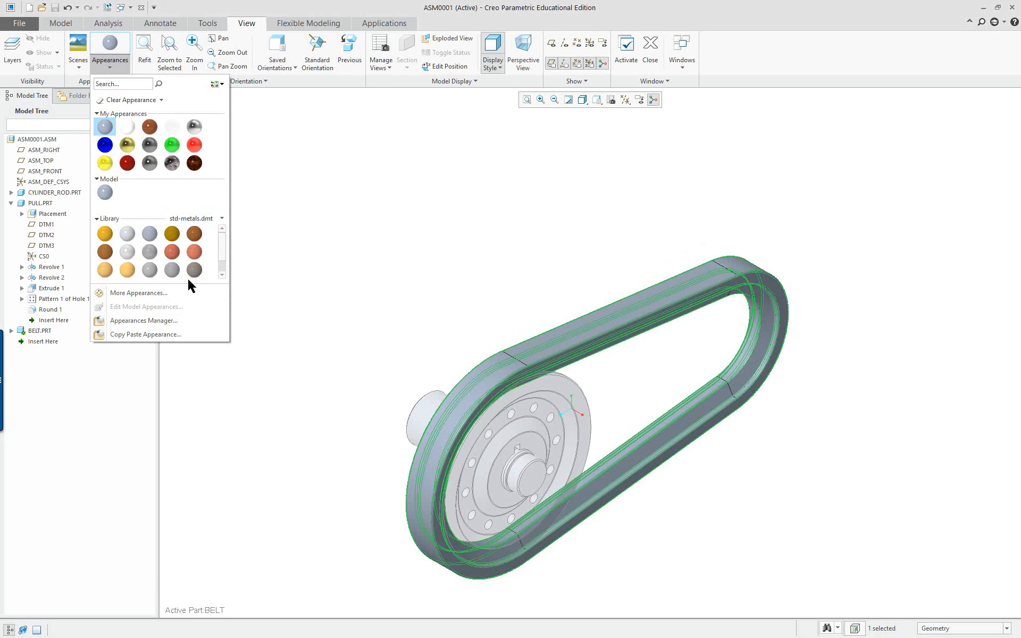
click(190, 219)
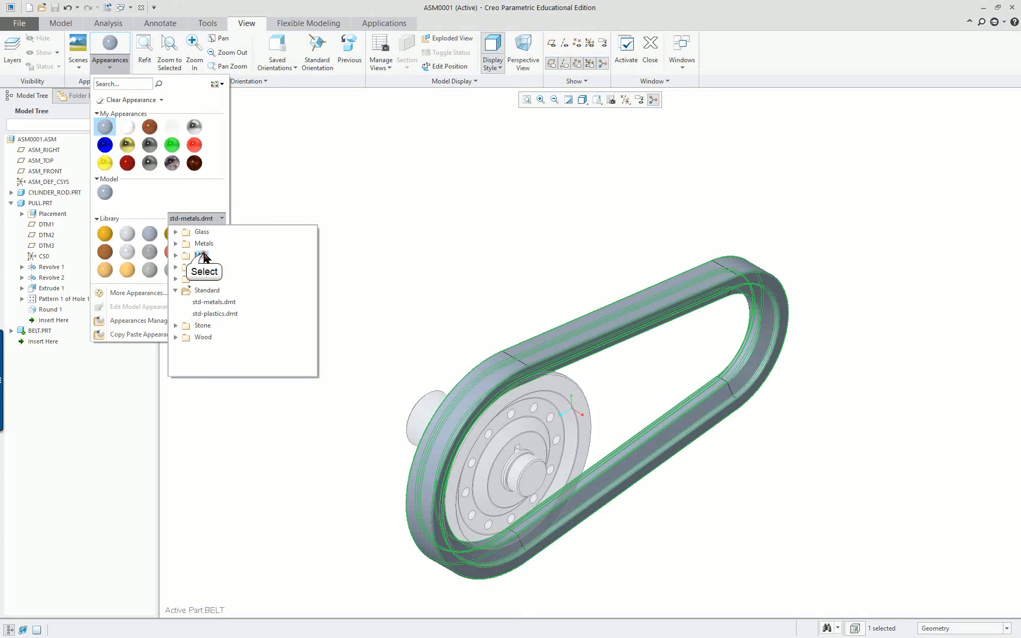
click(201, 256)
click(176, 255)
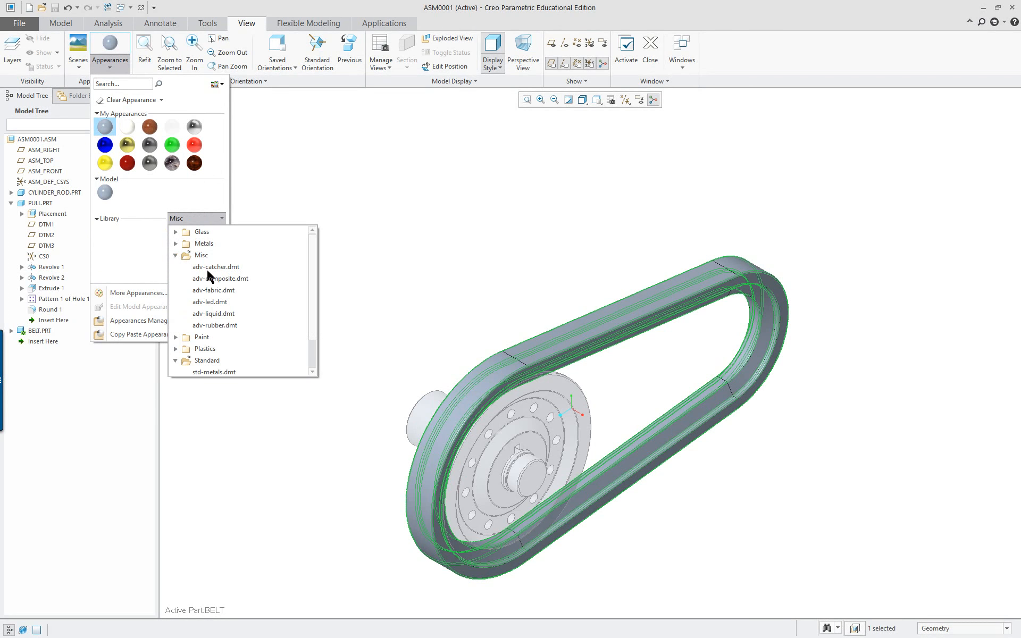
click(223, 326)
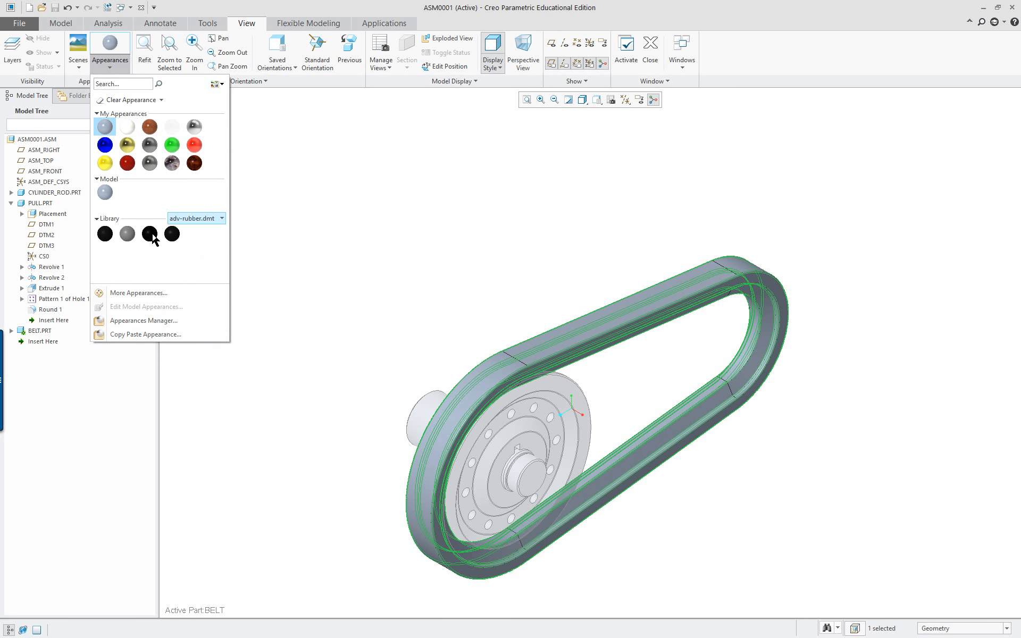
mouse_move(150, 237)
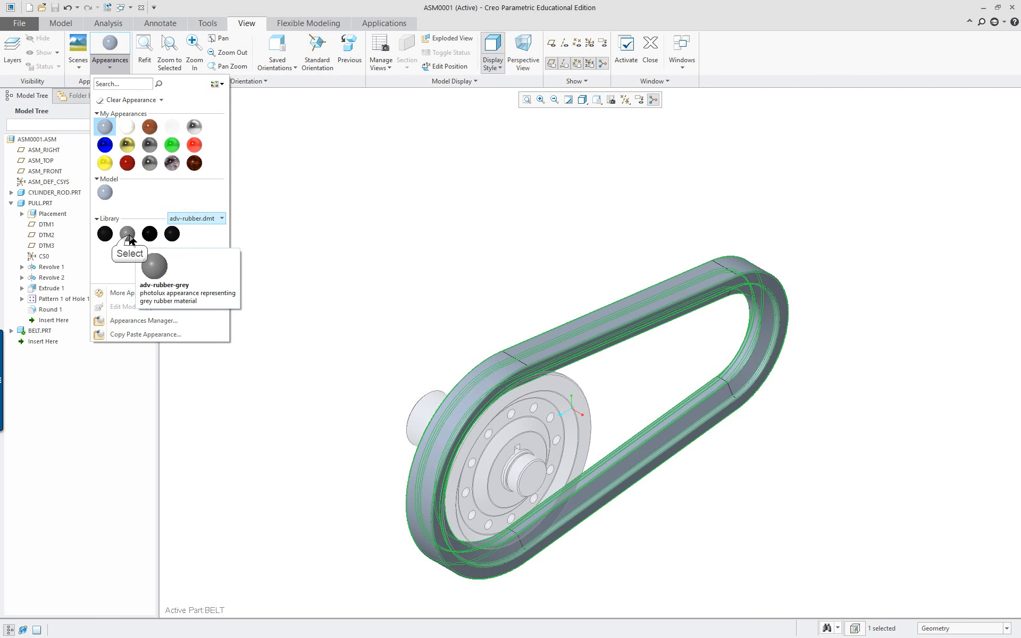
click(128, 234)
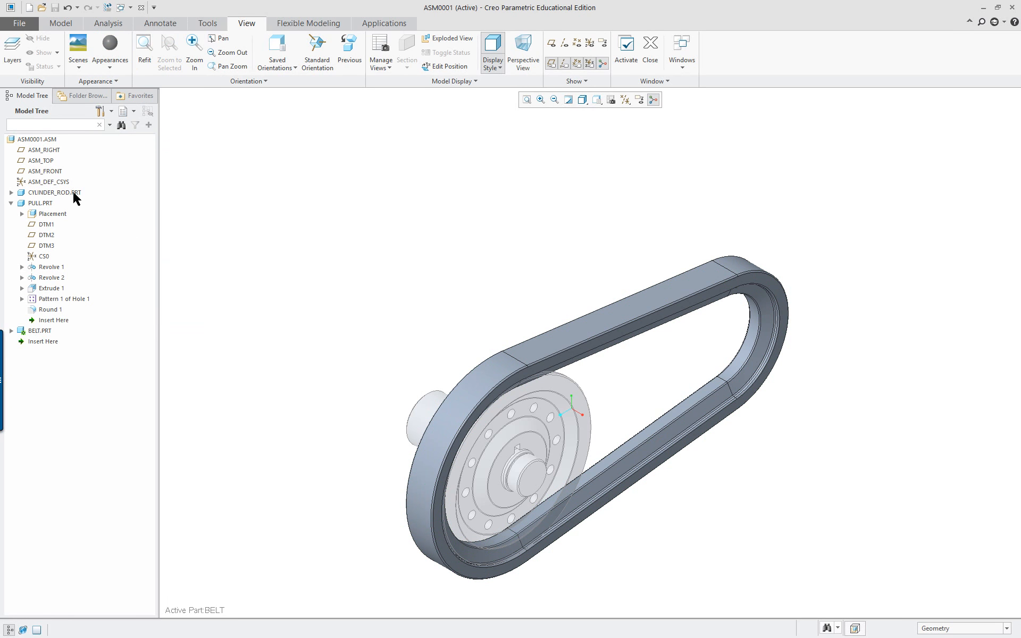
click(108, 45)
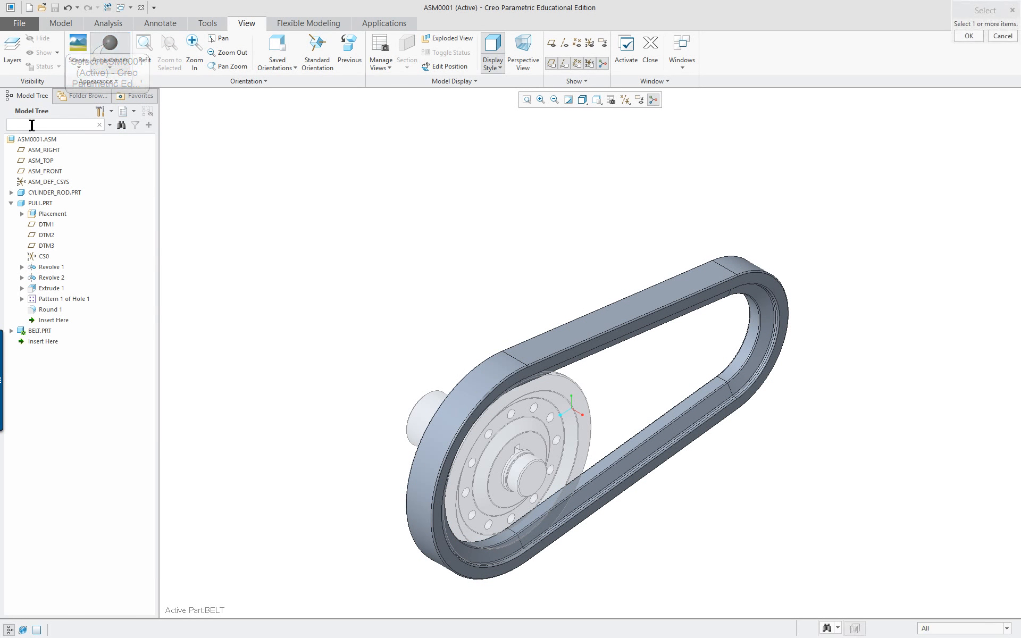
click(40, 331)
middle_click(296, 320)
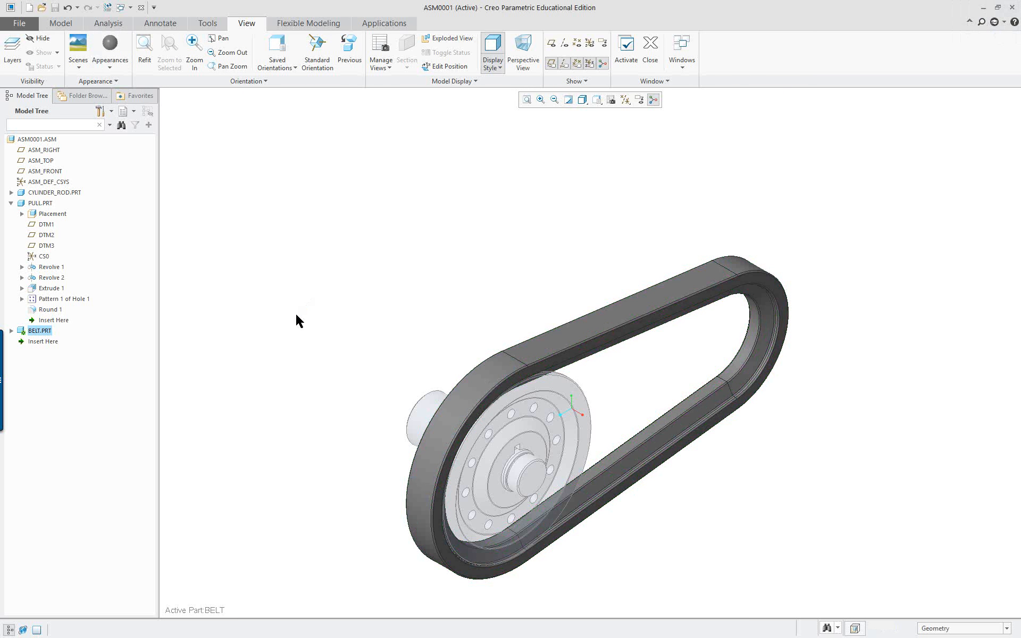
Step: Activate the top-level assembly ASM0001.ASM and view the pulley with its belt at an angle
right_click(46, 142)
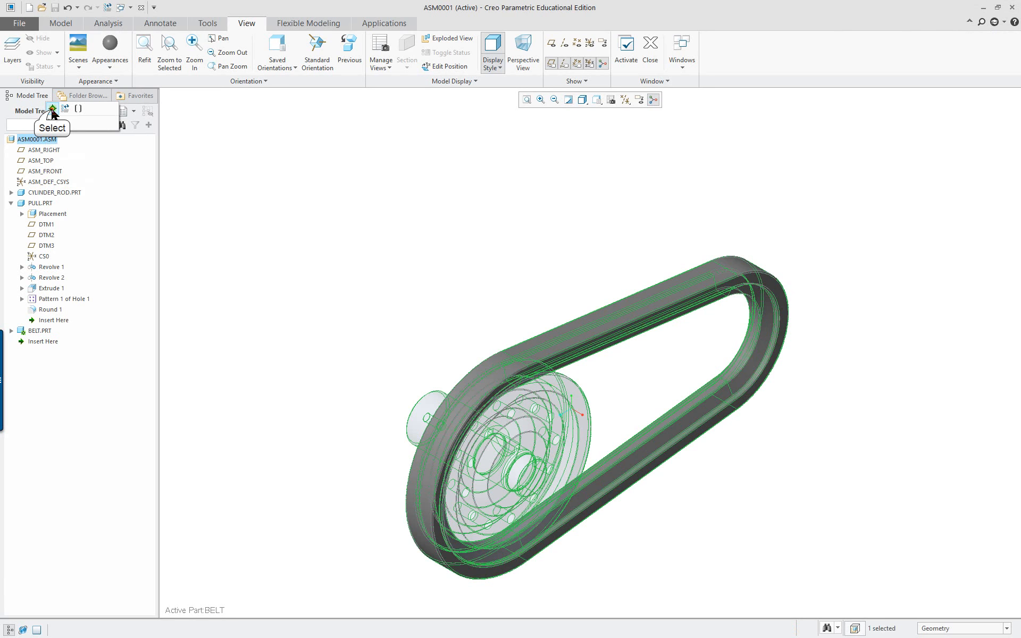
click(52, 110)
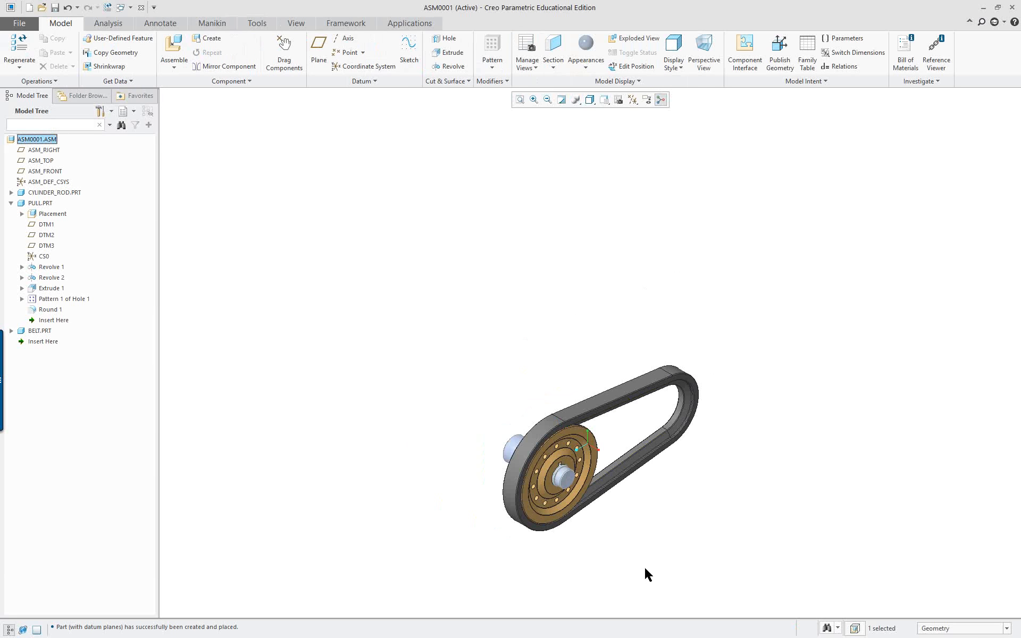
scroll(645, 569, down, 3)
mouse_move(531, 485)
middle_down()
mouse_move(568, 470)
mouse_move(685, 476)
mouse_move(531, 467)
mouse_move(516, 484)
middle_up()
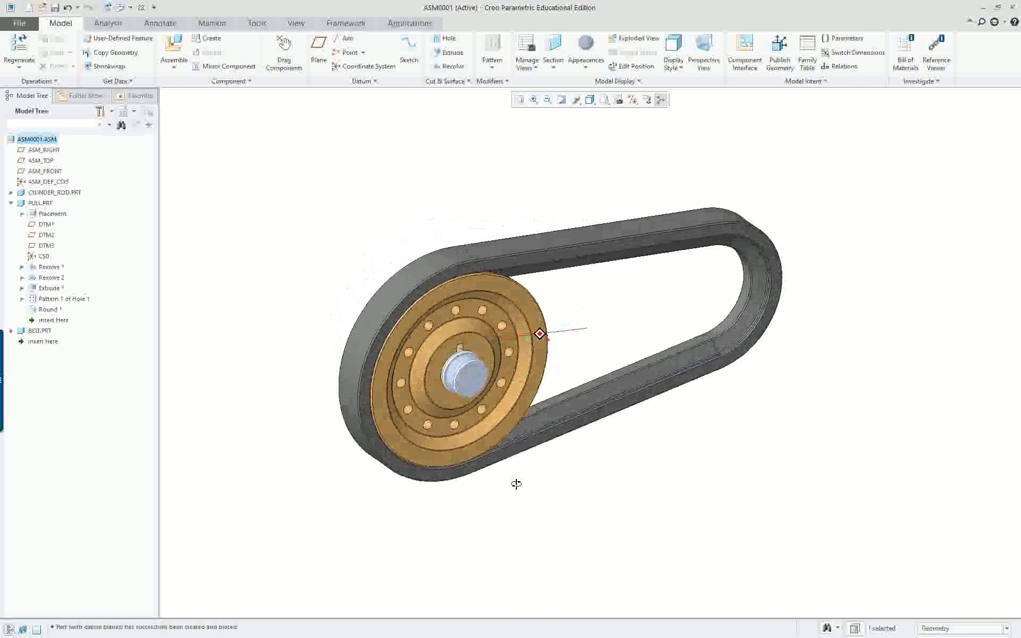
Step: Turn on datum plane display and place a planar section of the assembly with the Through option on the ASM_FRONT plane
click(633, 99)
click(642, 159)
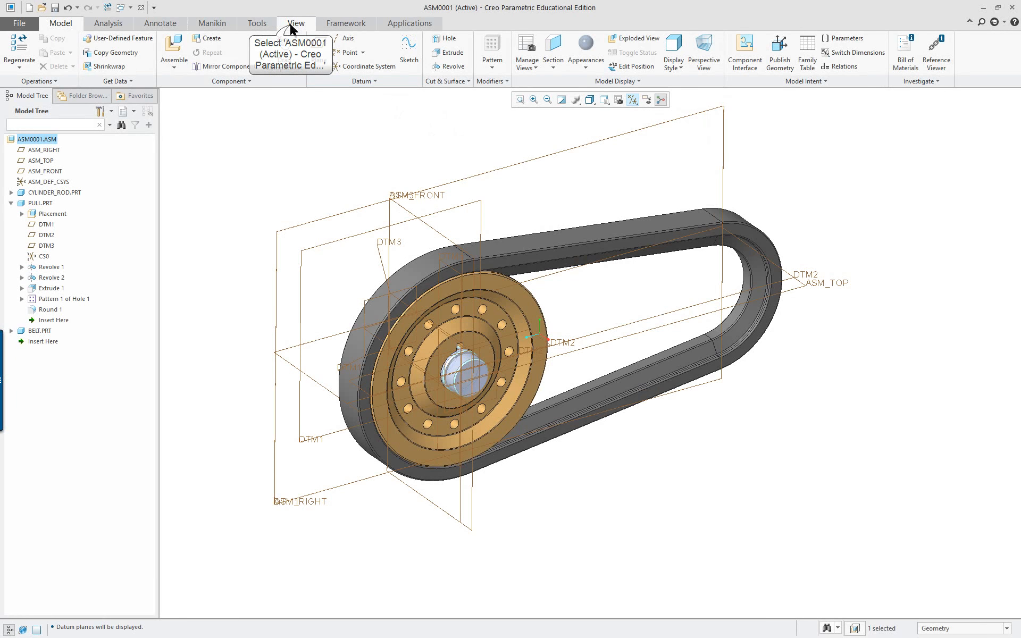
click(292, 23)
click(406, 67)
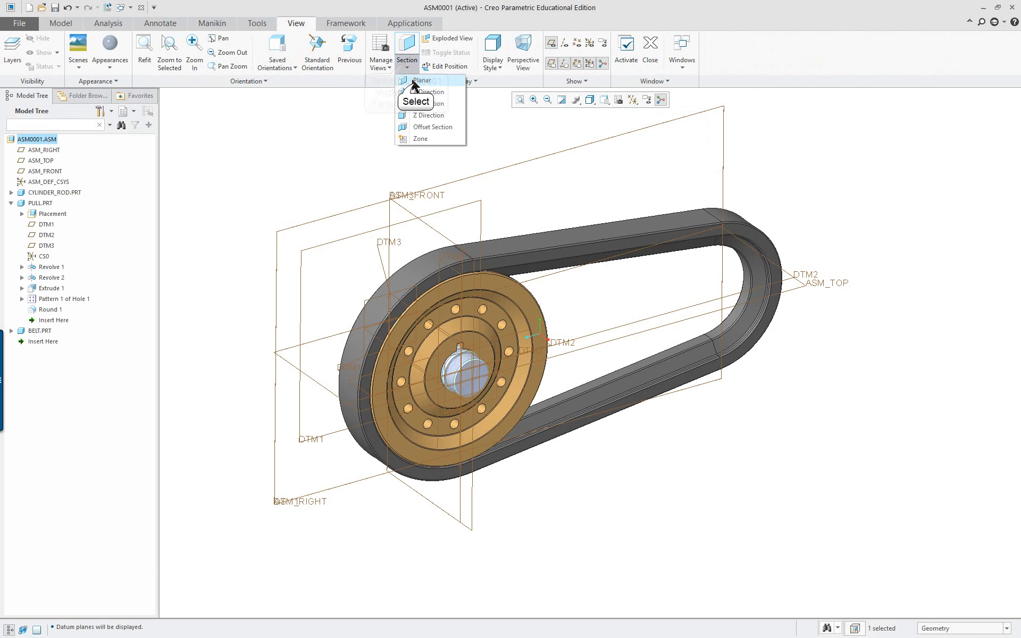
click(415, 97)
click(52, 54)
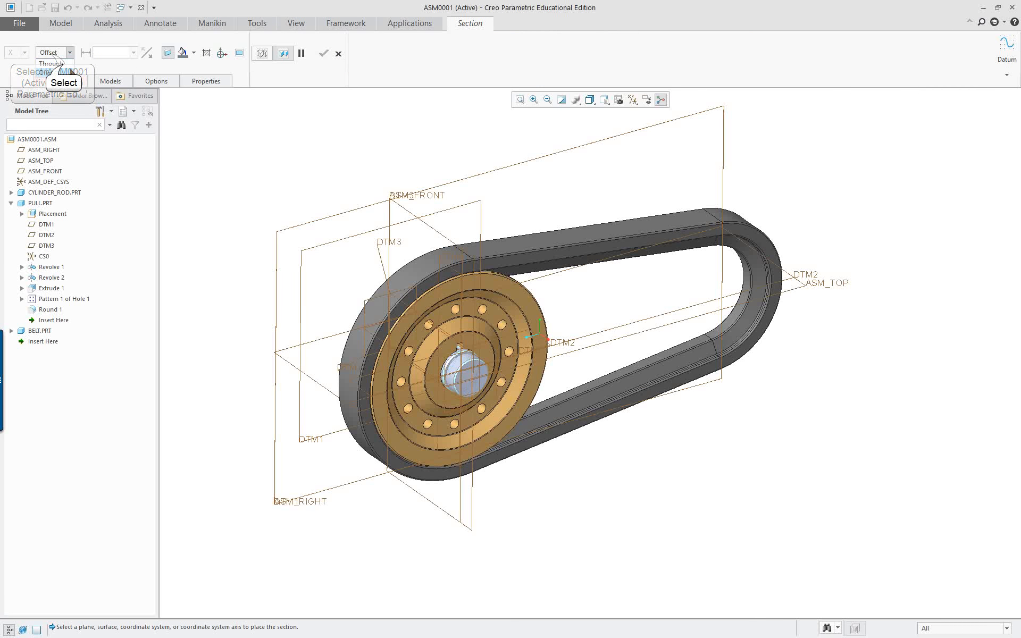
click(61, 65)
click(447, 230)
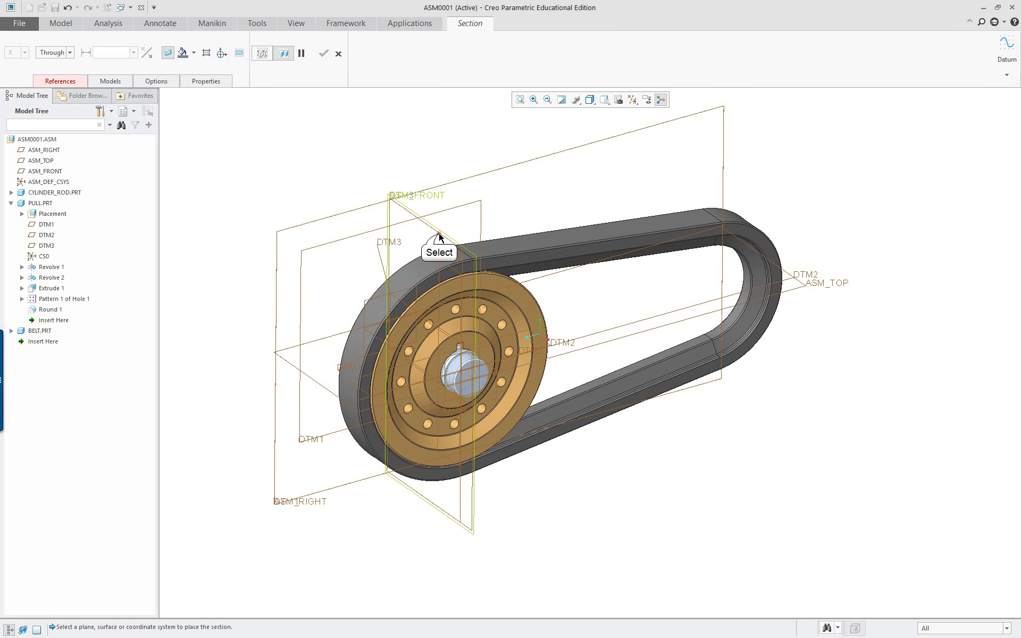
middle_drag(355, 285, 387, 281)
scroll(388, 287, up, 2)
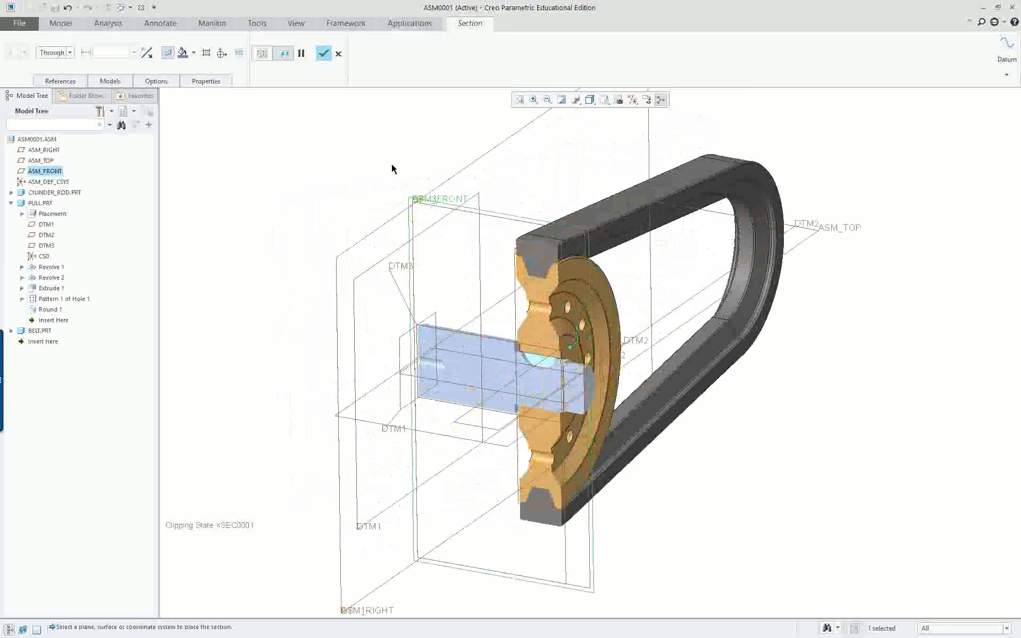
Step: Turn off datum plane display and inspect how the belt sits in the pulley groove in the section view
click(630, 101)
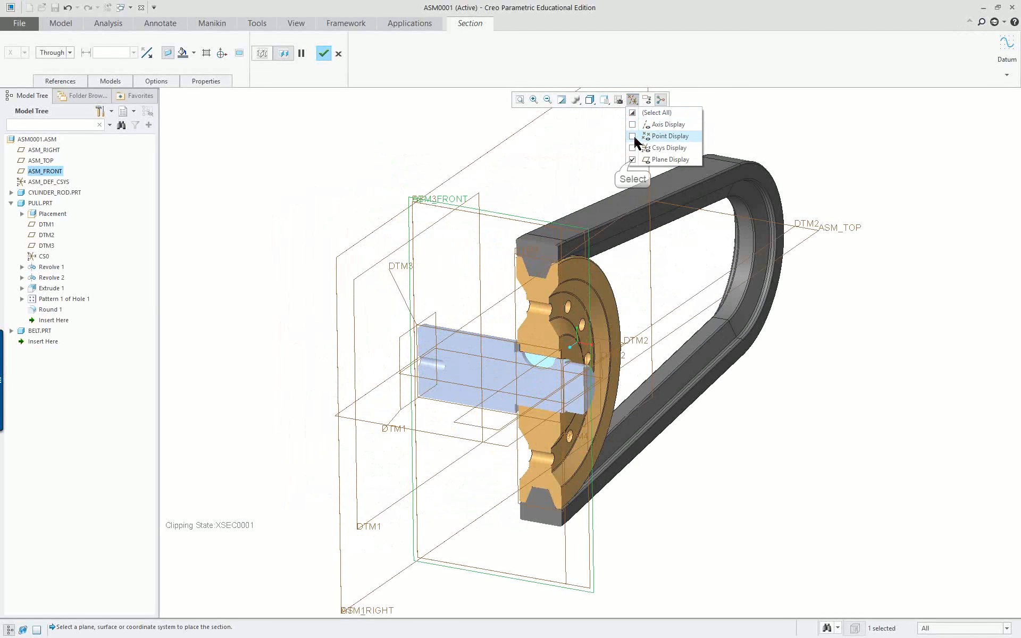
click(633, 160)
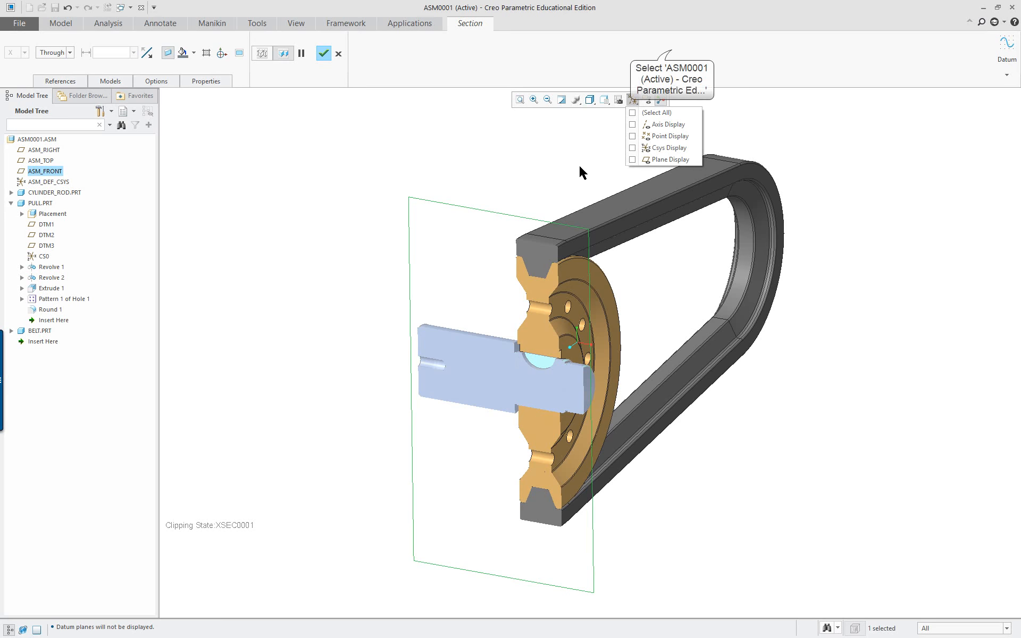
click(672, 50)
scroll(509, 242, down, 2)
scroll(520, 284, up, 2)
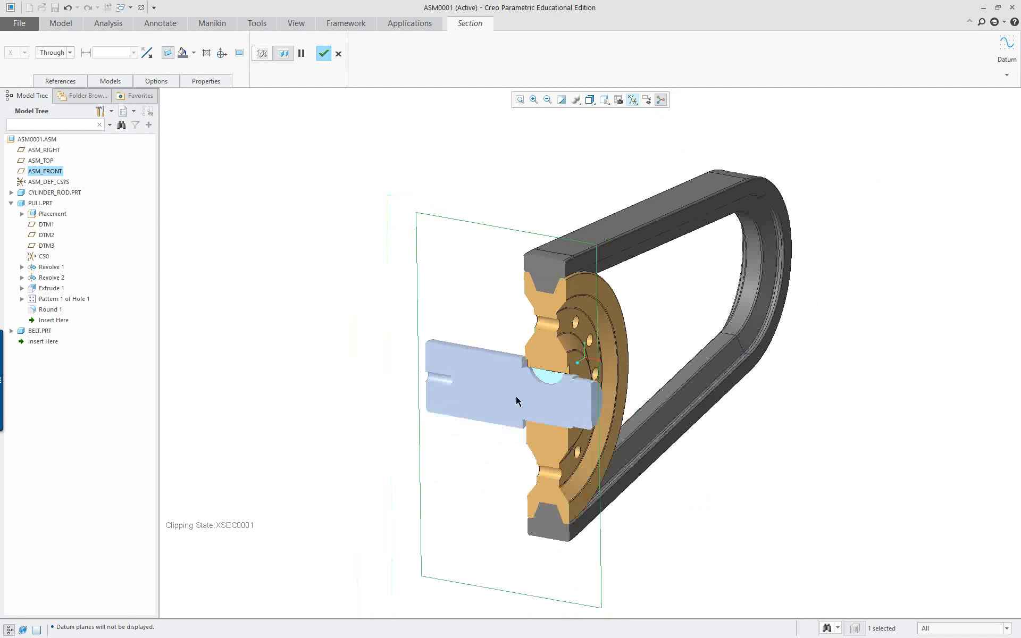
scroll(507, 419, down, 2)
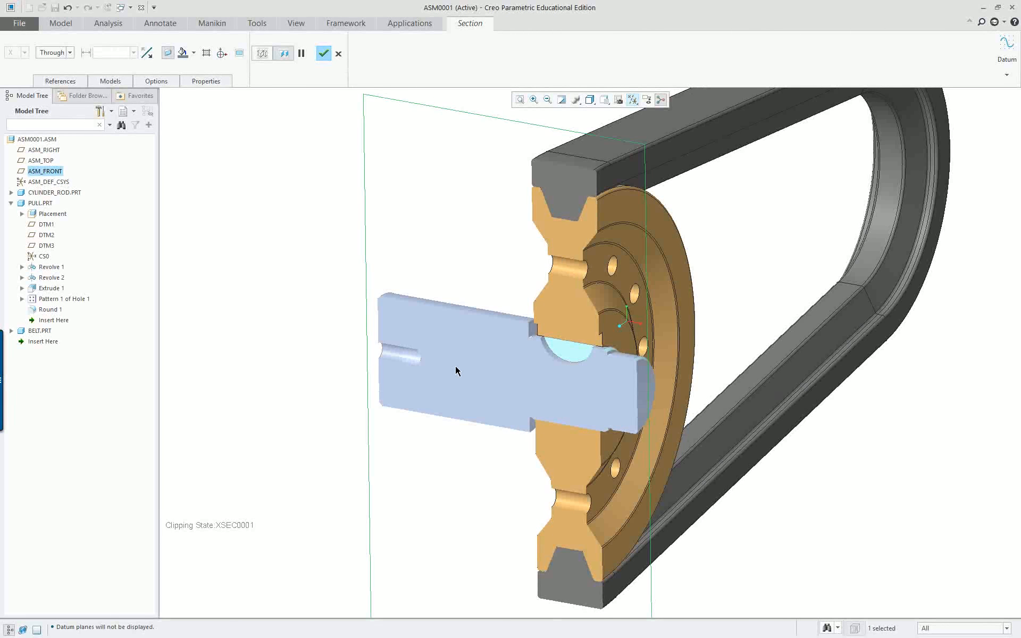
middle_drag(437, 367, 499, 358)
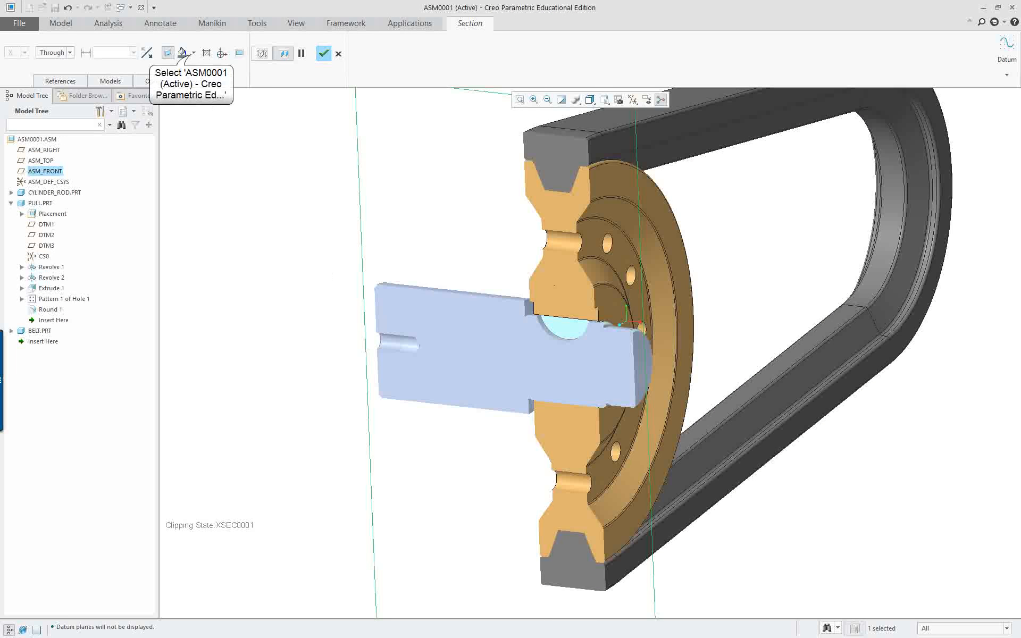
Step: Try a magenta cap colour on the section's cut face, then set it to light green
click(183, 53)
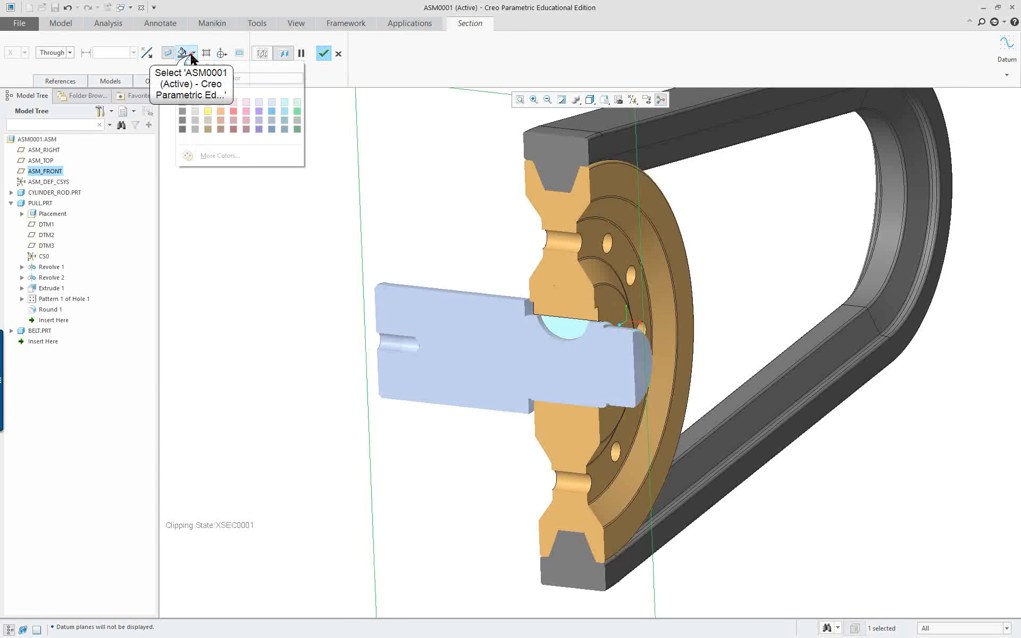
click(246, 120)
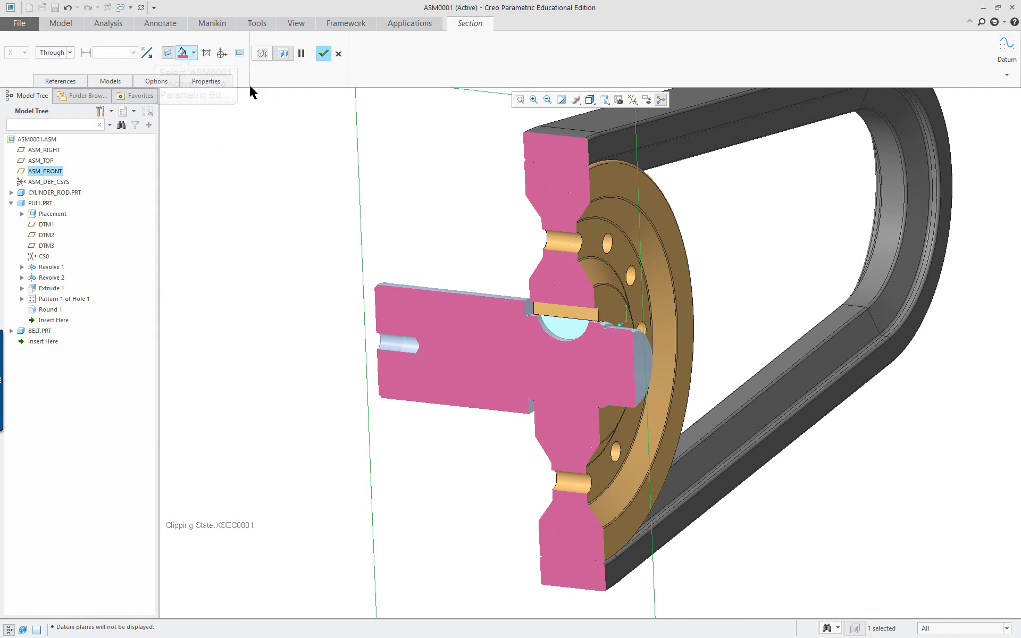
click(193, 54)
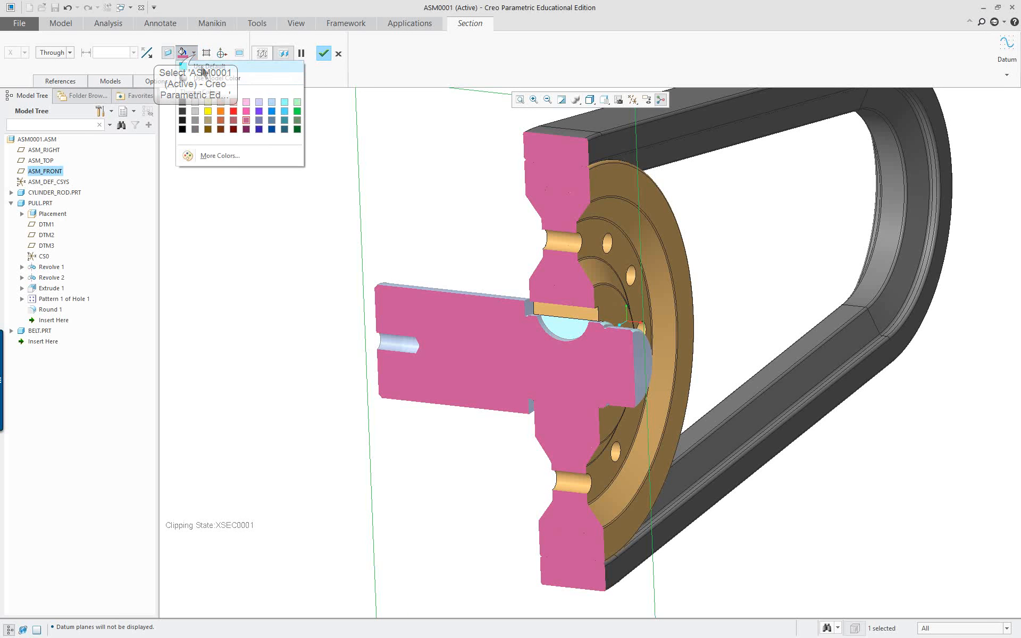
click(297, 102)
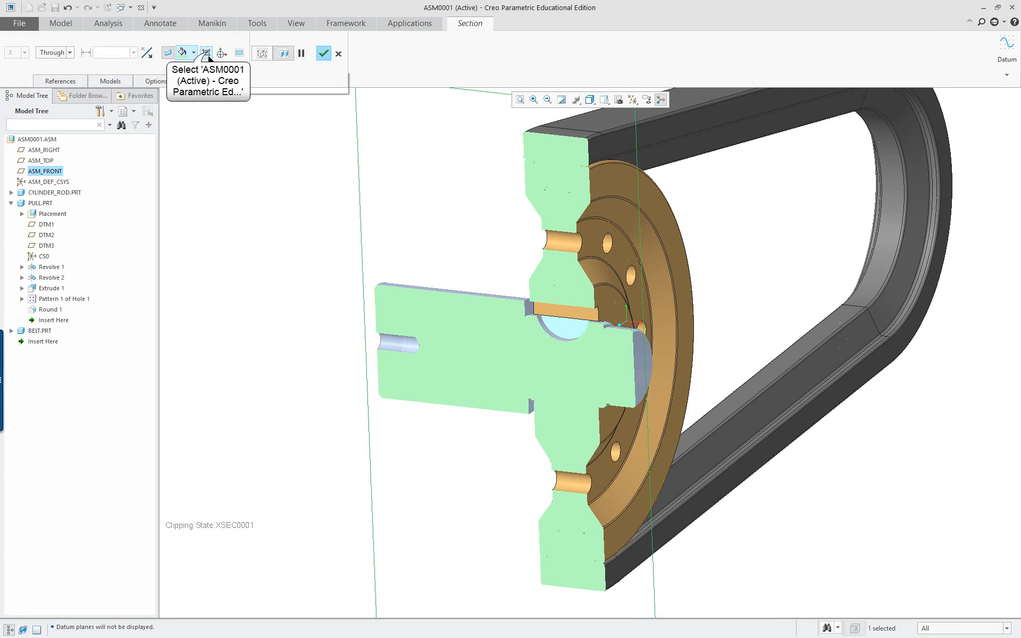
Step: Show the hatch pattern on the section's cut face and accept the section
click(207, 52)
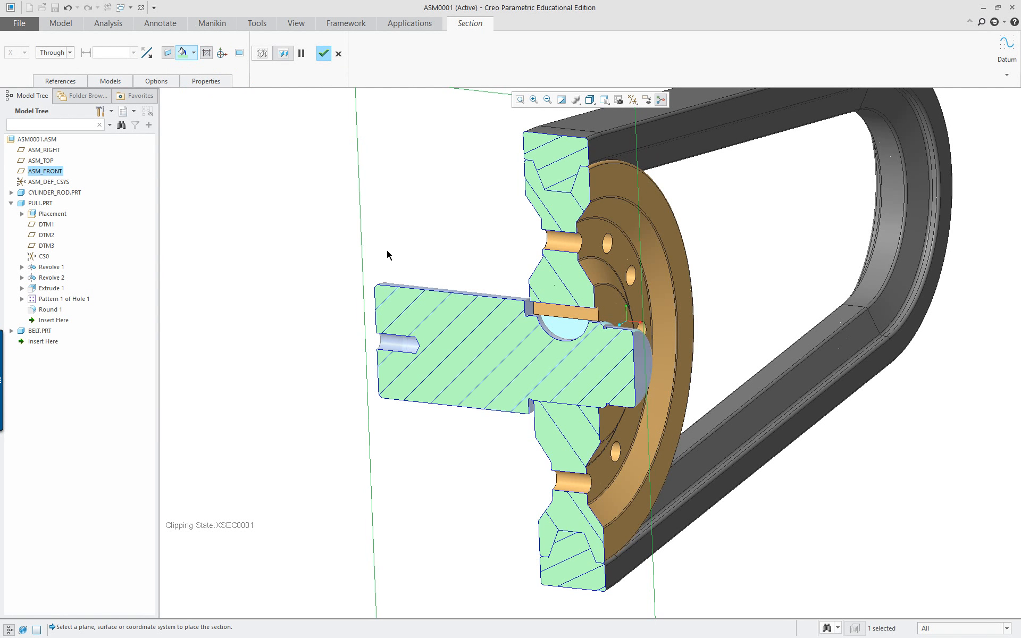
middle_drag(387, 250, 375, 262)
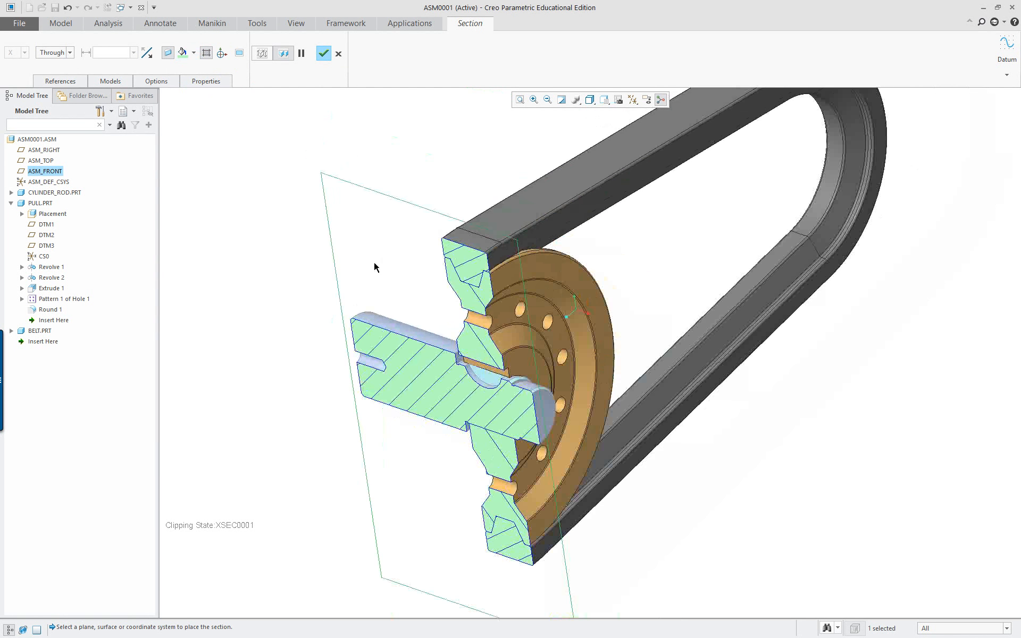
middle_click(291, 266)
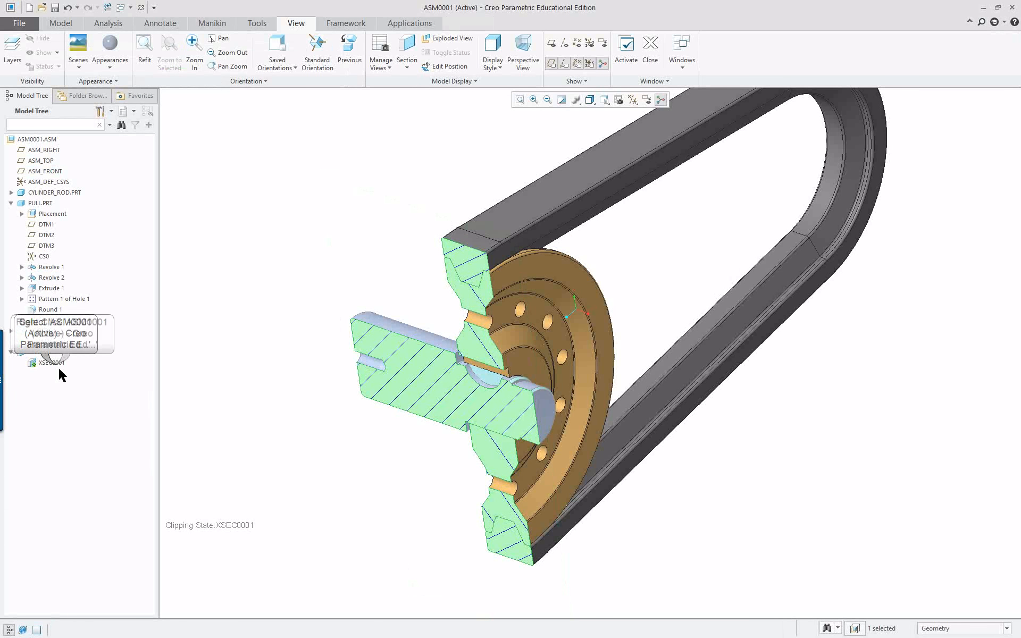
Step: Edit the hatching of section XSEC0001 and apply the Aluminium library pattern to CYLINDER_ROD.PRT
right_click(55, 364)
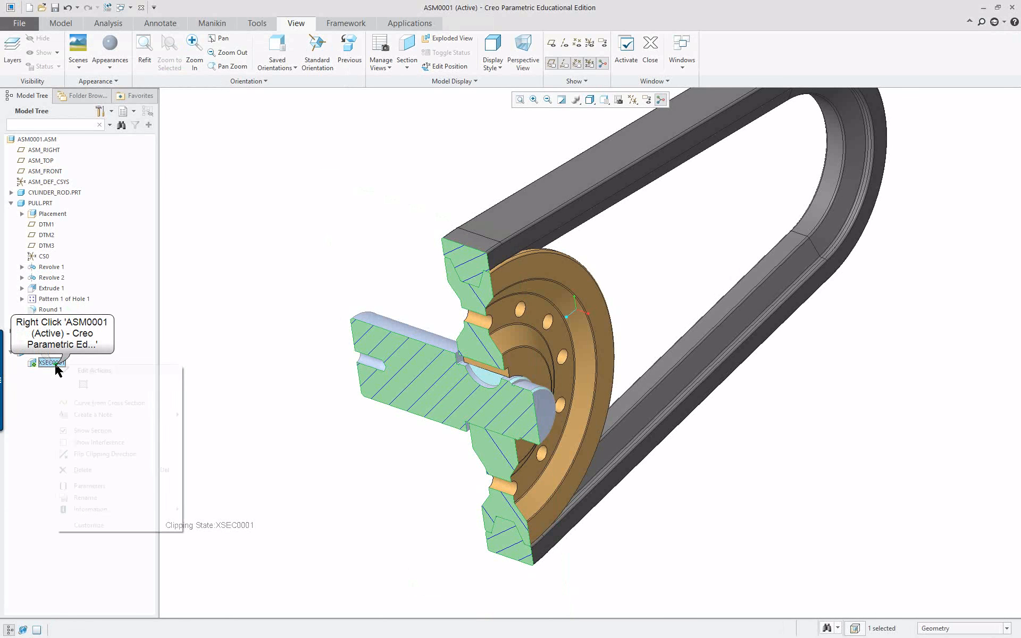
click(83, 385)
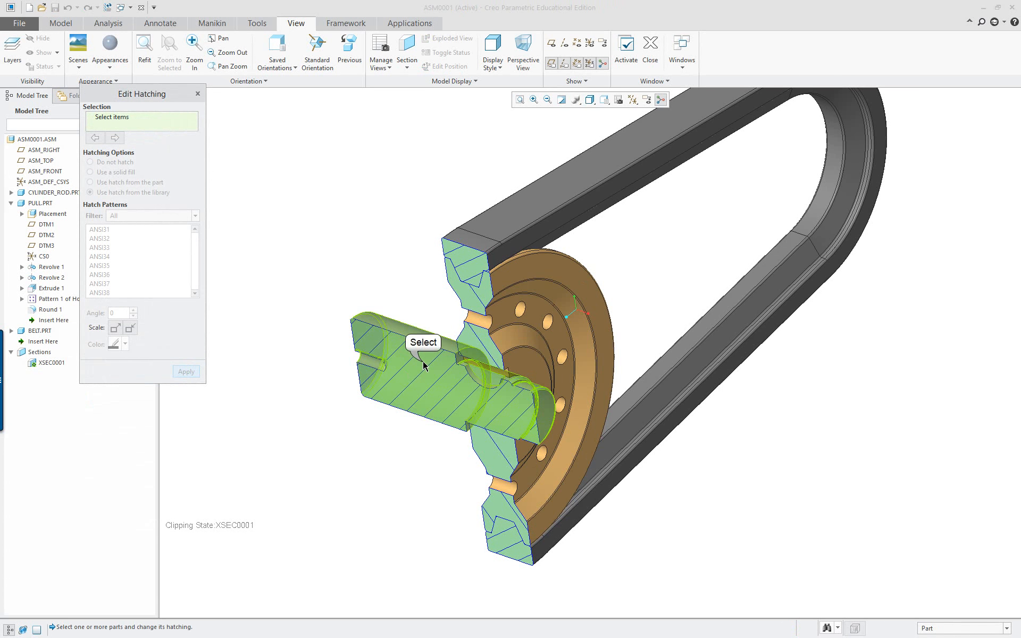
click(409, 337)
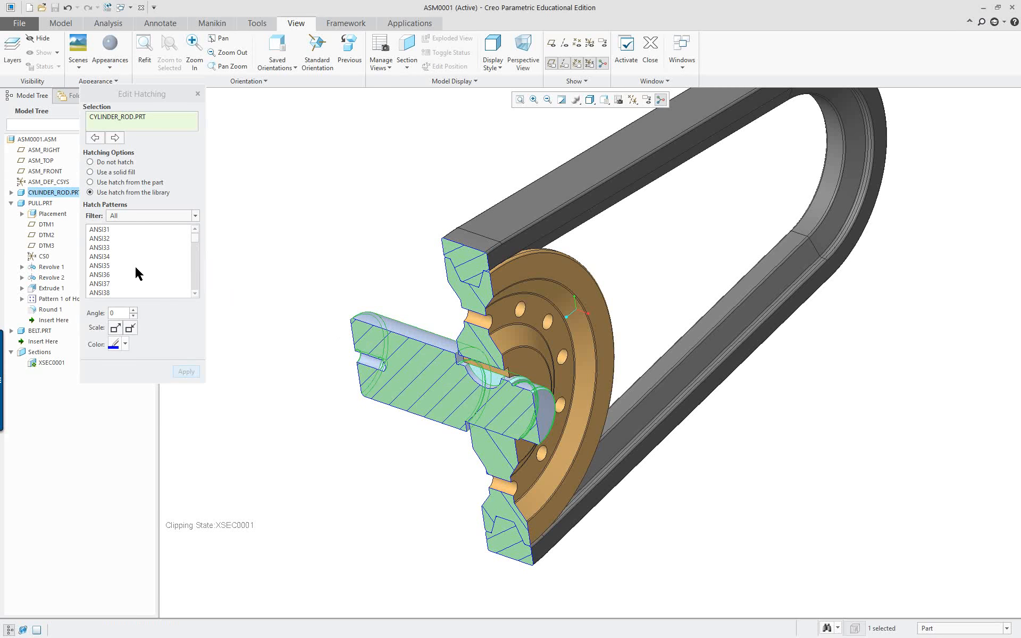
scroll(114, 265, down, 1)
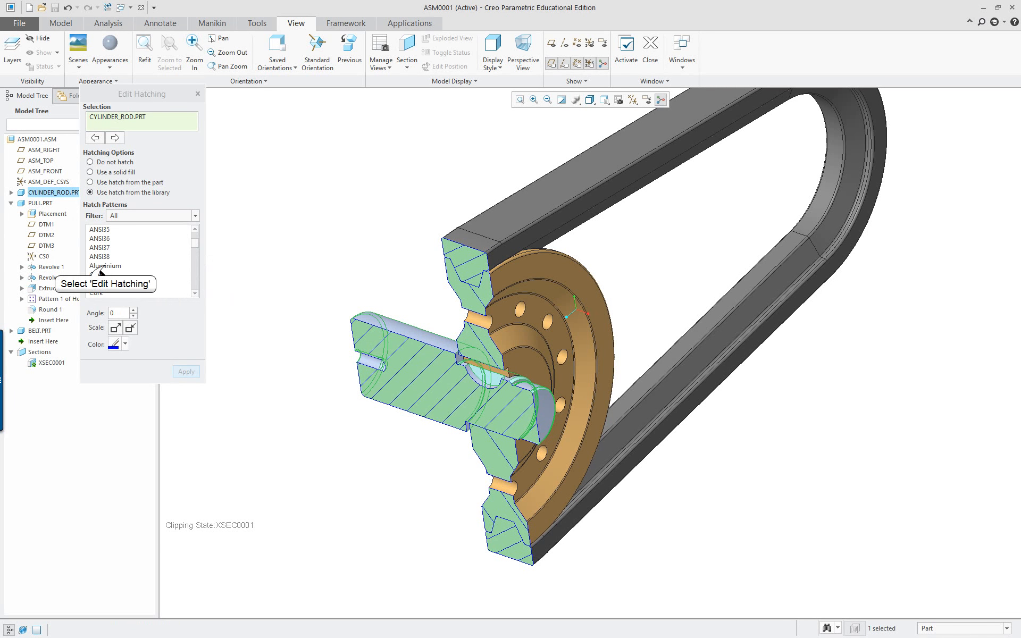
click(106, 266)
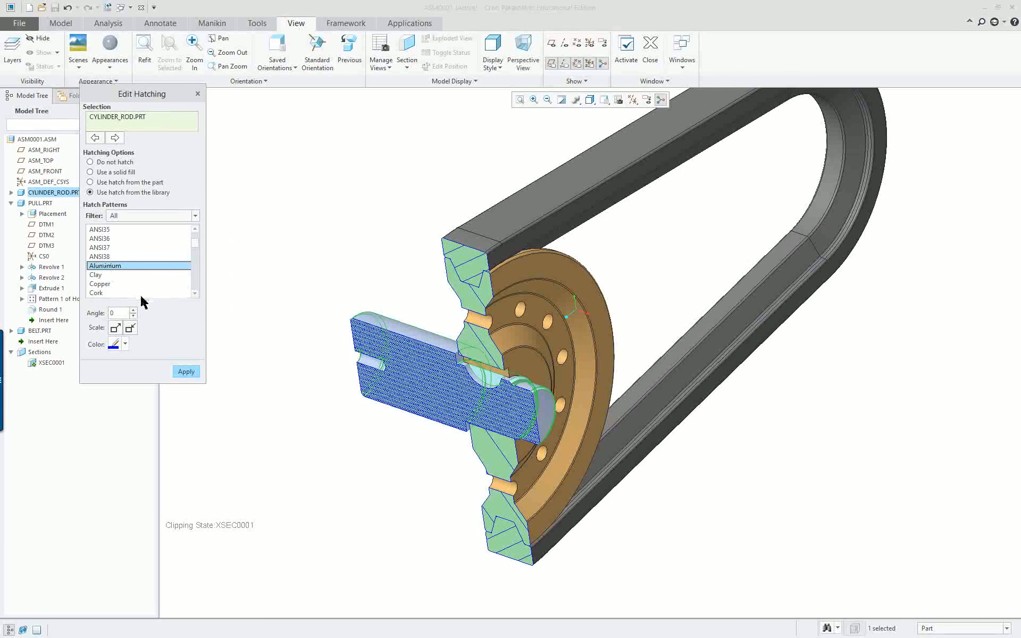
click(184, 372)
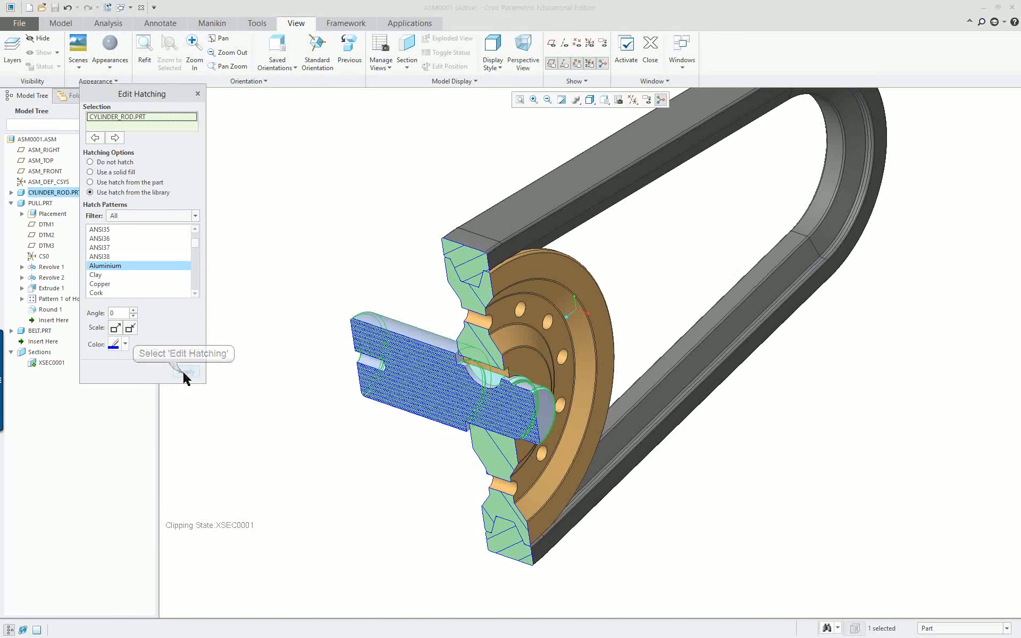
Step: Try a black Aluminium library hatch with tighter line spacing on BELT.PRT
click(115, 139)
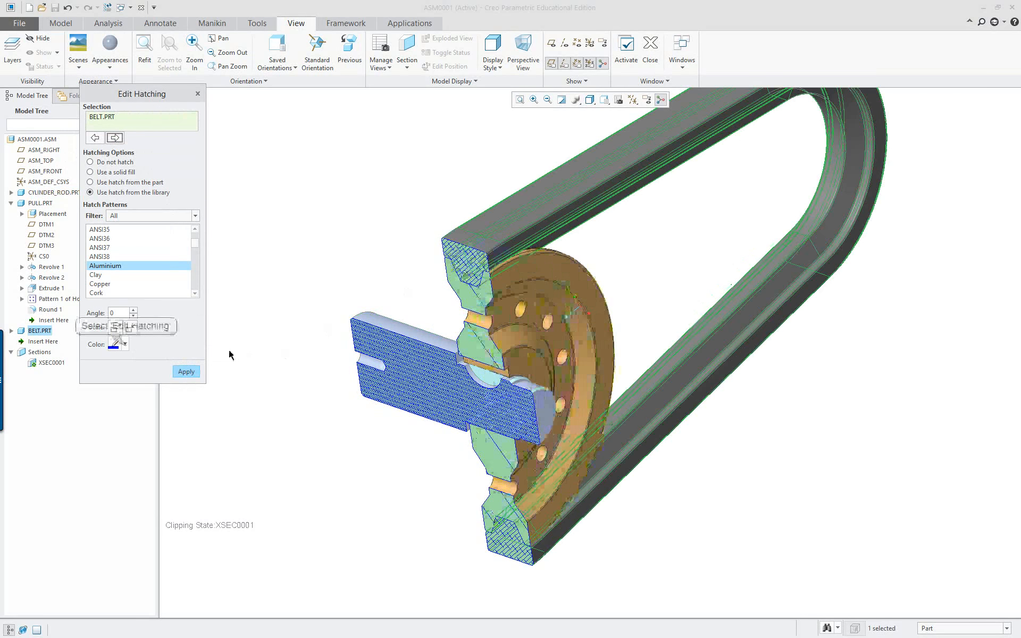
click(125, 344)
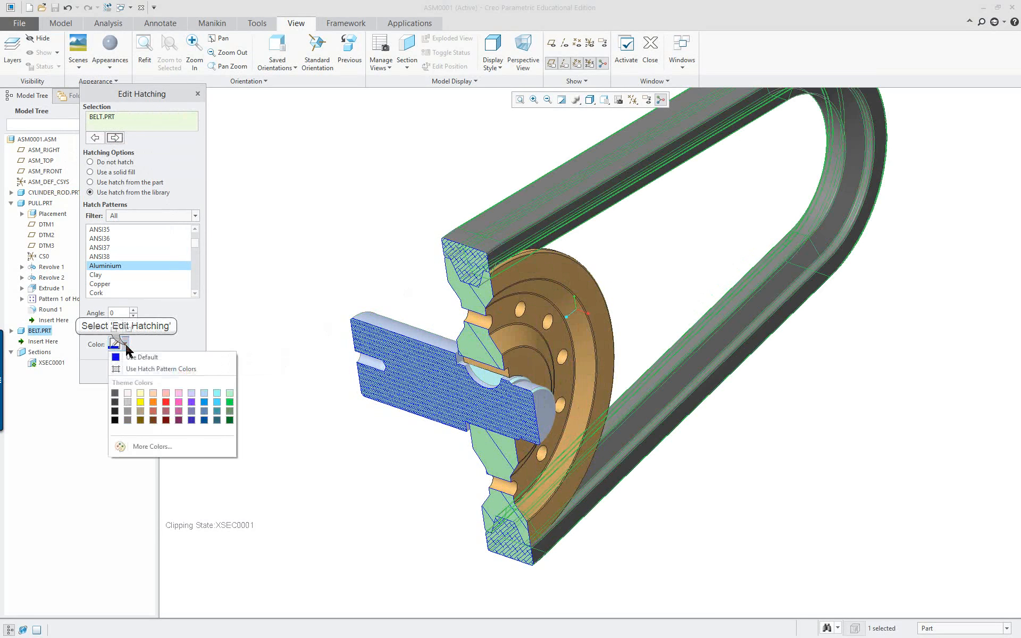
click(115, 420)
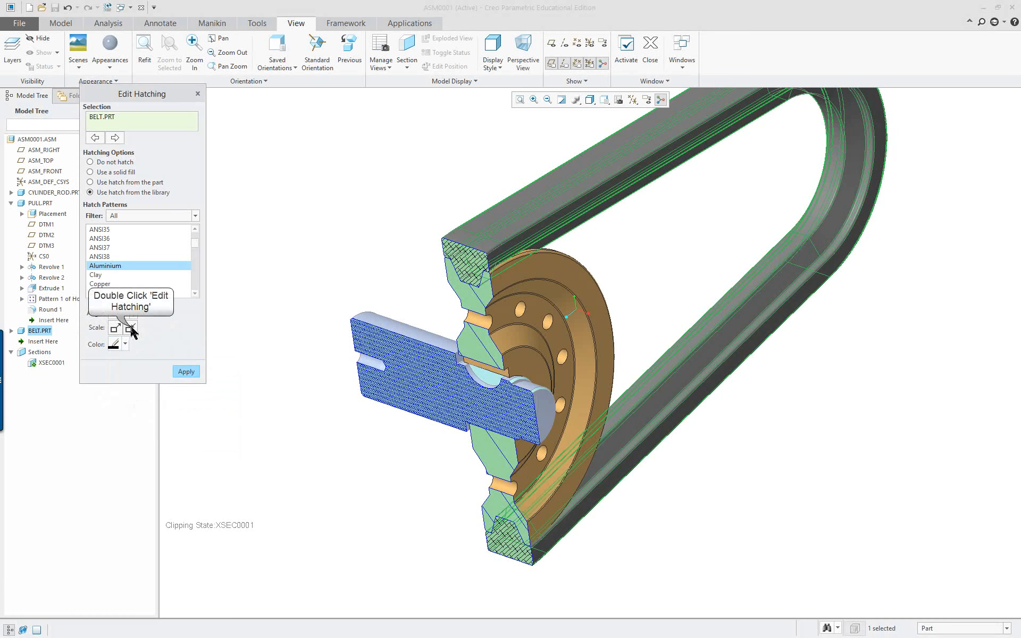
click(130, 329)
click(130, 329)
click(130, 328)
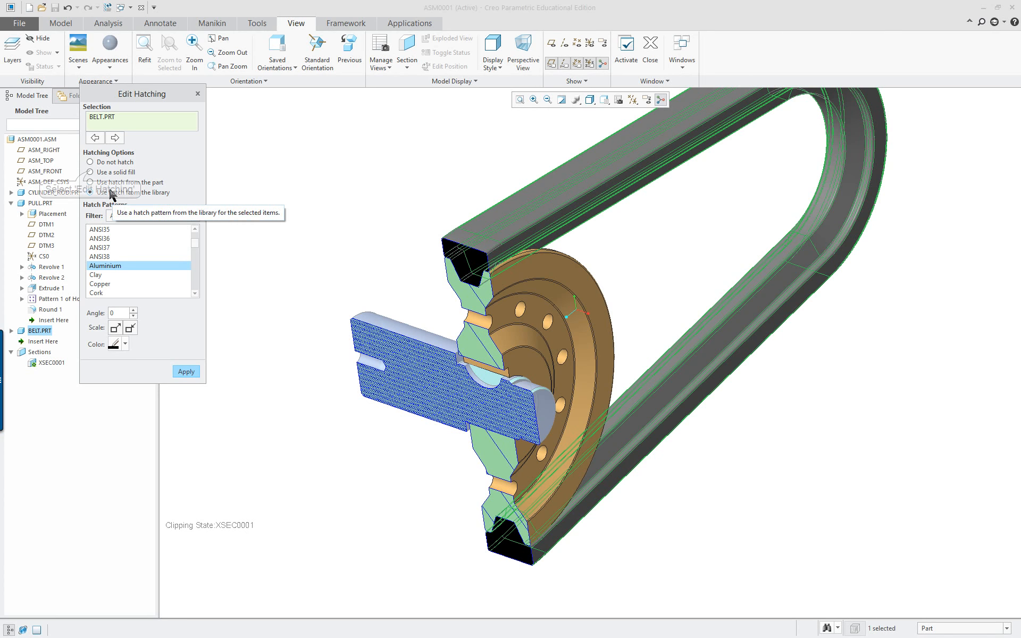
Step: Try a solid fill on BELT.PRT and PULL.PRT, and return PULL.PRT to the Aluminium library hatch
click(90, 172)
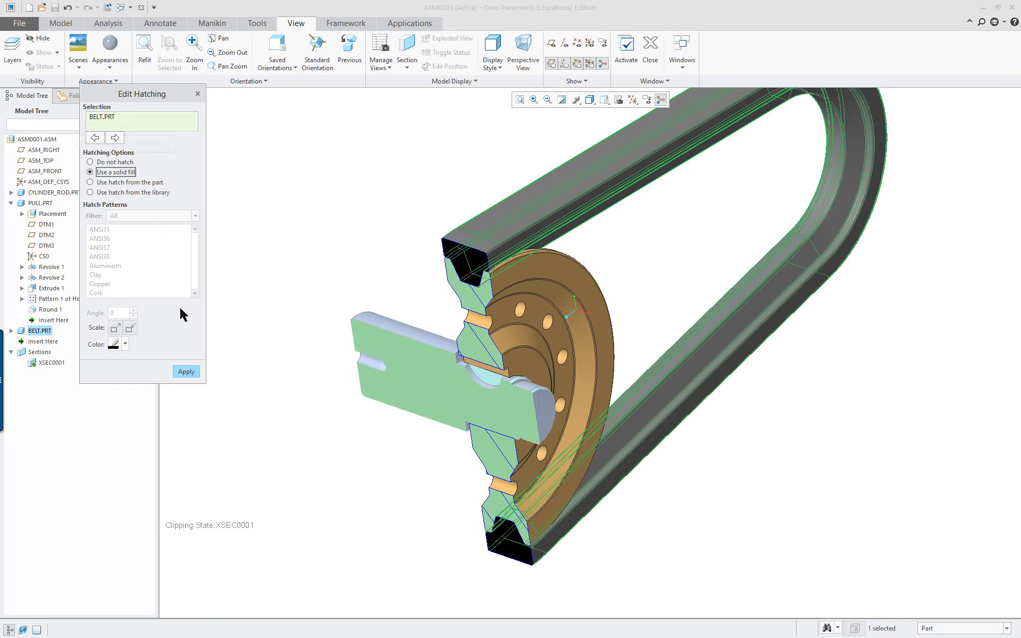
click(124, 126)
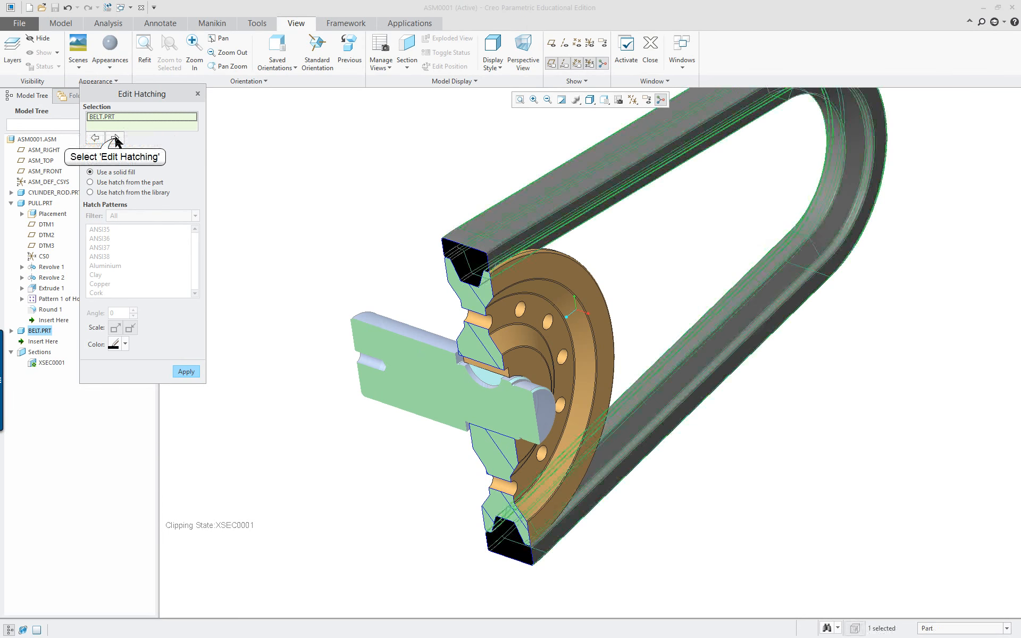
click(115, 139)
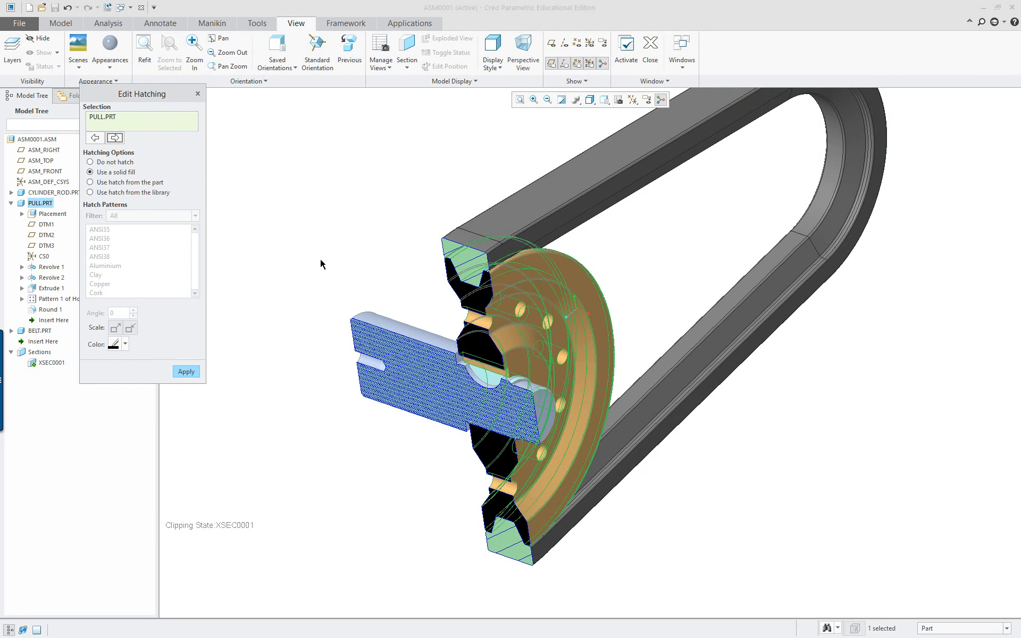
middle_drag(468, 277, 449, 308)
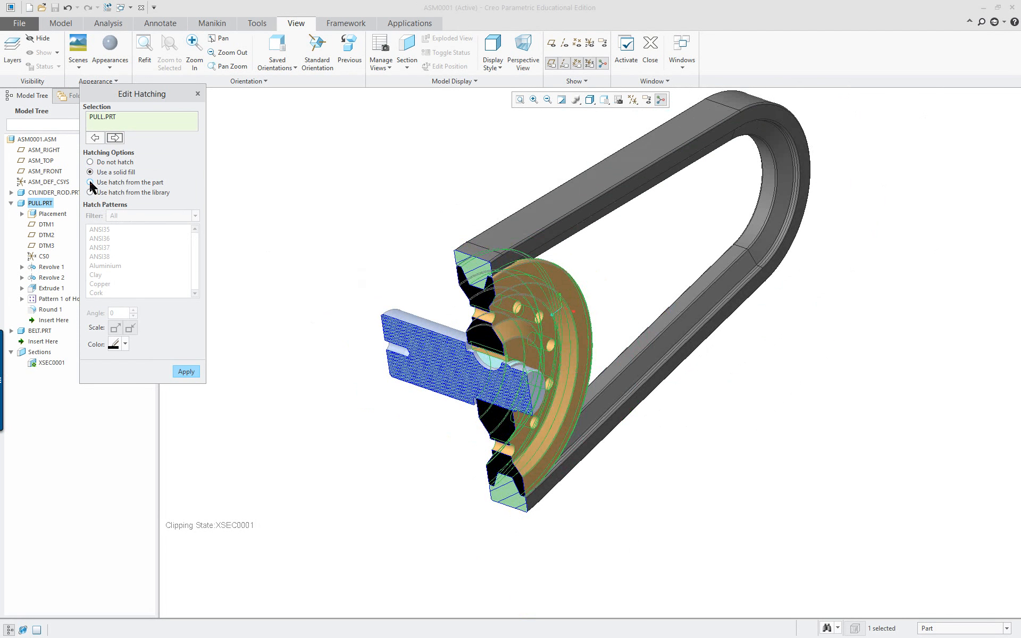
click(90, 193)
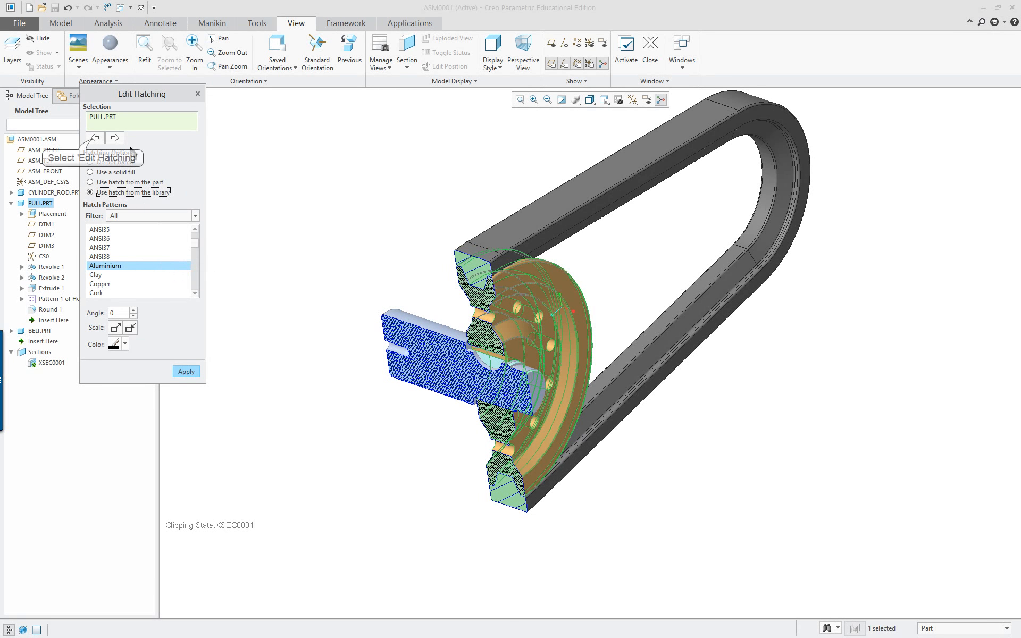
Step: Go back to BELT.PRT and try tightening its black Aluminium hatch again
click(94, 139)
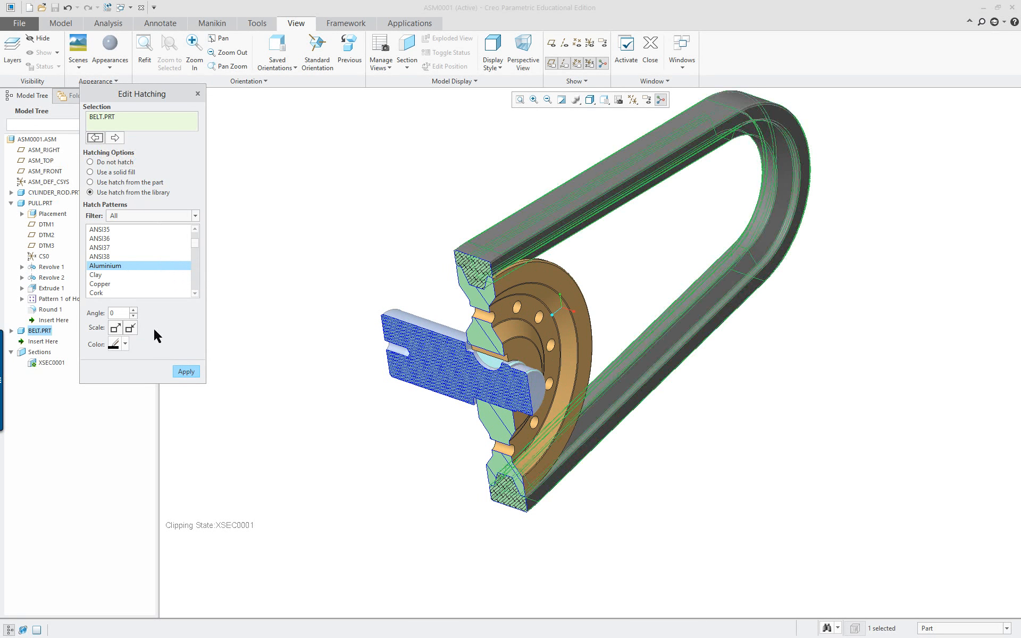
click(130, 328)
click(130, 328)
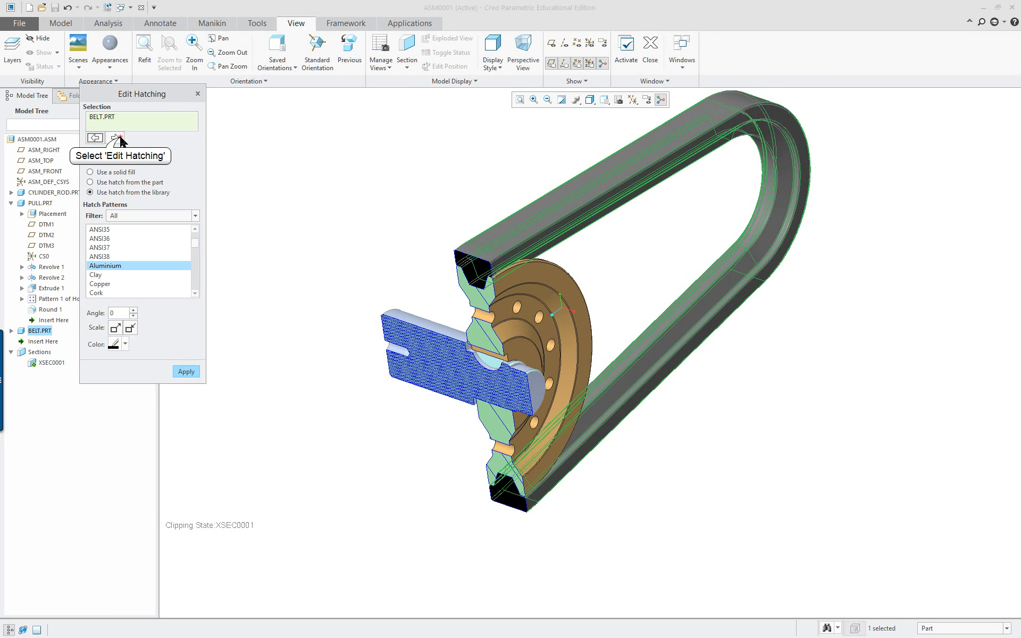
Step: Make PULL.PRT the hatched part and set its Aluminium hatch colour to orange
click(115, 139)
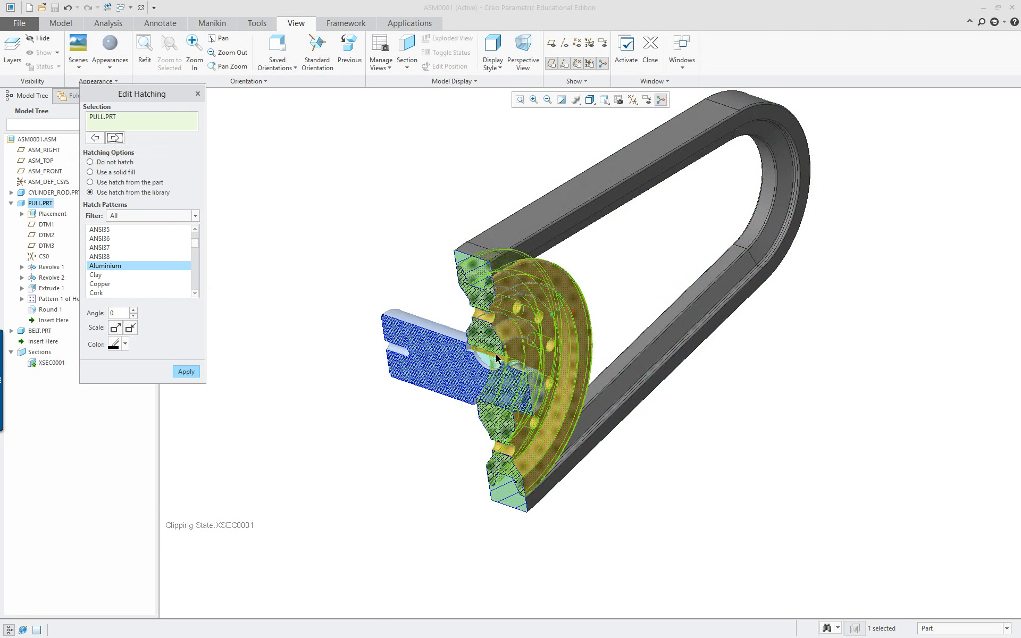
middle_drag(500, 358, 571, 299)
scroll(458, 278, down, 1)
scroll(458, 282, down, 1)
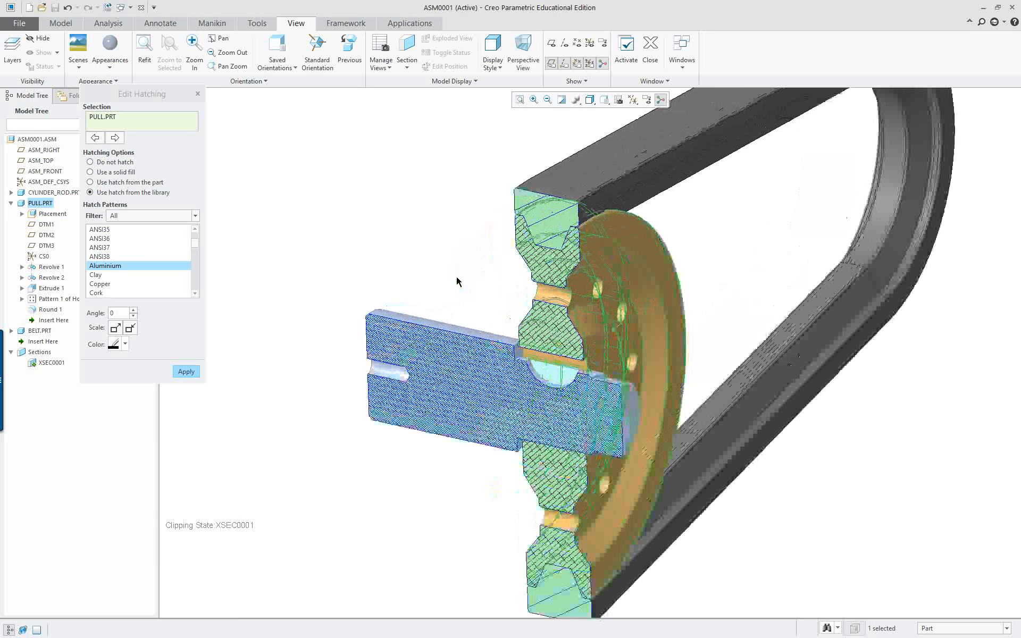
click(126, 344)
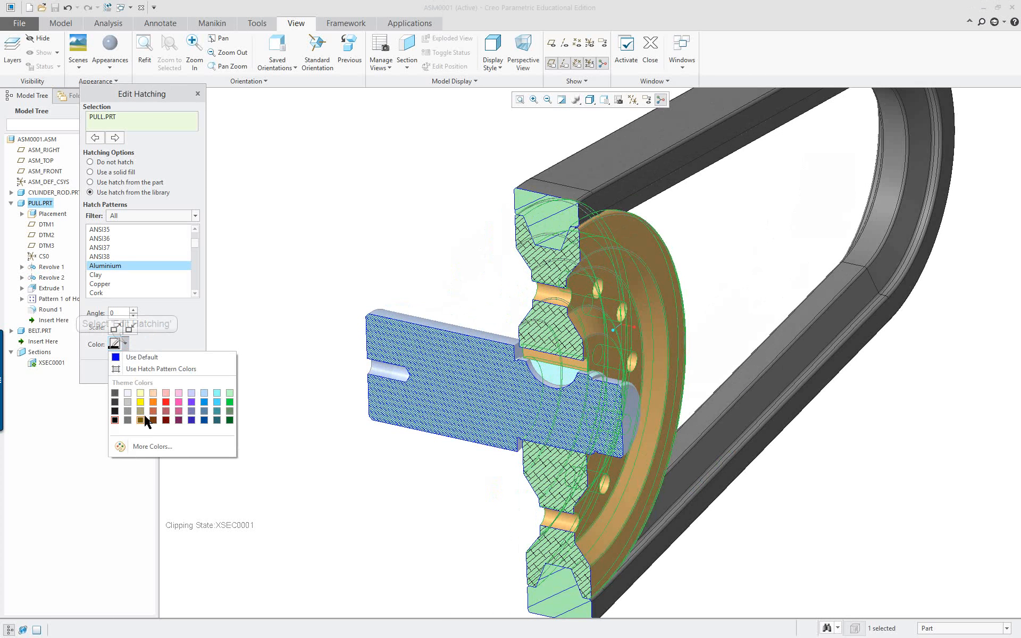
click(155, 407)
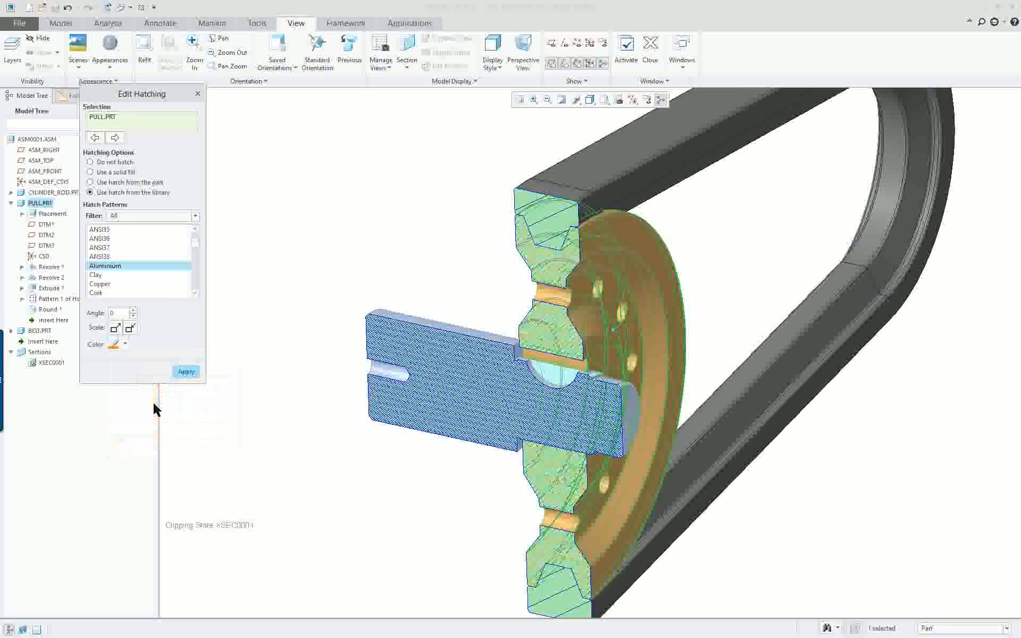
click(123, 344)
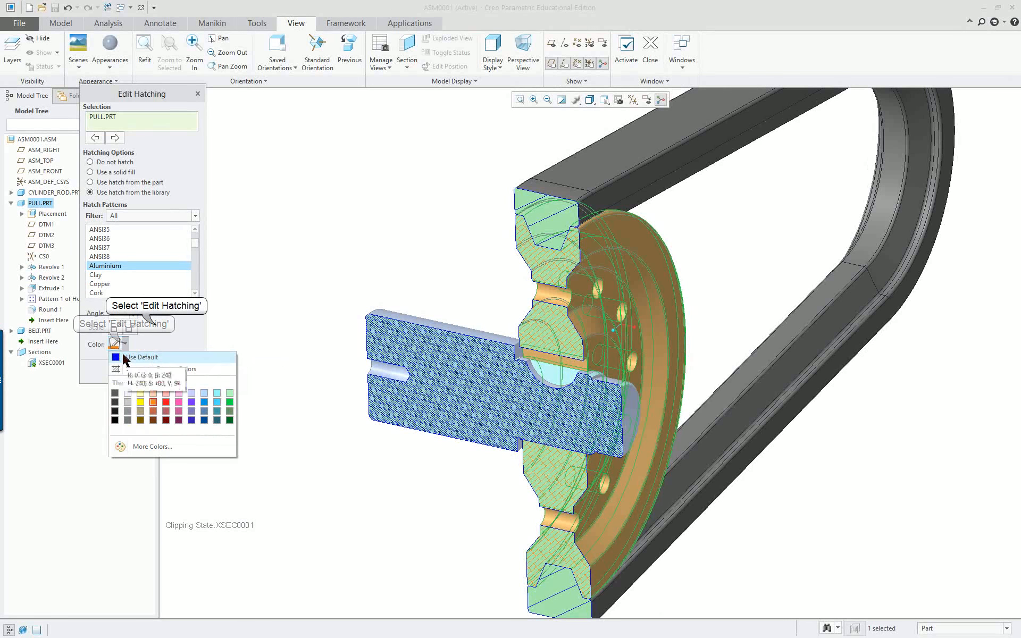
click(155, 325)
Step: Tighten the orange hatch spacing on PULL.PRT until it looks solid, apply it and finish editing the hatching
double_click(129, 329)
double_click(130, 329)
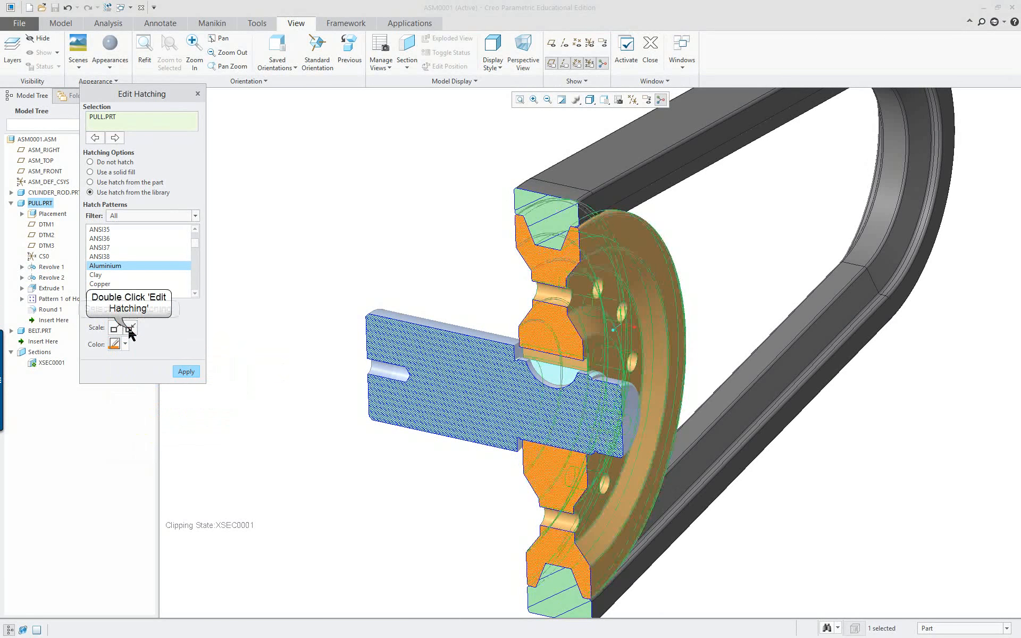
click(129, 330)
mouse_move(289, 358)
middle_down()
mouse_move(486, 417)
mouse_move(674, 506)
middle_up()
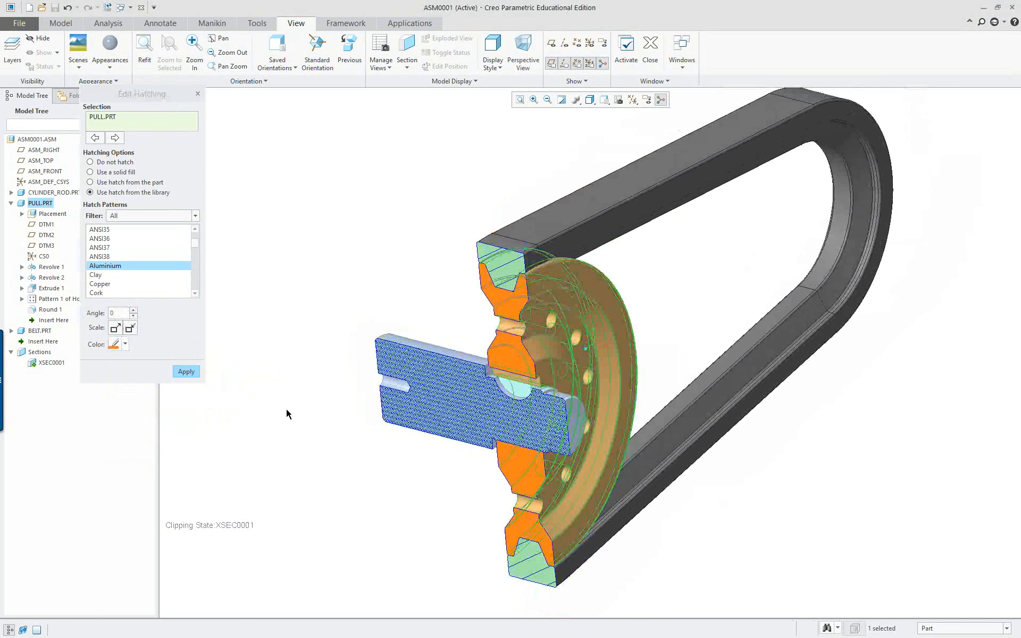
click(193, 371)
click(197, 94)
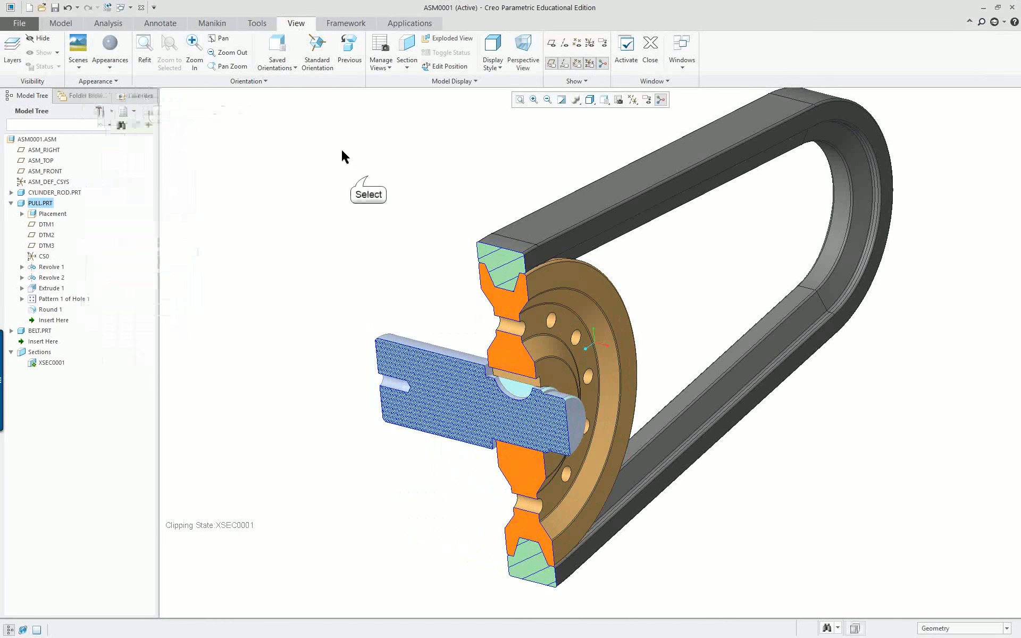
Step: Inspect the hatched cut faces of the rod, pulley and belt up close and from a slightly different angle
mouse_move(386, 234)
middle_down()
mouse_move(375, 244)
mouse_move(383, 228)
mouse_move(386, 242)
middle_up()
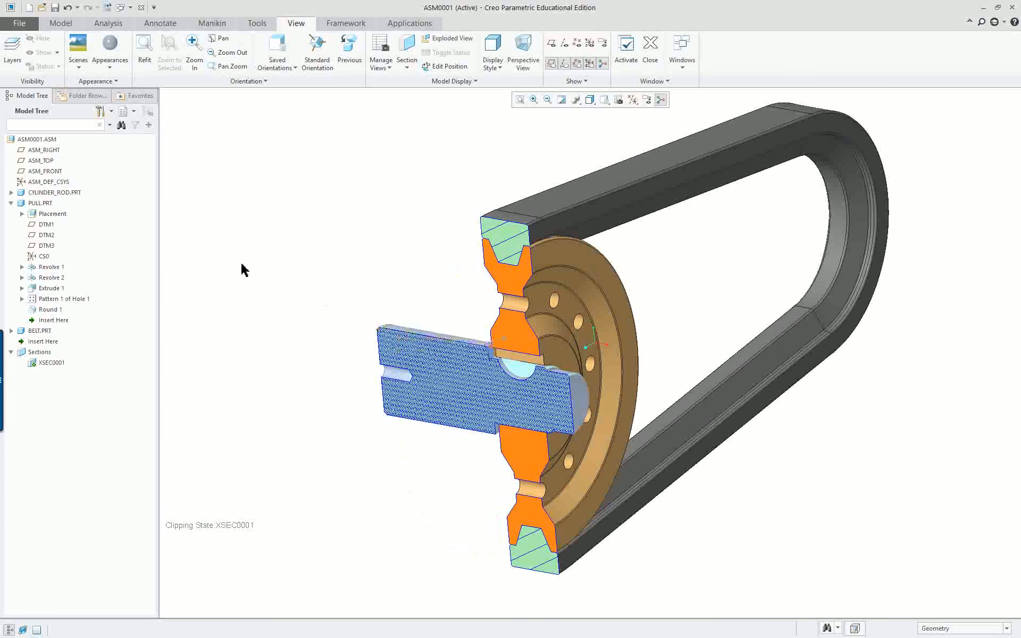
scroll(532, 388, up, 3)
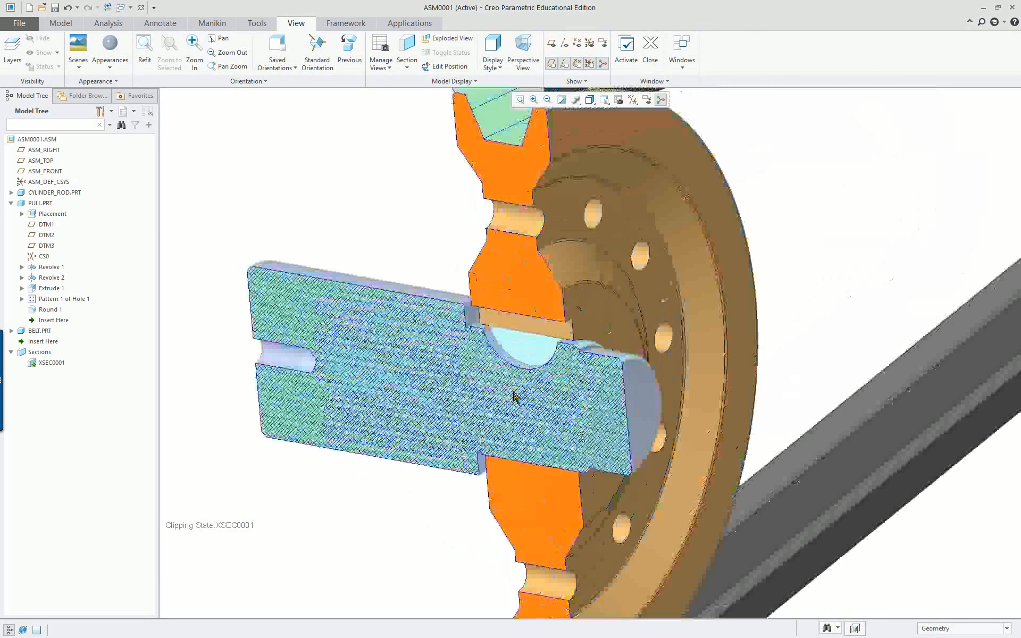
scroll(516, 396, down, 4)
scroll(518, 383, up, 5)
scroll(508, 346, down, 5)
Step: Switch to the Lesson 21 Pulley Assembly document in Word and examine the Pulley Assembly image linked under Resources
key(alt+Tab)
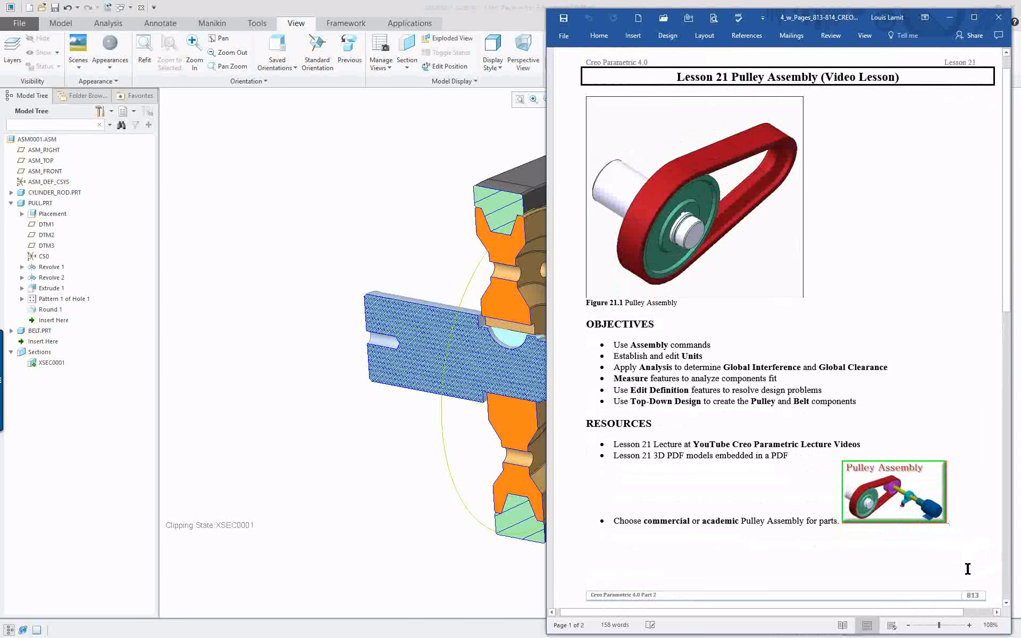
ctrl+scroll(968, 569, up, 5)
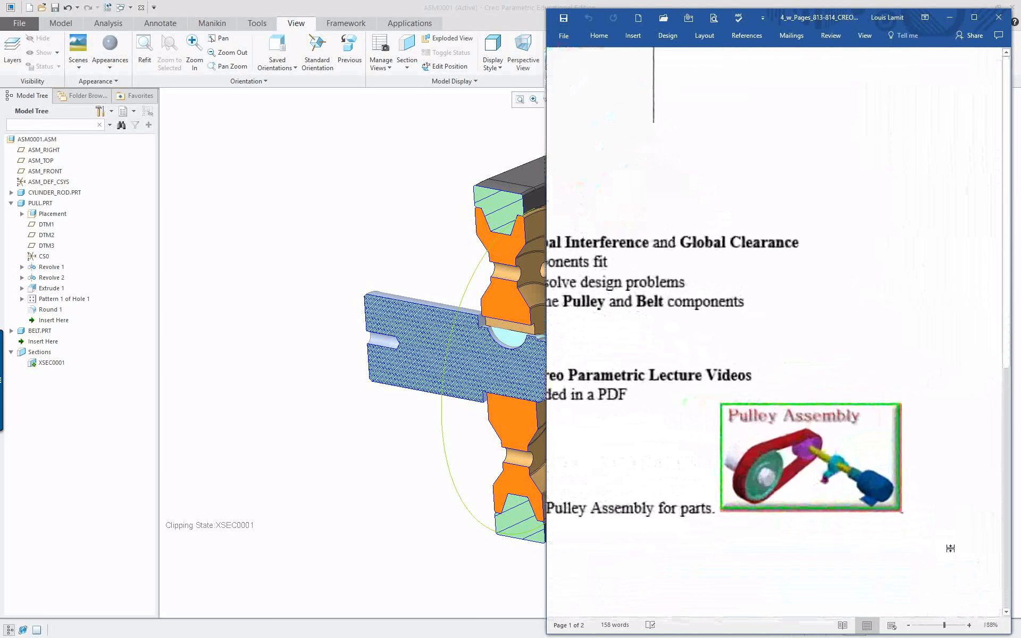
ctrl+scroll(950, 548, up, 3)
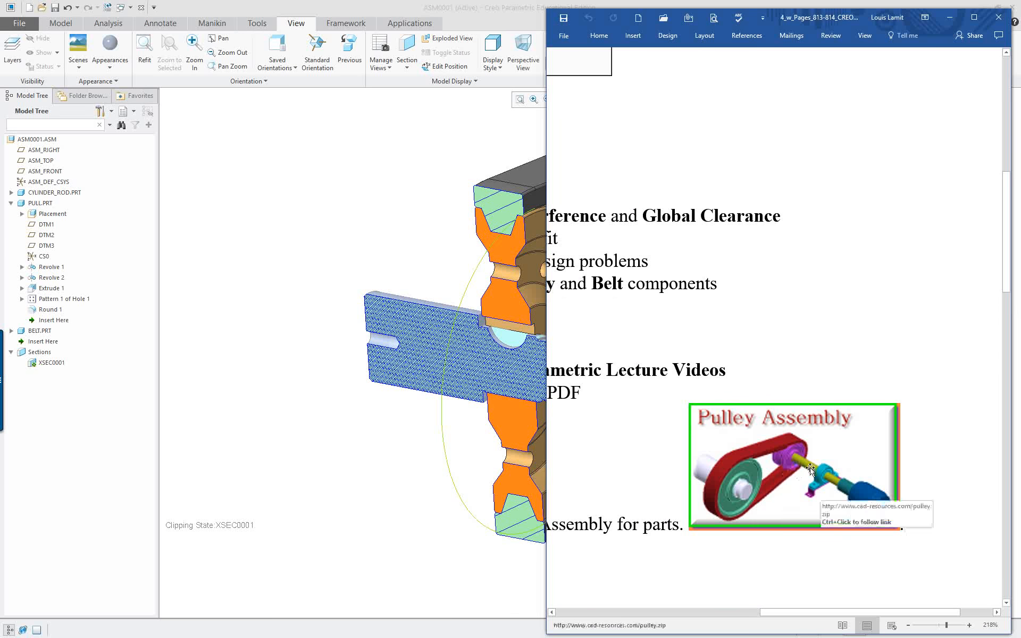
ctrl+scroll(918, 474, down, 12)
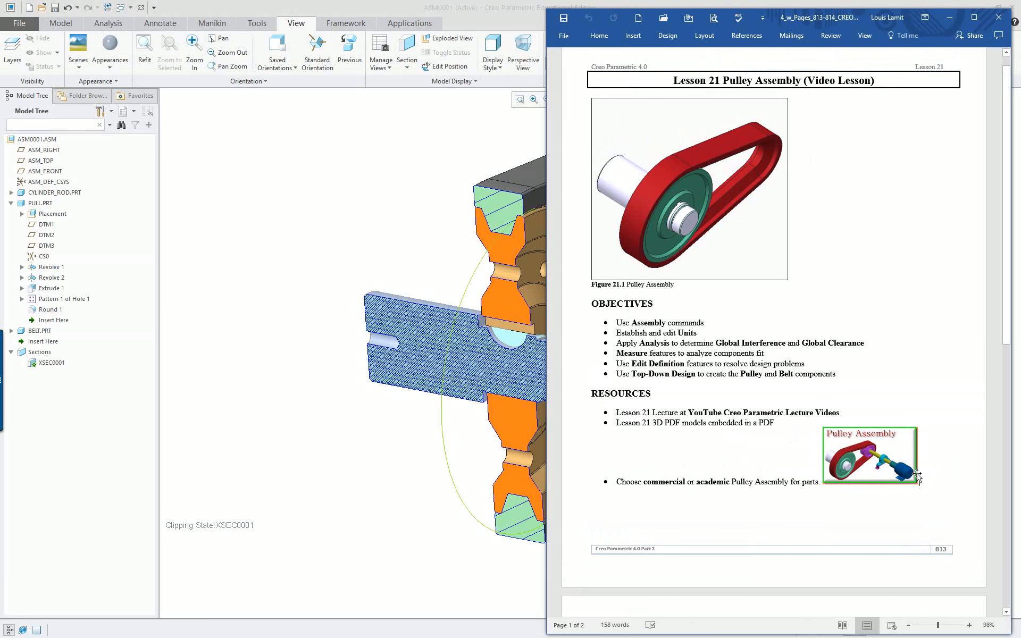